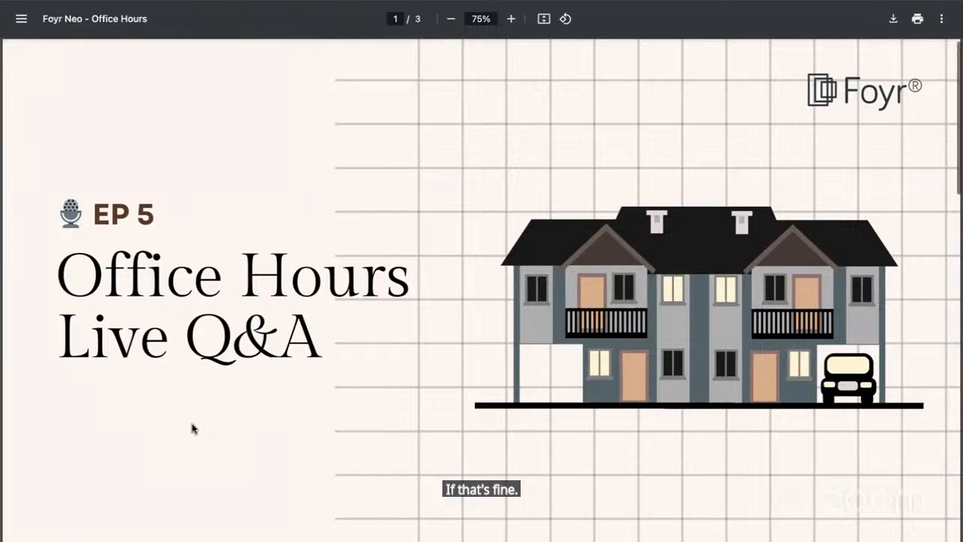
Step: Read the agenda page of the Office Hours presentation on adding multiple floors to a project
scroll(193, 429, down, 4)
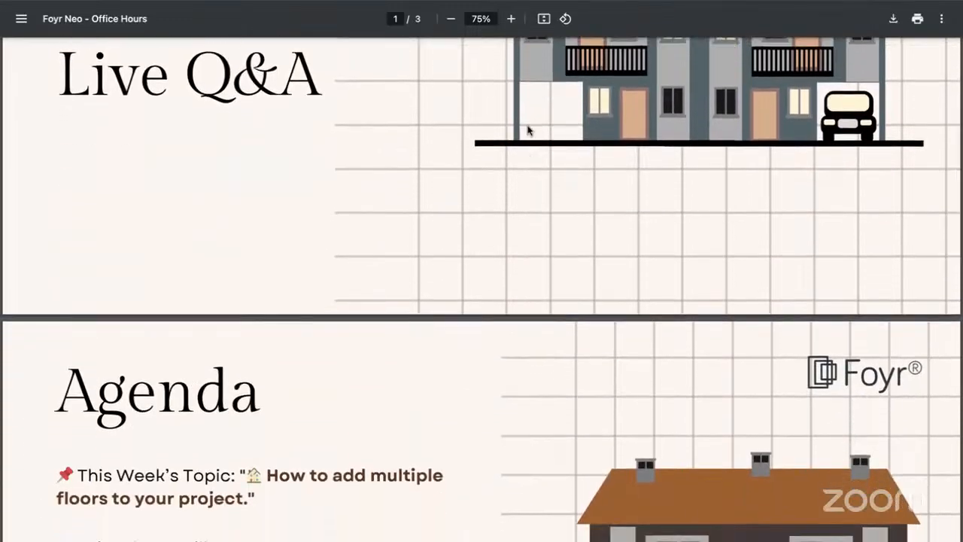
scroll(423, 327, down, 3)
scroll(422, 327, down, 2)
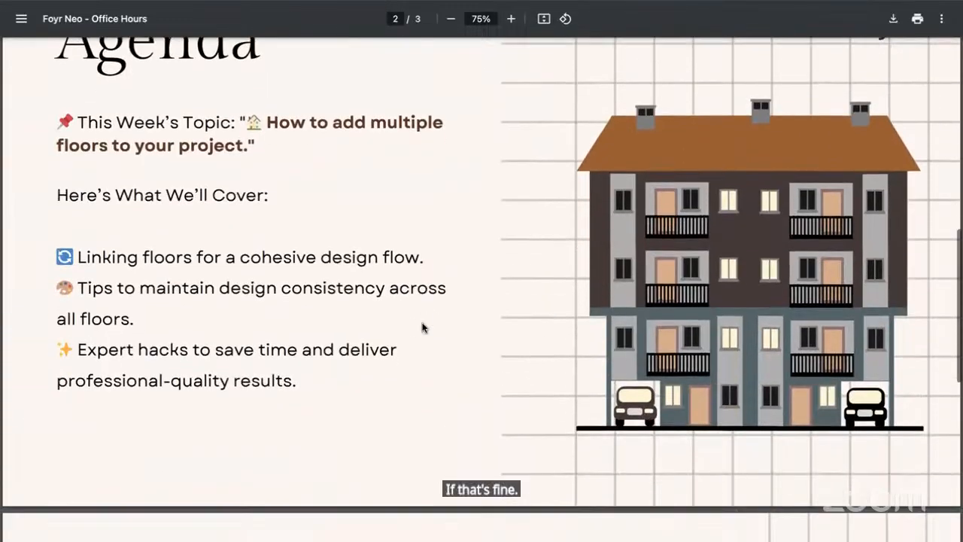
scroll(423, 327, up, 1)
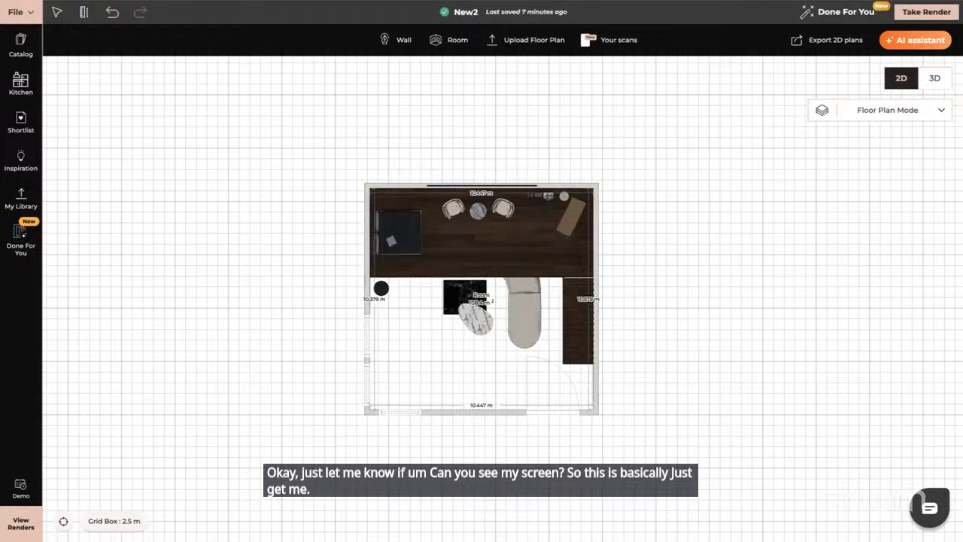
Step: In the Foyr Neo project New2, view the furnished mezzanine room in 3D
click(934, 80)
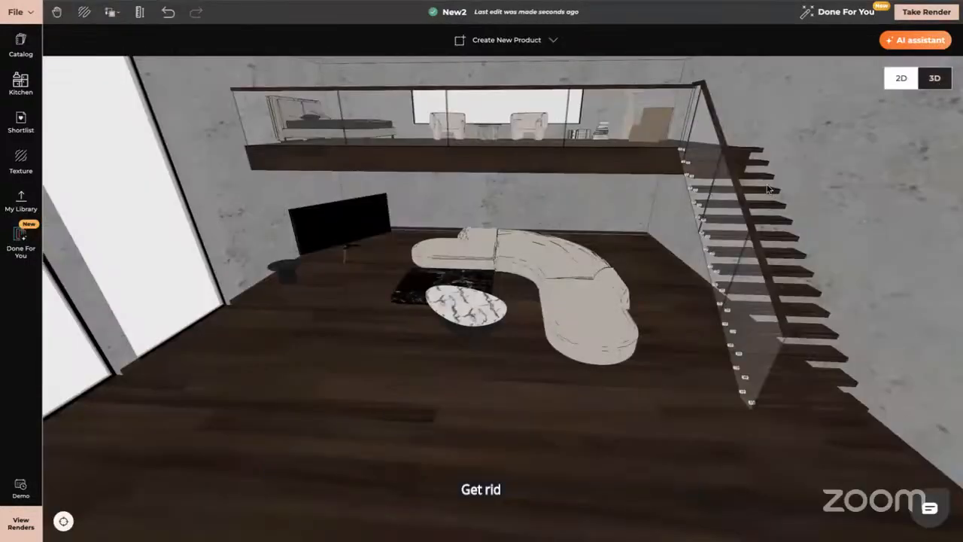
drag(605, 486, 605, 465)
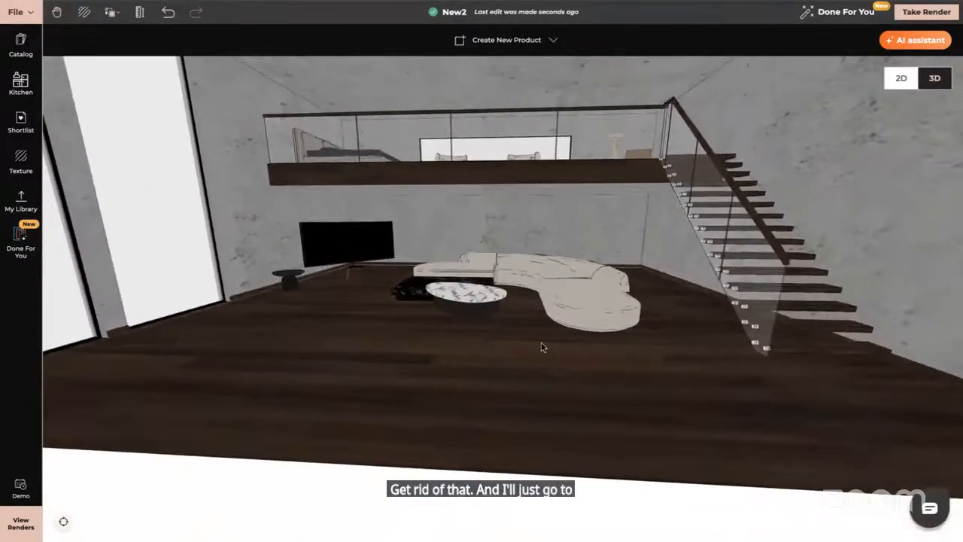
drag(541, 347, 562, 416)
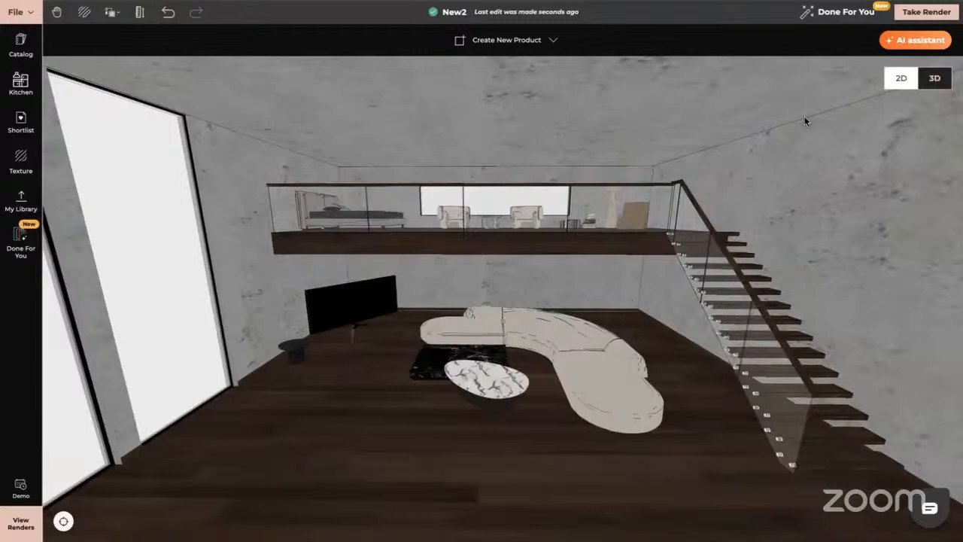
Step: Return to the 2D plan and examine the height properties of the furnished room's upper wall
click(900, 82)
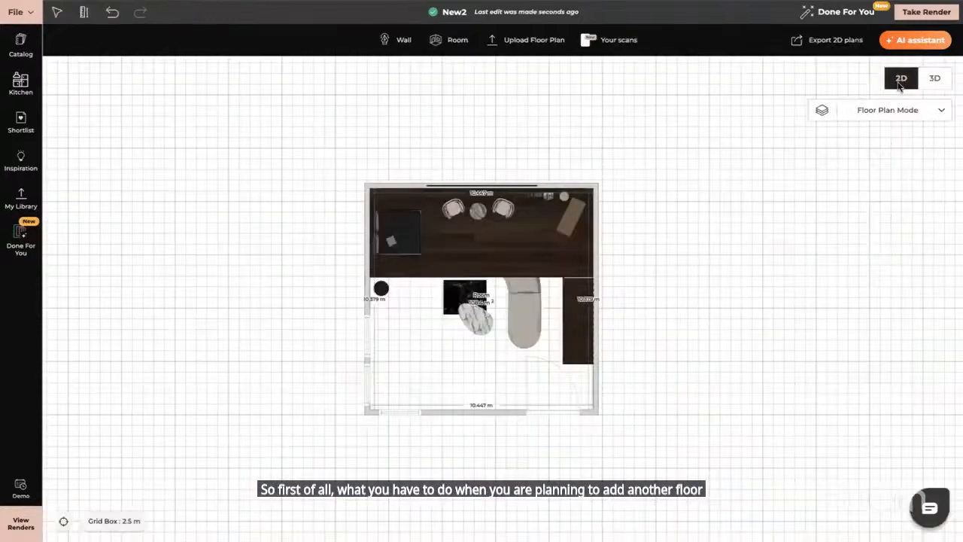
click(404, 188)
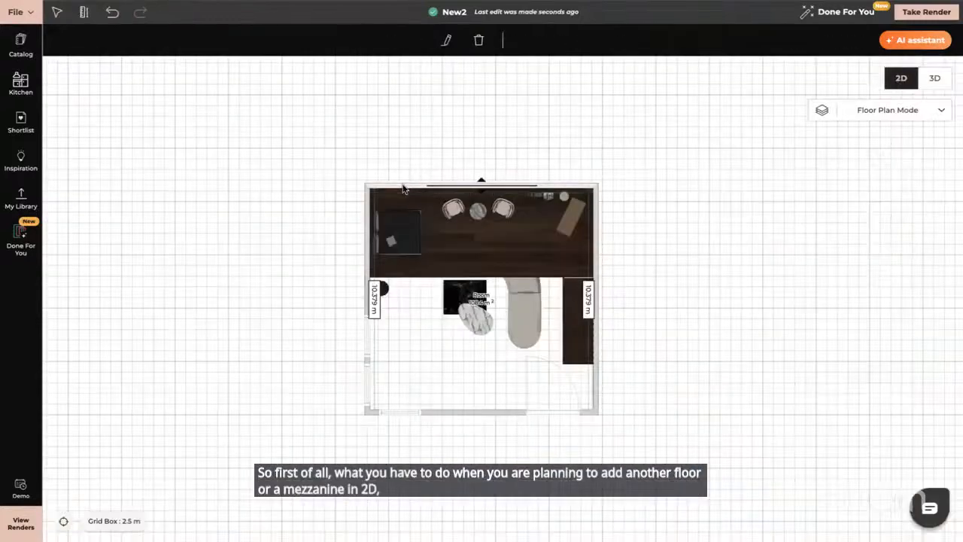
click(446, 39)
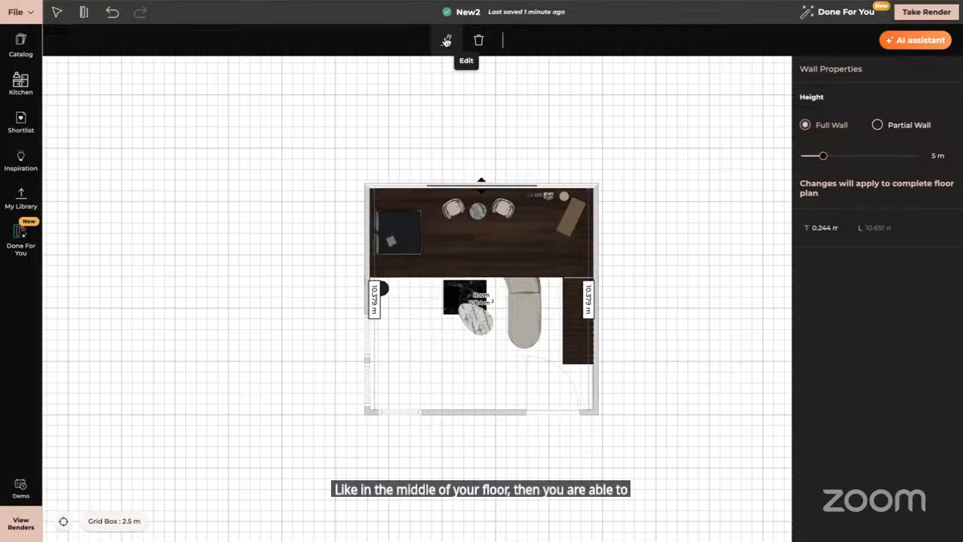
click(691, 250)
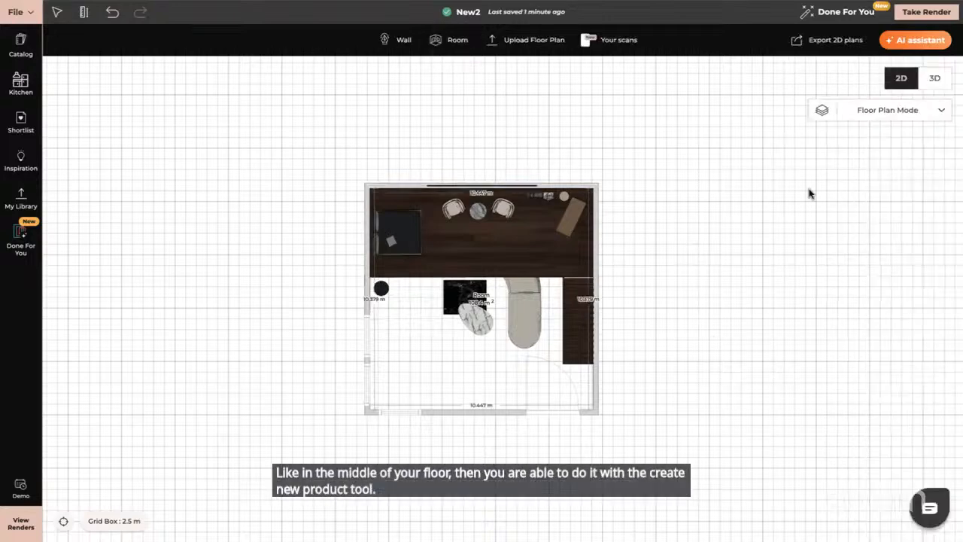
Step: Look over the mezzanine, staircase and seating area of the furnished room in 3D again
click(936, 84)
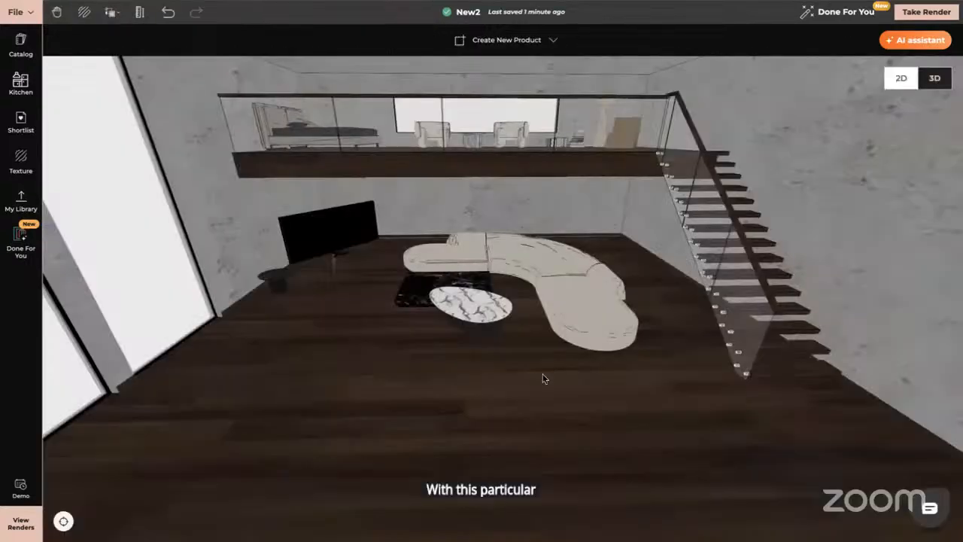
scroll(595, 397, up, 3)
drag(610, 397, 565, 403)
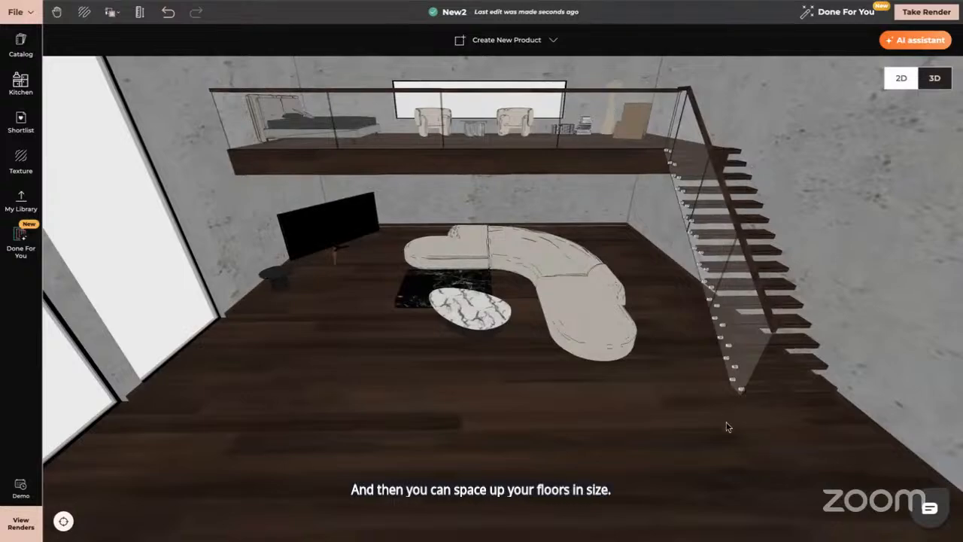
drag(728, 424, 830, 290)
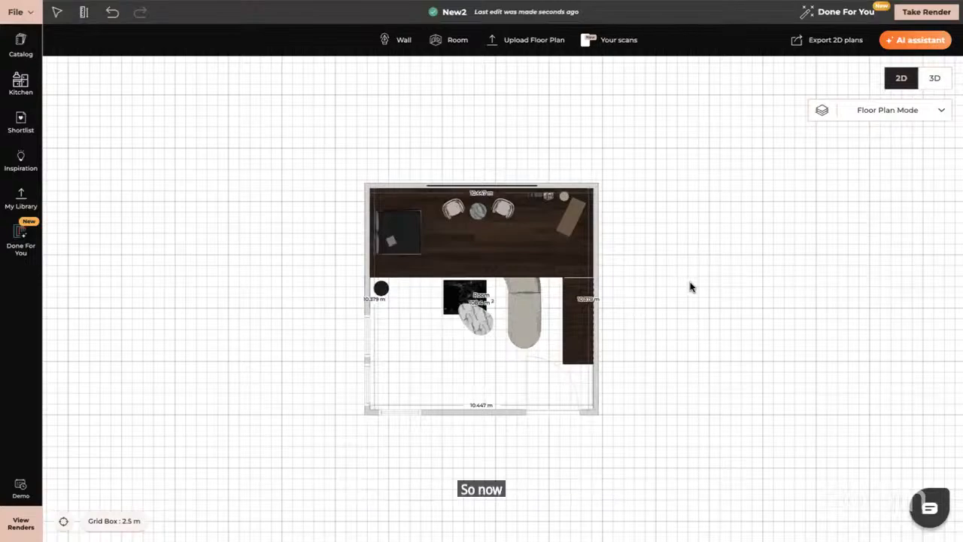
Step: Delete the spare sofa group and the spare mezzanine group standing outside the furnished room in the 2D plan
drag(575, 292, 404, 263)
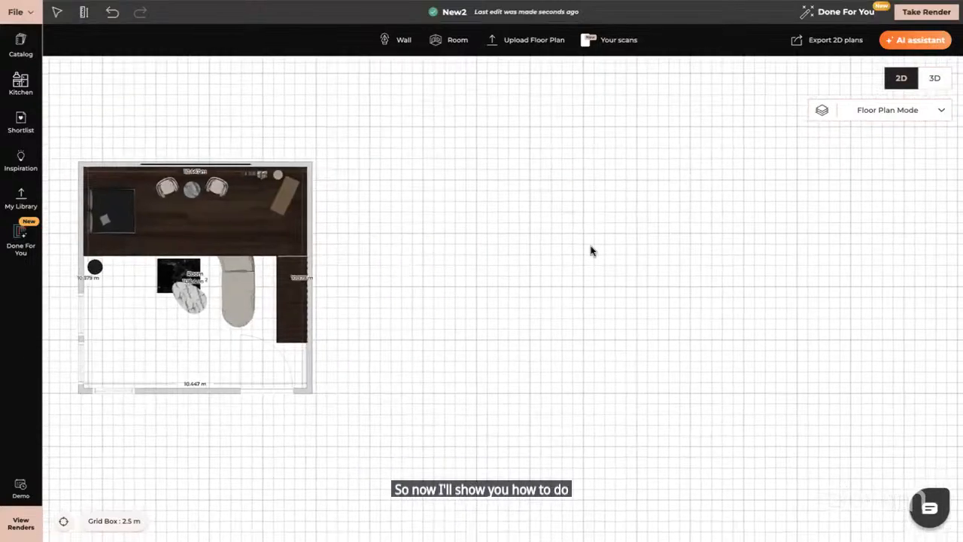
drag(530, 261, 551, 263)
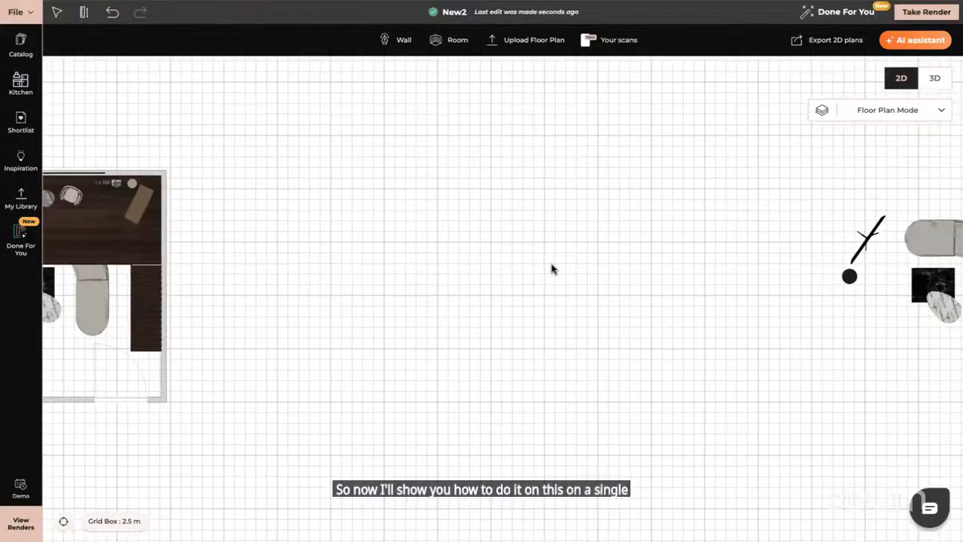
click(758, 237)
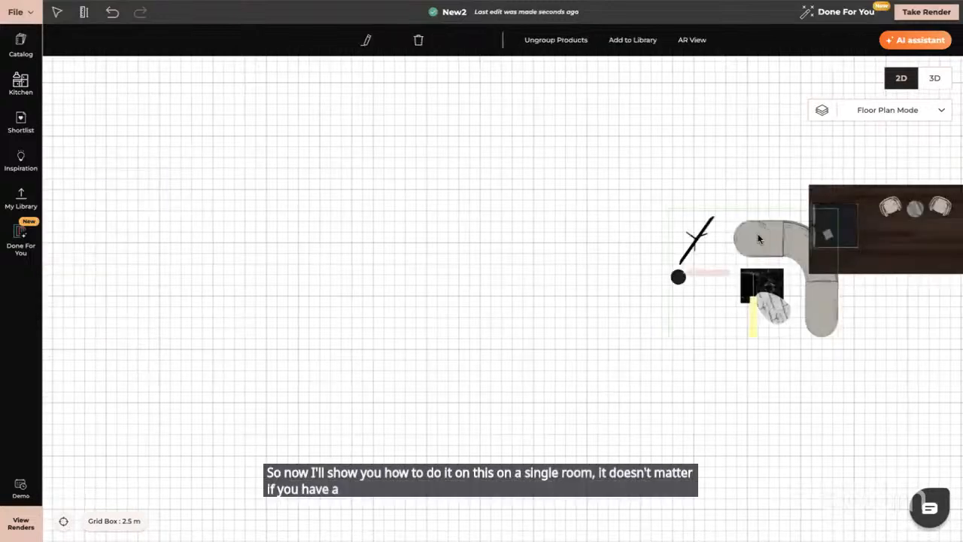
key(Delete)
click(871, 244)
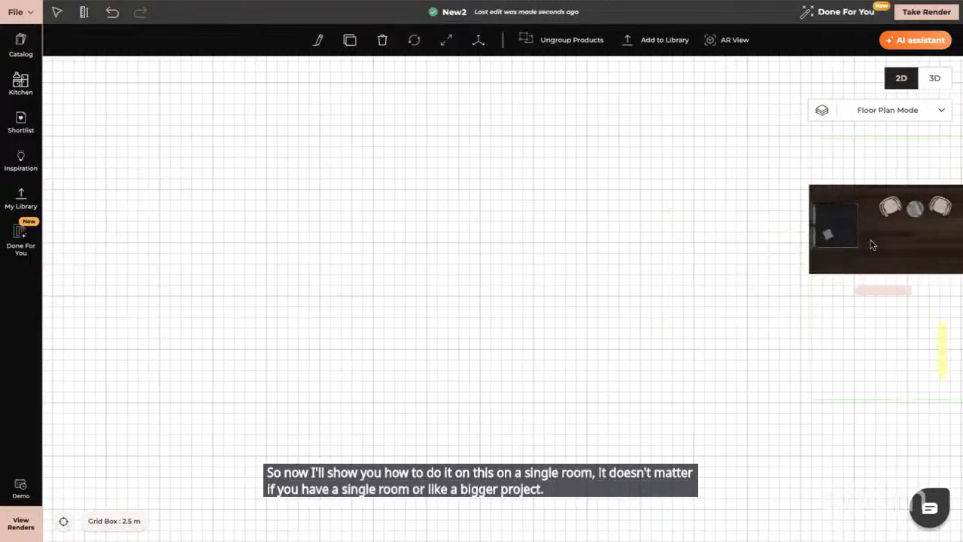
key(Delete)
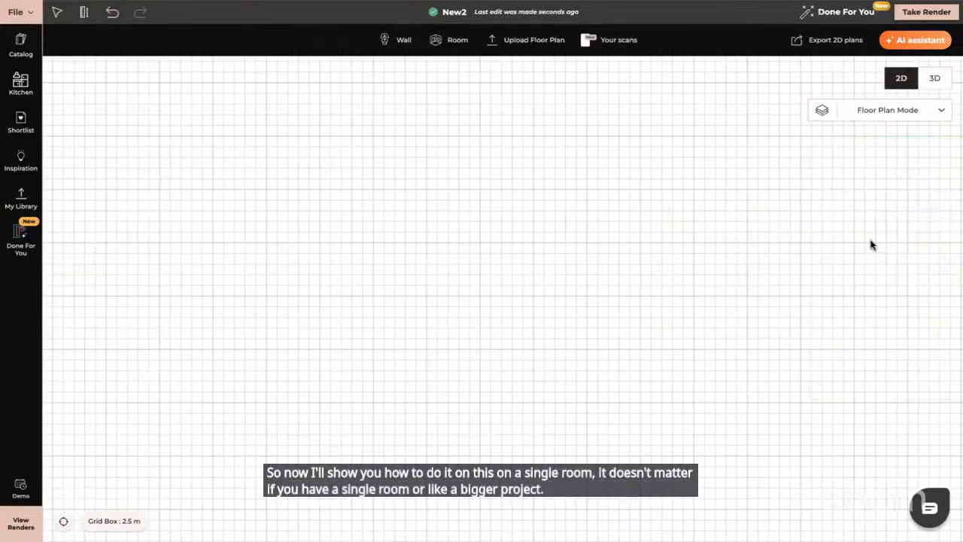
Step: Draw a new rectangular room 10 m wide and 10 m long on the cleared area of the plan
click(447, 41)
click(338, 168)
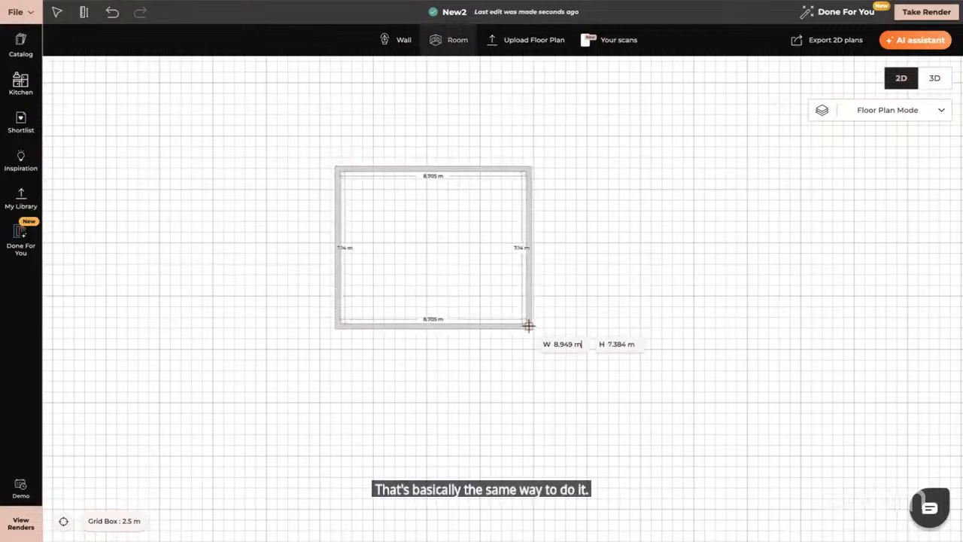
text(10)
key(Tab)
text(10)
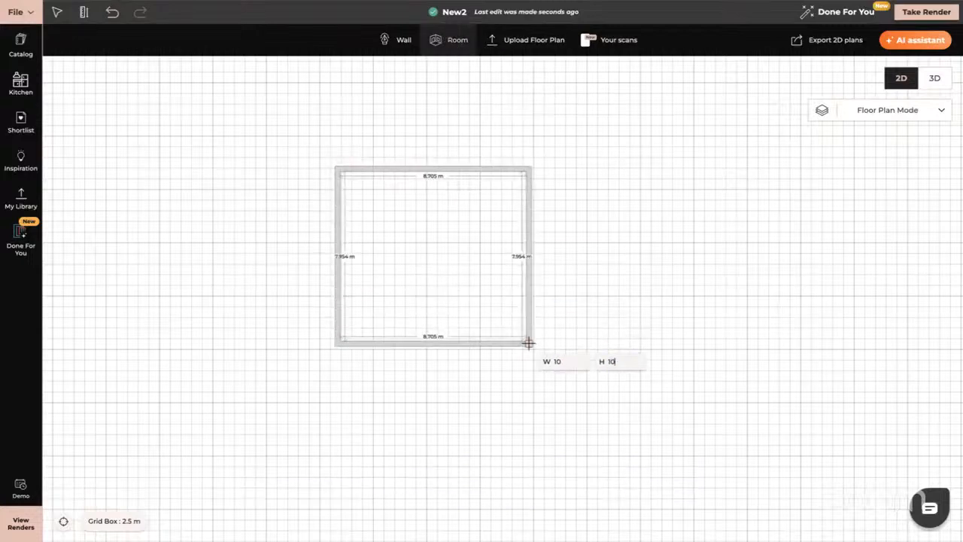
key(Return)
key(Escape)
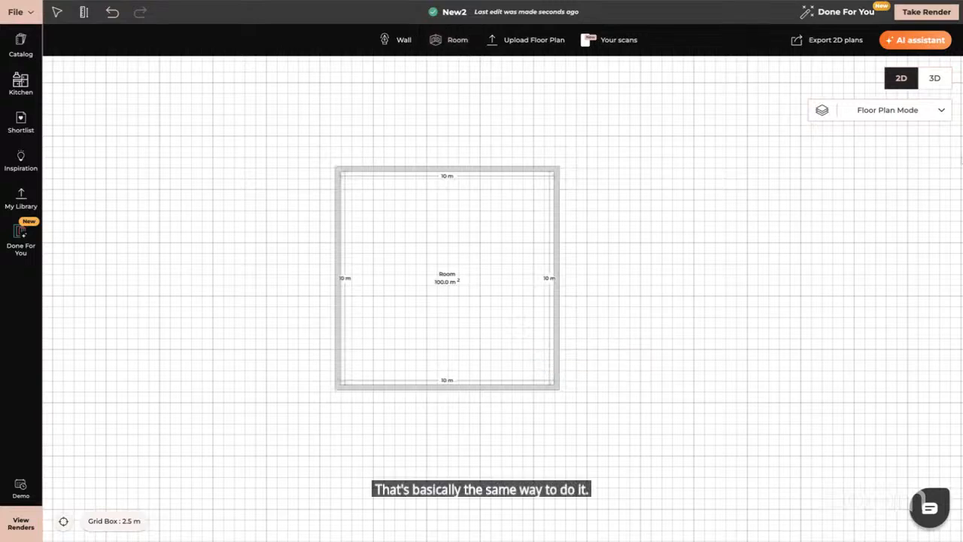
Step: Show the new empty room in 3D and start creating a custom product yourself
click(936, 80)
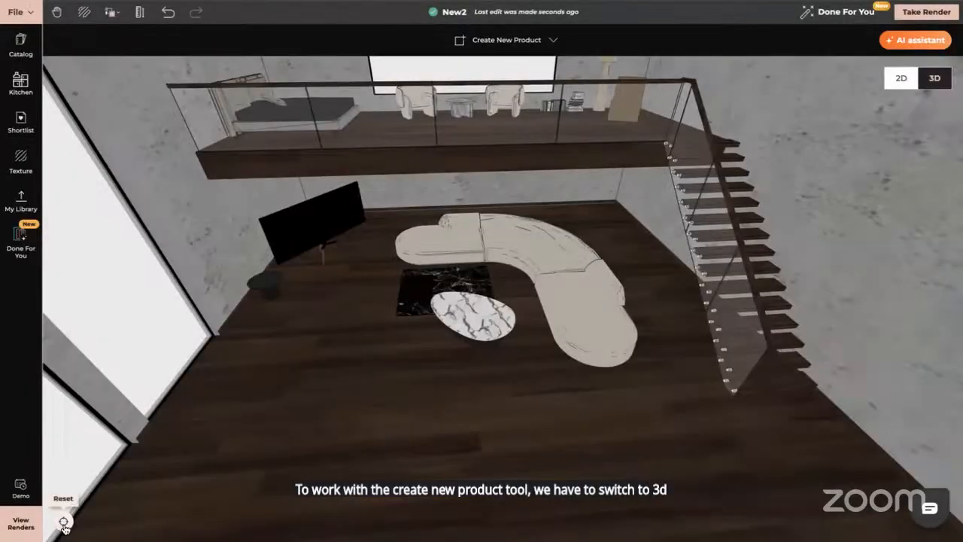
click(63, 521)
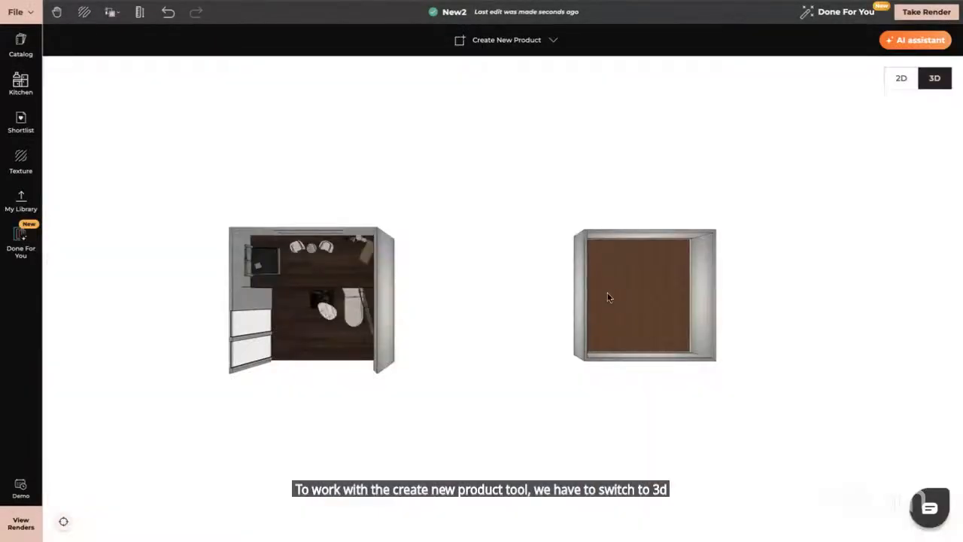
right_drag(608, 292, 349, 299)
right_drag(413, 288, 507, 287)
click(502, 39)
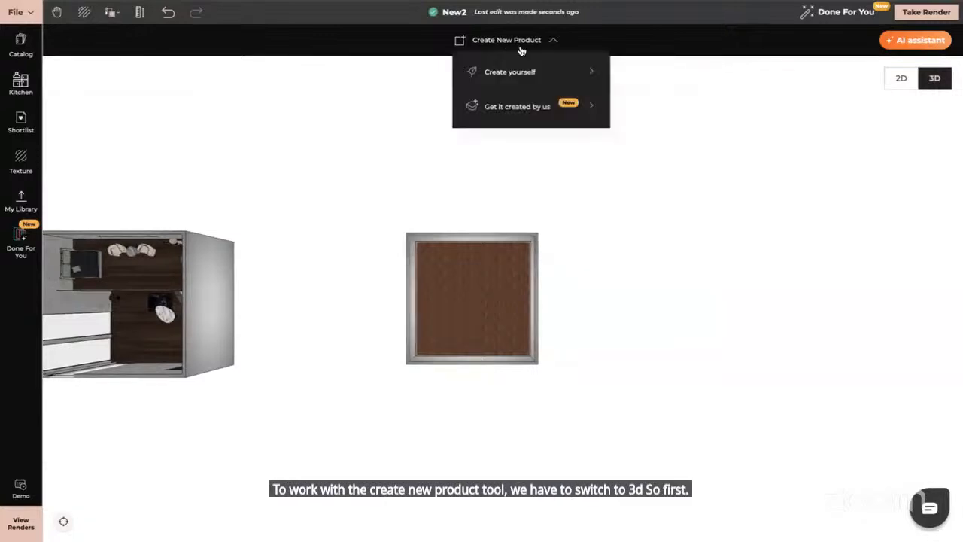
click(508, 75)
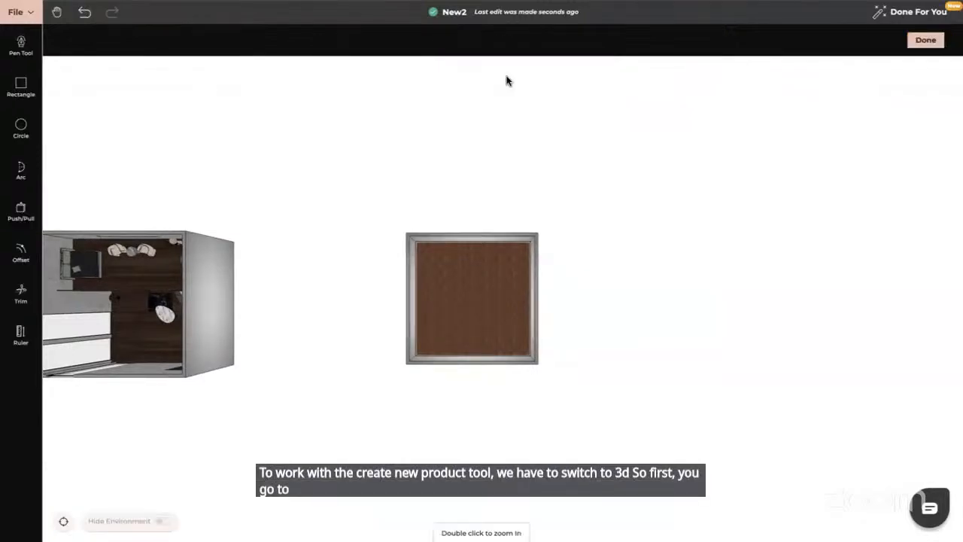
Step: Draw a rectangle across the full width of the new room, covering the back half of its floor
click(21, 88)
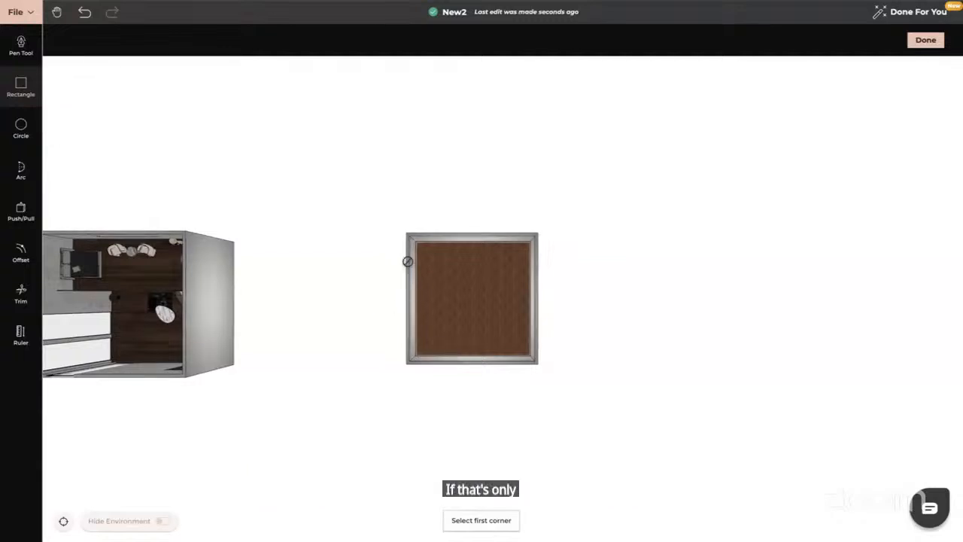
click(417, 241)
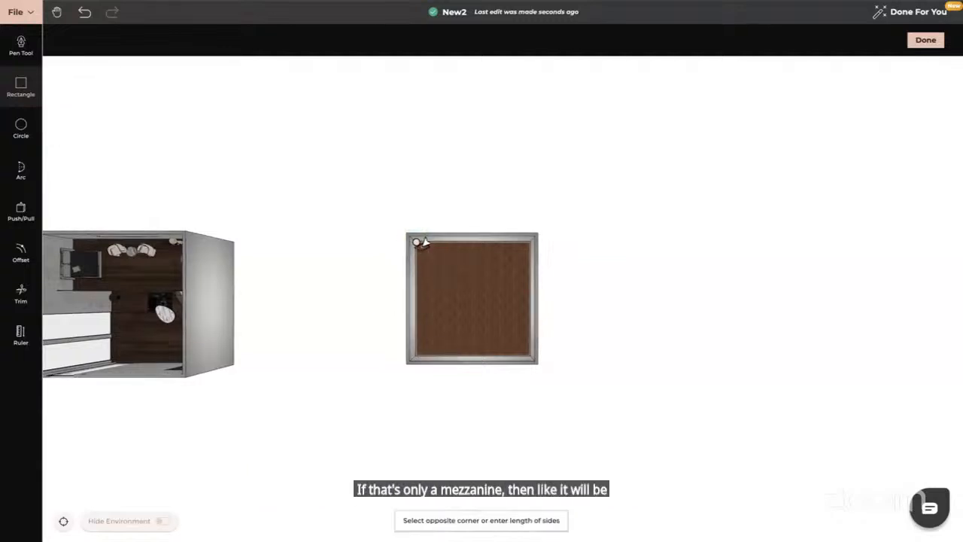
key(Escape)
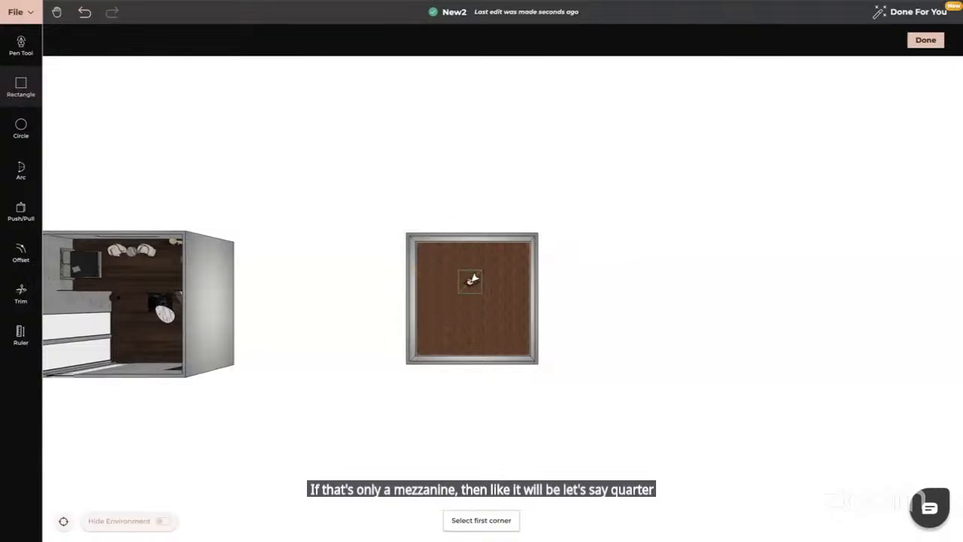
click(419, 241)
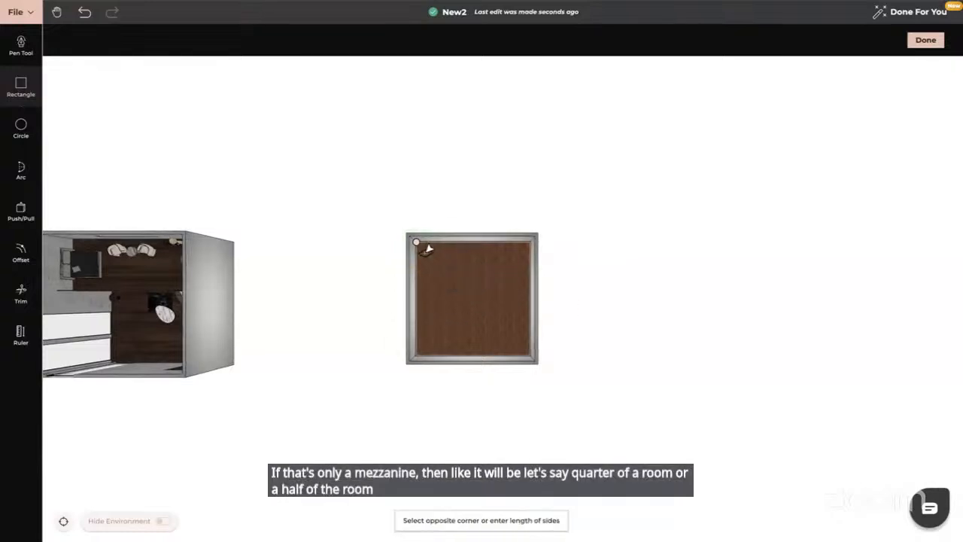
click(526, 291)
key(Escape)
Step: Push/Pull the rectangle upward by about 0.28 m to give the mezzanine floor its thickness
drag(512, 358, 512, 303)
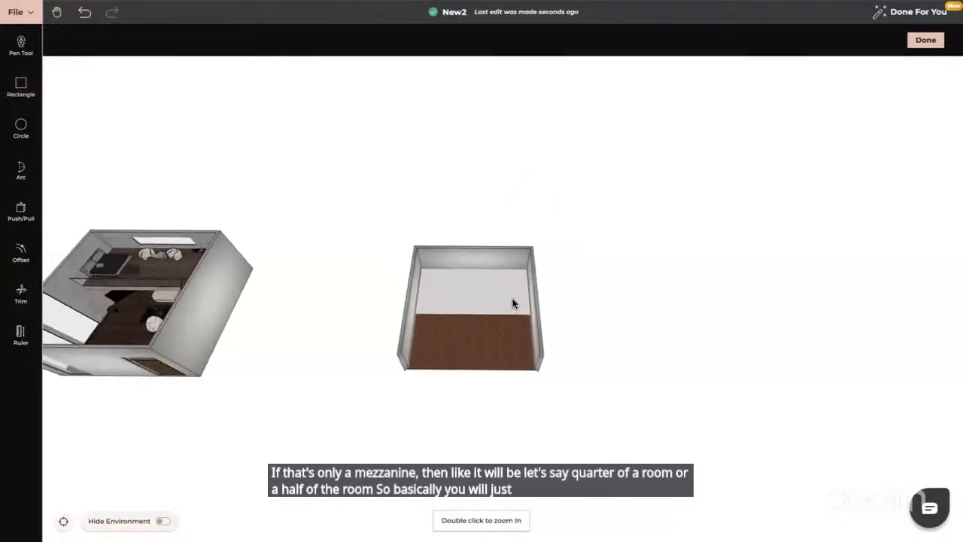
click(22, 218)
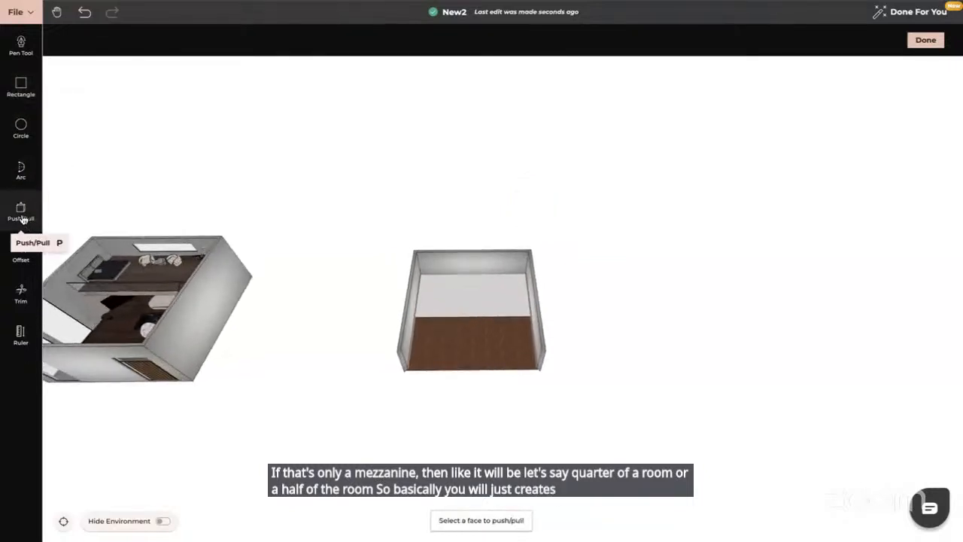
click(477, 303)
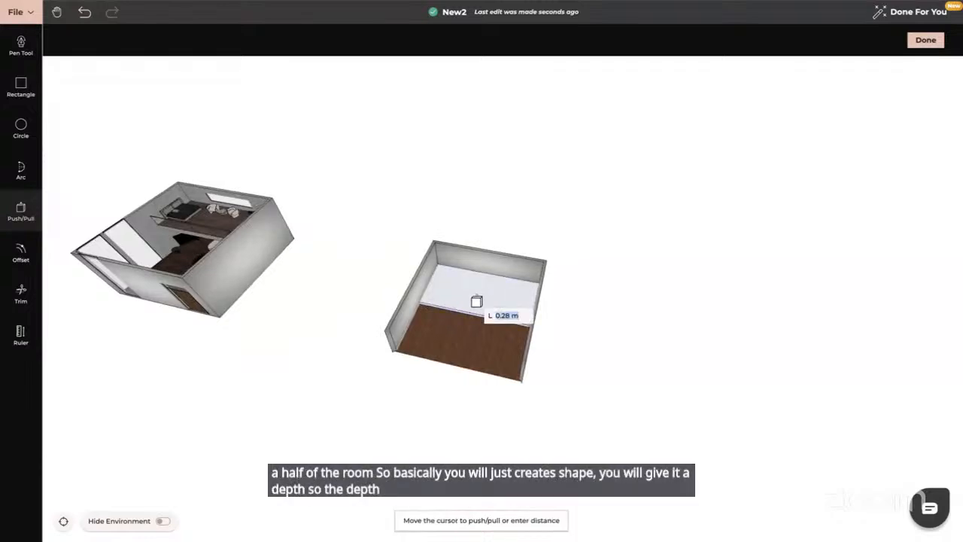
click(476, 302)
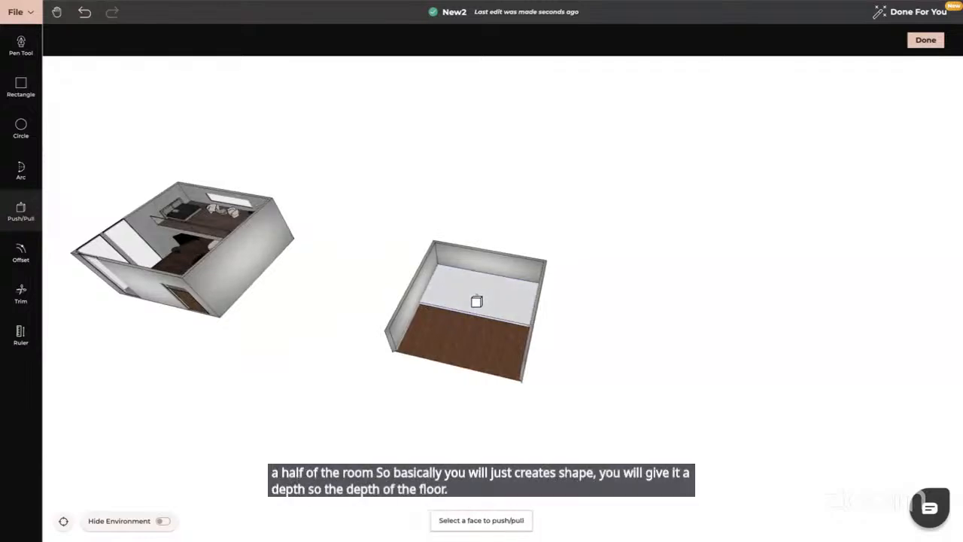
key(Escape)
drag(364, 374, 394, 375)
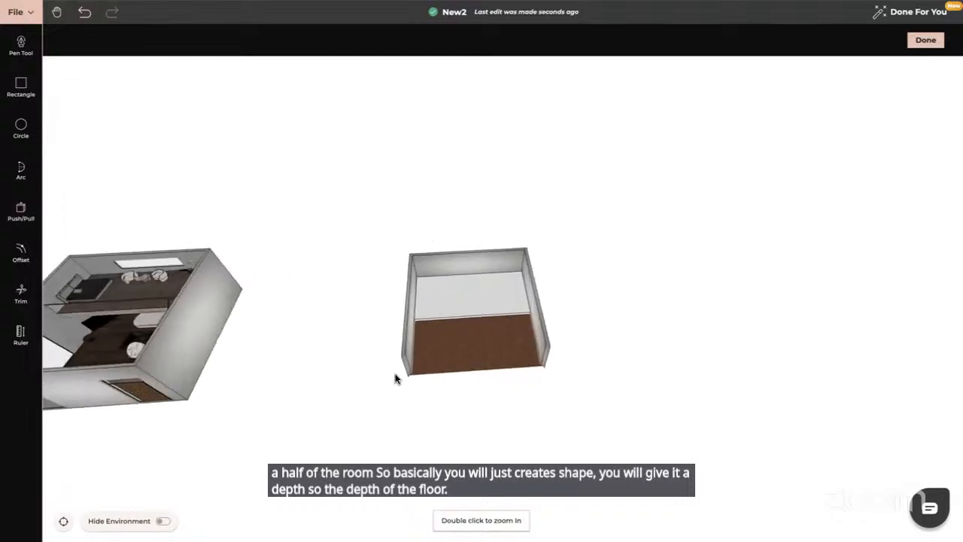
Step: Finish the custom mezzanine slab, raise it with Free Movement to about 1.1 m above the floor, and open its properties
click(925, 41)
click(487, 301)
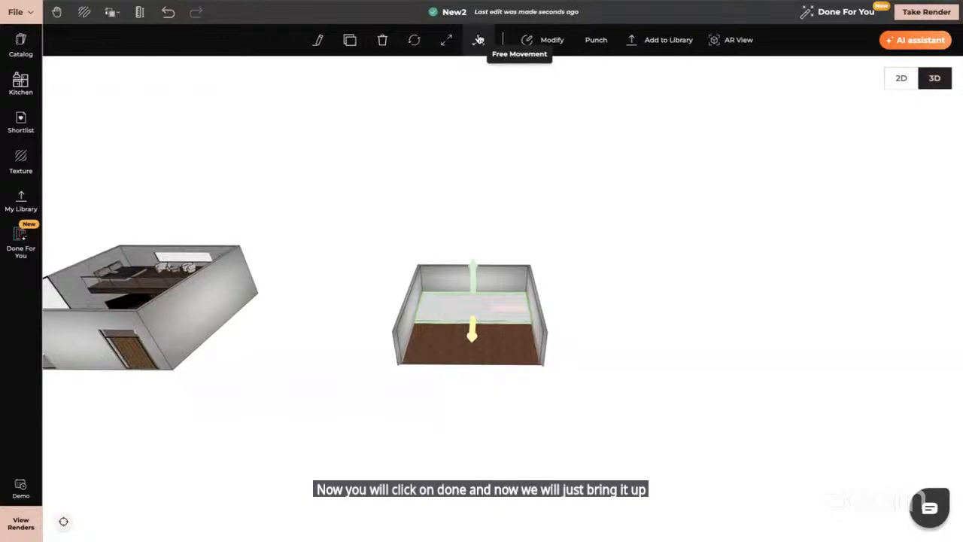
click(479, 39)
drag(476, 280, 475, 265)
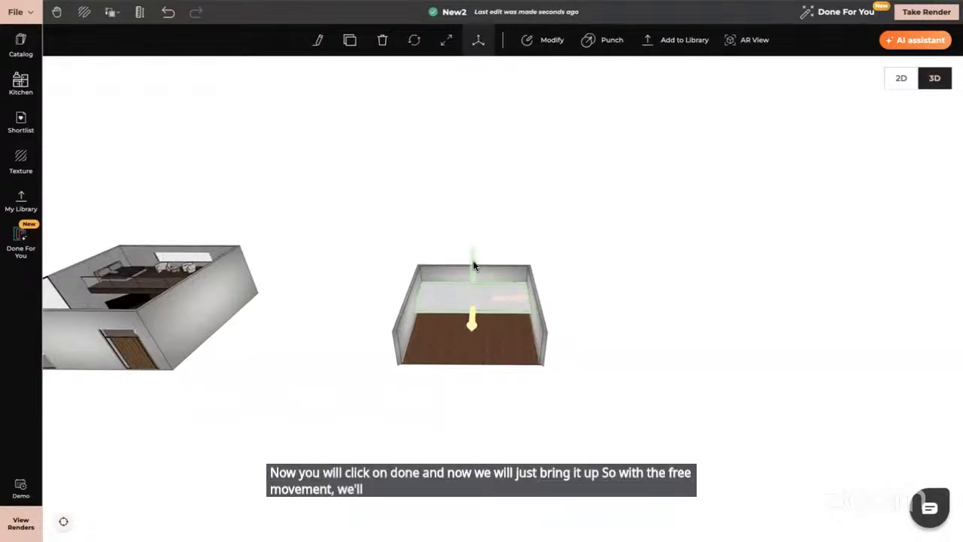
click(319, 41)
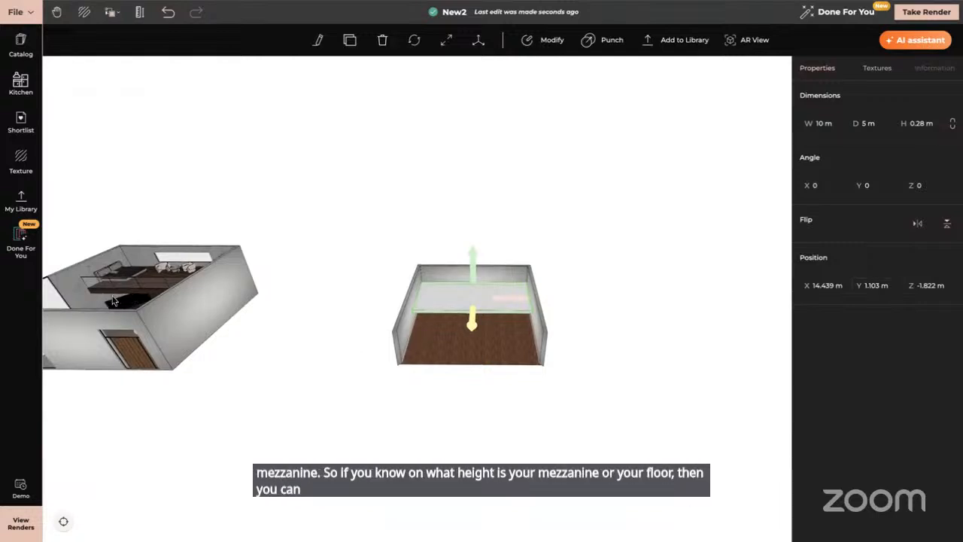
Step: Check the Y position of the existing mezzanine floor in the furnished room
drag(113, 301, 284, 317)
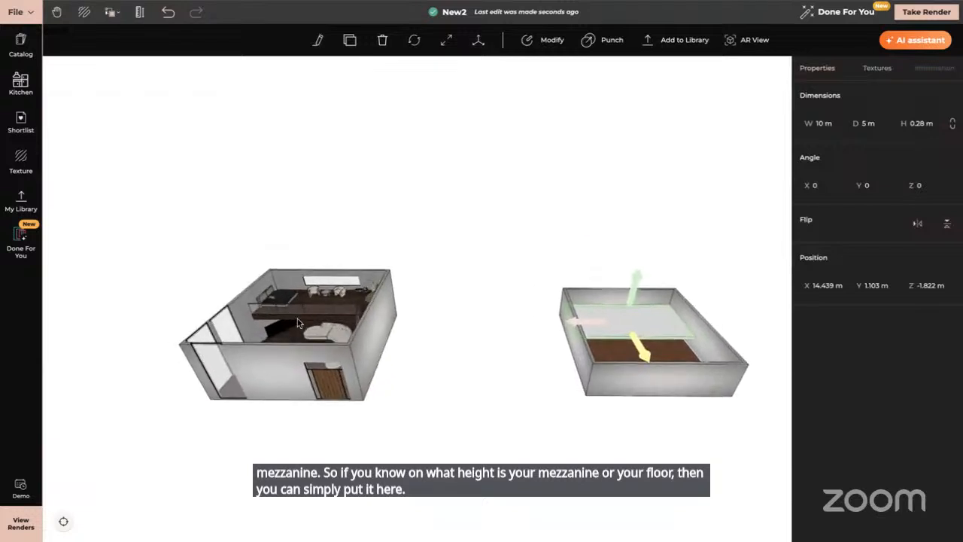
click(298, 323)
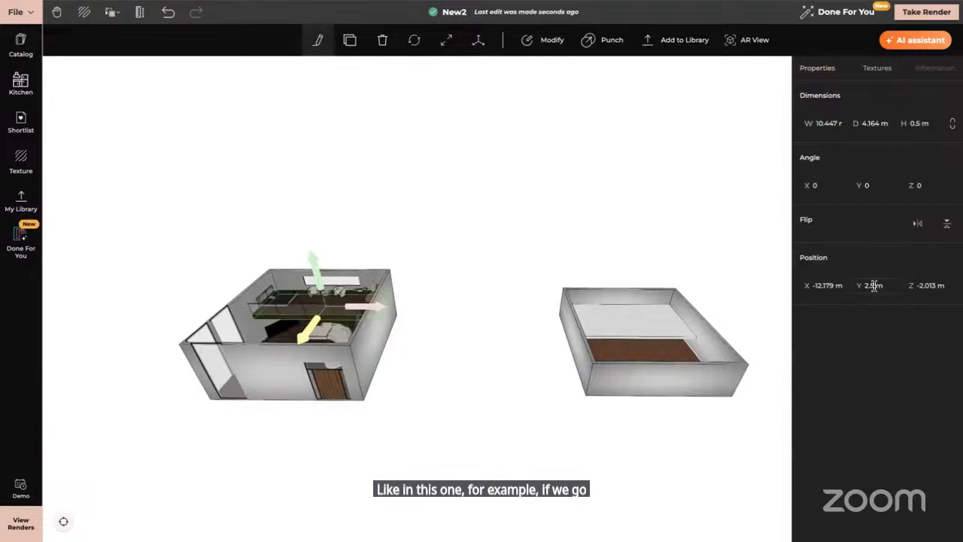
click(471, 336)
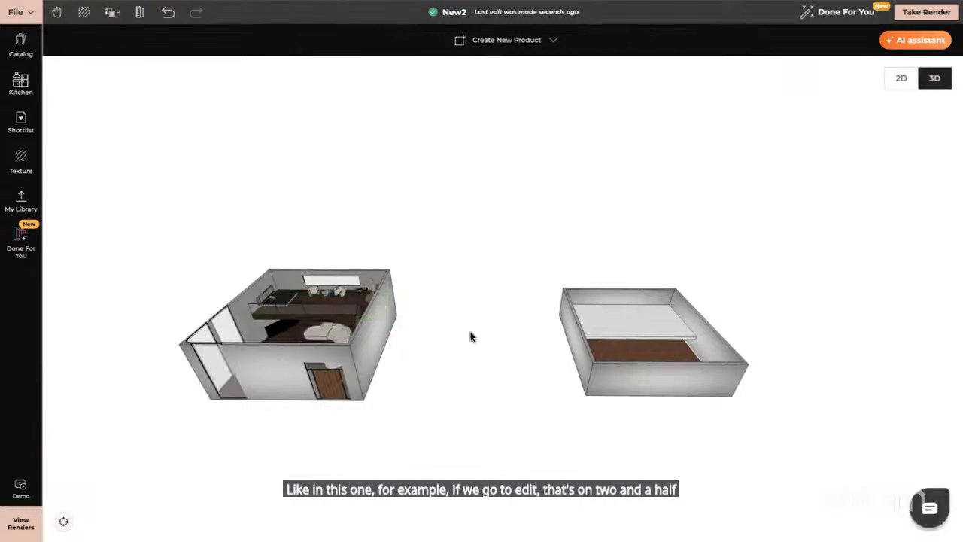
drag(500, 316, 393, 307)
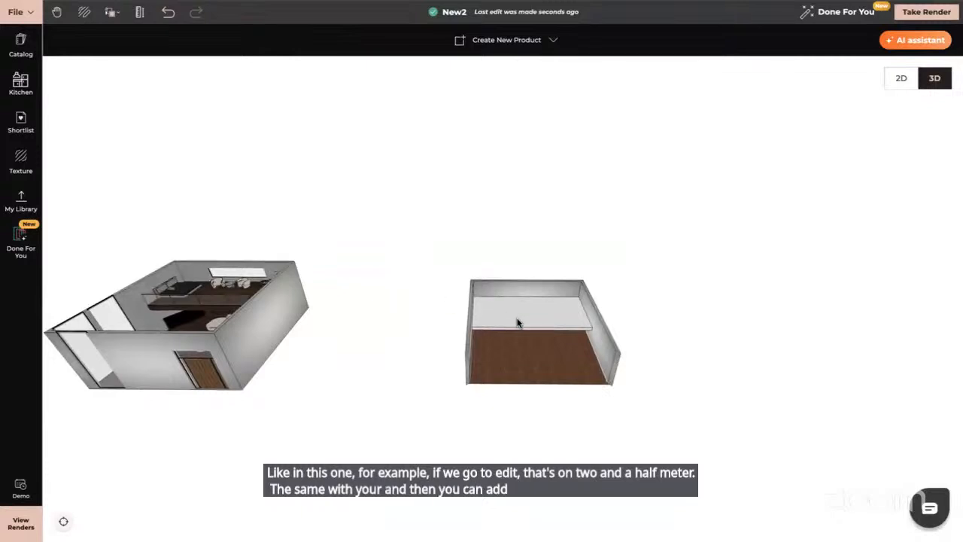
Step: Delete the half-floor mezzanine slab from the new room
click(545, 317)
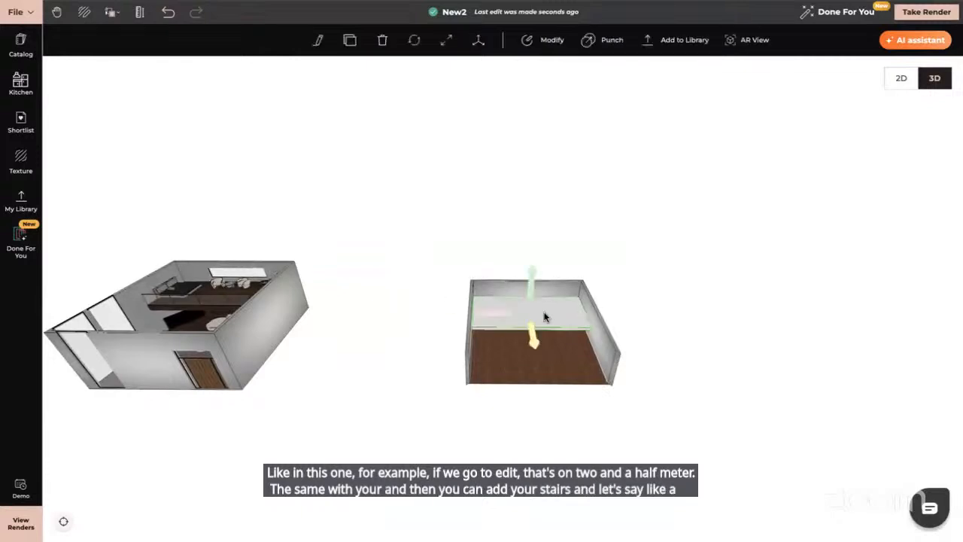
click(545, 317)
drag(545, 317, 545, 382)
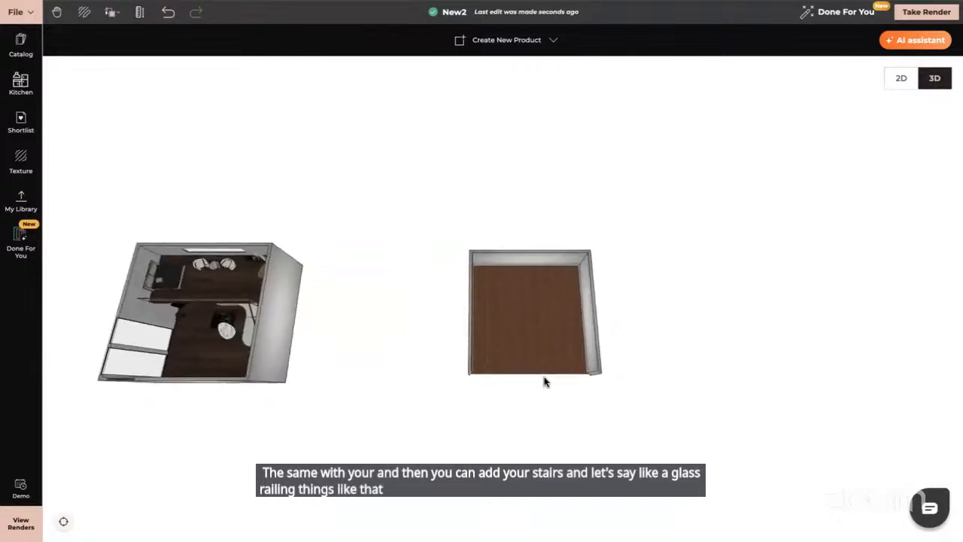
Step: In the 2D floor plan, set the full wall height to 8.5 m for the complete plan
click(901, 78)
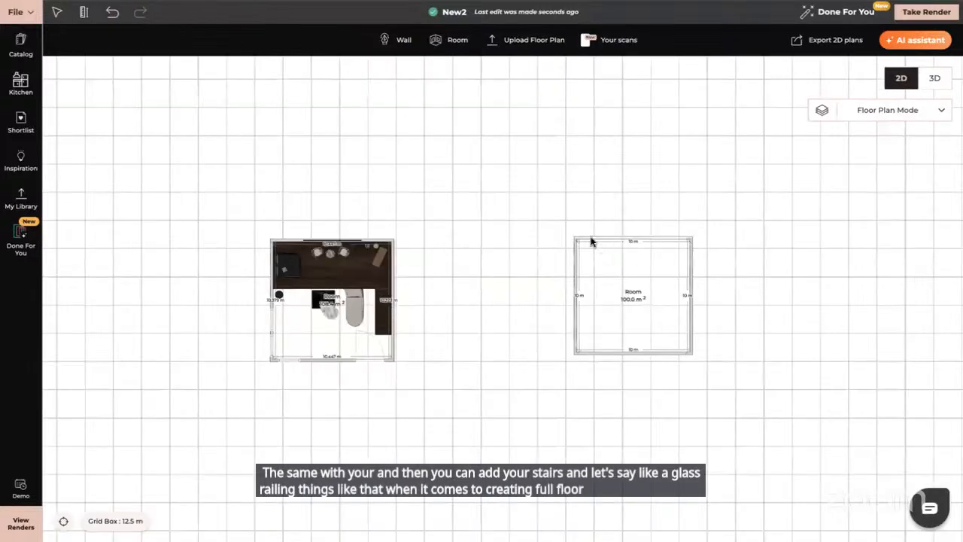
click(593, 241)
click(448, 40)
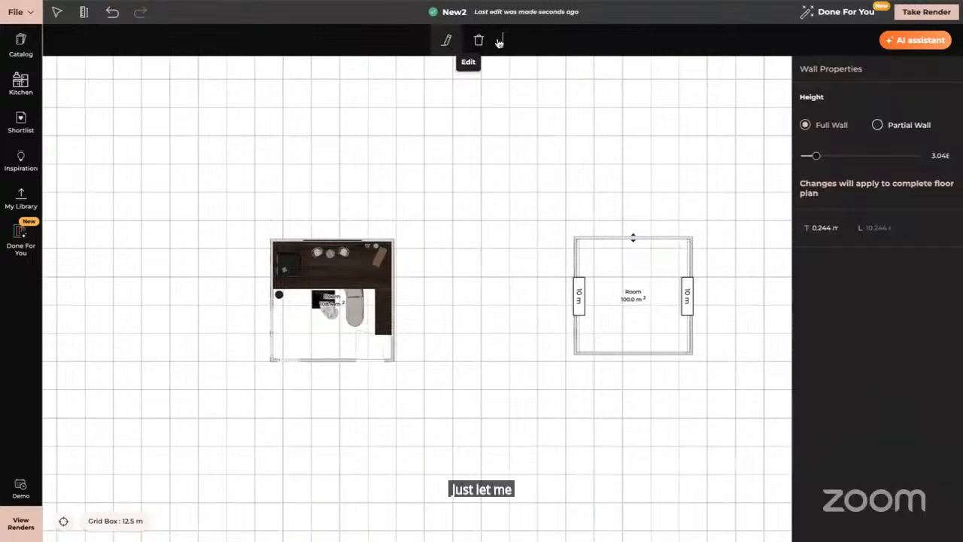
click(941, 155)
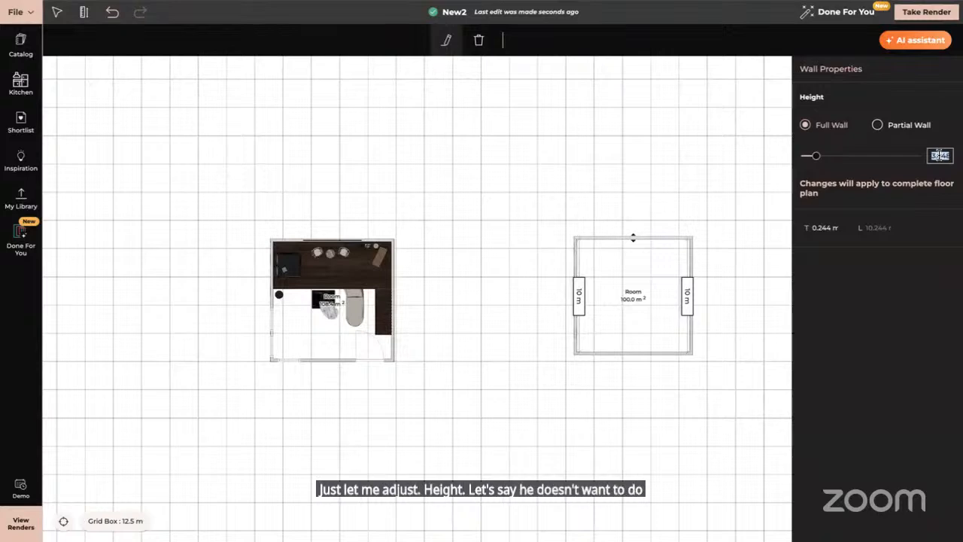
text(8.5)
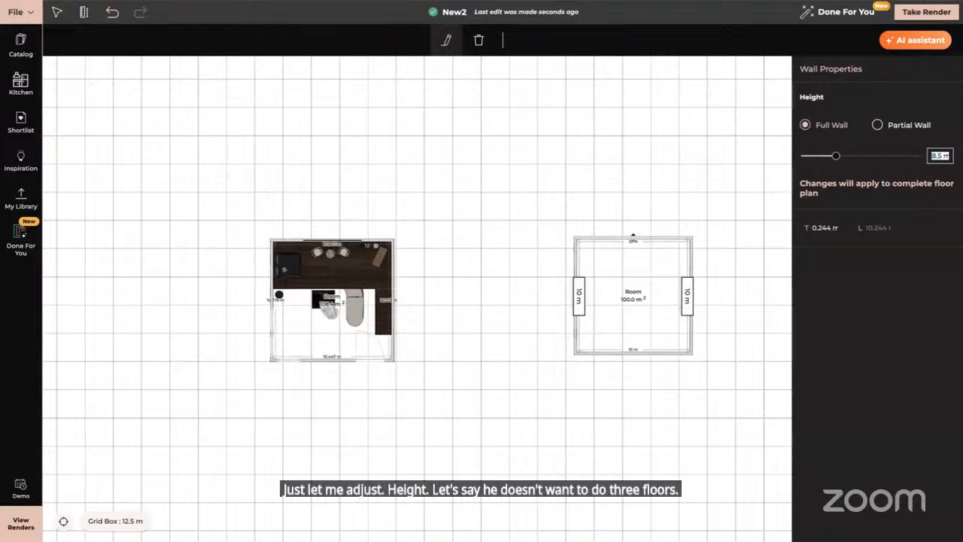
key(Return)
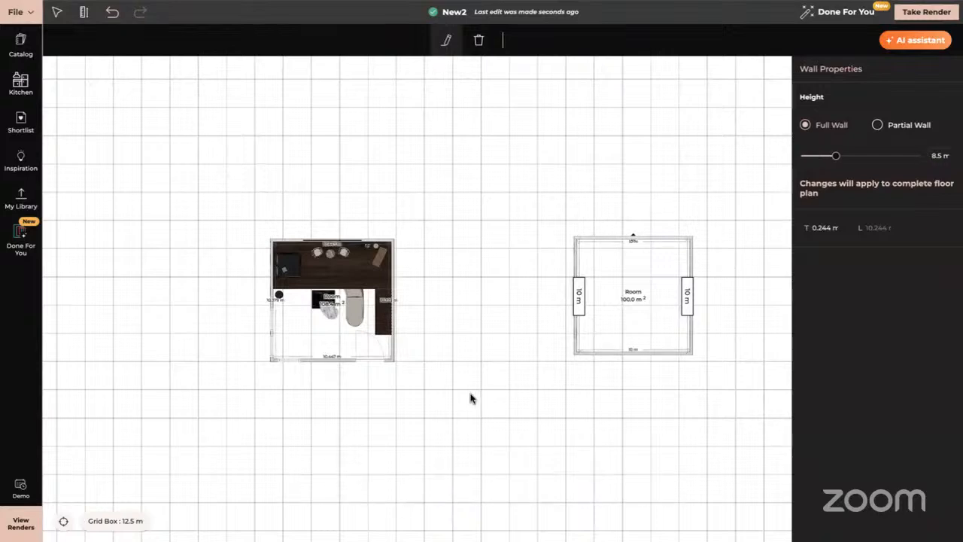
drag(472, 398, 286, 410)
click(727, 158)
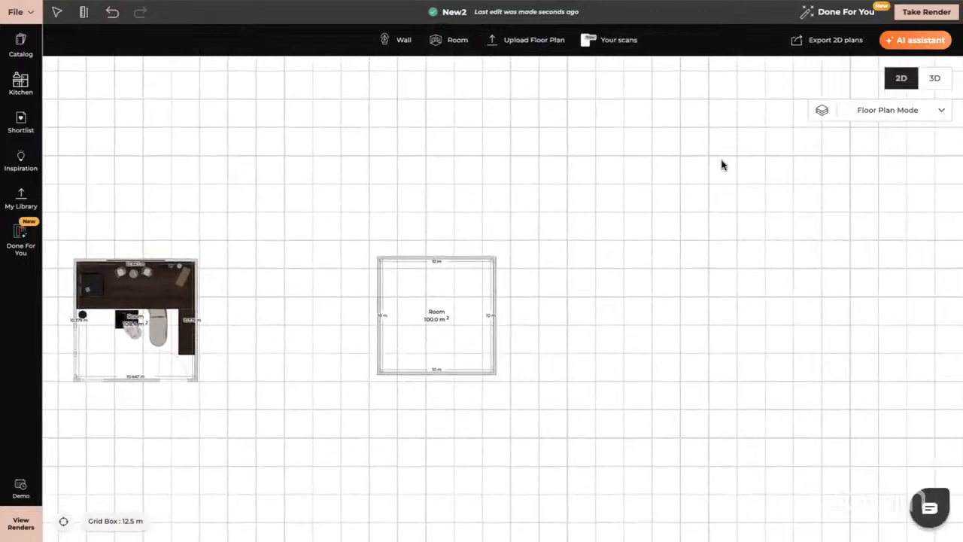
Step: Return to 3D, look into the empty room from directly above, and start another custom product made yourself
click(933, 79)
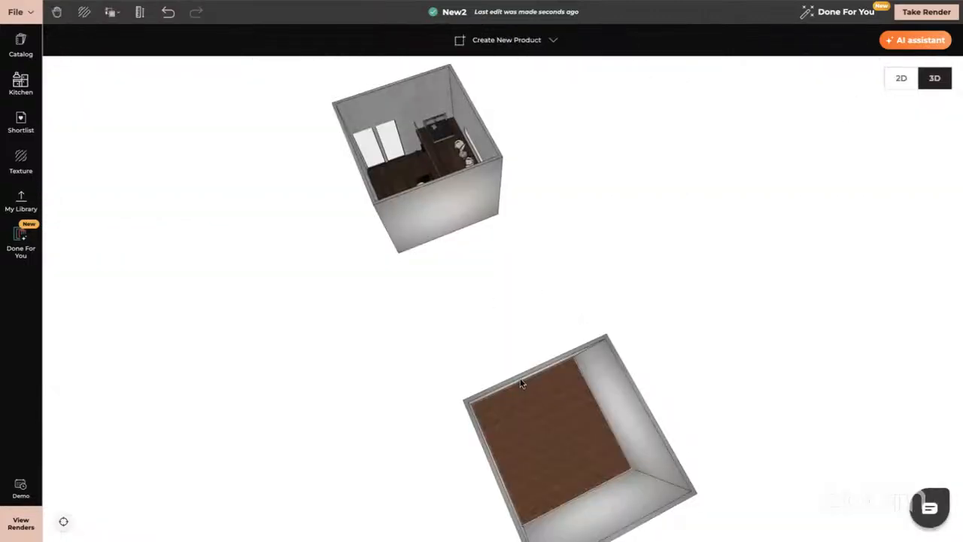
drag(520, 383, 571, 399)
double_click(576, 398)
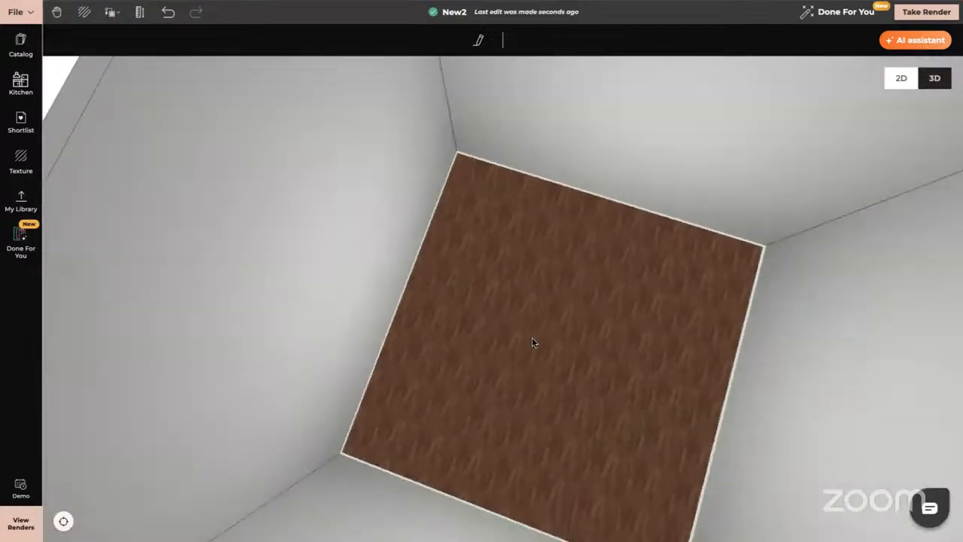
scroll(525, 344, down, 3)
scroll(524, 344, down, 5)
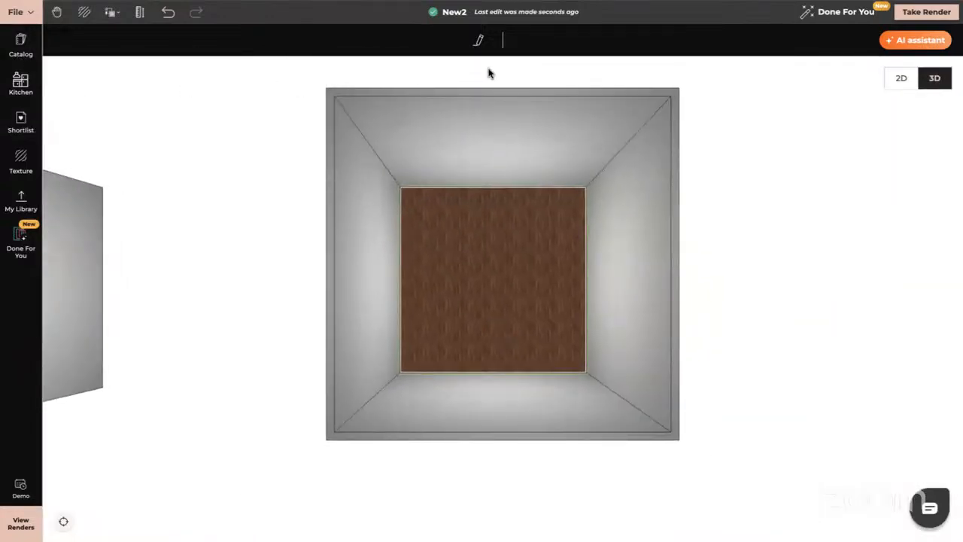
click(333, 148)
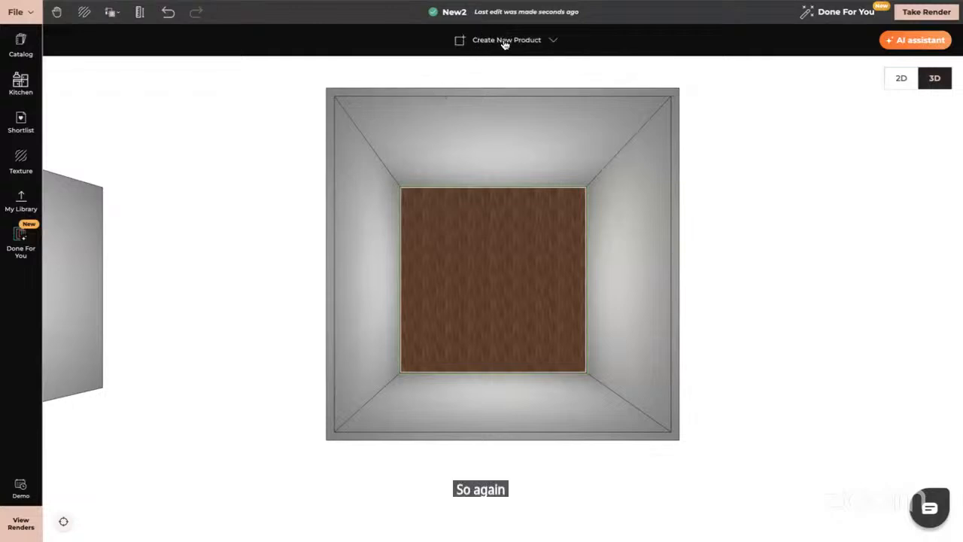
click(505, 42)
click(495, 70)
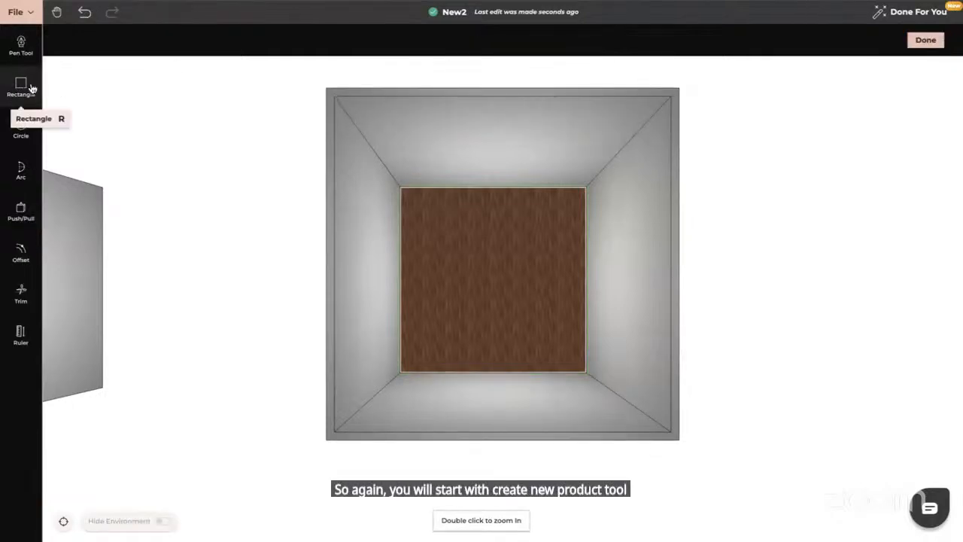
Step: Draw a rectangle from corner to opposite corner covering the new room's entire floor
click(29, 89)
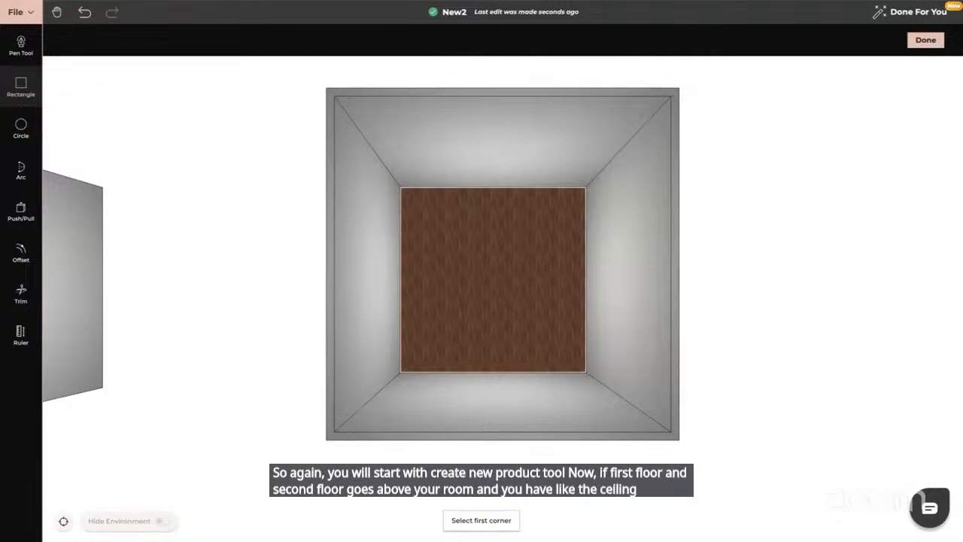
click(400, 188)
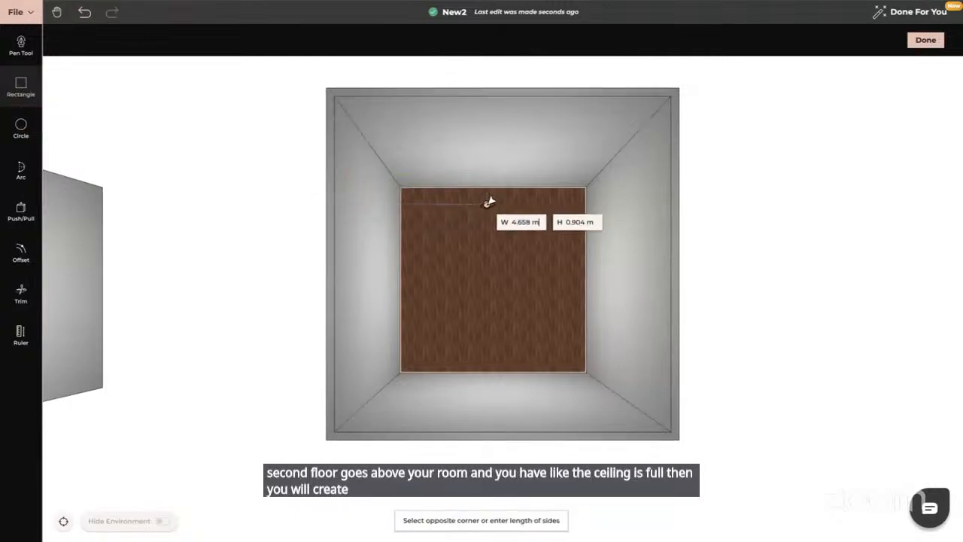
click(588, 372)
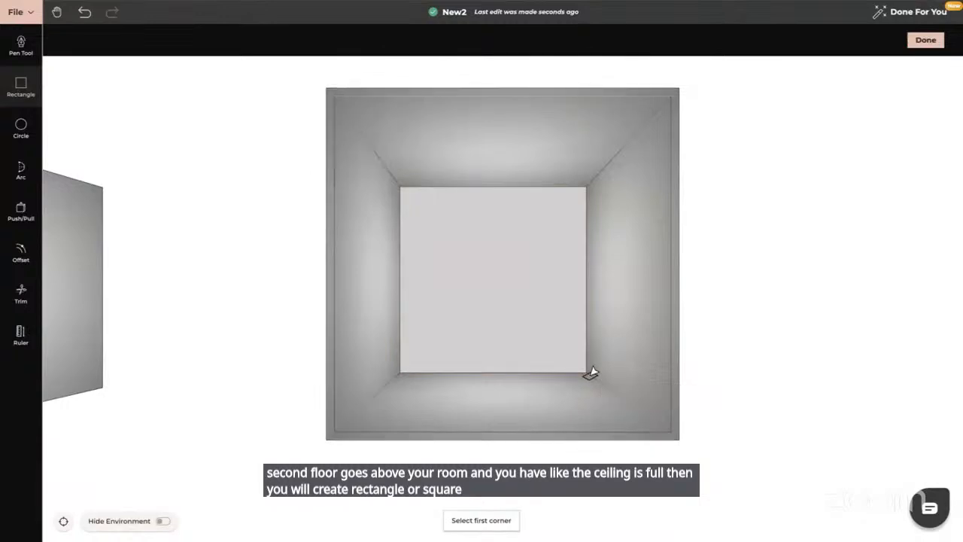
key(Escape)
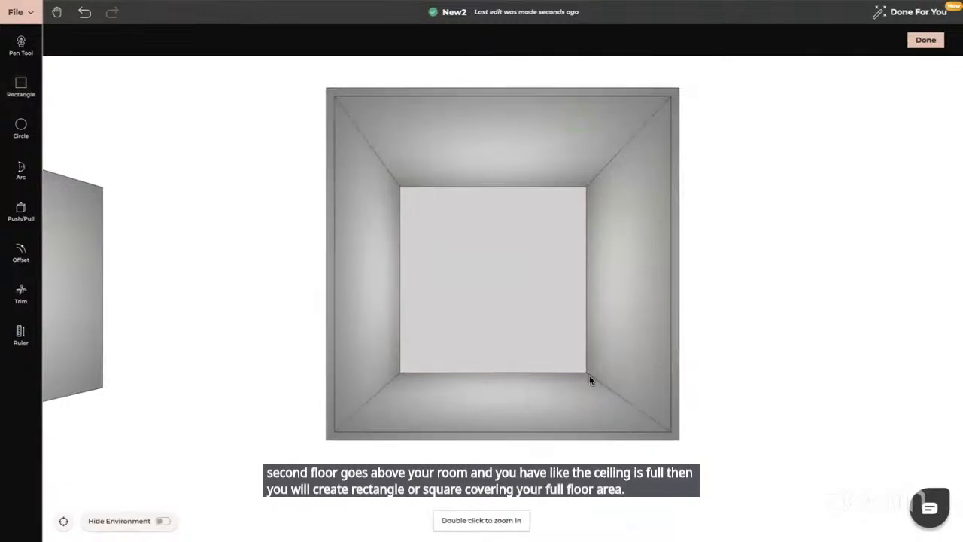
Step: Push/Pull the full-floor rectangle upward by 0.3 m to give the slab its thickness
drag(589, 376, 574, 346)
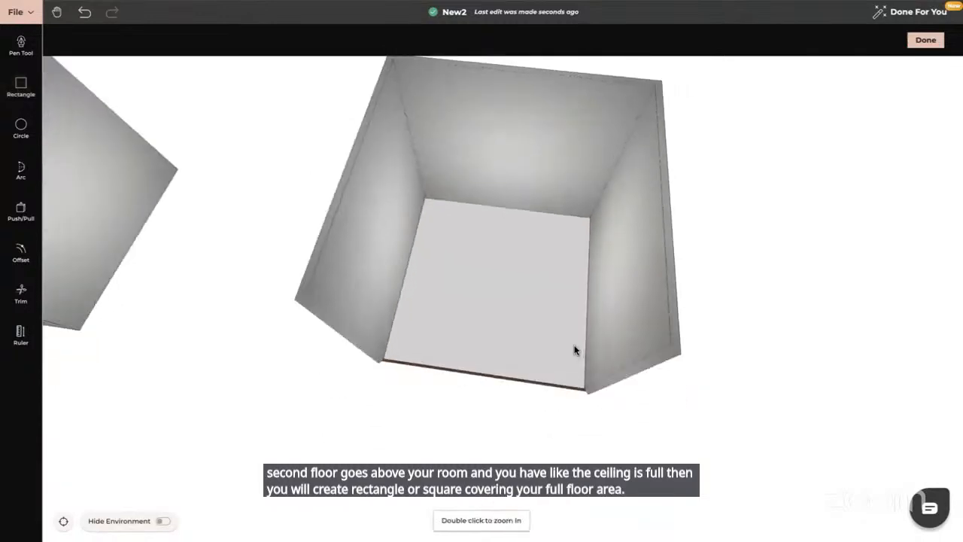
click(21, 209)
click(452, 350)
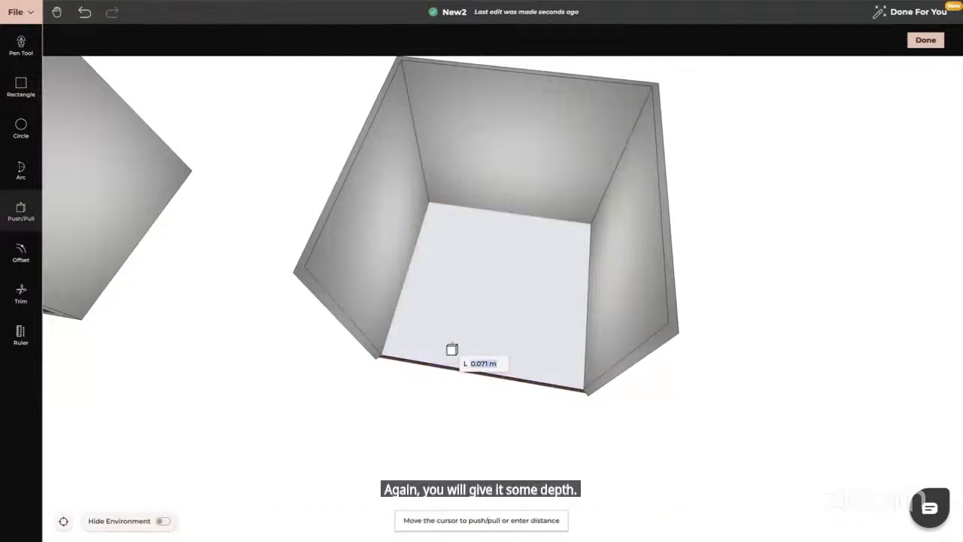
text(0.3)
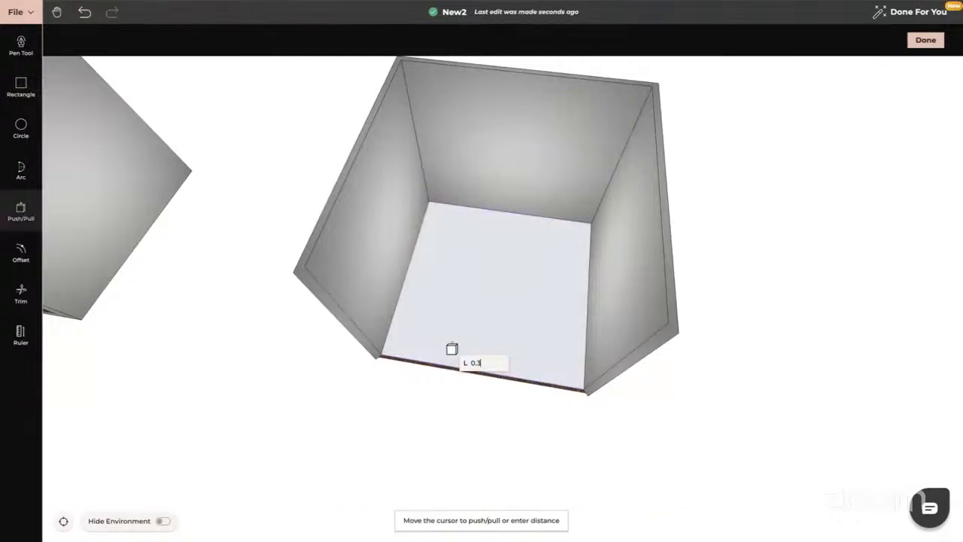
key(Return)
key(Escape)
drag(447, 379, 460, 408)
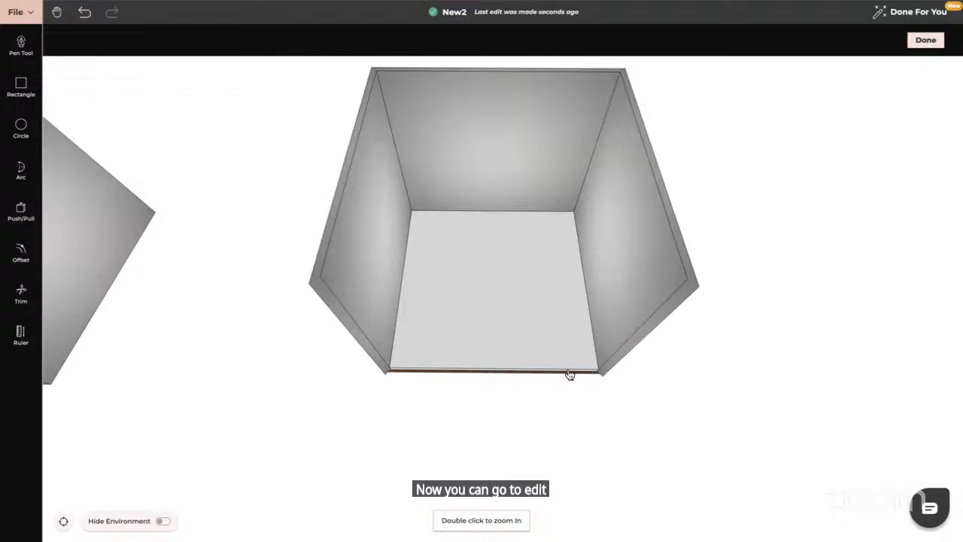
Step: Finish the custom slab and, with Free Movement enabled, set its Y position to 2.6 m
click(497, 364)
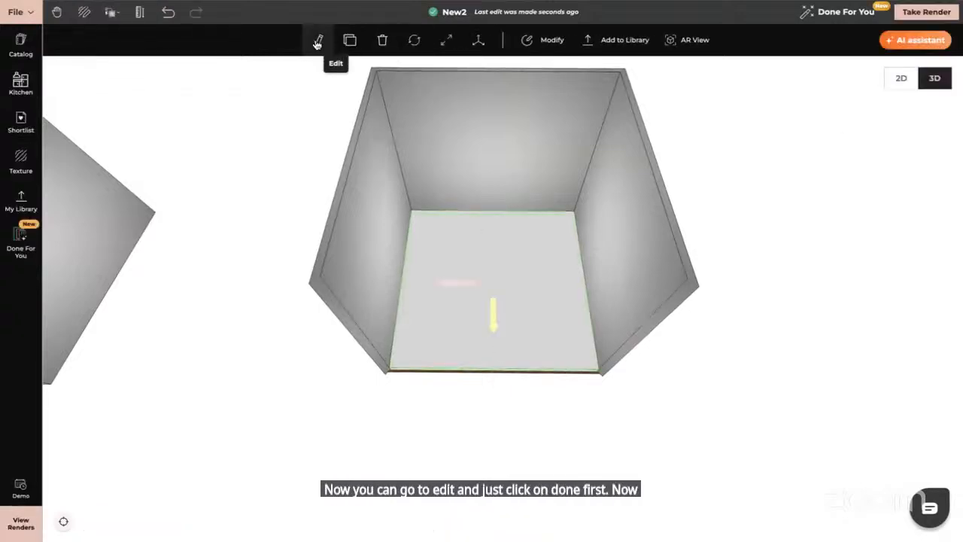
click(318, 42)
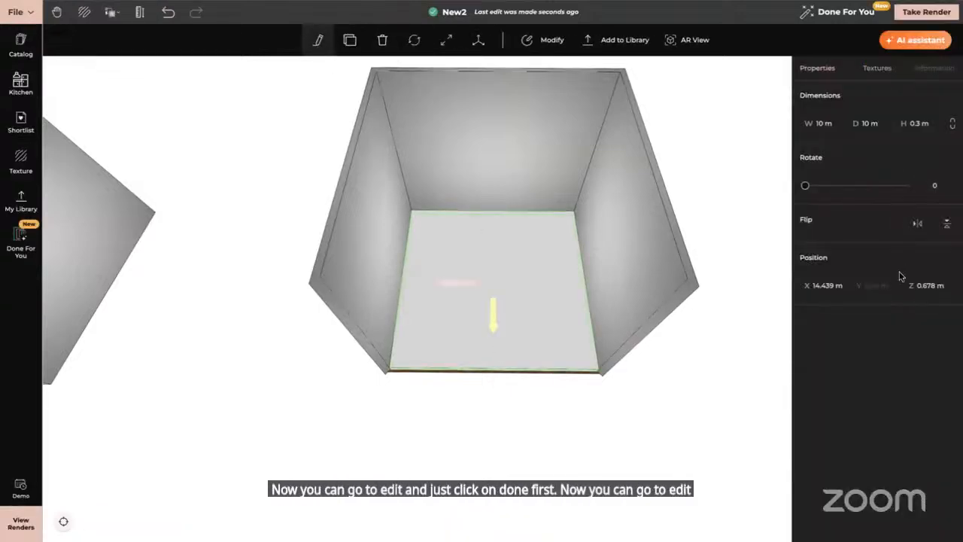
click(473, 44)
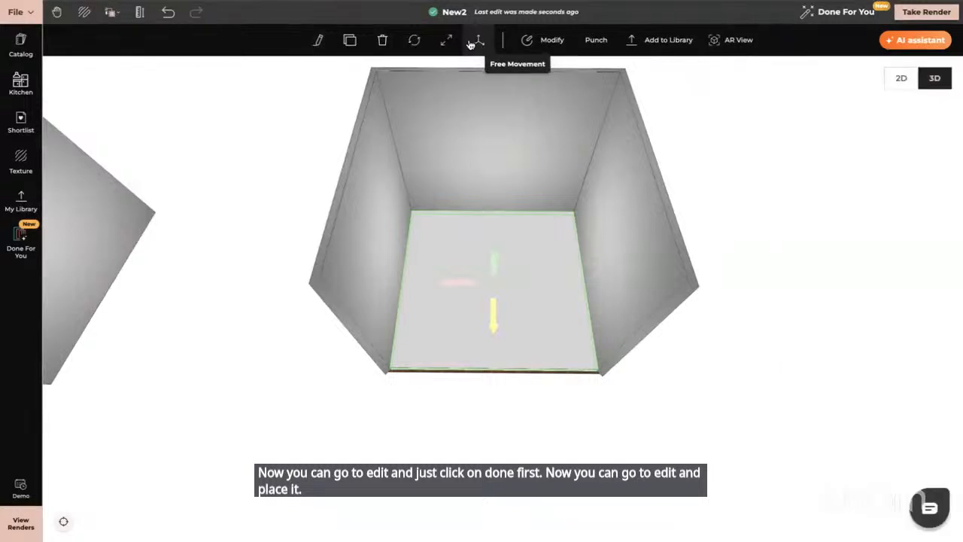
click(316, 42)
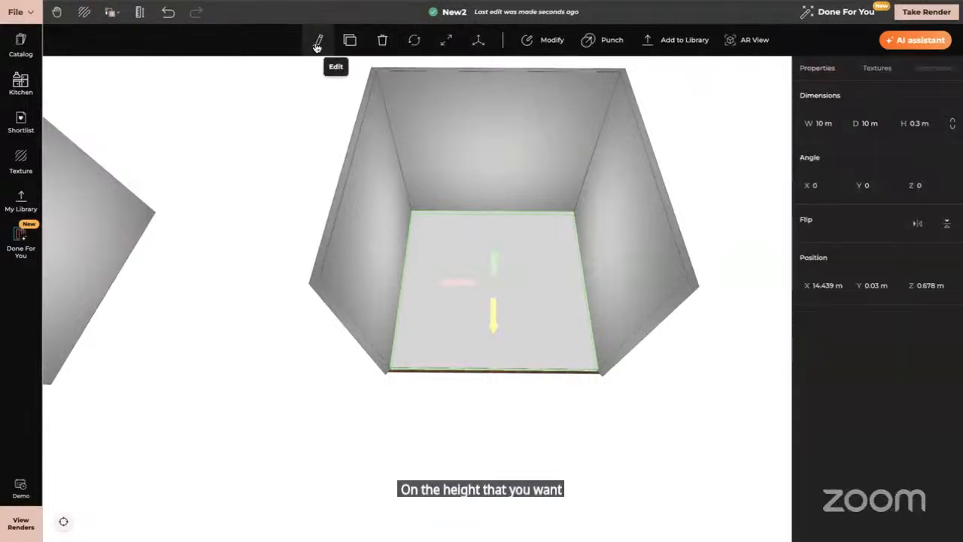
click(877, 286)
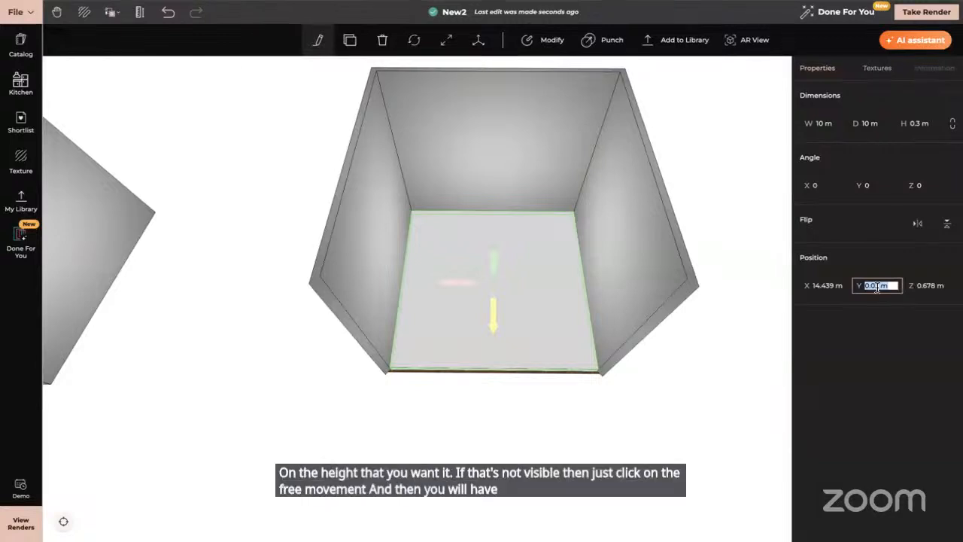
text(3)
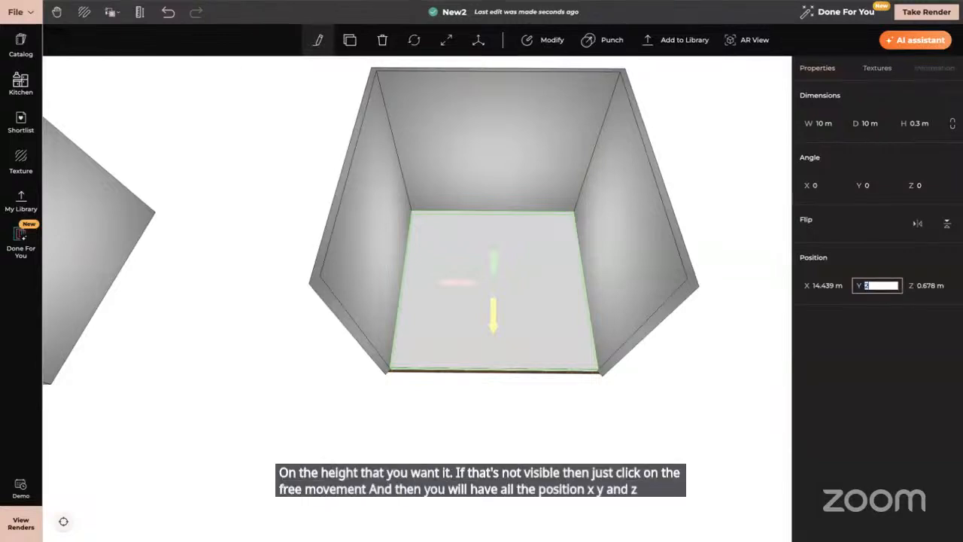
text(.6)
key(Return)
drag(692, 409, 569, 316)
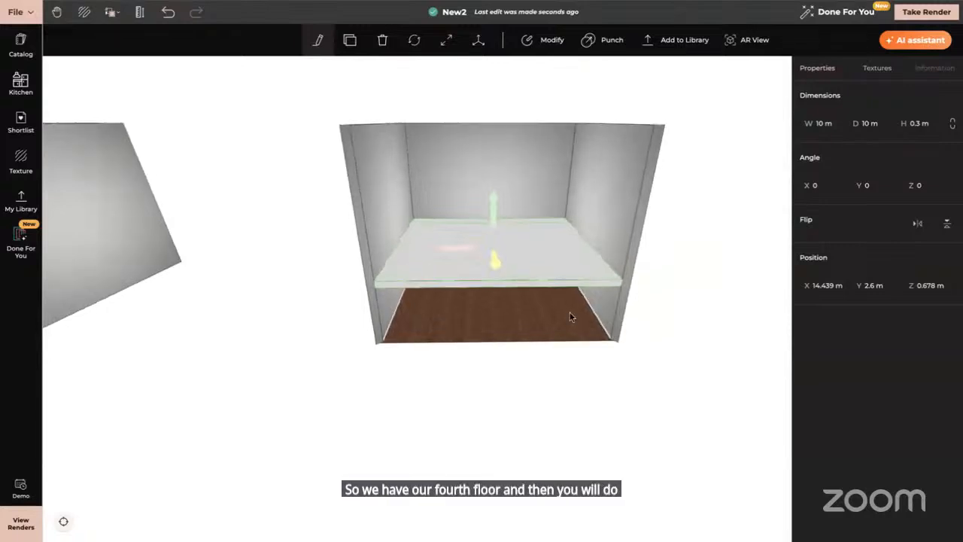
Step: Duplicate the floor slab and raise the copy above the first one to a height of about 4.7 m
click(350, 40)
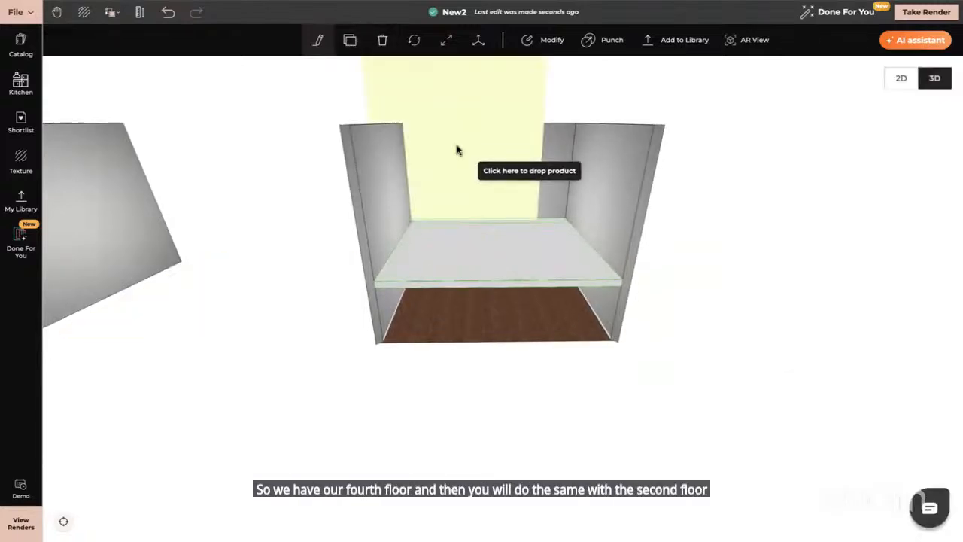
click(497, 253)
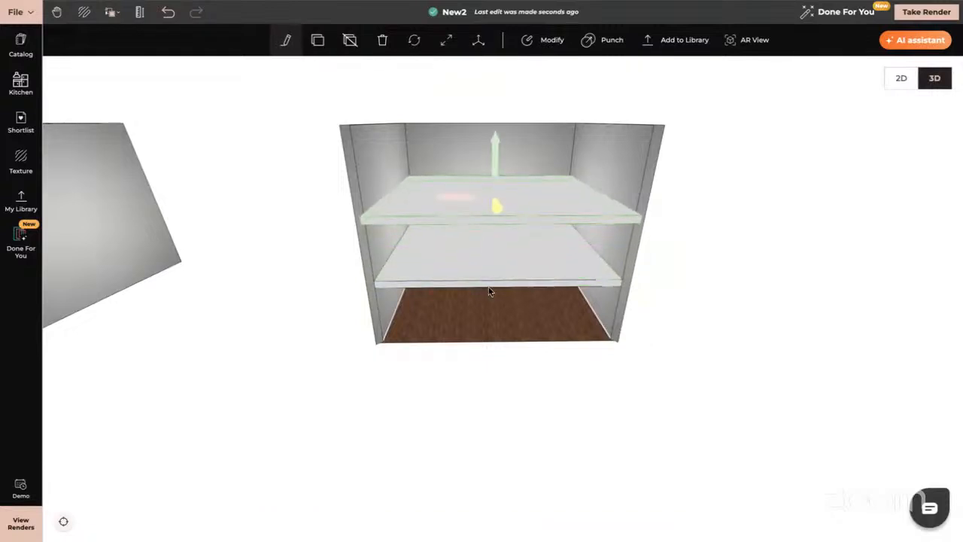
drag(494, 149, 475, 281)
drag(379, 319, 490, 271)
Step: Set the upper slab copy's Y position to 5.2 m
click(290, 41)
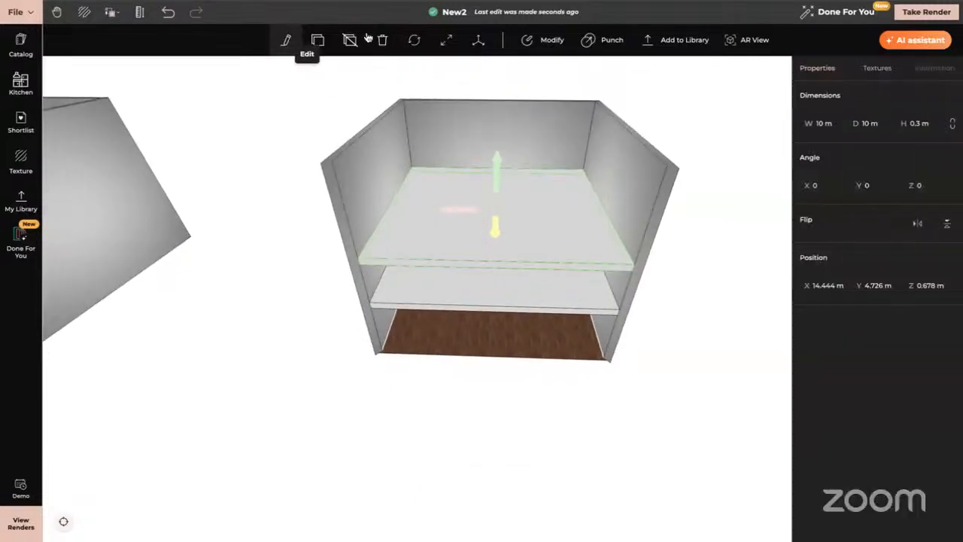
click(877, 284)
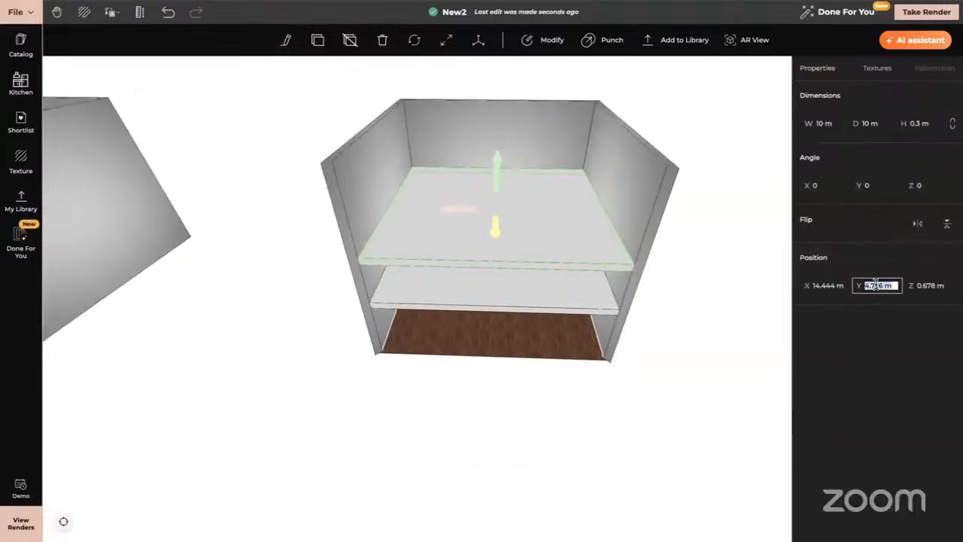
text(5)
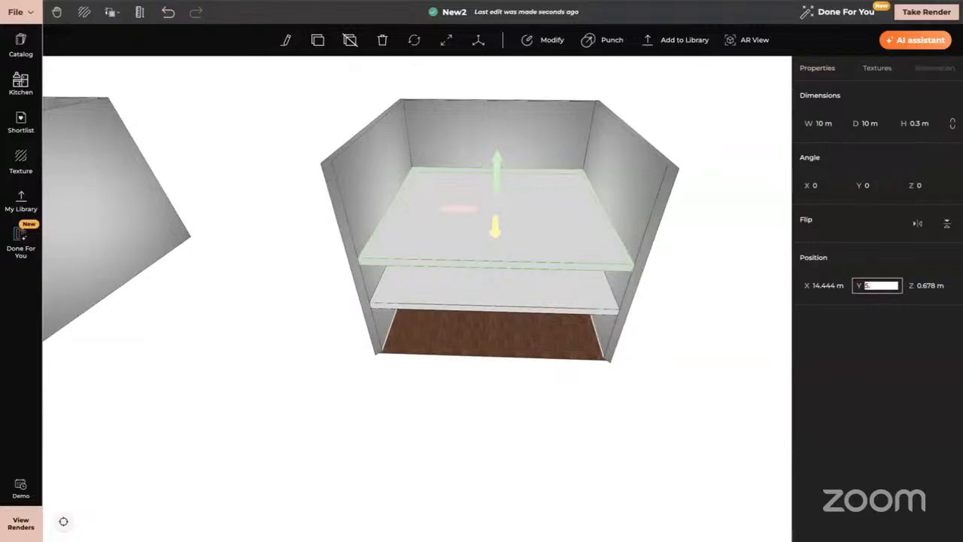
text(.2)
key(Return)
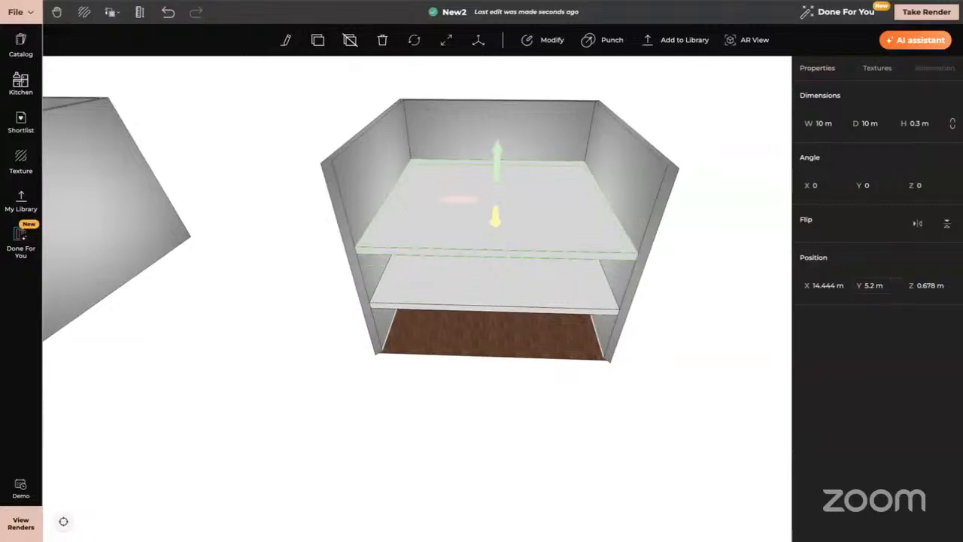
Step: Delete the upper floor slab, keeping only the first raised floor in the room
drag(525, 473, 532, 449)
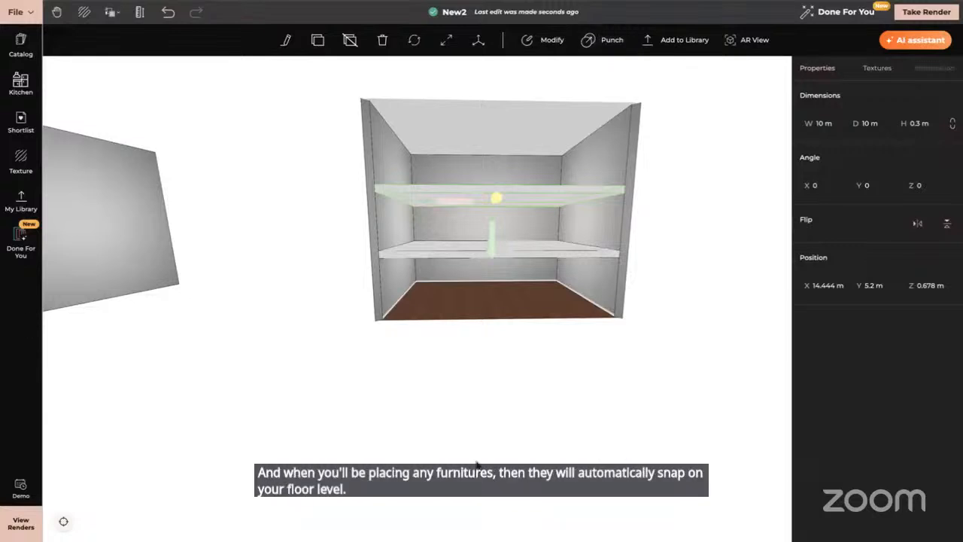
click(493, 194)
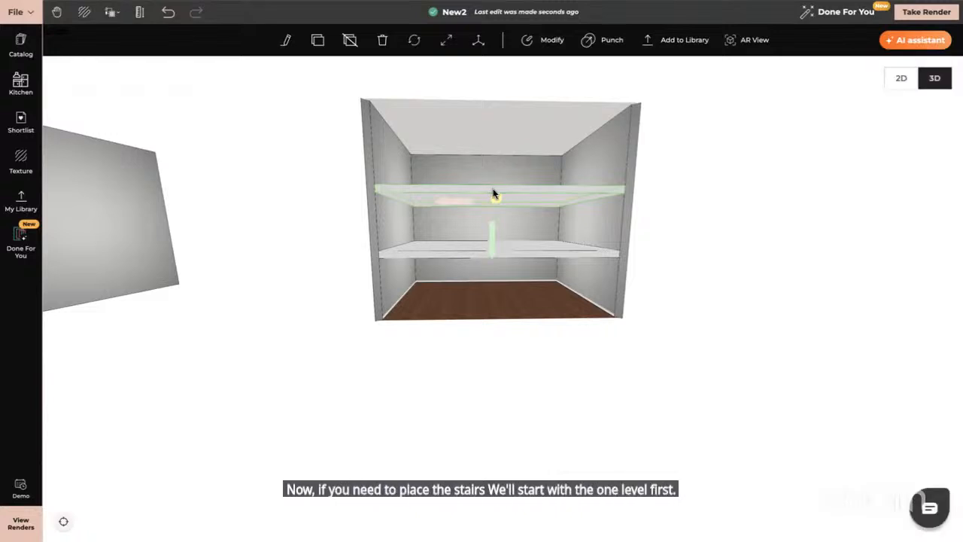
key(Delete)
Step: Search the catalog for stairs and place the Staircase model on the room's ground floor, below the raised slab
drag(497, 297, 498, 311)
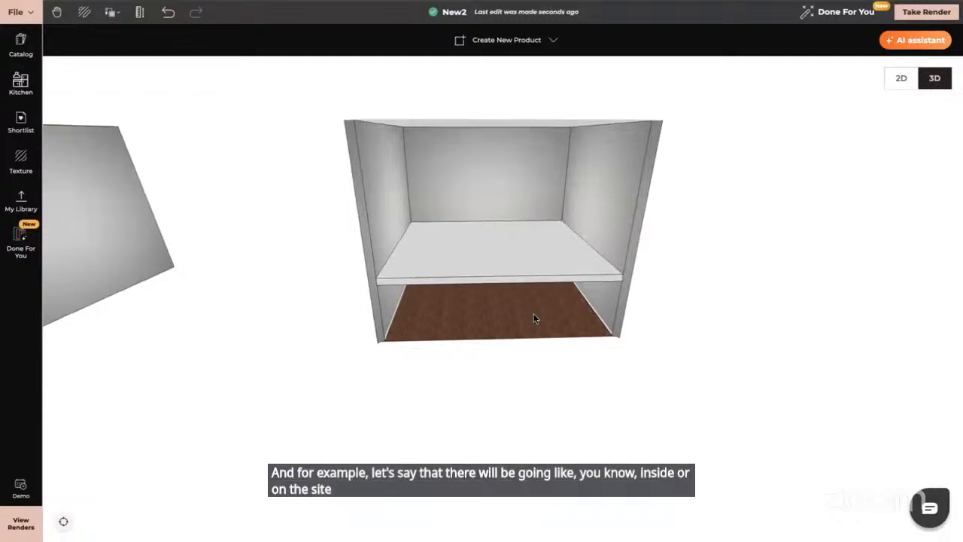
drag(535, 318, 533, 308)
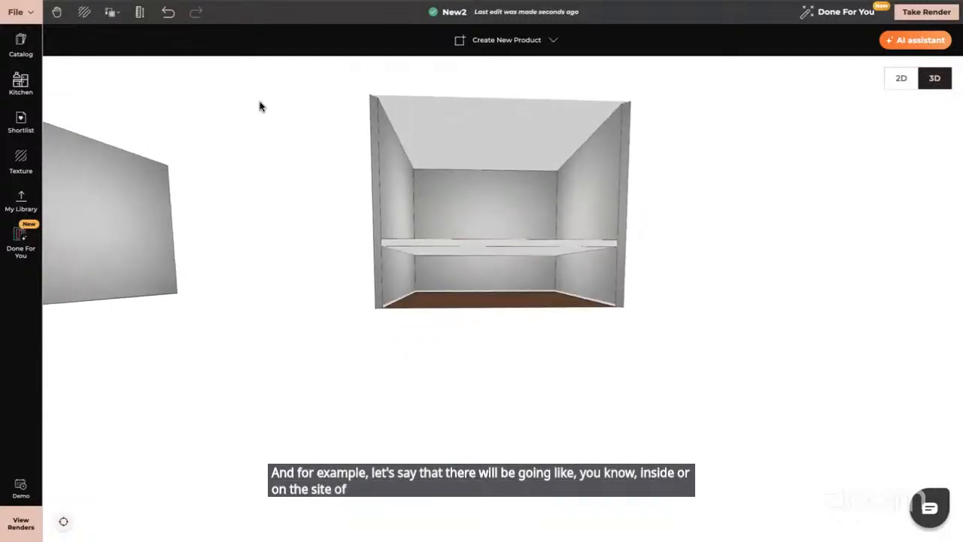
click(21, 42)
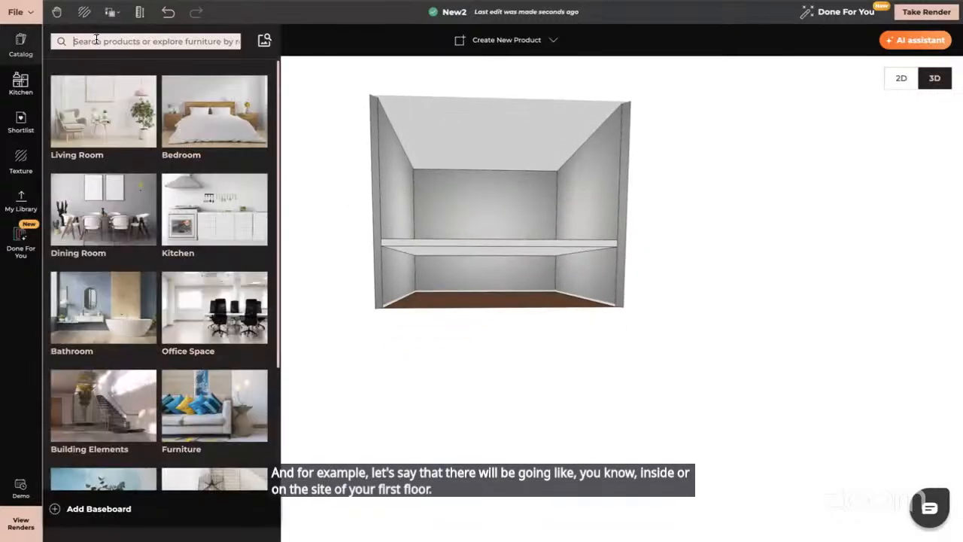
text(stai)
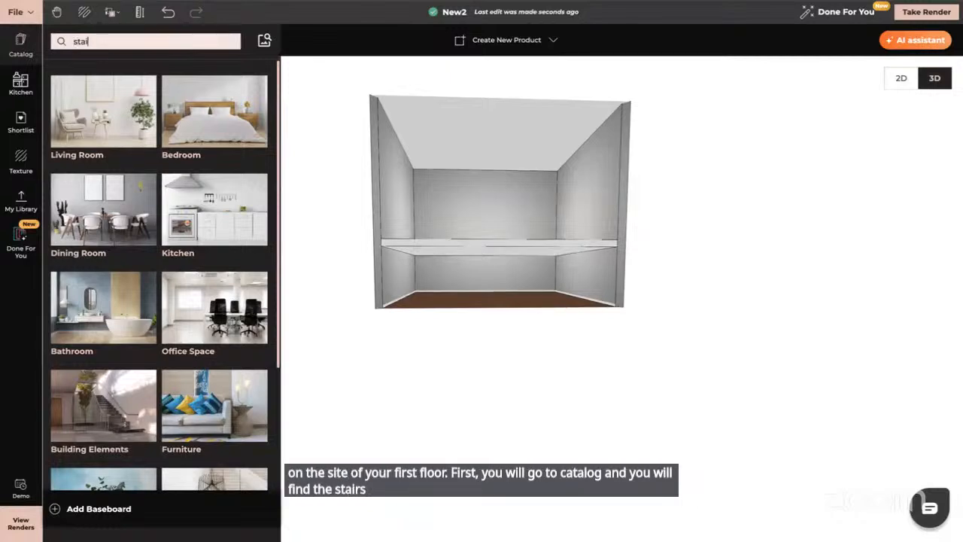
text(rs)
key(Return)
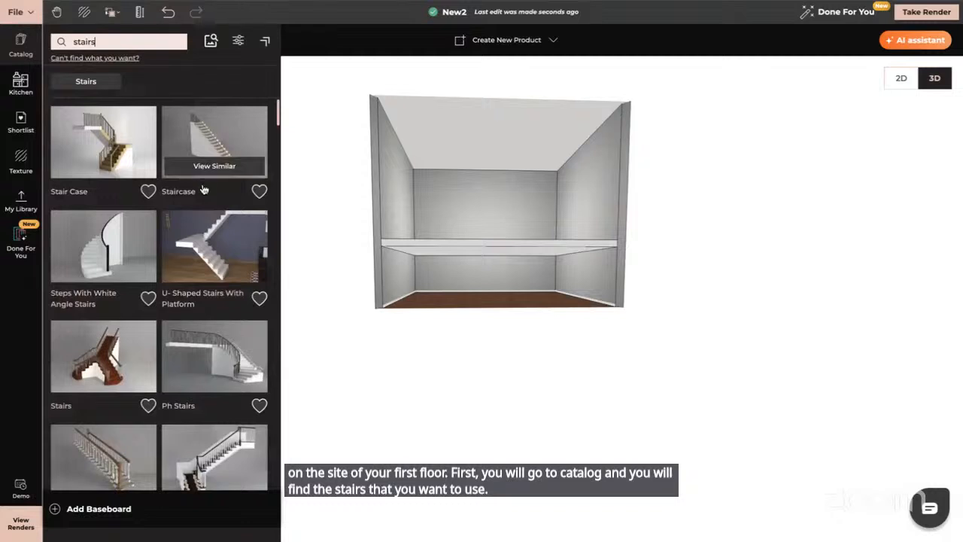
drag(205, 158, 504, 231)
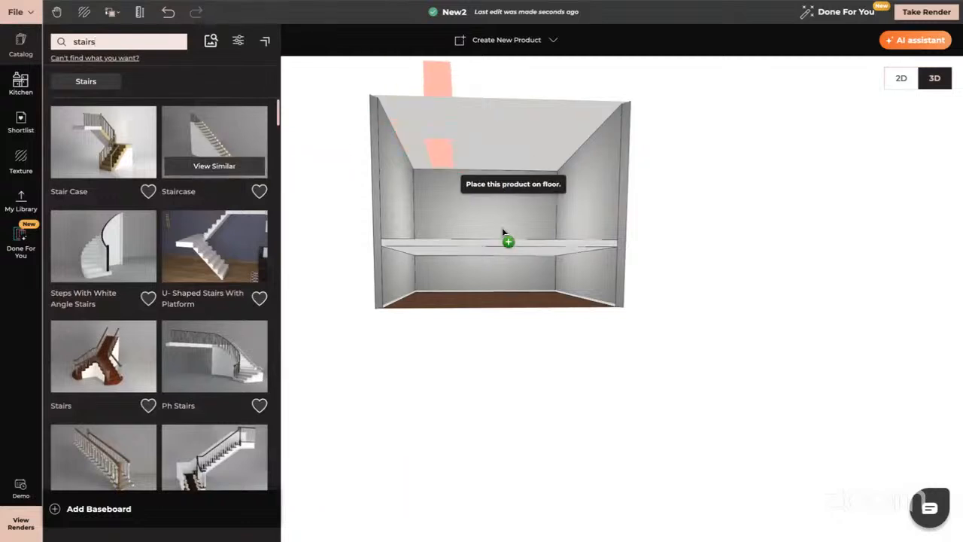
click(524, 299)
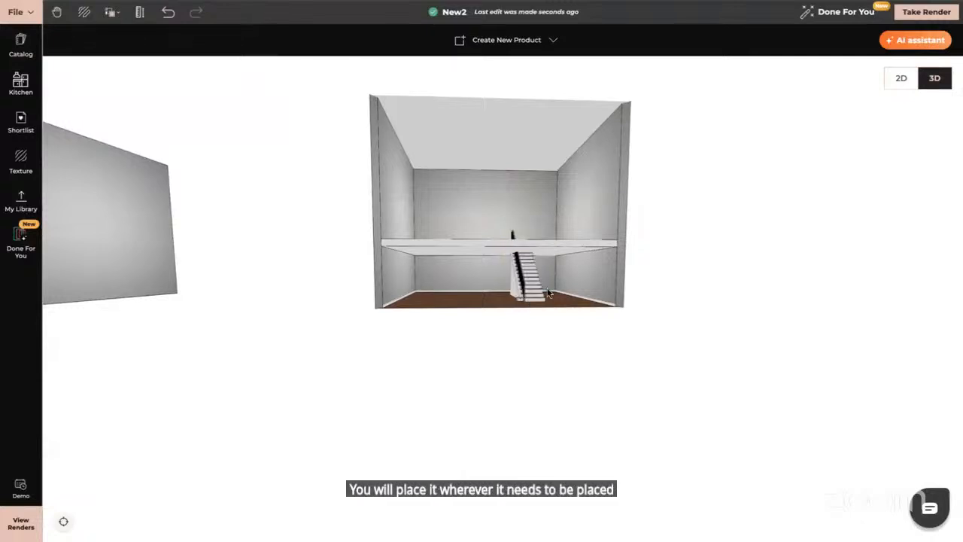
Step: Open the raised floor slab for modification with the surrounding environment displayed, so the stairs can be seen
drag(549, 314, 552, 367)
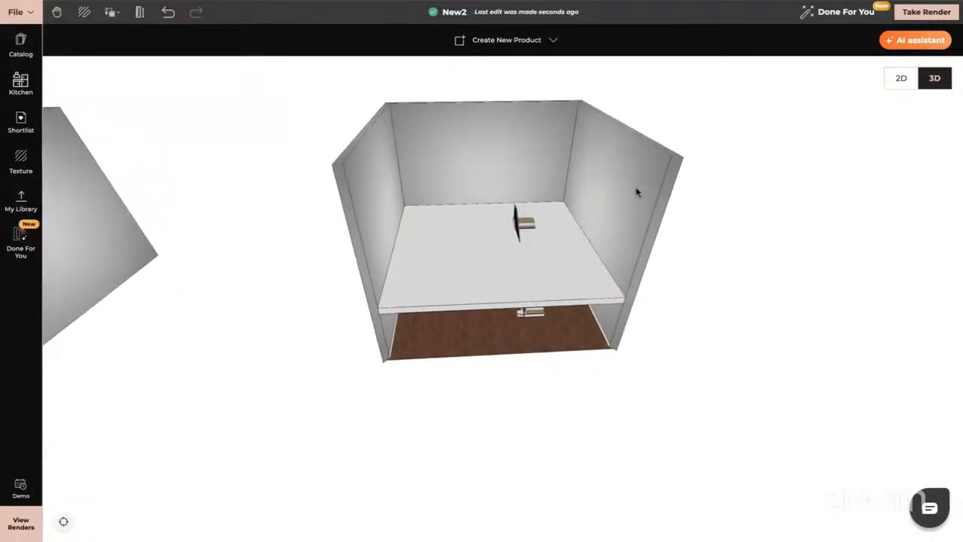
click(502, 272)
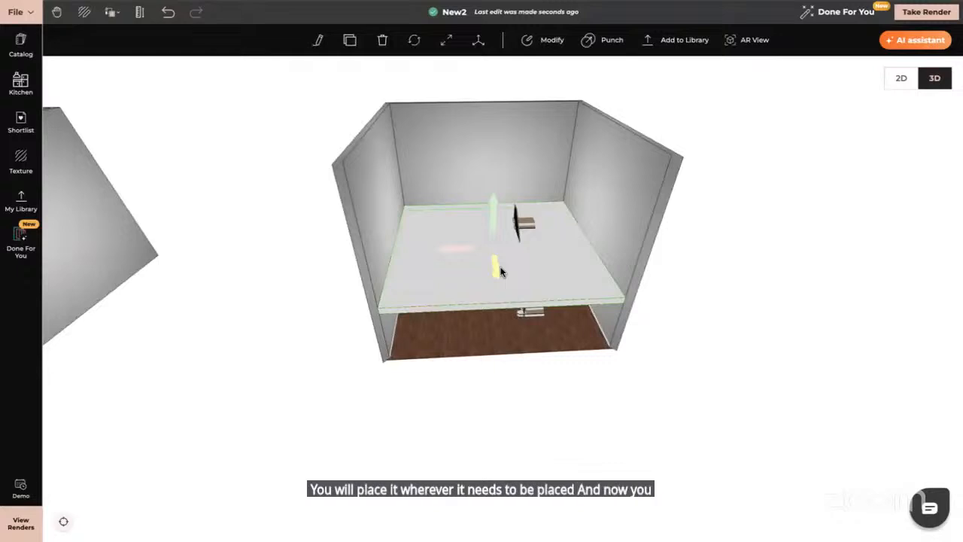
click(551, 42)
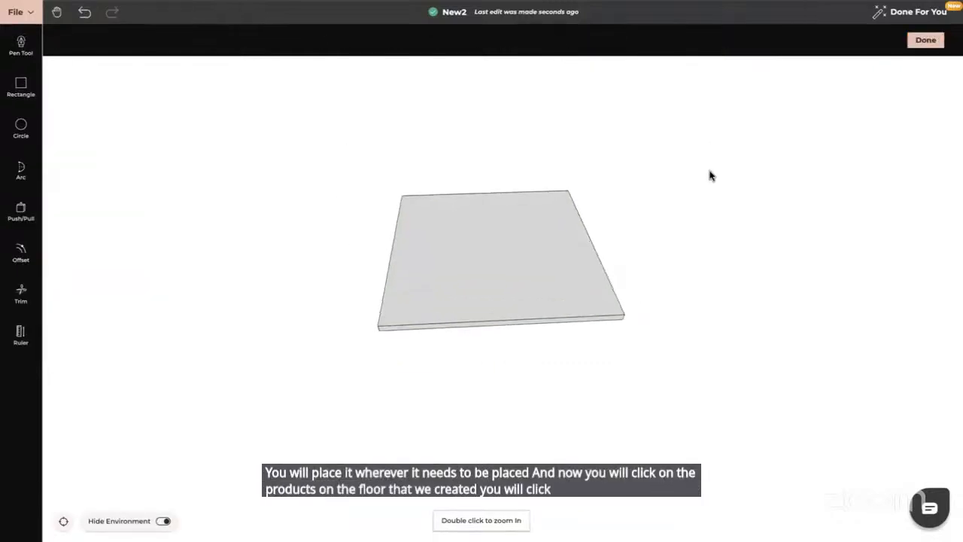
click(162, 521)
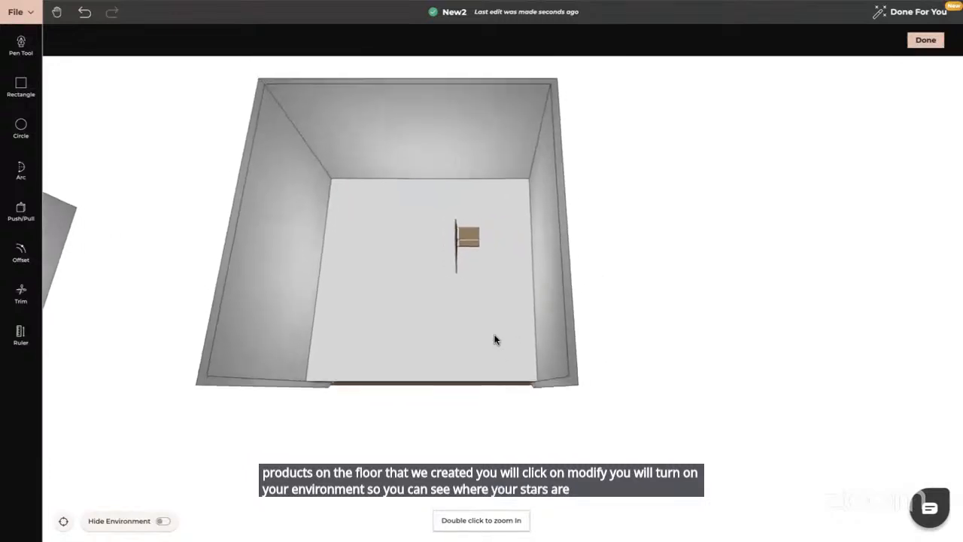
Step: Draw a rectangle on the slab's upper face, from corner to opposite corner, tracing the stairwell around the staircase
click(21, 89)
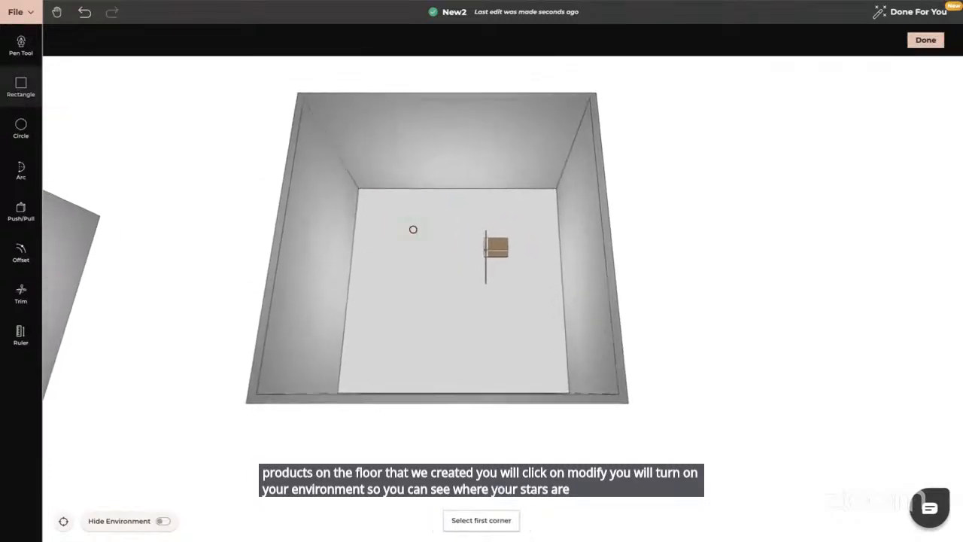
click(486, 232)
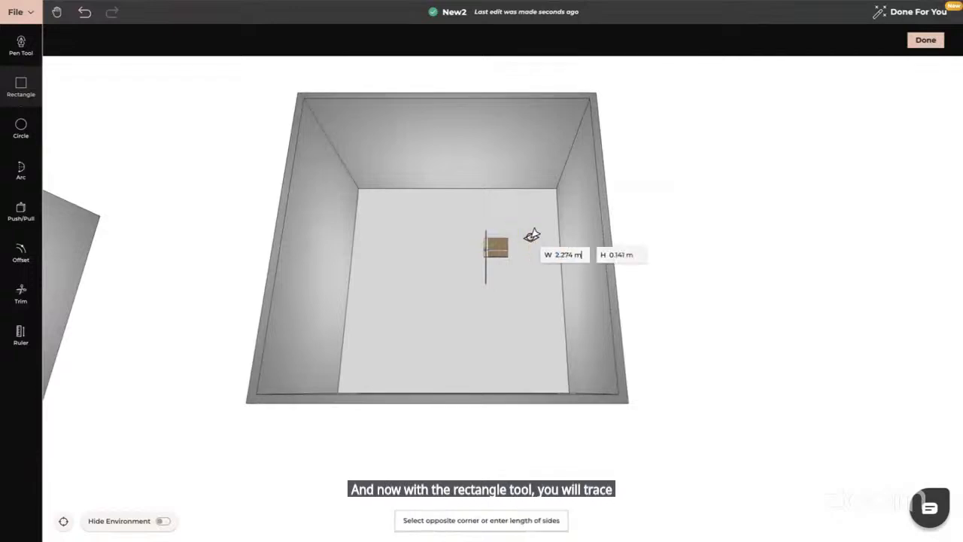
click(511, 287)
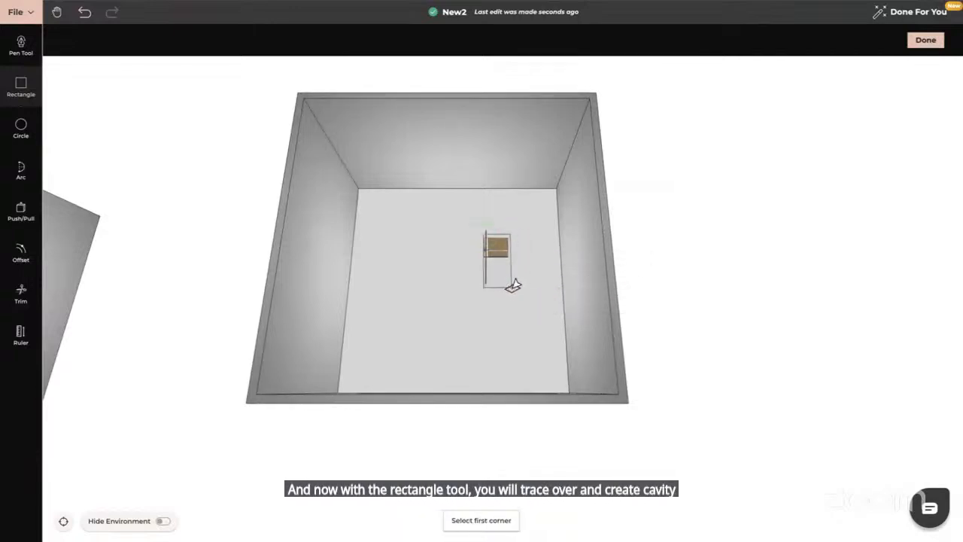
key(Escape)
Step: Push/Pull the traced rectangle down through the slab's full thickness to cut the stair opening
drag(477, 349, 474, 314)
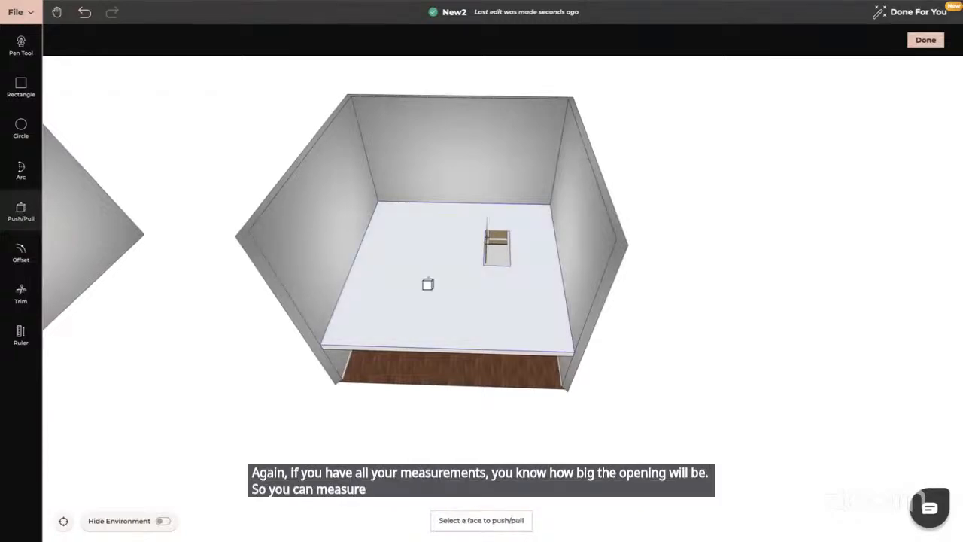
click(494, 254)
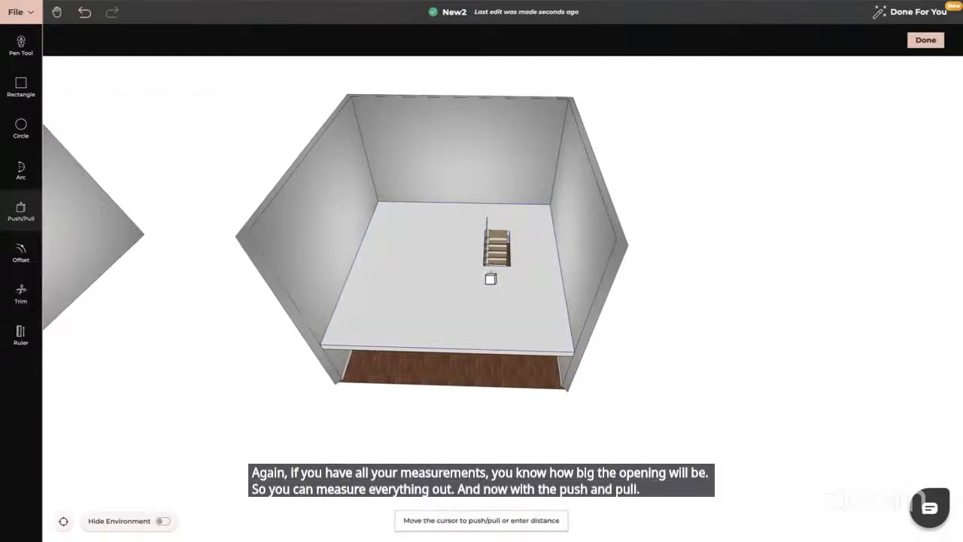
click(490, 279)
key(Escape)
Step: Inspect the stair opening up close, hiding the surrounding environment and then showing it again
drag(490, 279, 539, 308)
scroll(449, 323, up, 10)
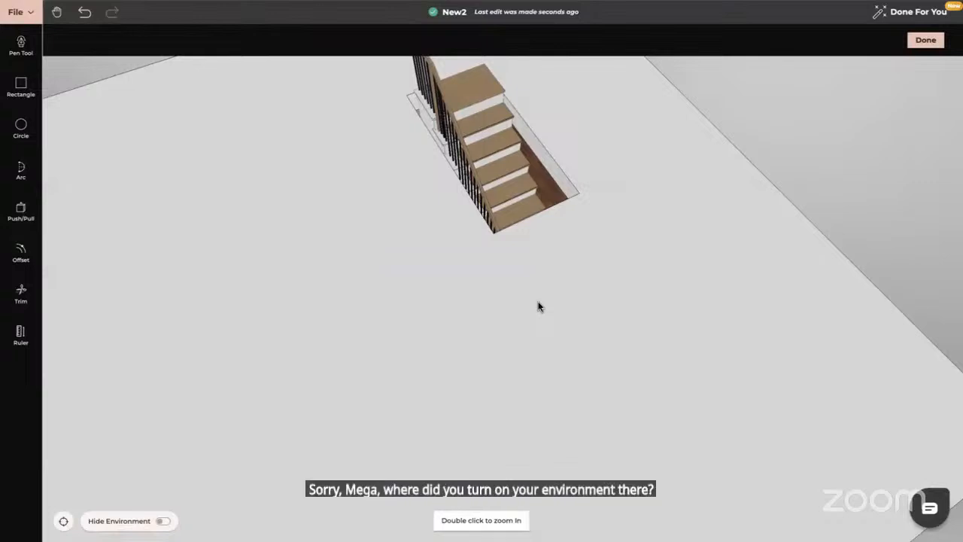
click(165, 522)
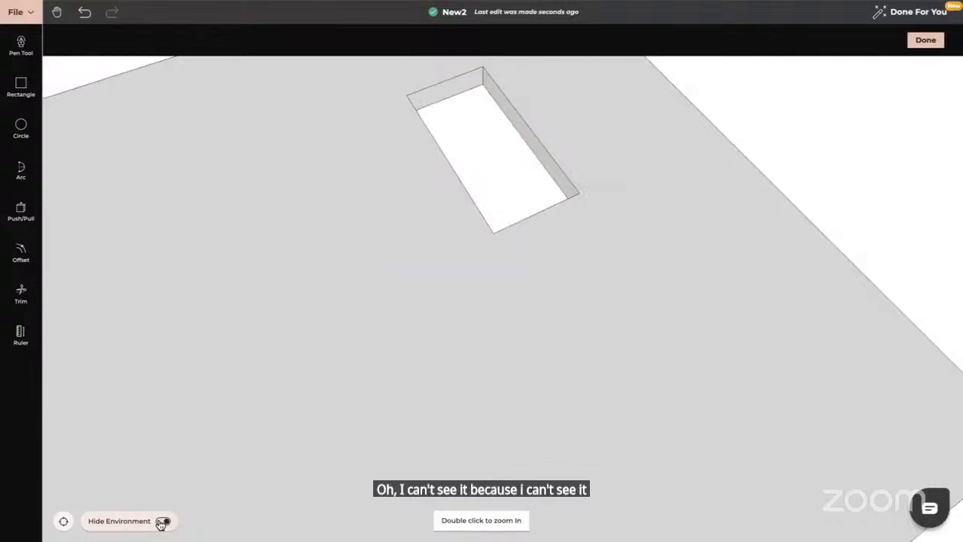
click(164, 521)
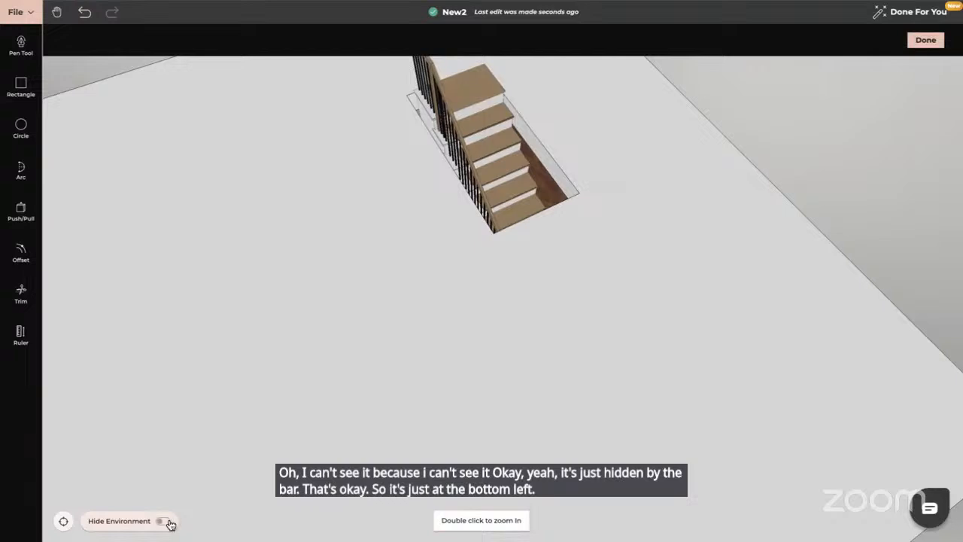
Step: Push/Pull the opening's side face at the upper end of the stairs slightly outward to lengthen the stairwell
drag(557, 409, 526, 413)
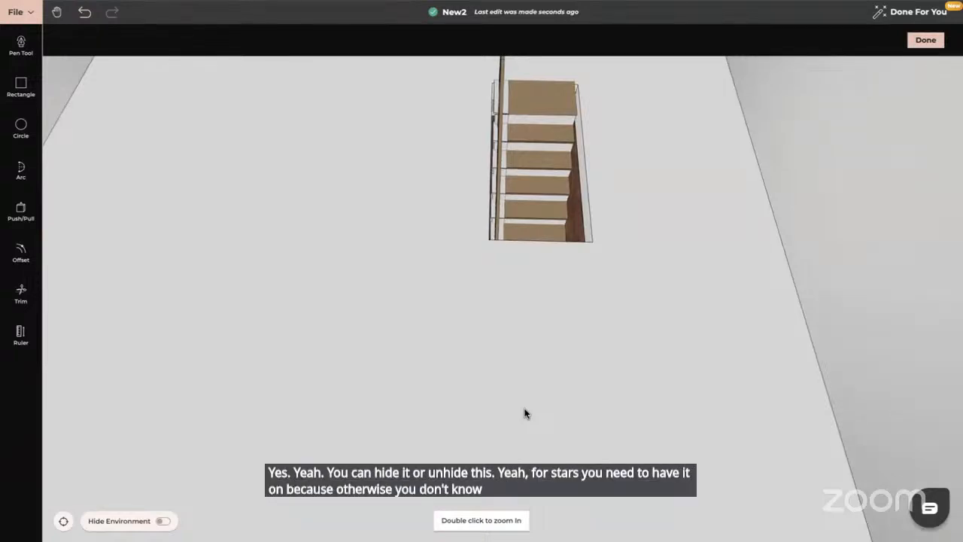
drag(544, 366, 496, 444)
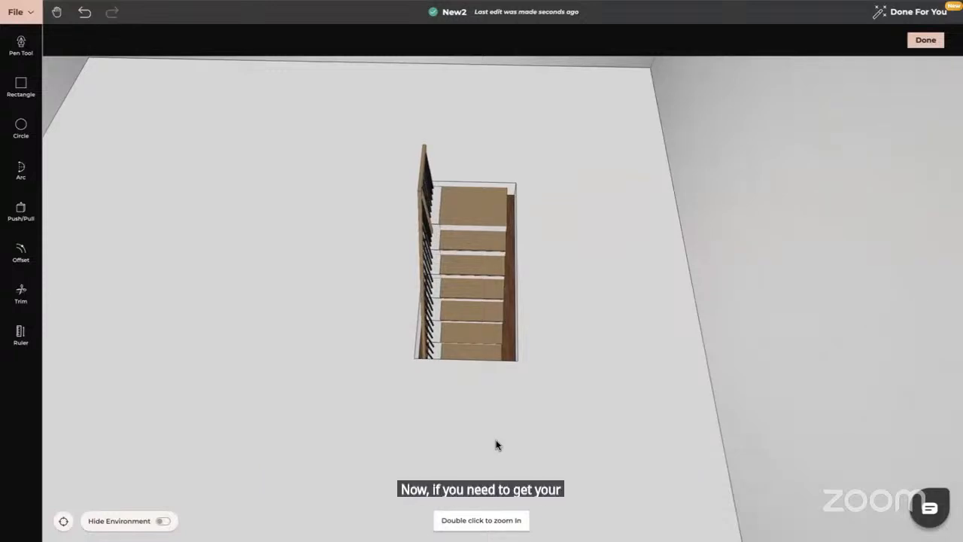
click(22, 213)
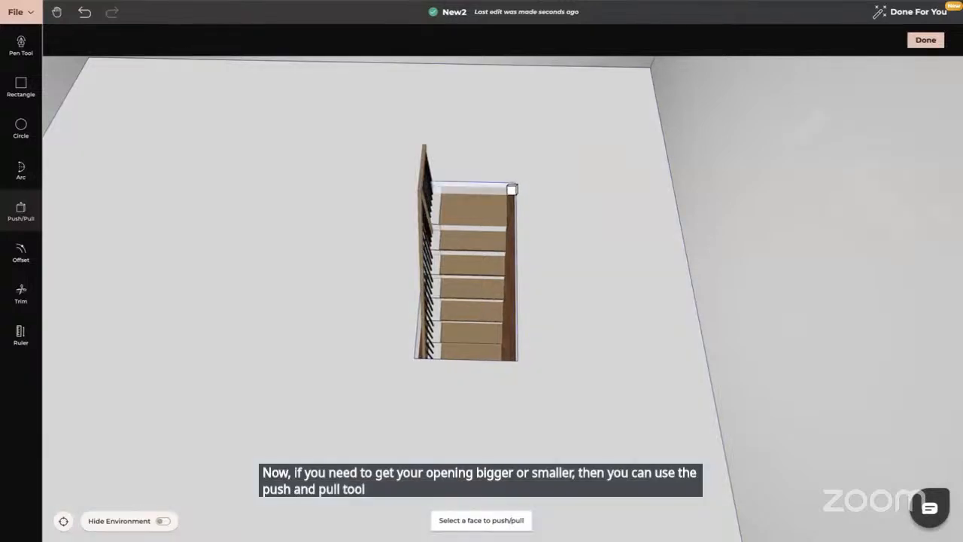
click(512, 189)
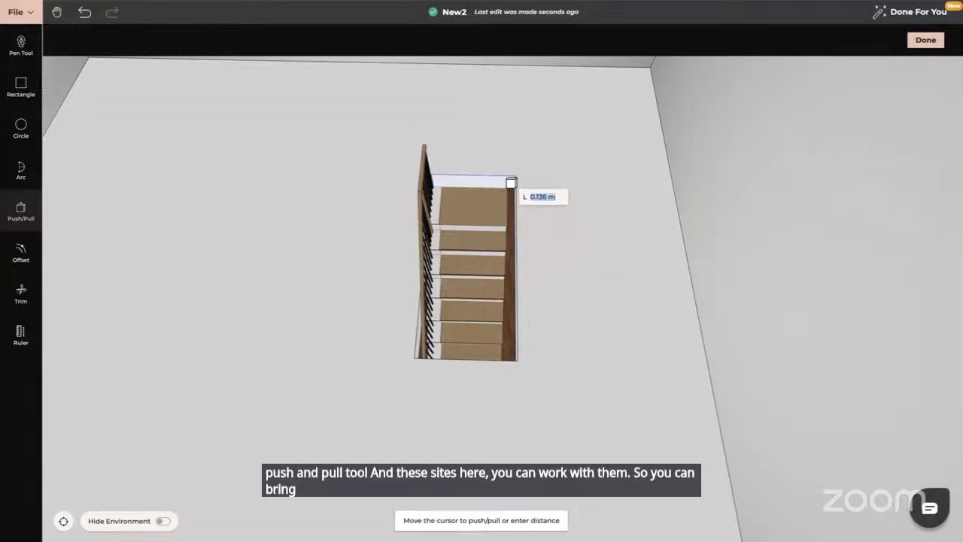
click(511, 185)
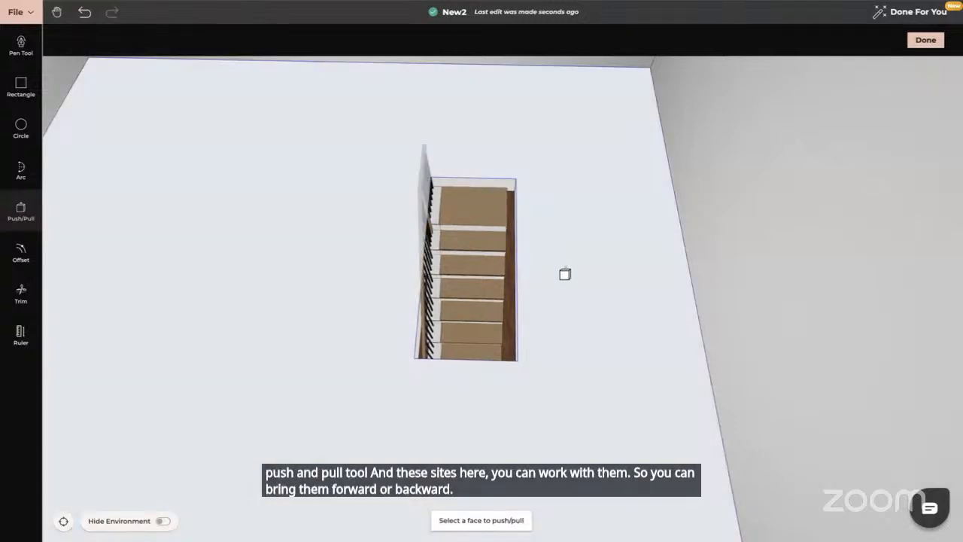
key(Escape)
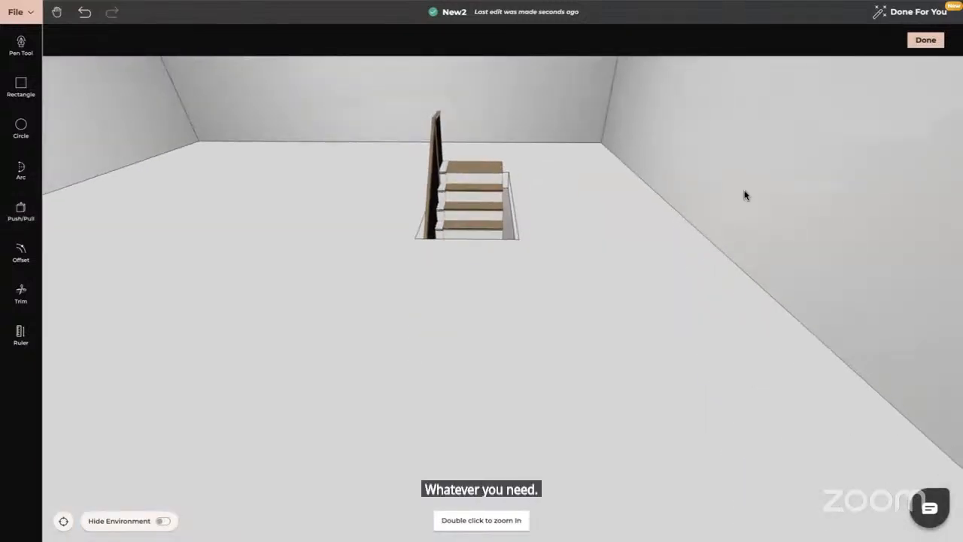
Step: Finish editing the slab and stretch the staircase slightly taller
click(926, 42)
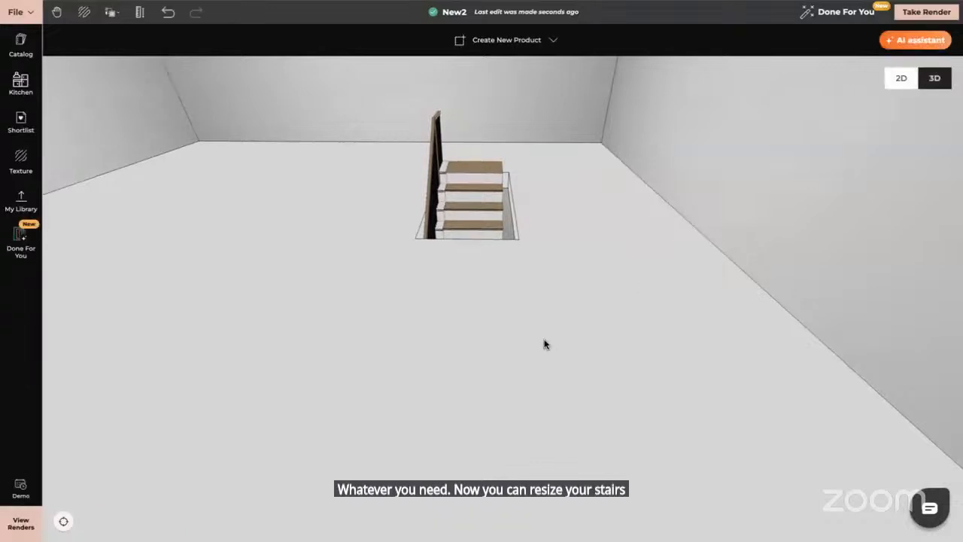
click(499, 200)
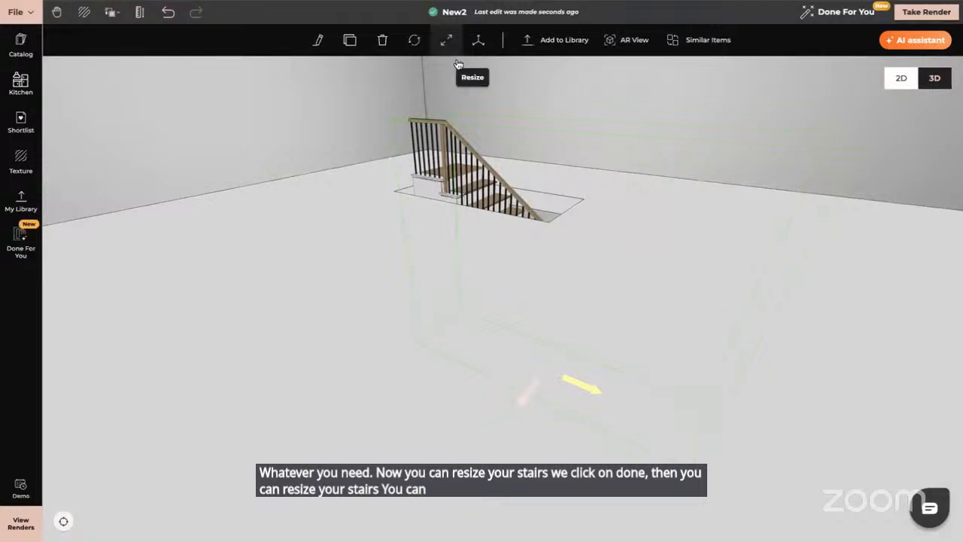
click(447, 40)
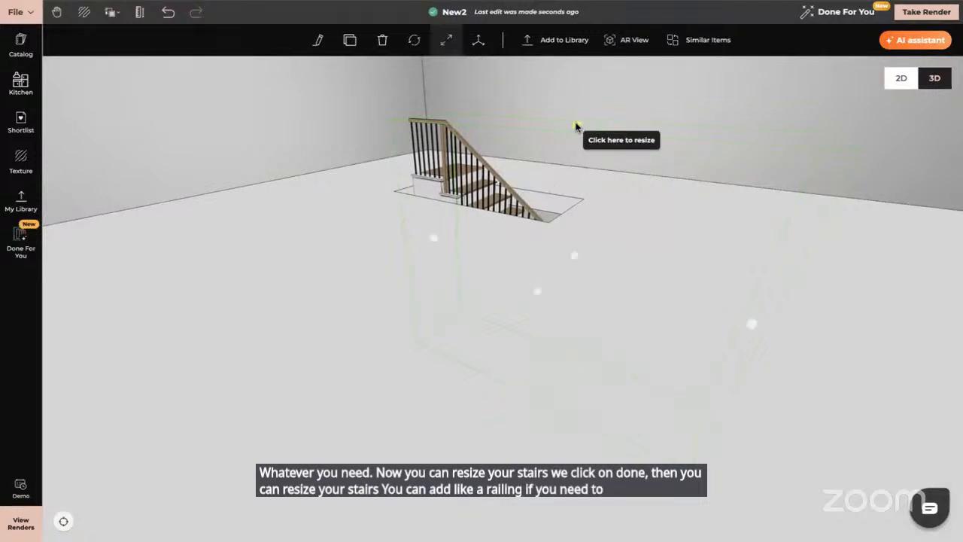
drag(576, 126, 577, 114)
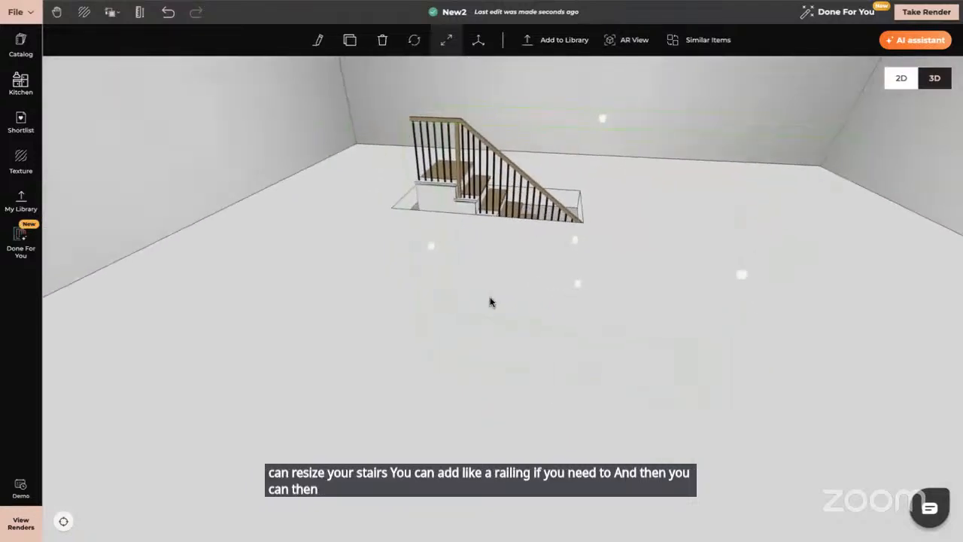
Step: Stretch the staircase sideways until its treads fill the width of the stair opening, and deselect it
click(431, 249)
drag(431, 249, 415, 241)
drag(609, 312, 499, 329)
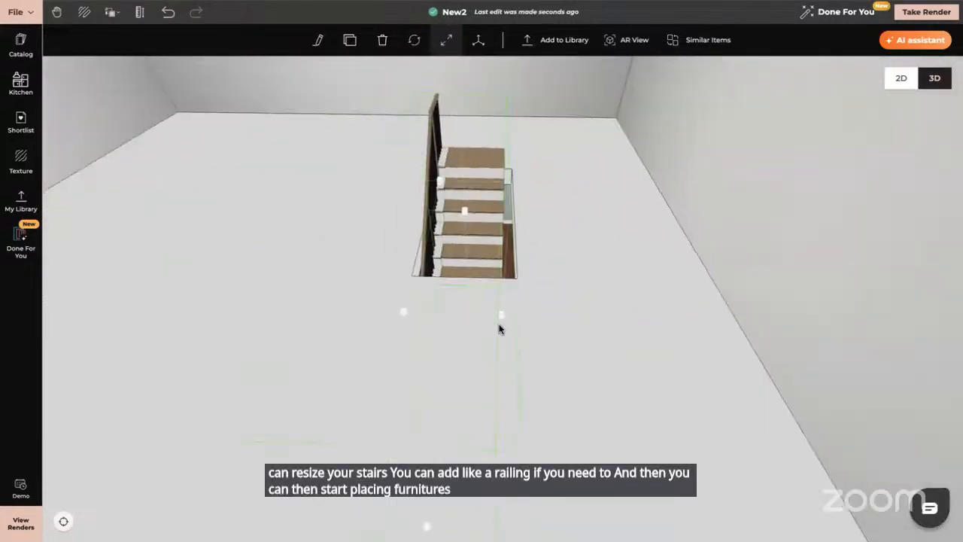
click(506, 319)
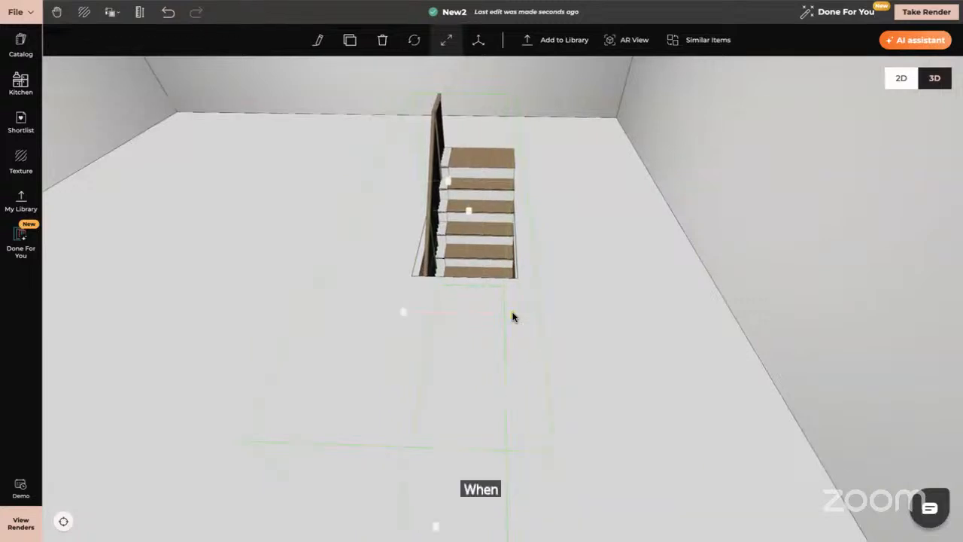
click(513, 317)
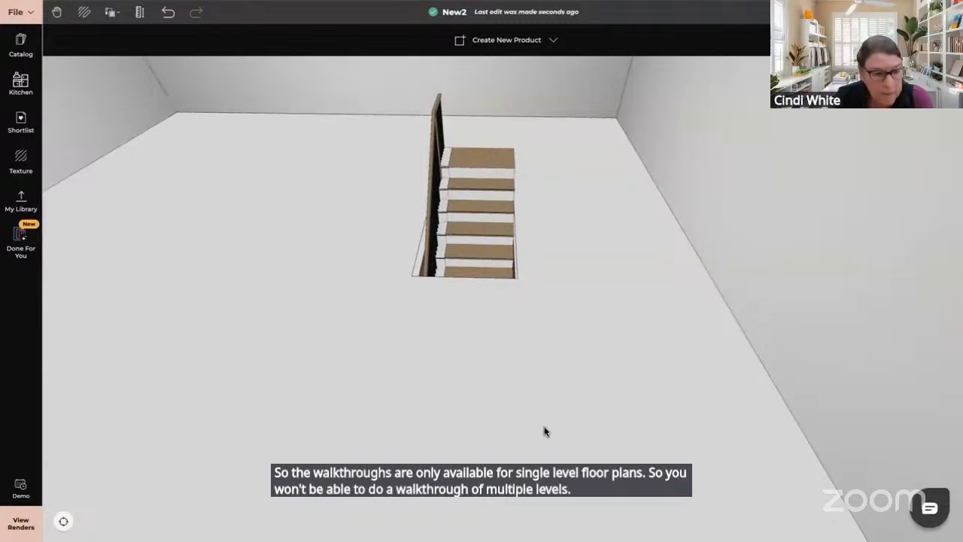
mouse_move(545, 428)
mouse_down()
mouse_move(544, 396)
mouse_move(544, 434)
mouse_up()
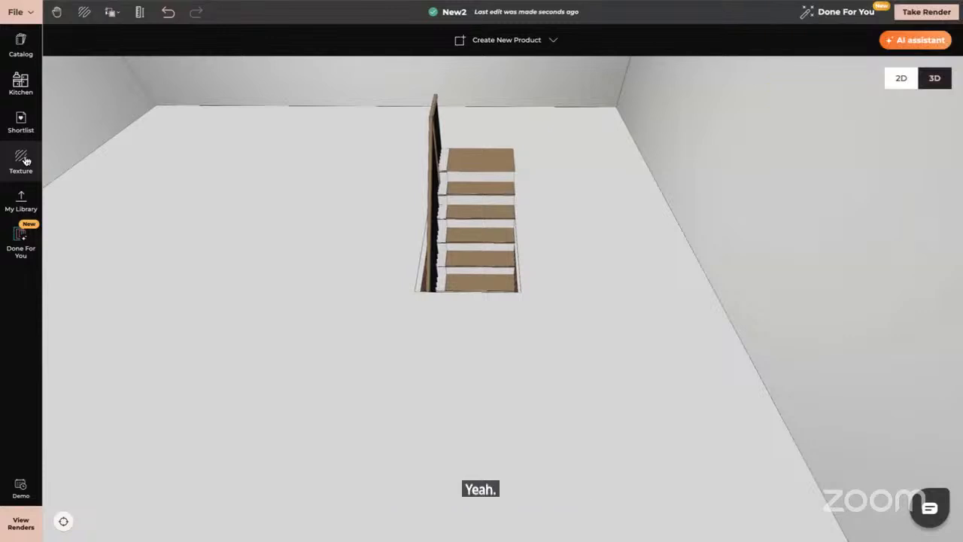
Step: Delete the staircase, undo back through its deletion, resizing and the opening cut until the slab is solid again, and finish slab editing
click(476, 227)
key(Delete)
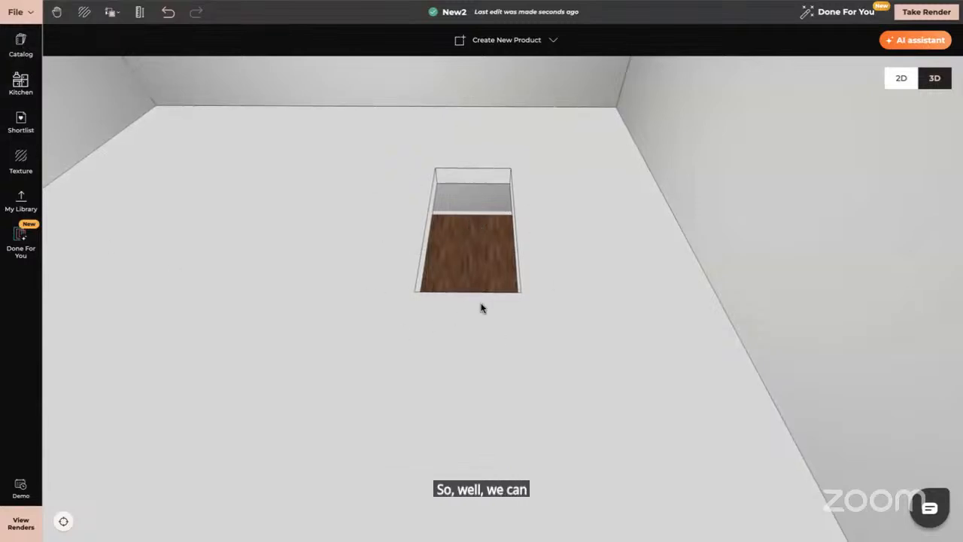
click(170, 13)
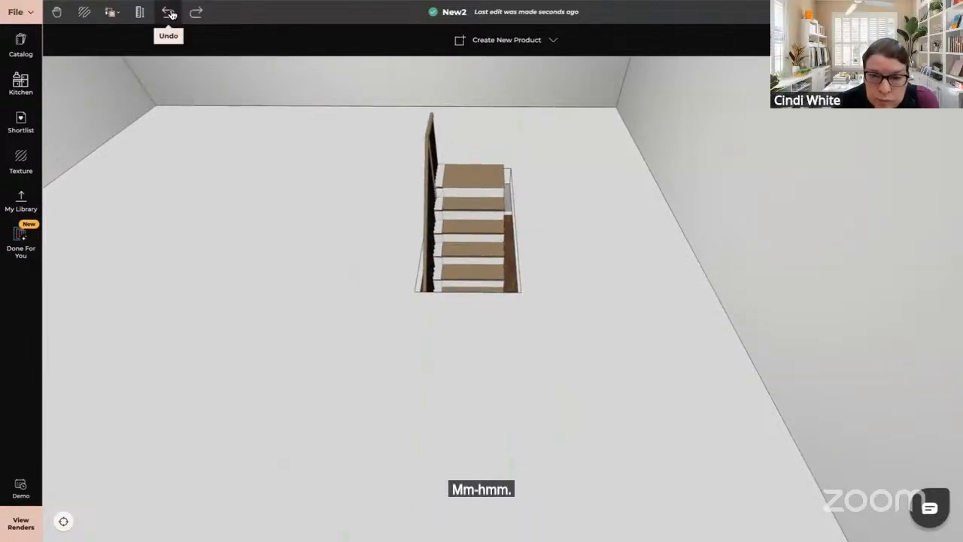
click(169, 13)
click(88, 13)
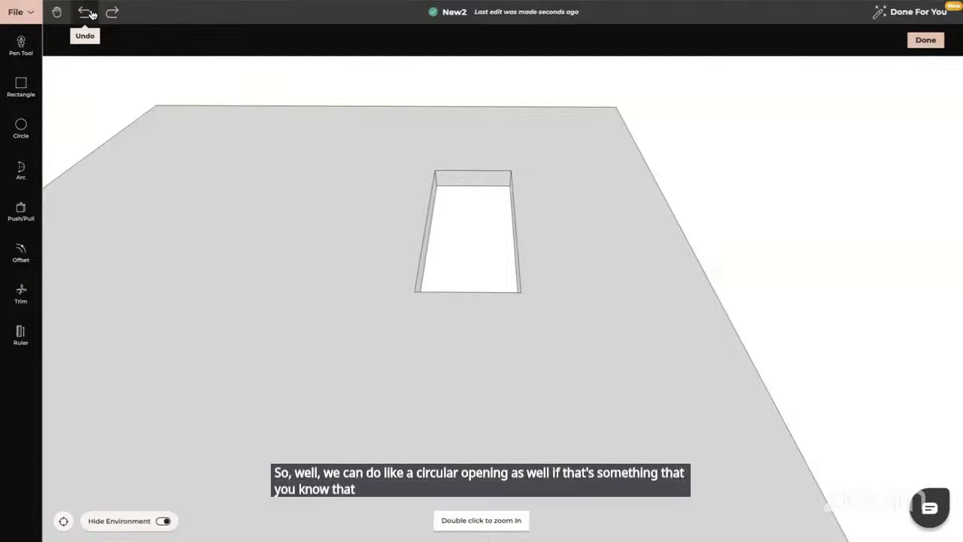
click(86, 13)
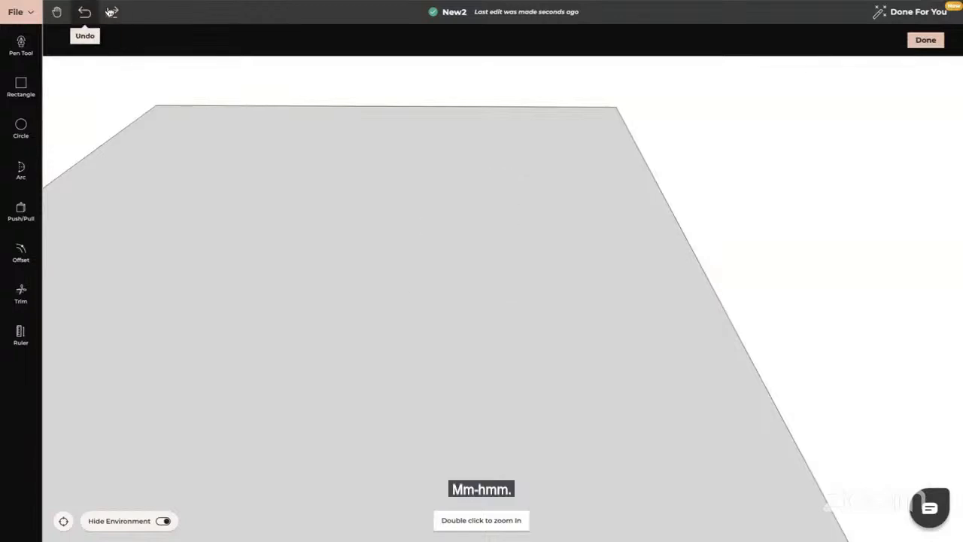
click(927, 41)
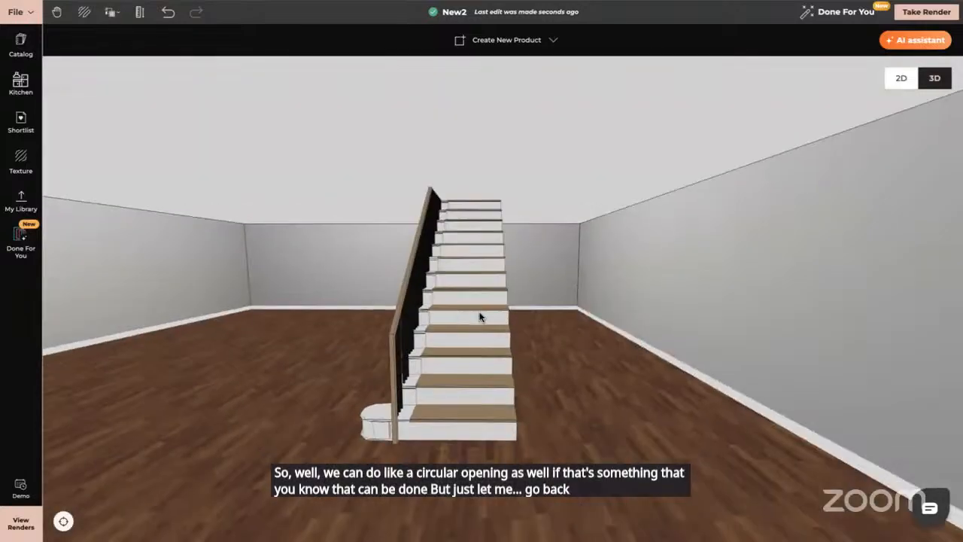
Step: Replace the straight staircase with the catalog's Steps With White Angle Stairs, placed on the wooden floor of the room
click(457, 317)
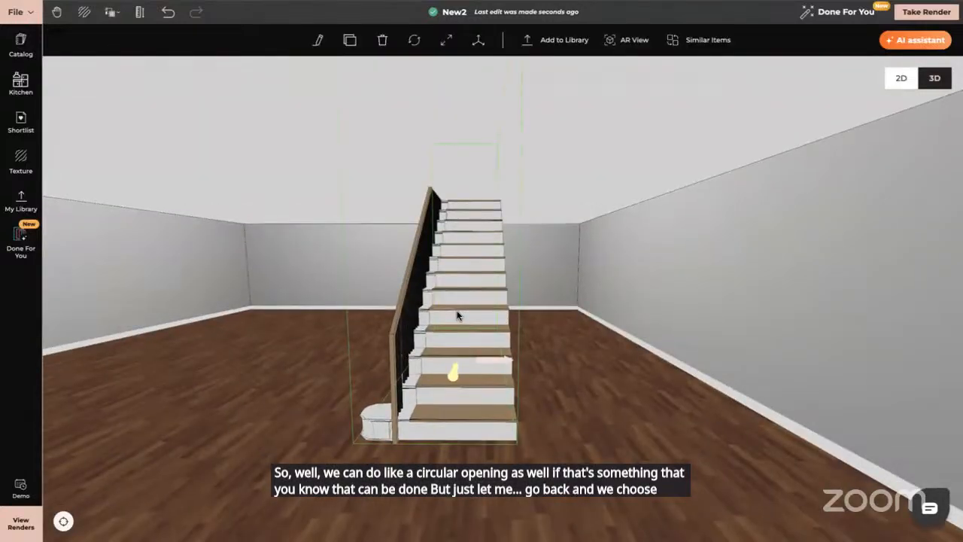
key(Delete)
click(21, 45)
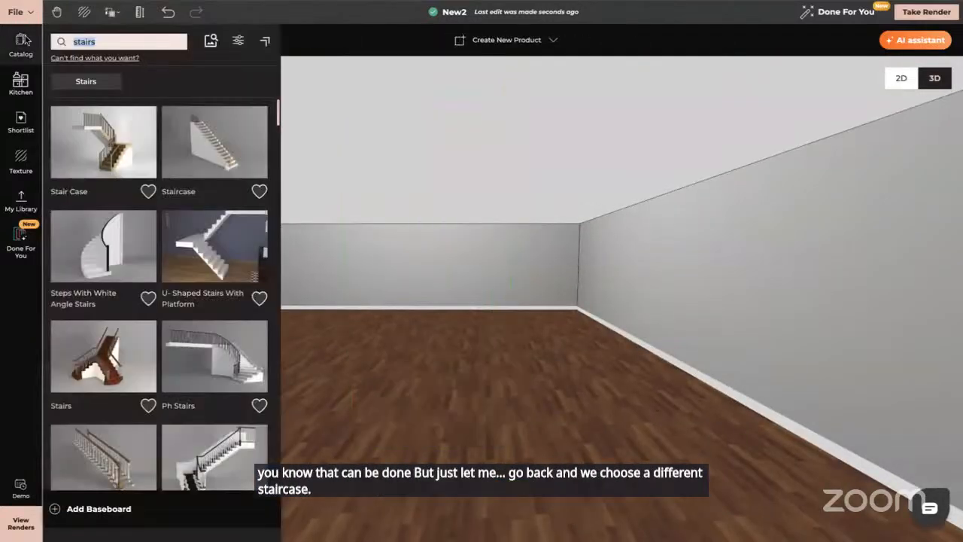
scroll(194, 304, down, 1)
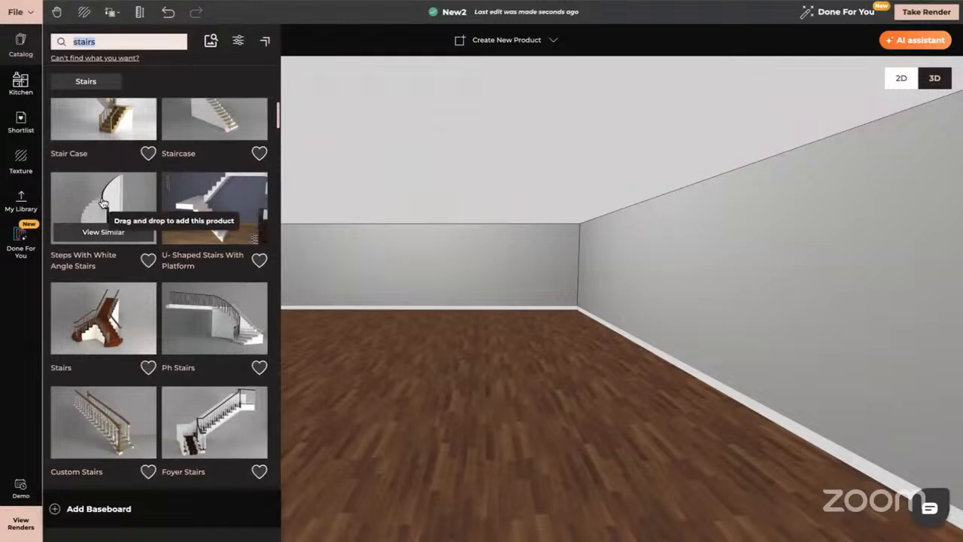
drag(103, 205, 492, 372)
scroll(639, 304, up, 5)
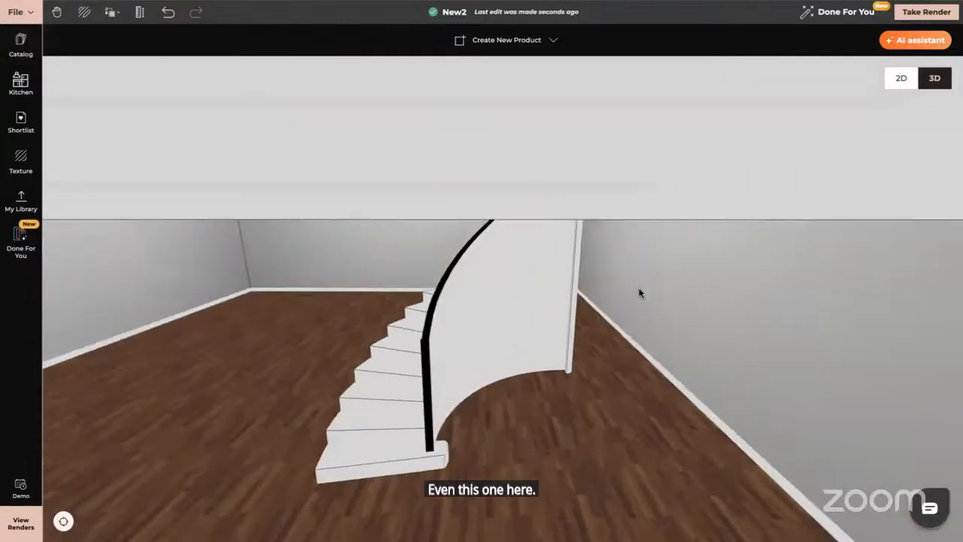
Step: Resize the curved staircase so it reaches above the upper slab, and stretch its side and end outward
click(586, 296)
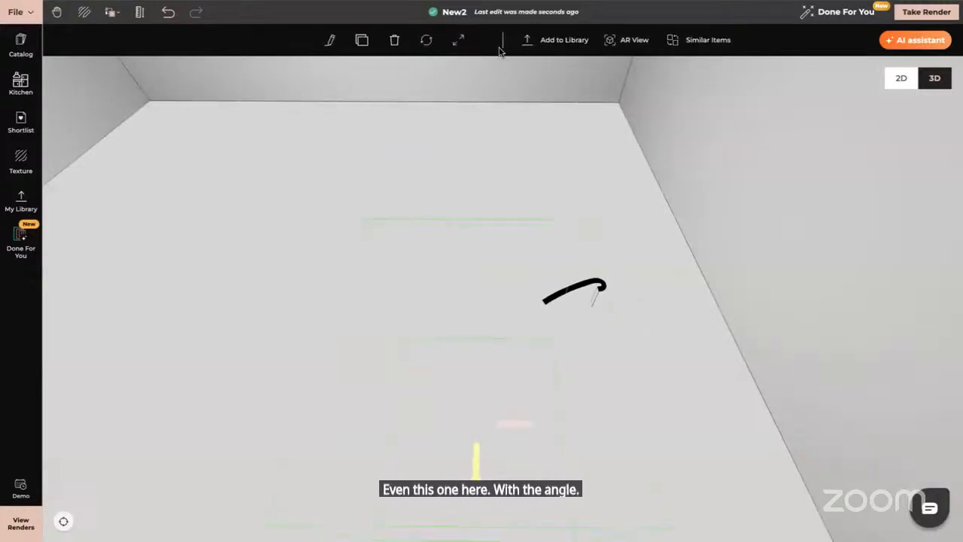
drag(485, 380, 548, 336)
drag(598, 172, 602, 91)
scroll(583, 262, down, 5)
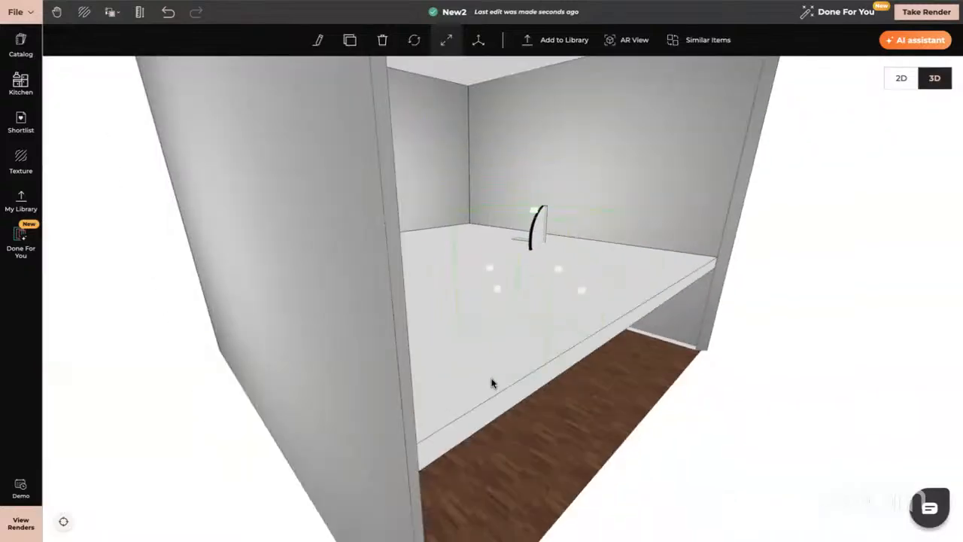
drag(490, 379, 549, 423)
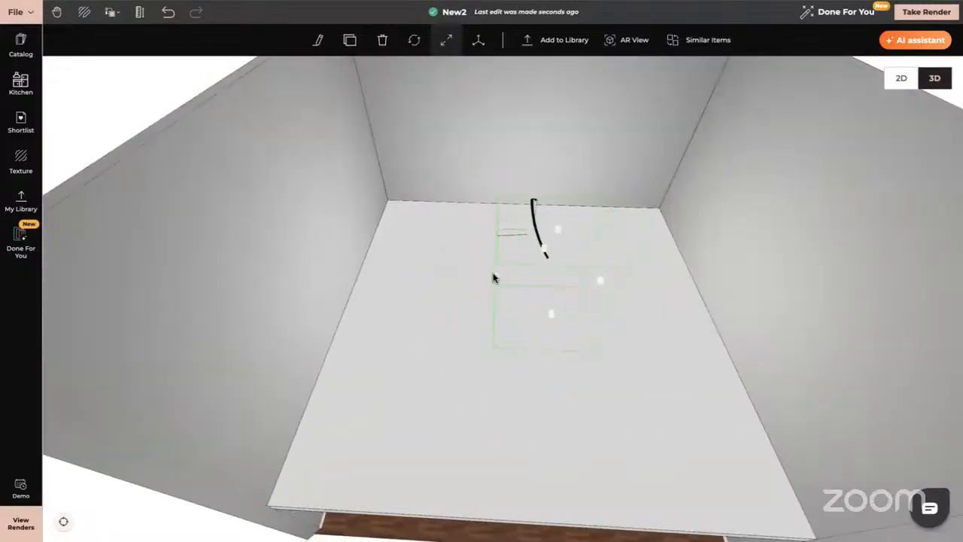
drag(494, 277, 459, 276)
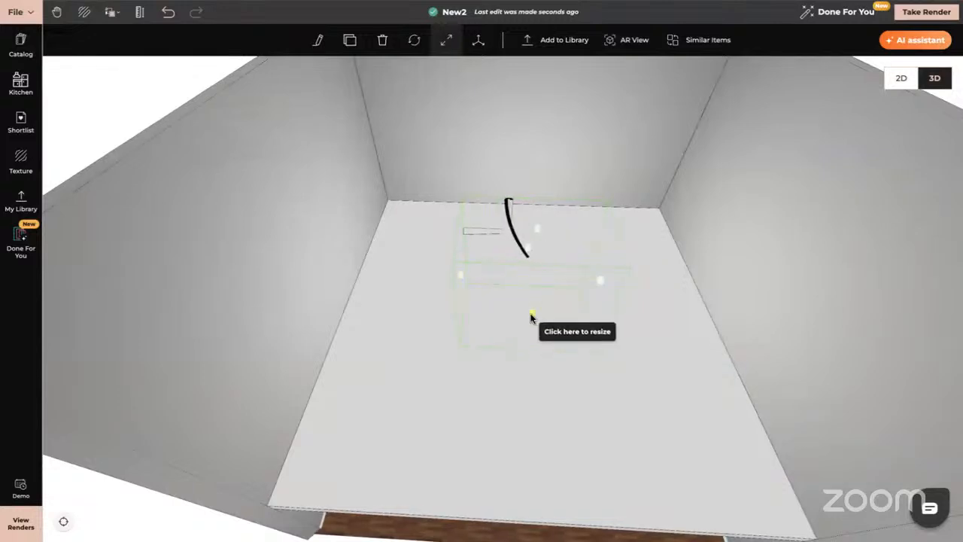
drag(532, 314, 531, 329)
Step: Rotate the curved staircase by 90° as seen from above
drag(587, 362, 632, 261)
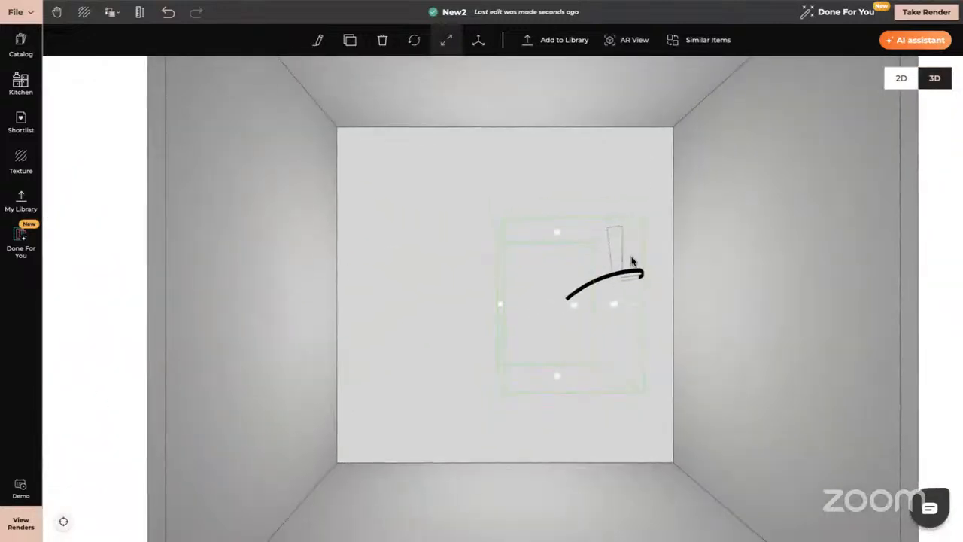
click(414, 40)
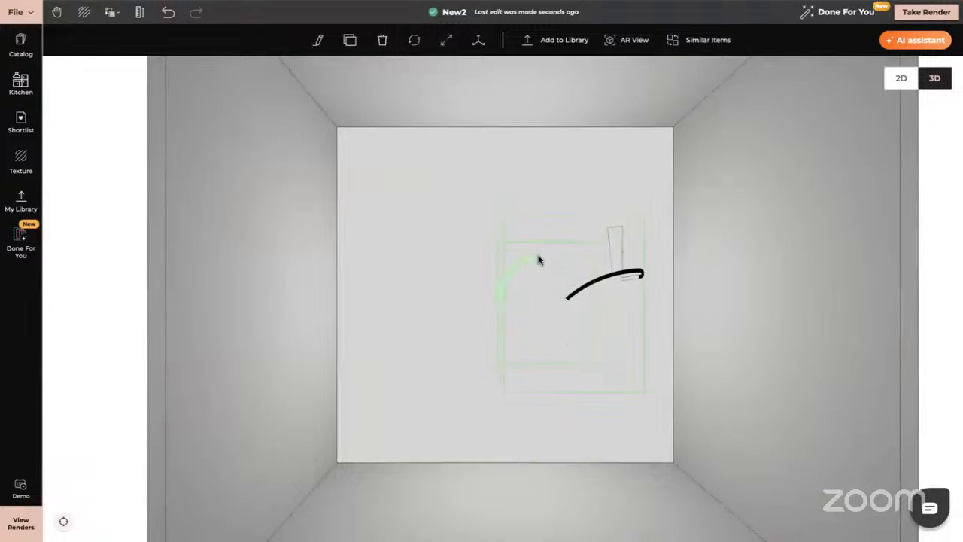
drag(537, 258, 497, 305)
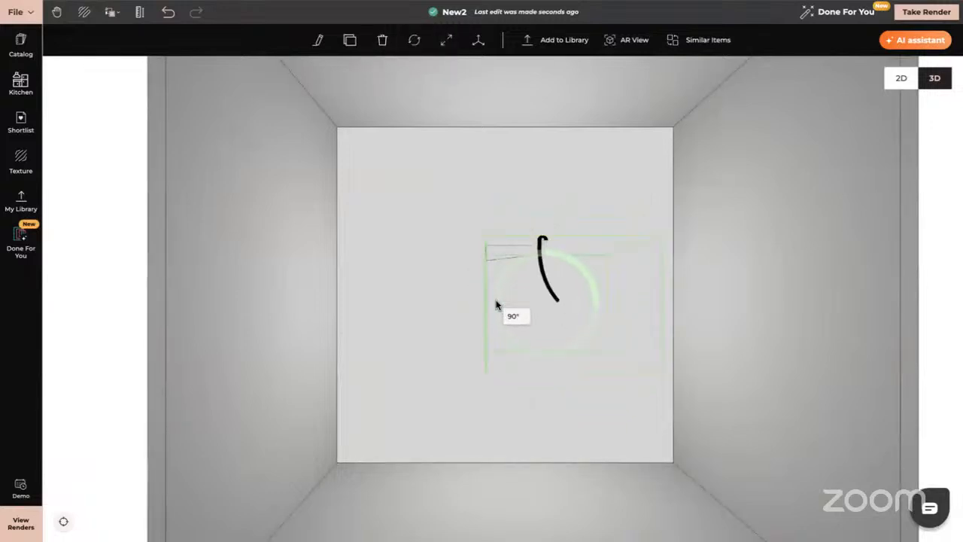
Step: Open the upper slab for modification and show the surrounding environment as a reference for the staircase
click(384, 284)
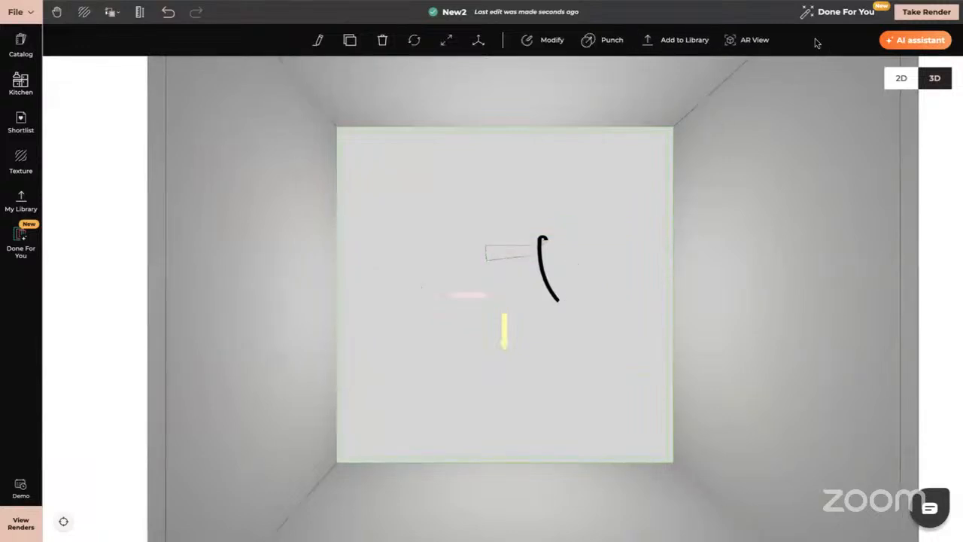
click(552, 39)
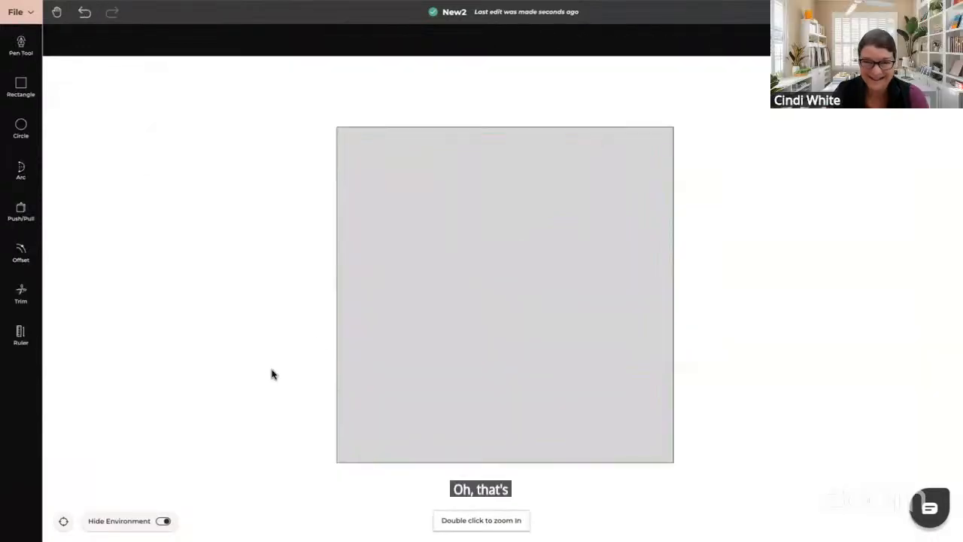
click(161, 521)
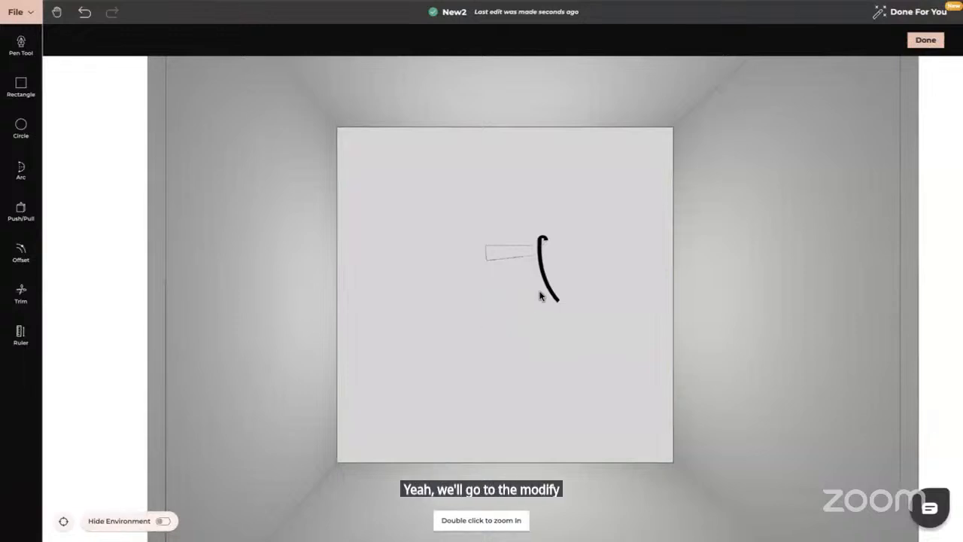
Step: Draw a rectangle on the slab's upper face enclosing the protruding handrail and top step of the curved staircase
drag(539, 295, 534, 250)
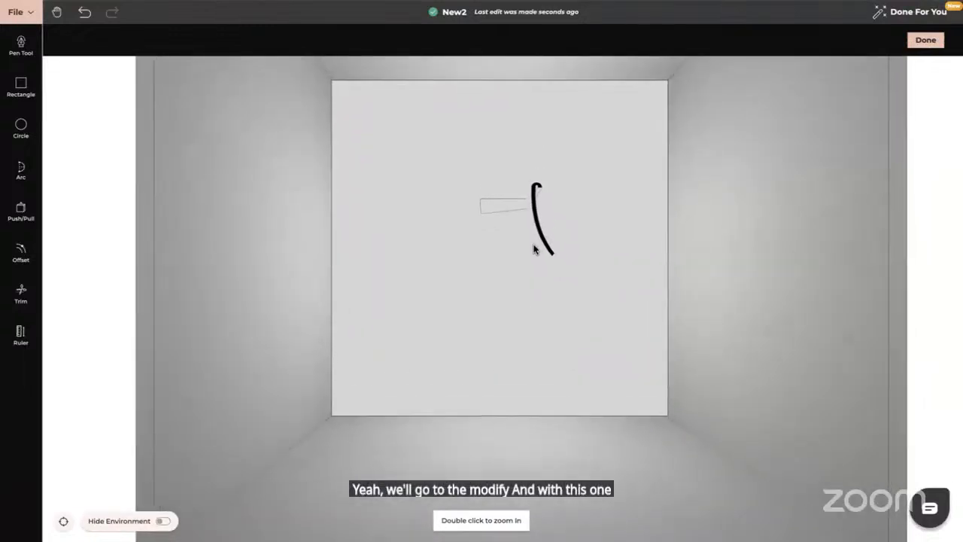
drag(539, 372, 546, 340)
drag(542, 299, 546, 360)
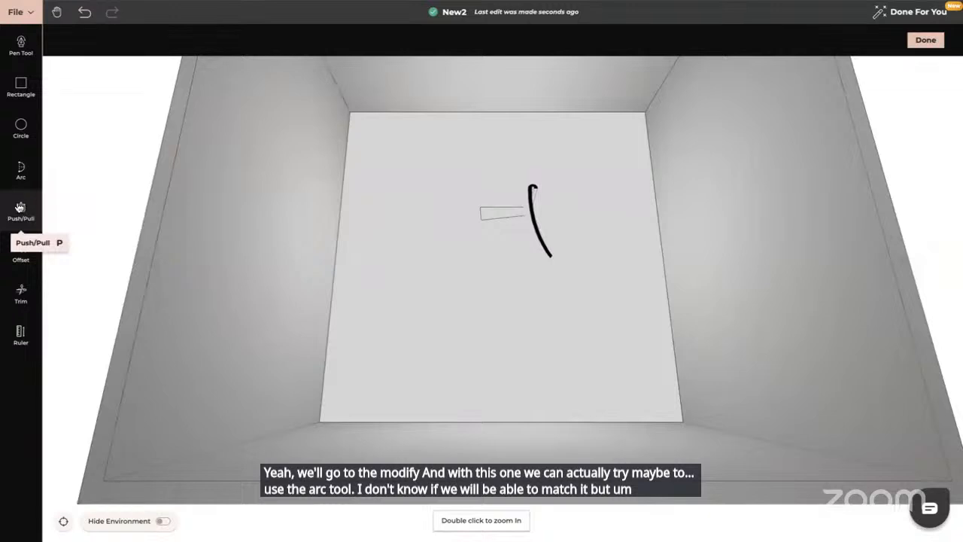
click(21, 84)
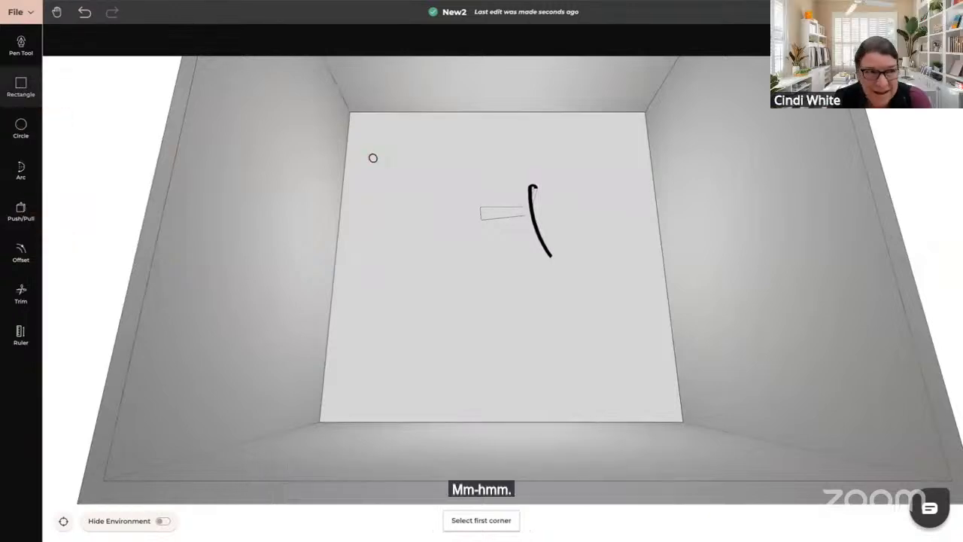
click(472, 177)
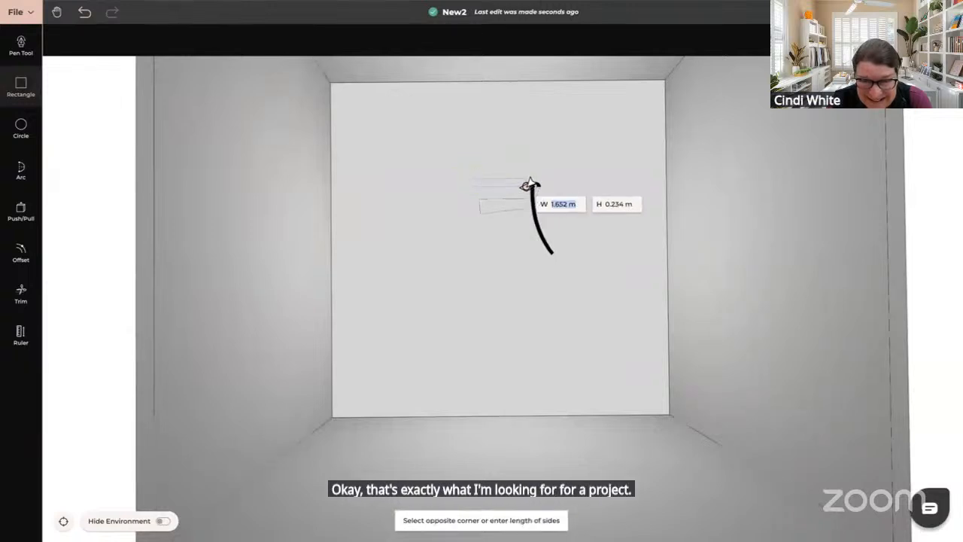
click(561, 282)
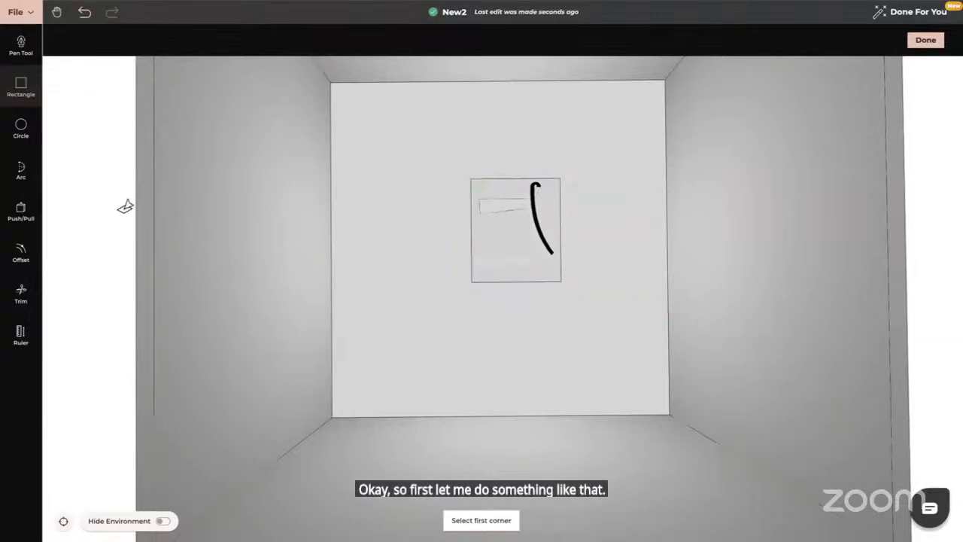
Step: Draw an arc about 2.17 m wide with a bulge of about 0.4 m inside the rectangle, following the handrail
click(22, 172)
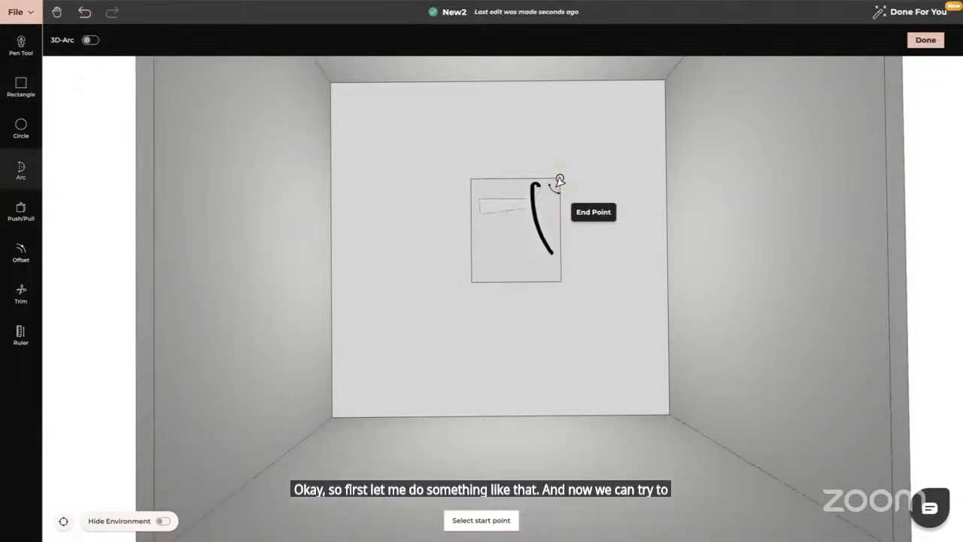
click(557, 181)
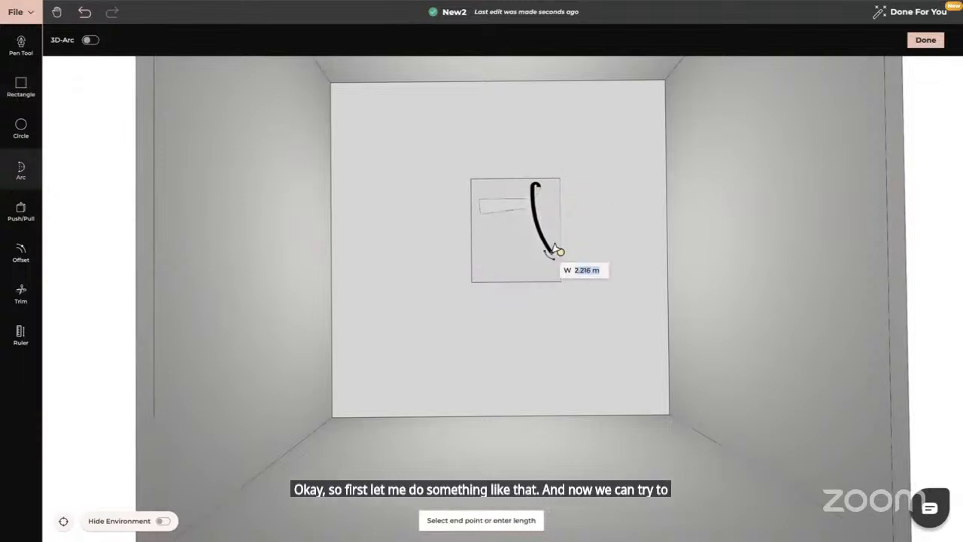
click(555, 255)
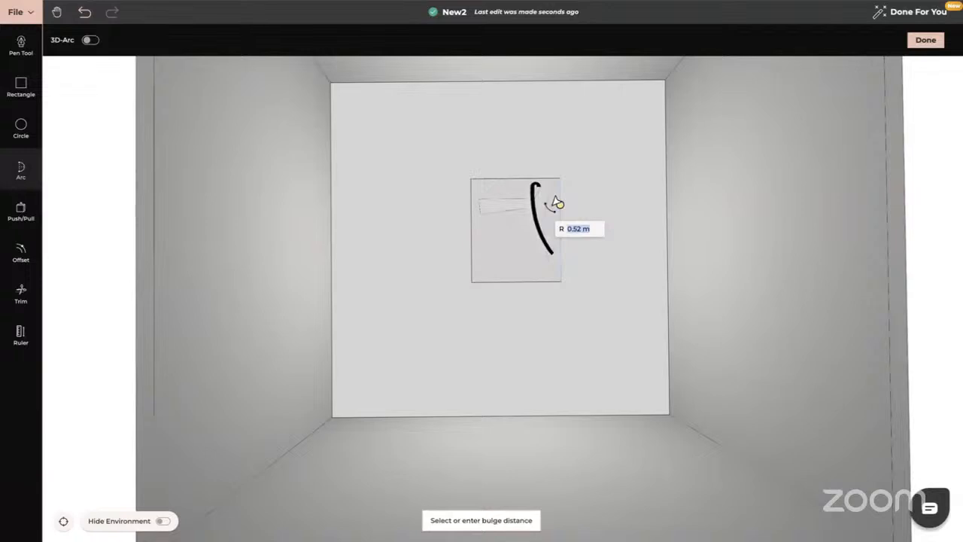
click(557, 203)
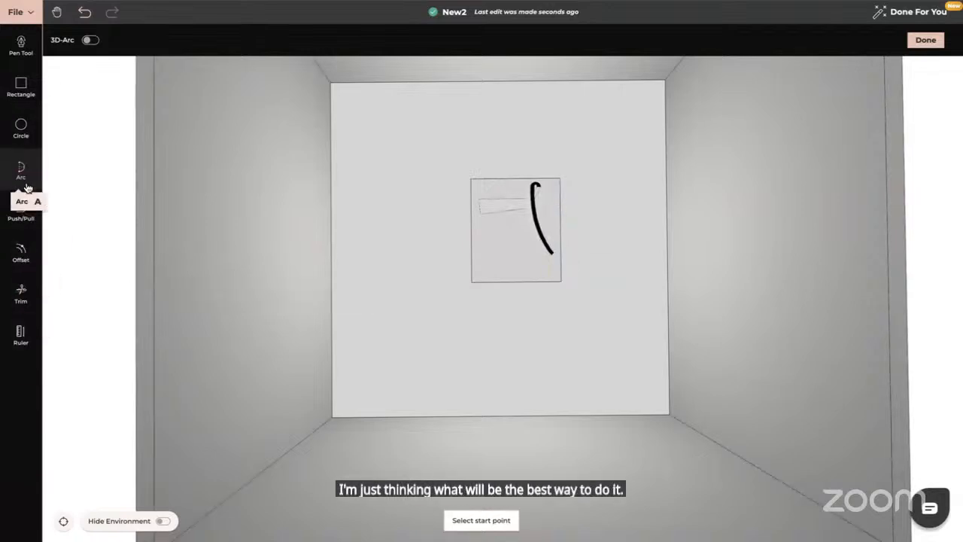
click(543, 181)
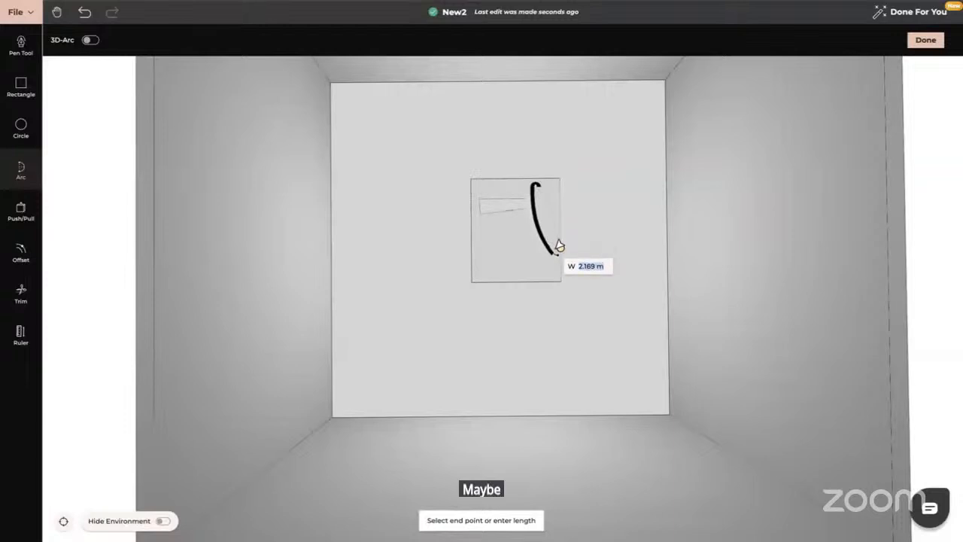
click(558, 245)
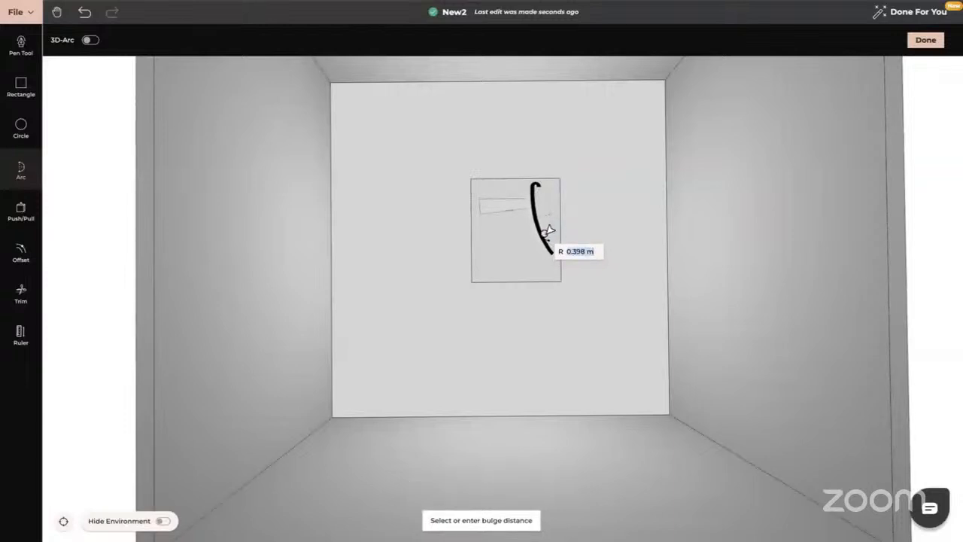
click(549, 230)
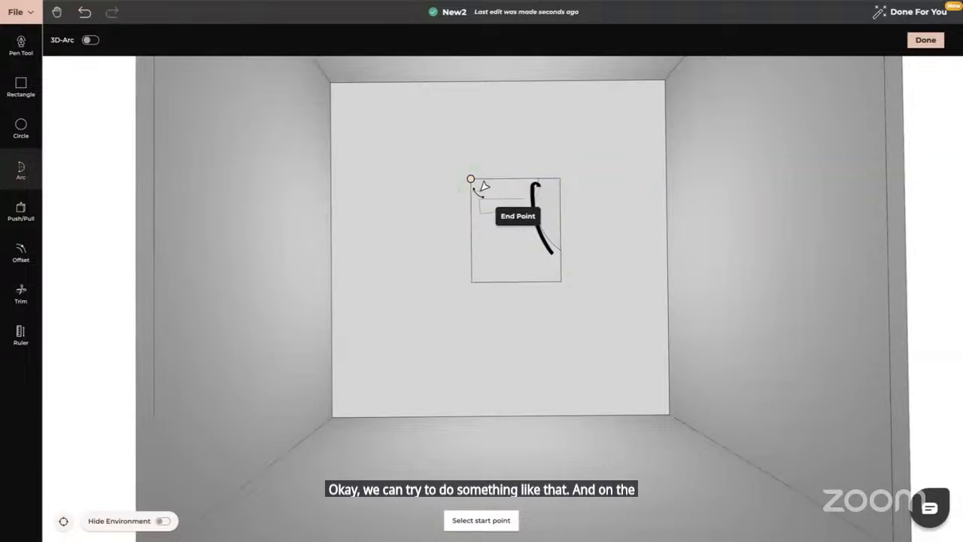
click(471, 179)
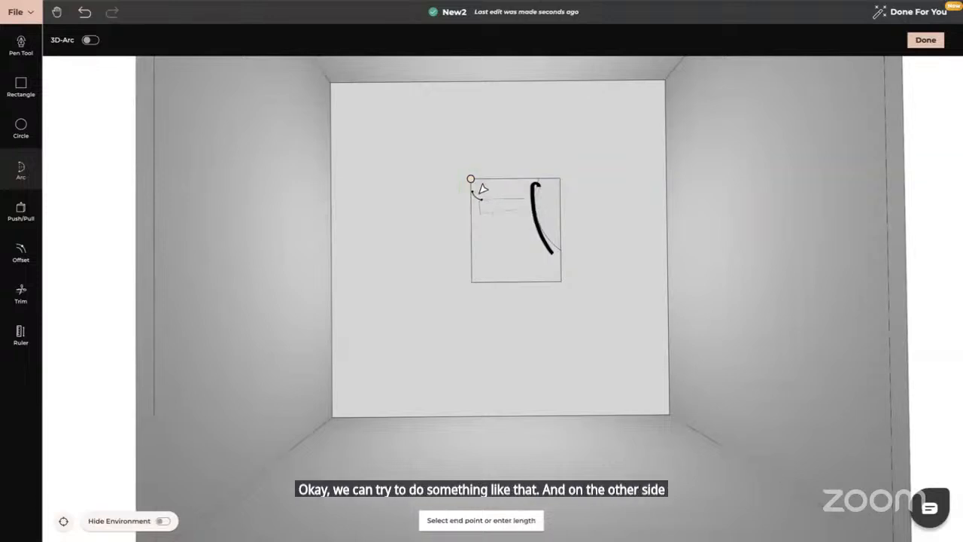
click(487, 278)
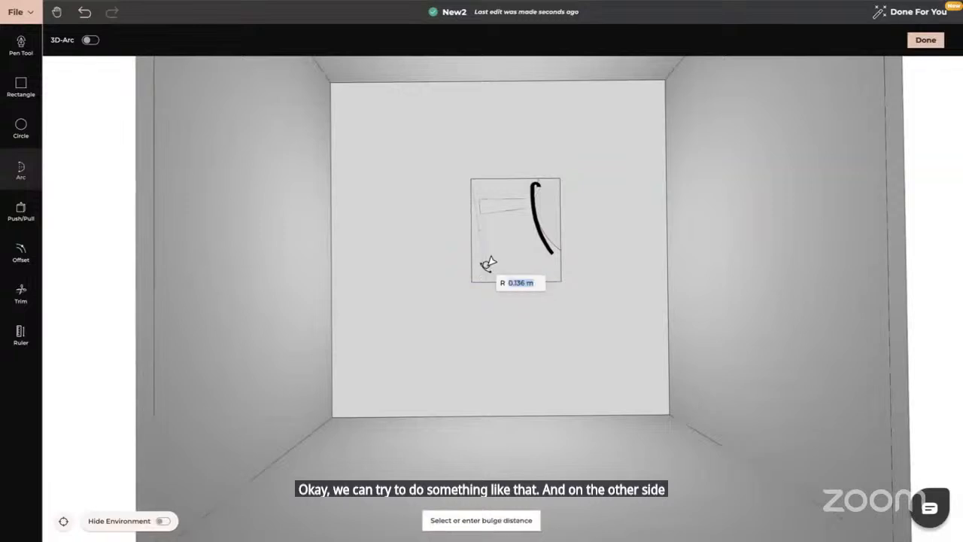
click(490, 251)
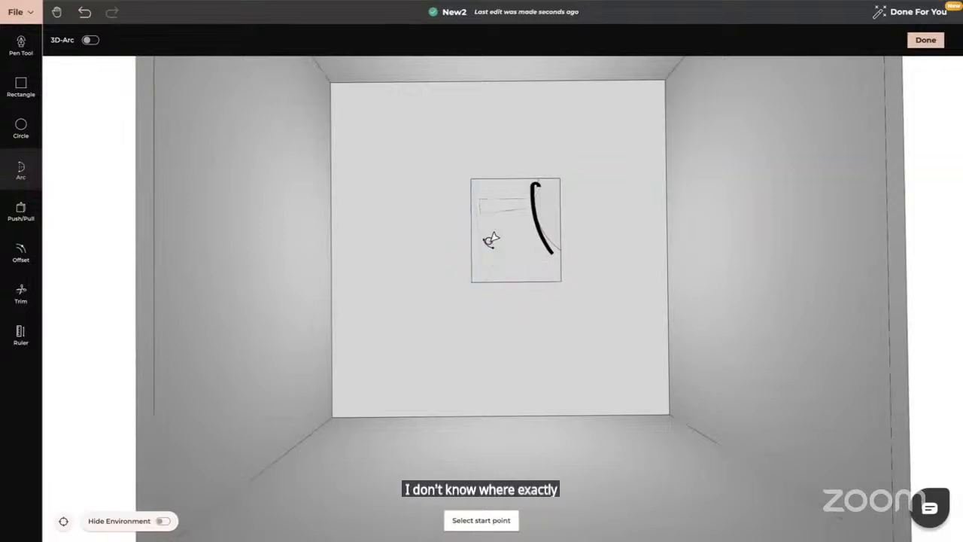
Step: Draw a second arc across the rectangle along the outer ends of the steps, with a bulge of about 0.64 m
click(488, 180)
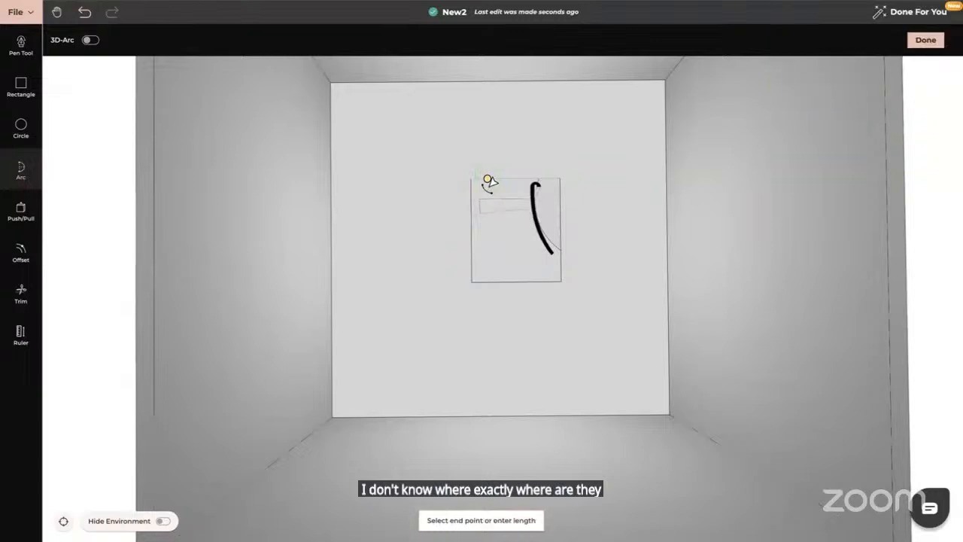
click(506, 260)
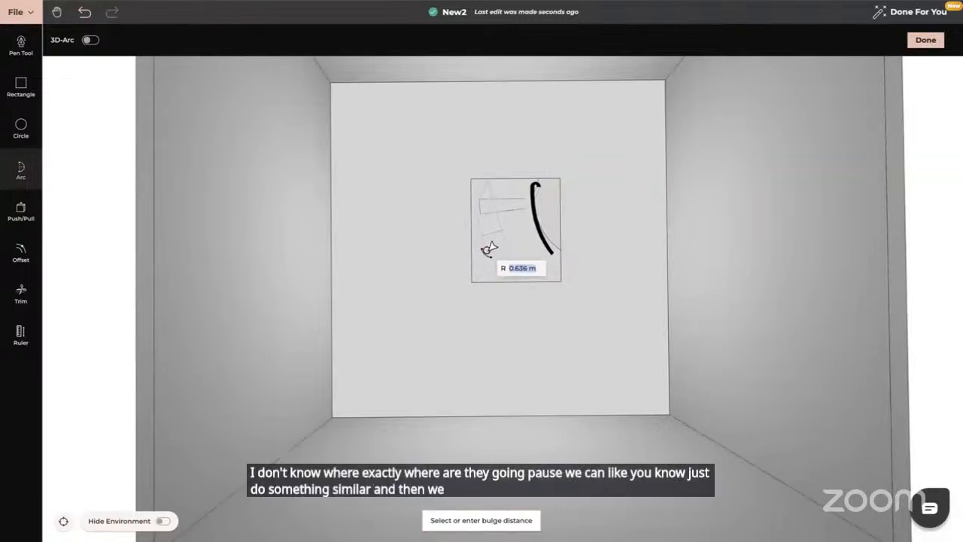
click(489, 249)
key(Escape)
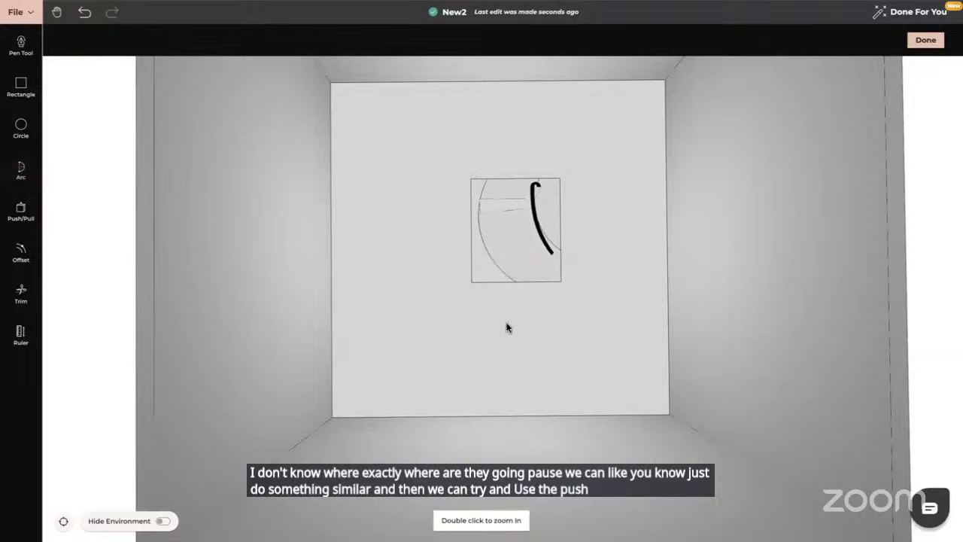
Step: Try to push the corner segments outside the two arcs through the slab, and undo the cut beside the handrail
click(21, 212)
click(556, 215)
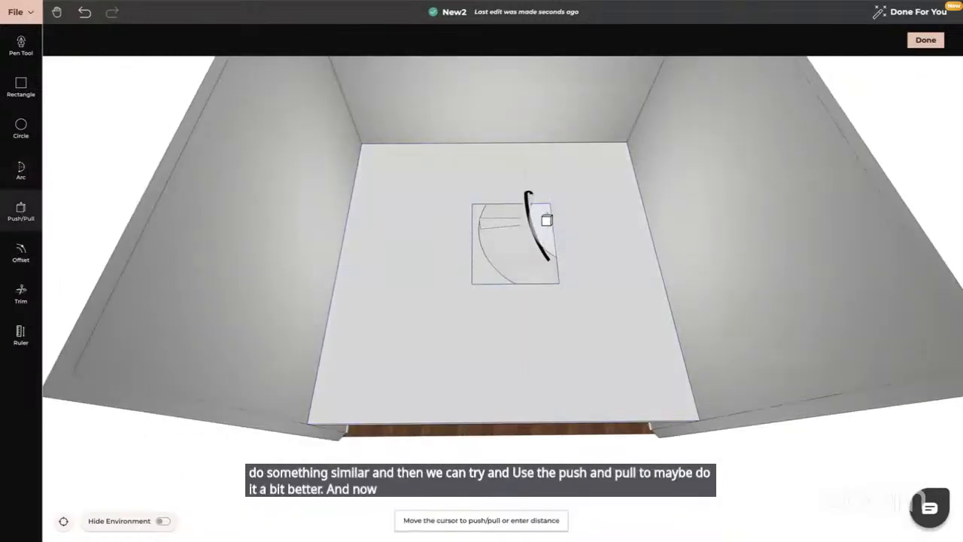
click(551, 254)
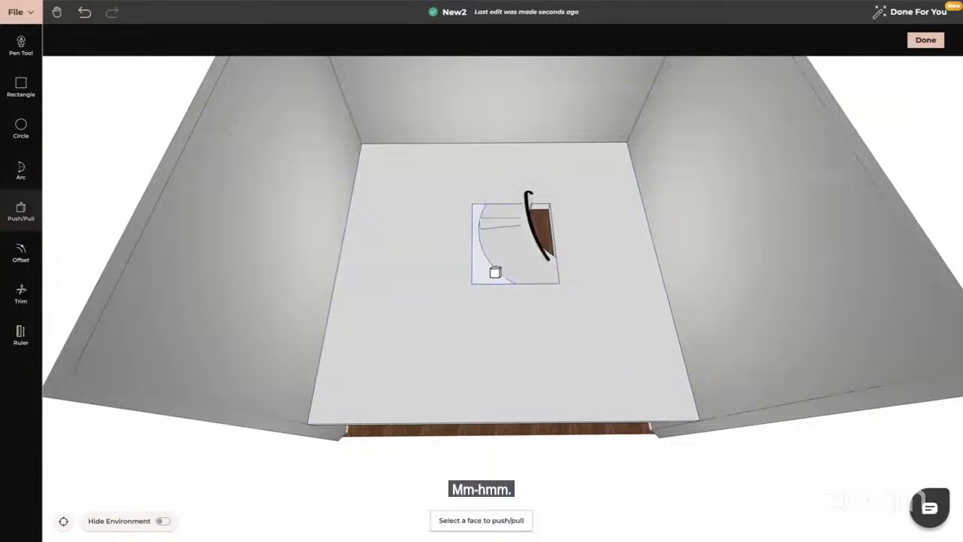
click(488, 271)
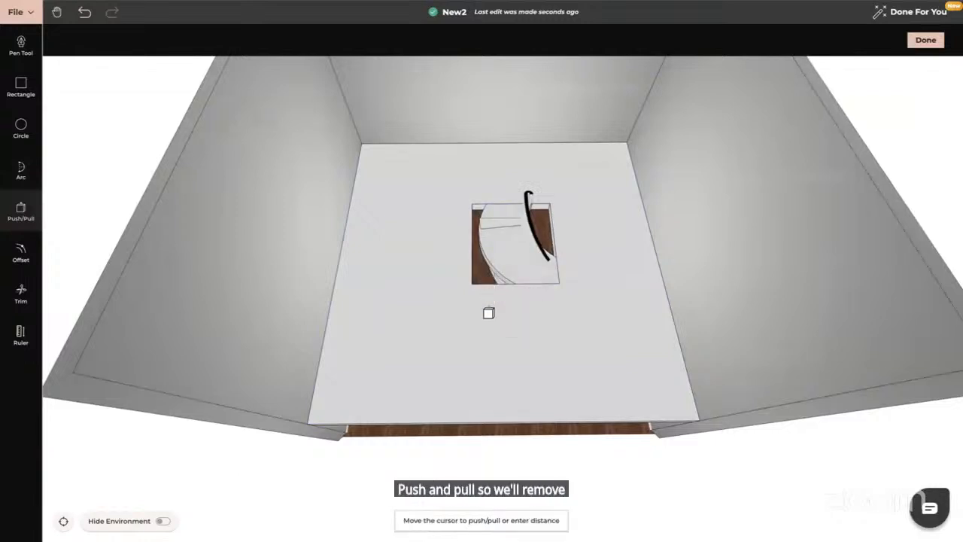
click(506, 243)
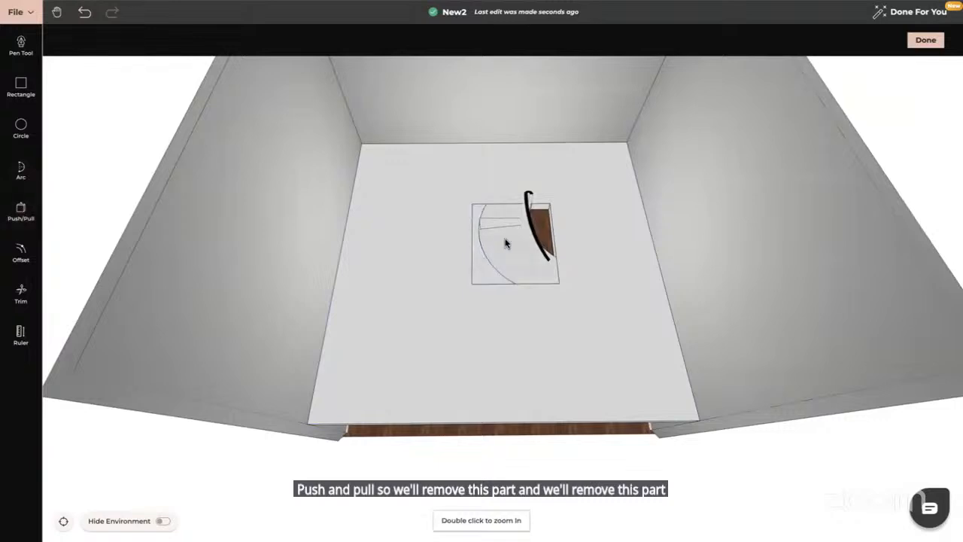
click(84, 12)
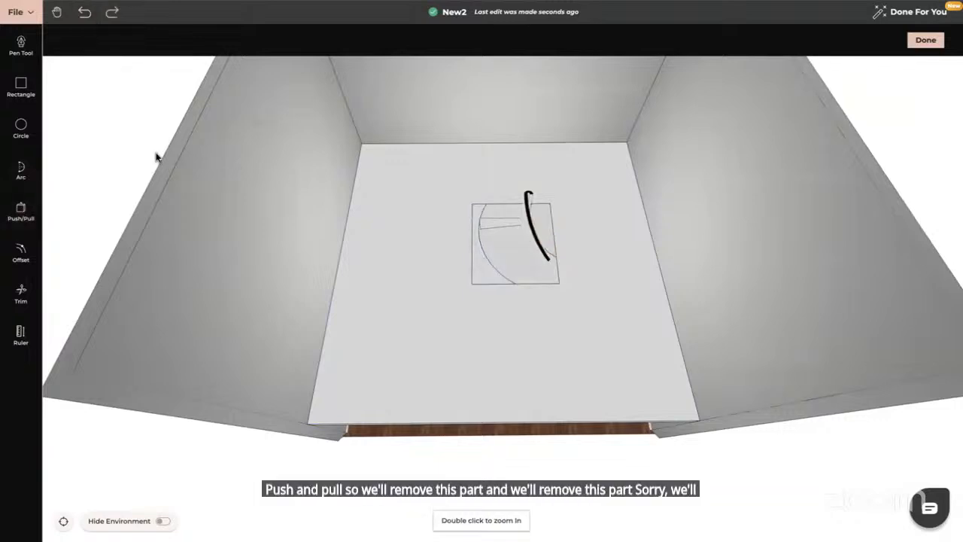
Step: Push the curved middle section between the two arcs down through the slab and finish modifying it
click(20, 211)
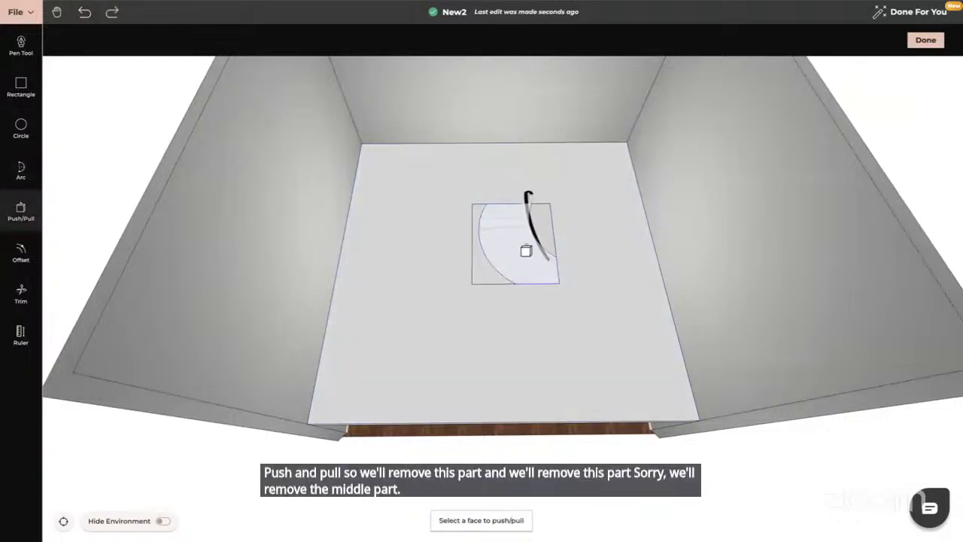
click(520, 250)
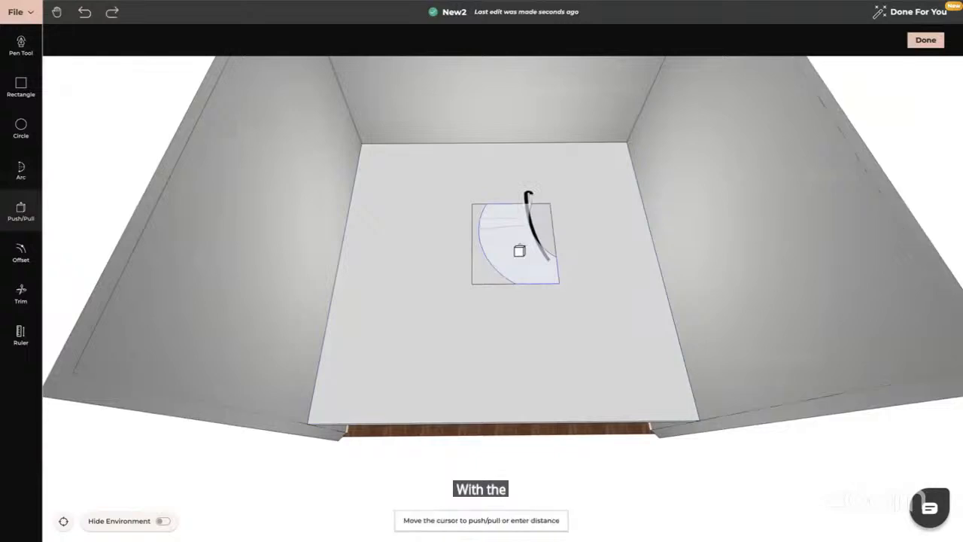
click(518, 317)
key(Escape)
mouse_move(515, 352)
mouse_down()
mouse_move(516, 322)
mouse_move(515, 402)
mouse_move(529, 340)
mouse_move(529, 357)
mouse_up()
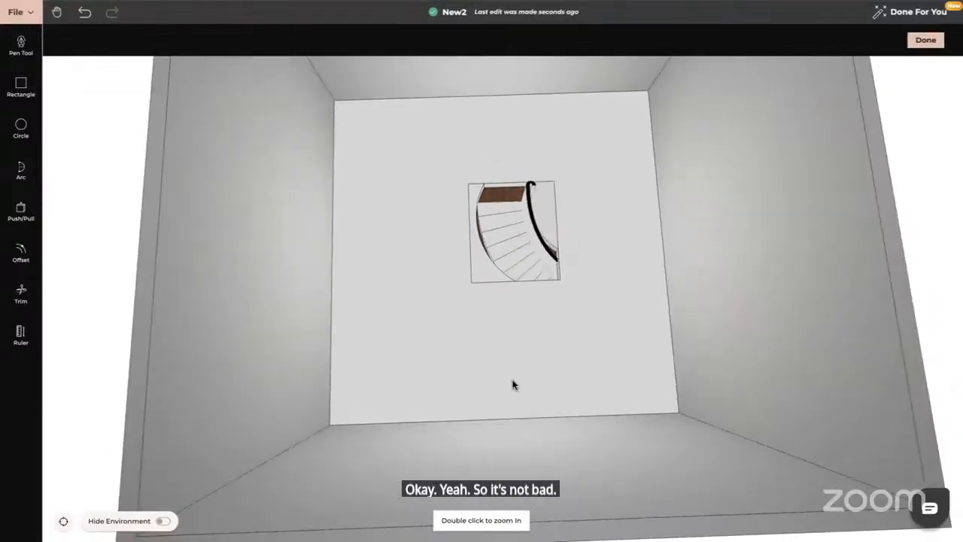
click(926, 40)
drag(557, 337, 548, 309)
click(502, 292)
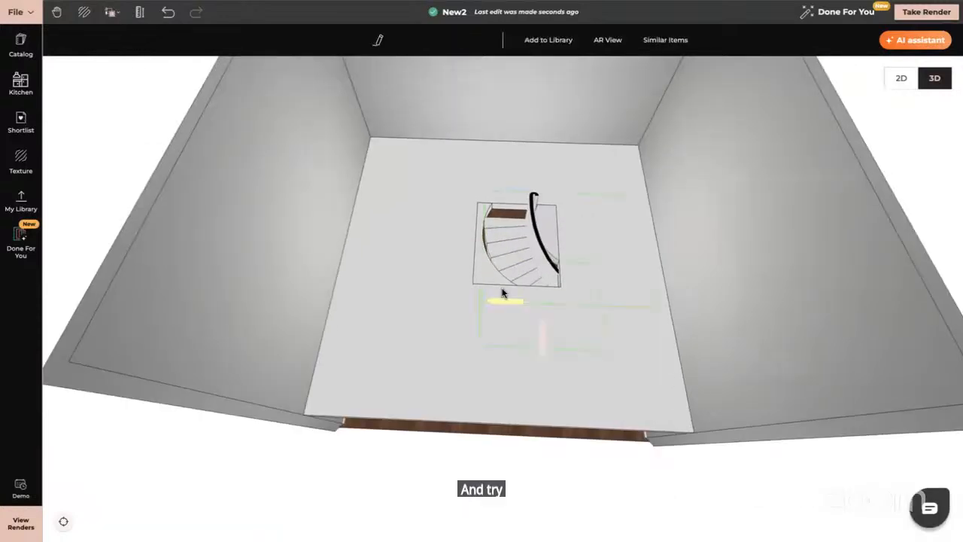
click(507, 350)
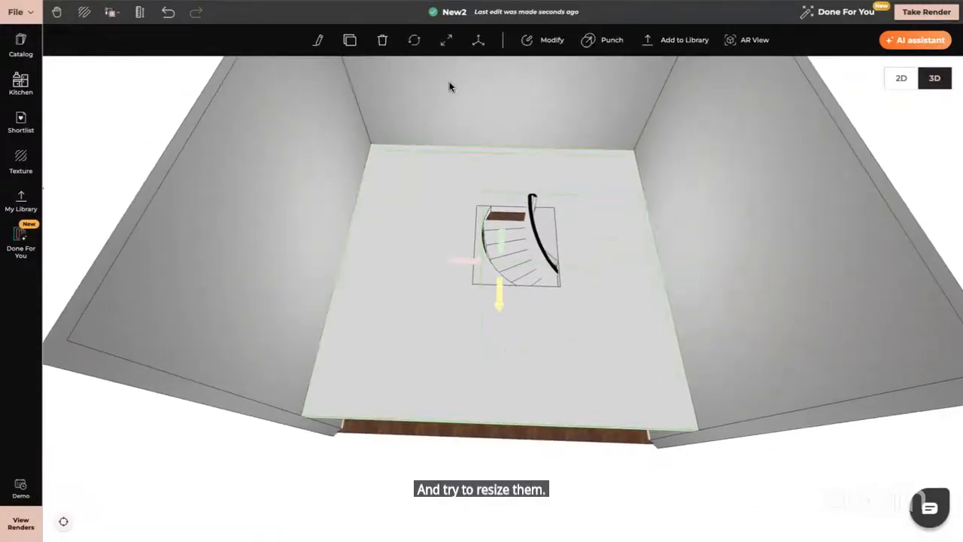
click(446, 39)
drag(415, 301, 532, 258)
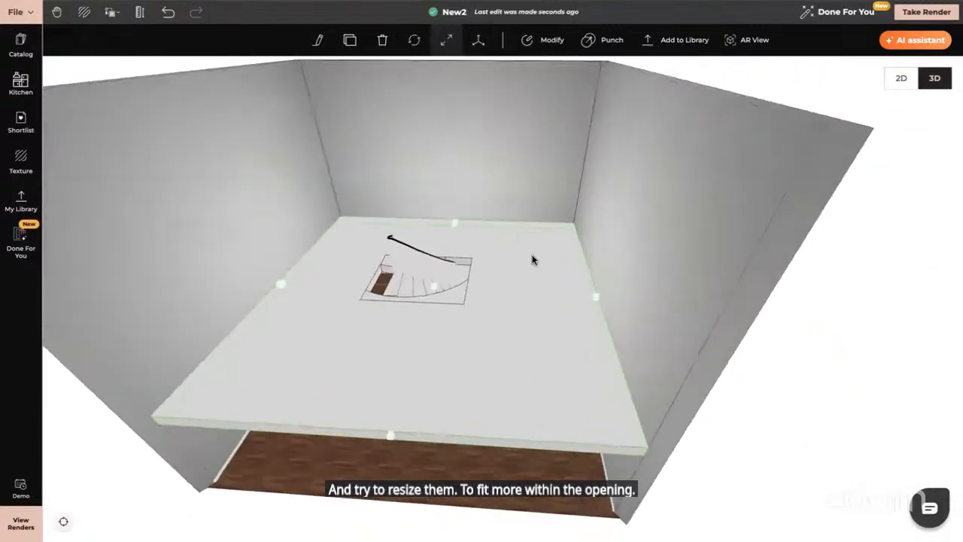
click(435, 289)
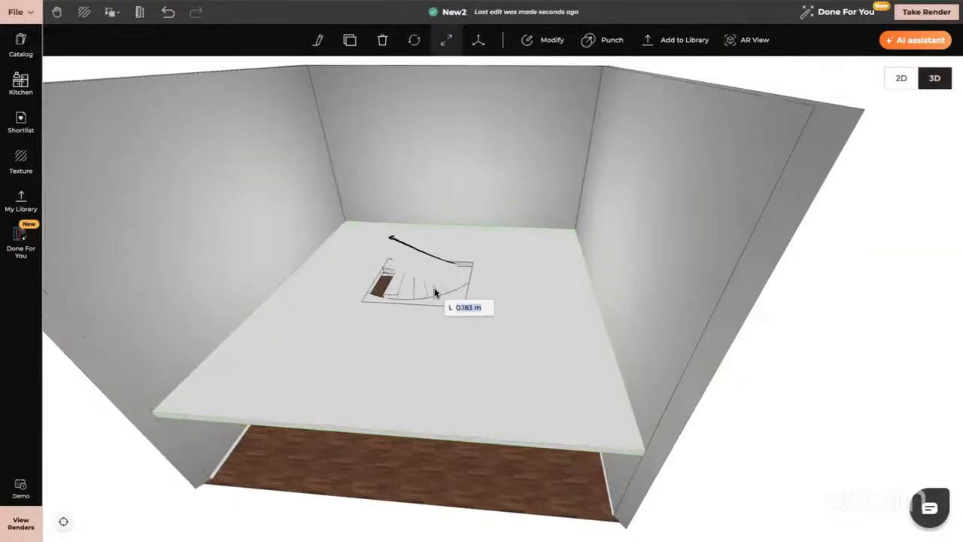
Step: Resize the curved staircase to about 4.83 m high, 4.63 m across and 3.9 m from front to back
click(426, 273)
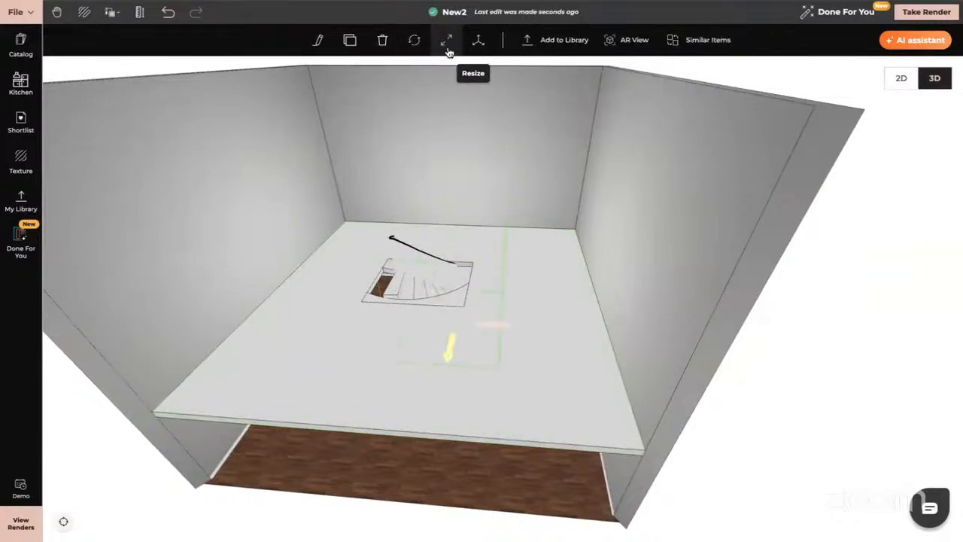
click(444, 222)
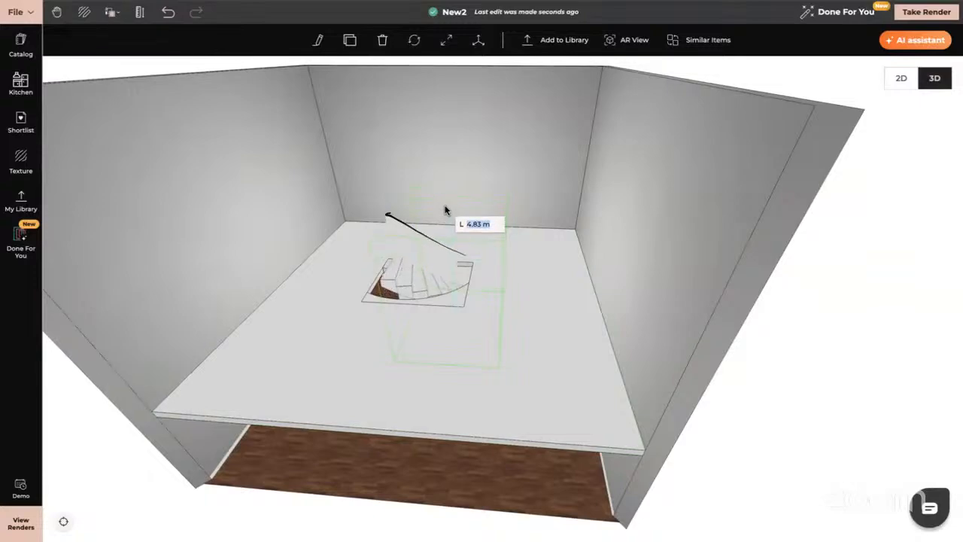
drag(527, 339, 417, 418)
click(477, 267)
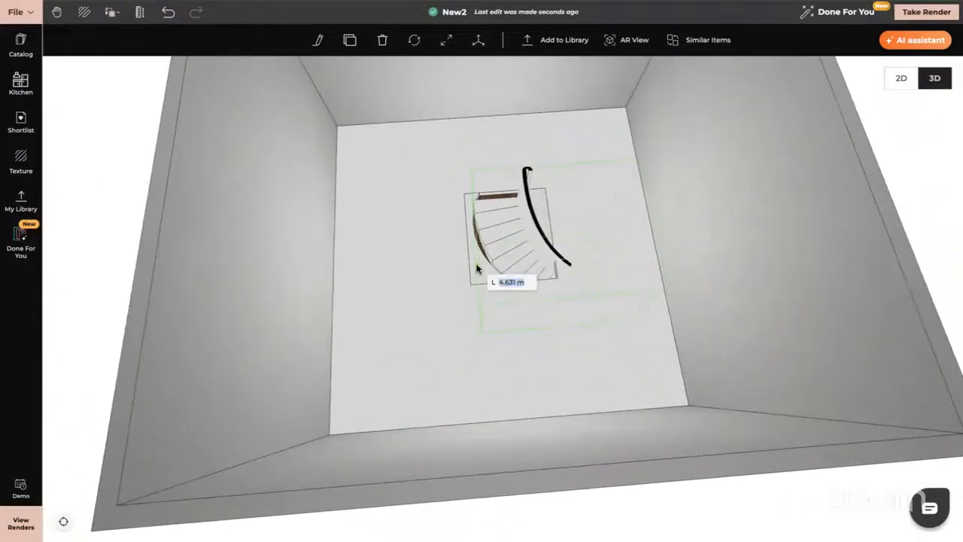
click(540, 207)
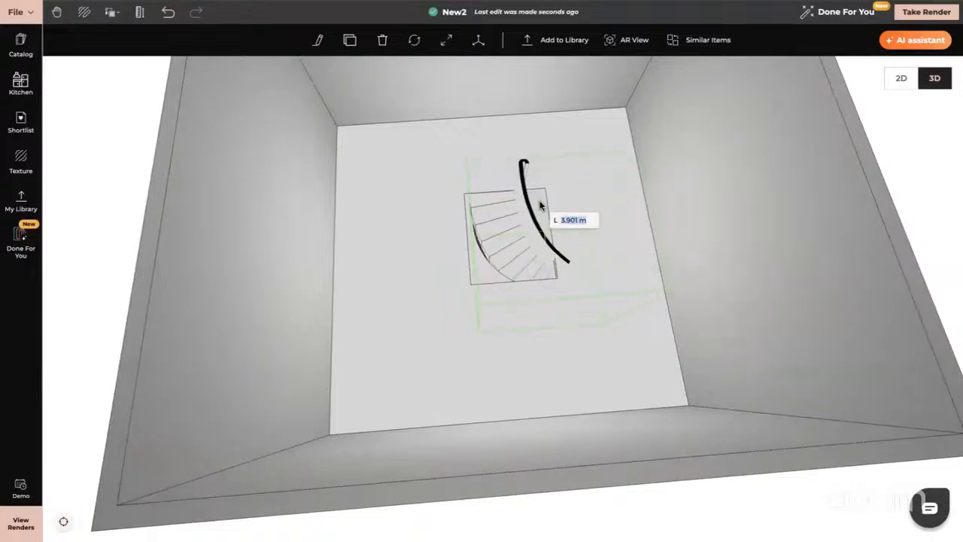
click(540, 205)
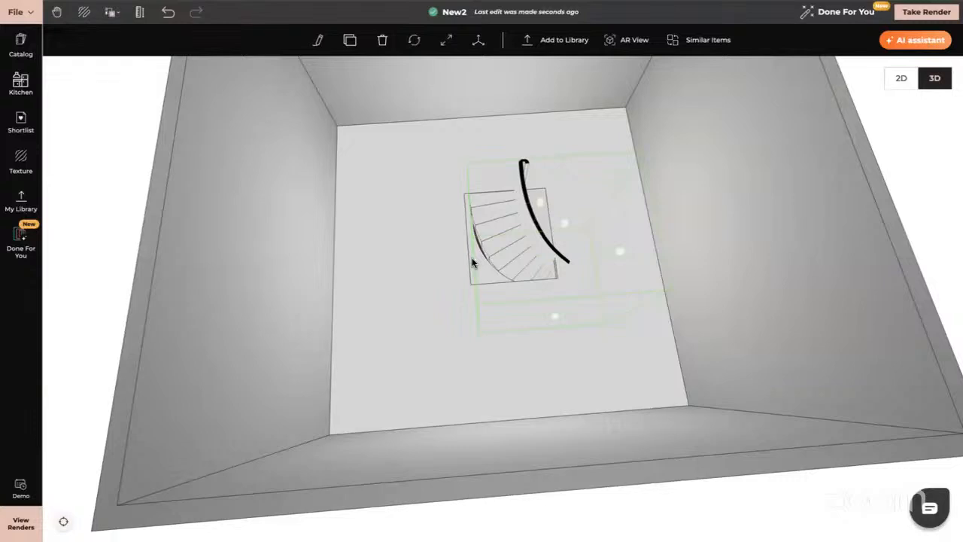
Step: Stretch the curved staircase outward to about 4.83 m across so its steps reach the edge of the slab opening
click(469, 262)
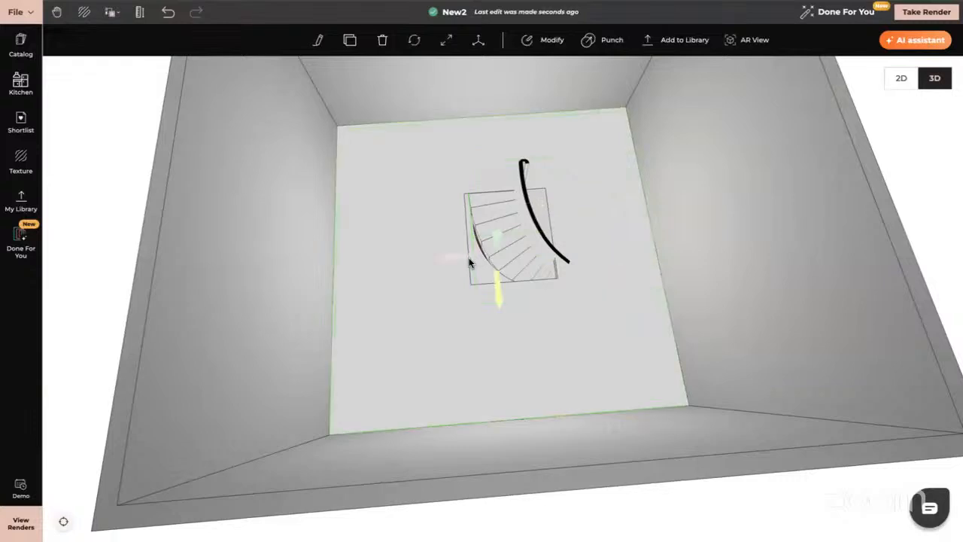
click(504, 241)
click(446, 39)
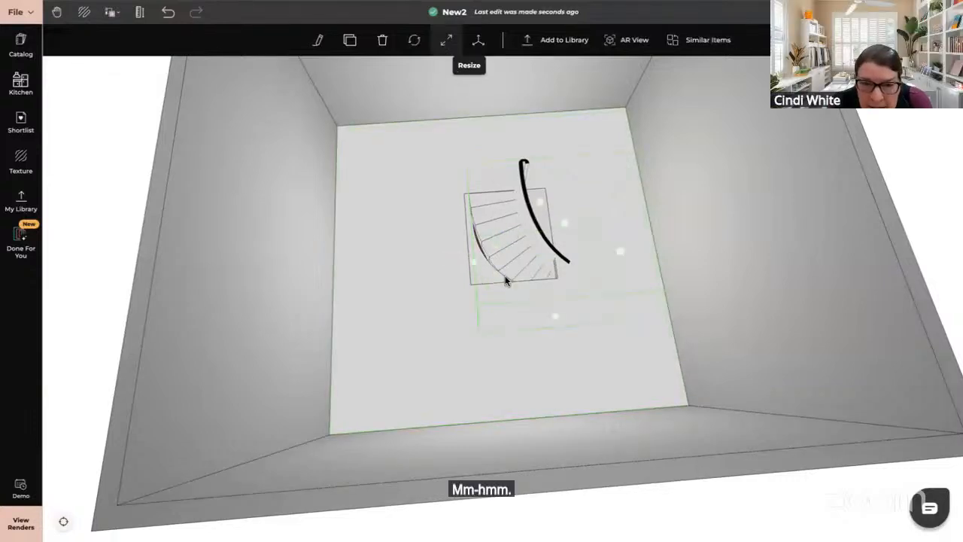
drag(474, 263, 469, 263)
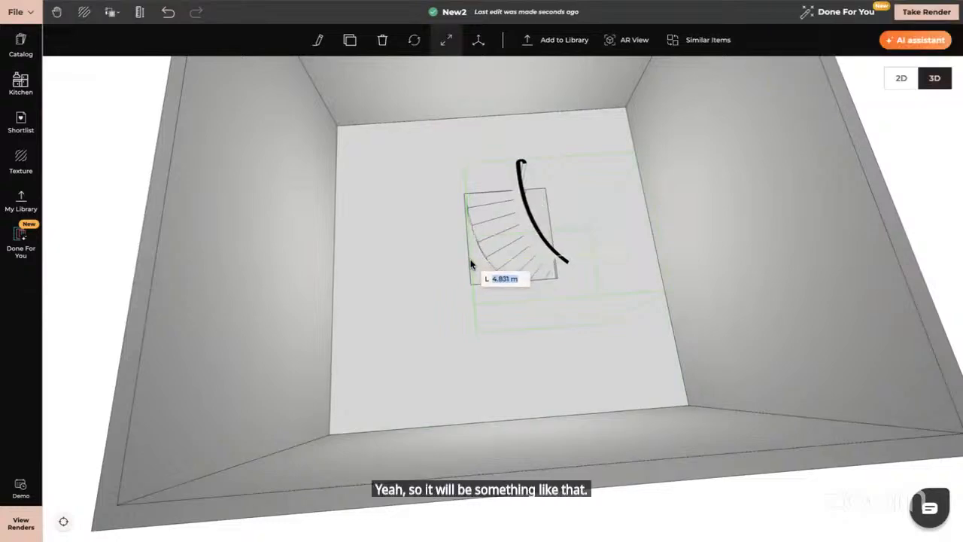
drag(582, 305, 591, 201)
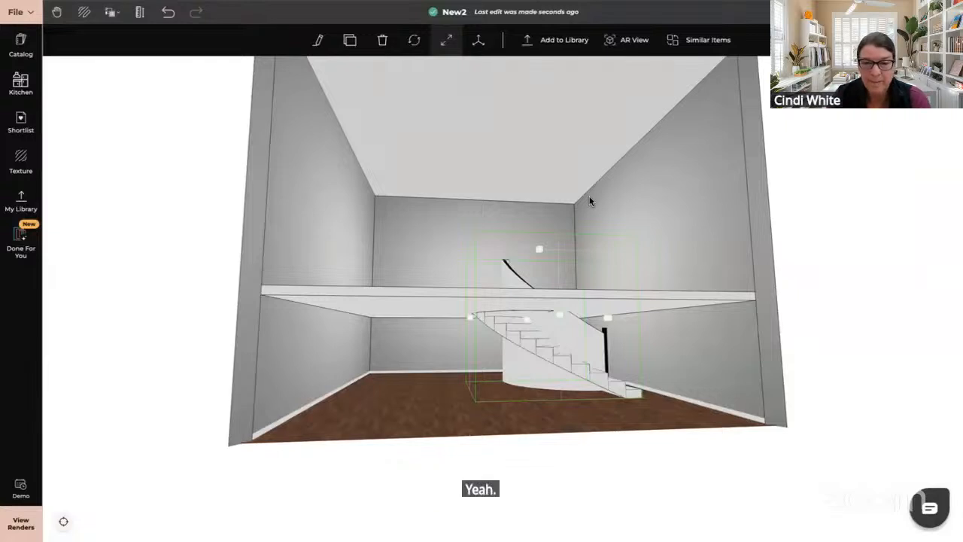
drag(903, 215, 865, 271)
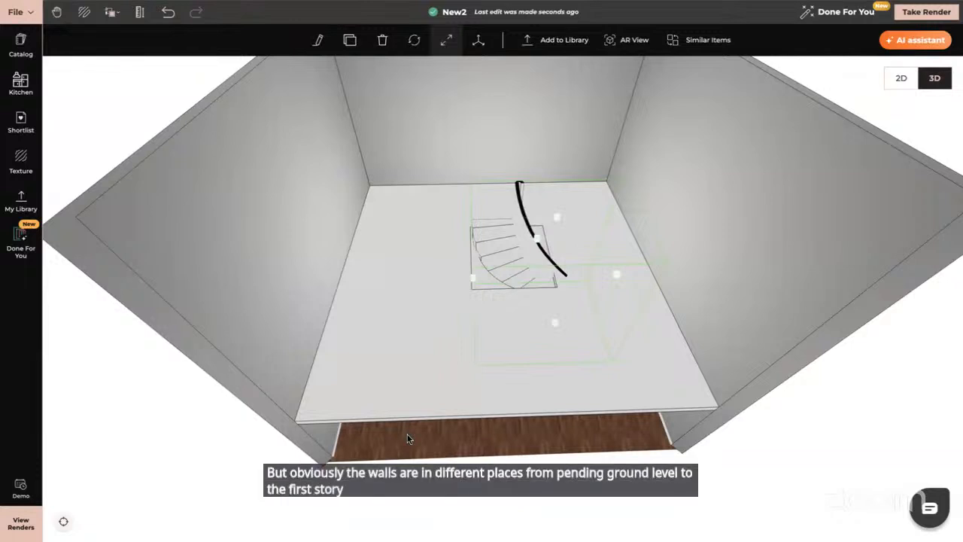
Step: Modify the slab by drawing a long thin rectangle from its back edge beside the stair opening as a wall footprint
click(422, 268)
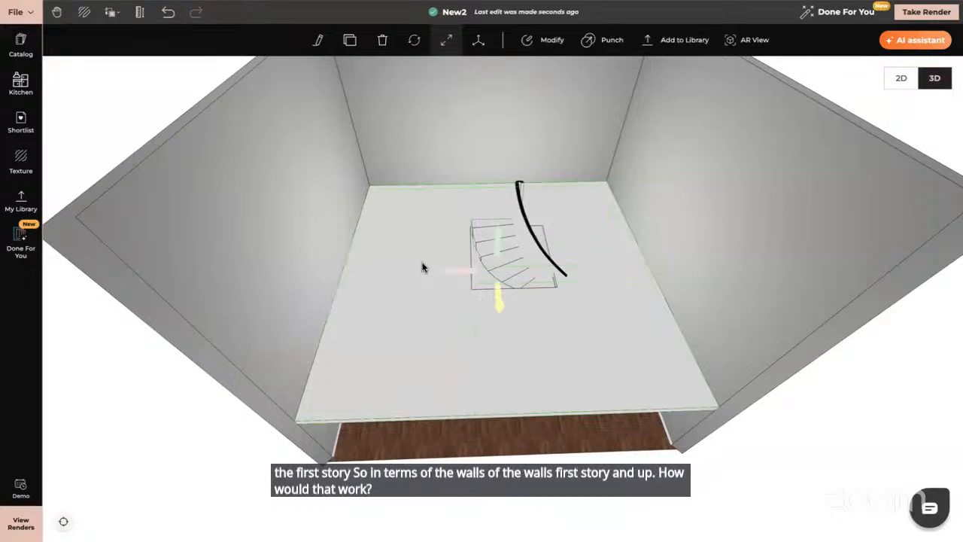
click(553, 42)
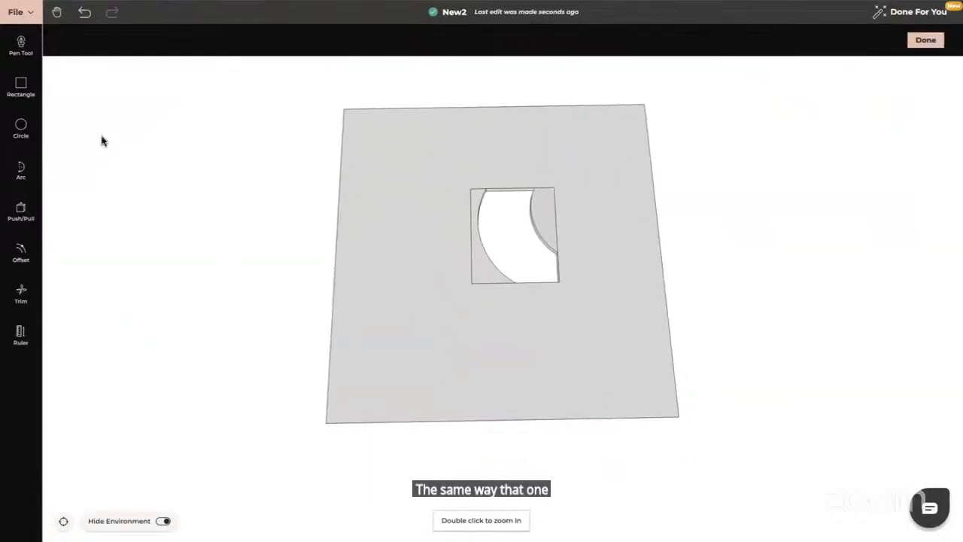
click(20, 88)
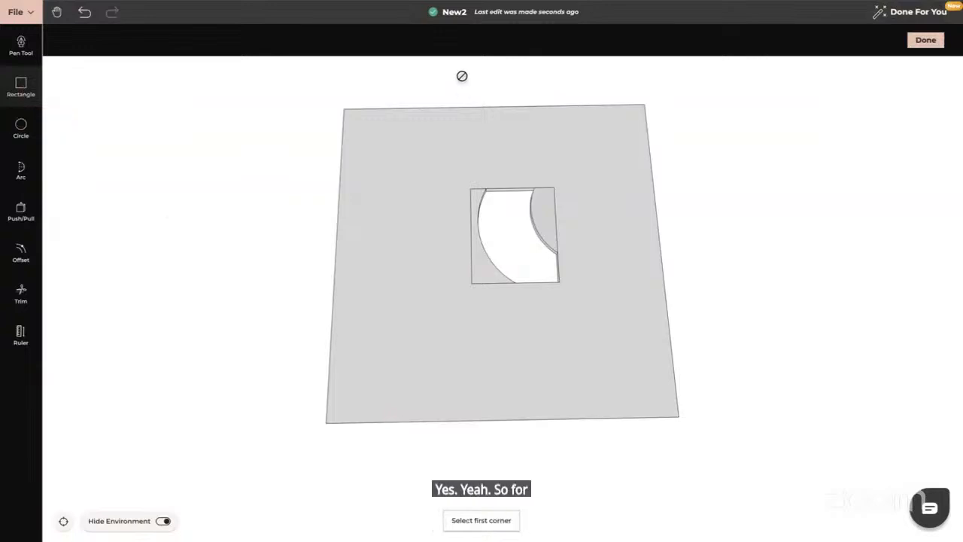
click(425, 107)
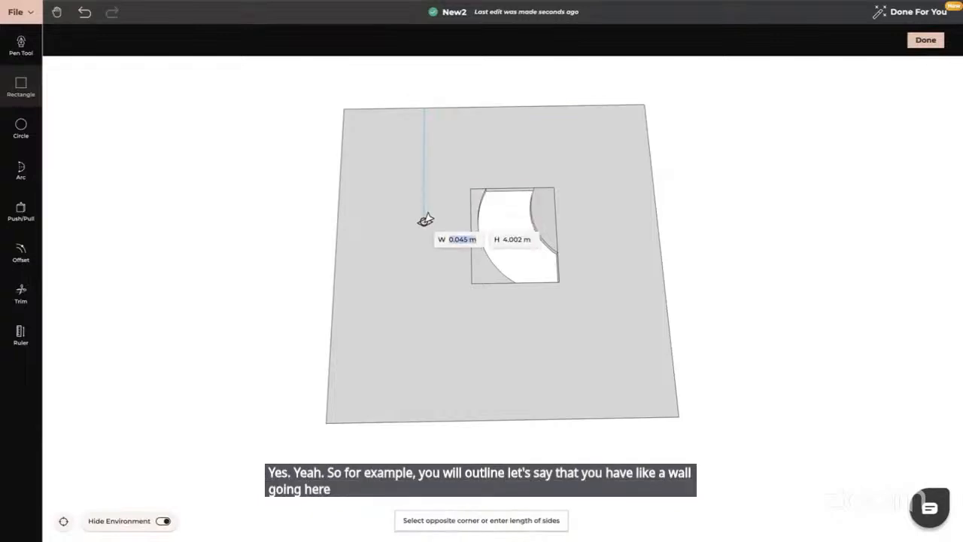
click(430, 267)
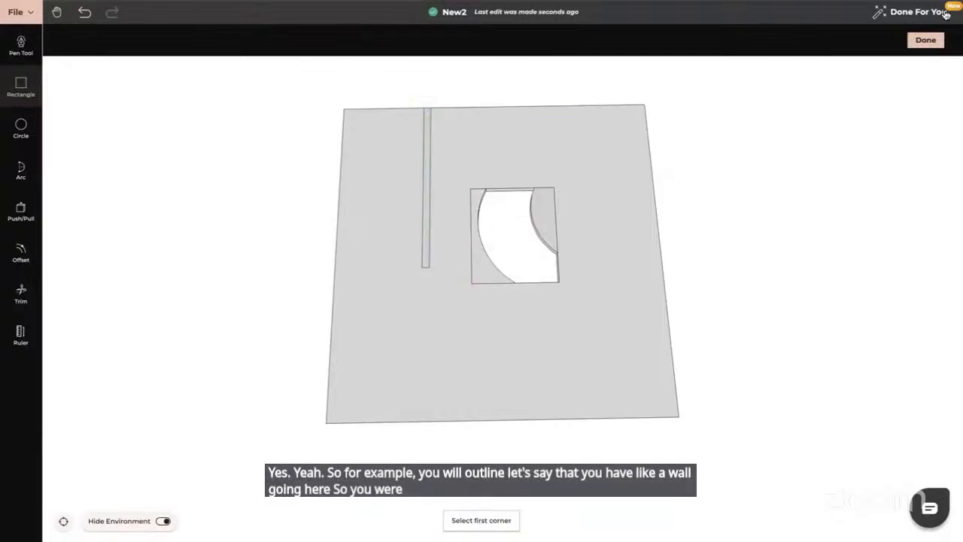
click(927, 41)
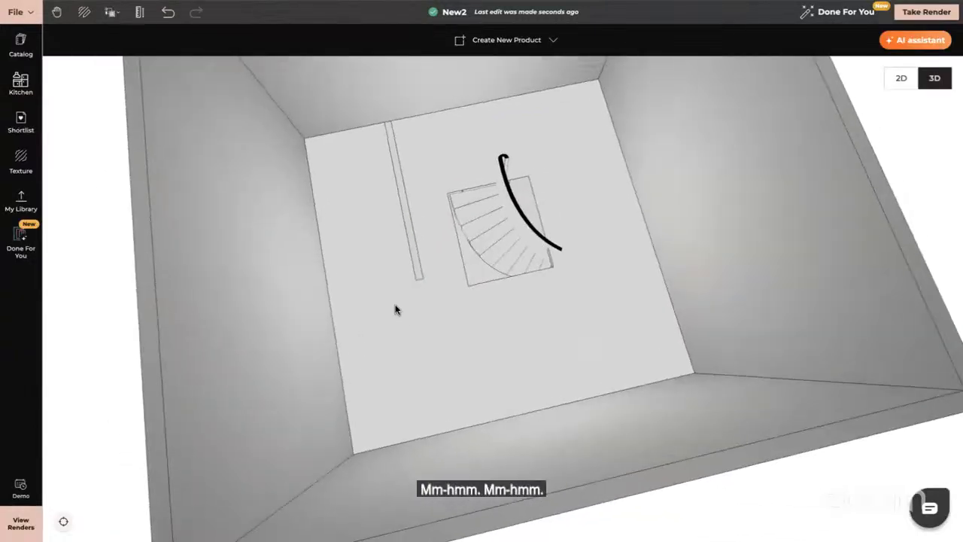
Step: Modify the slab again and pull the thin strip beside the stair opening up about 2.79 m to form a wall
click(404, 222)
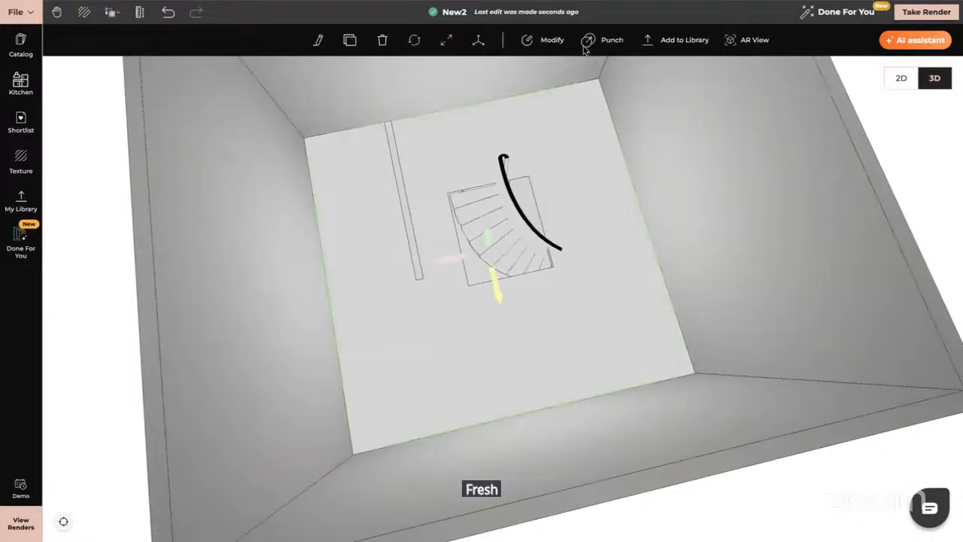
click(542, 40)
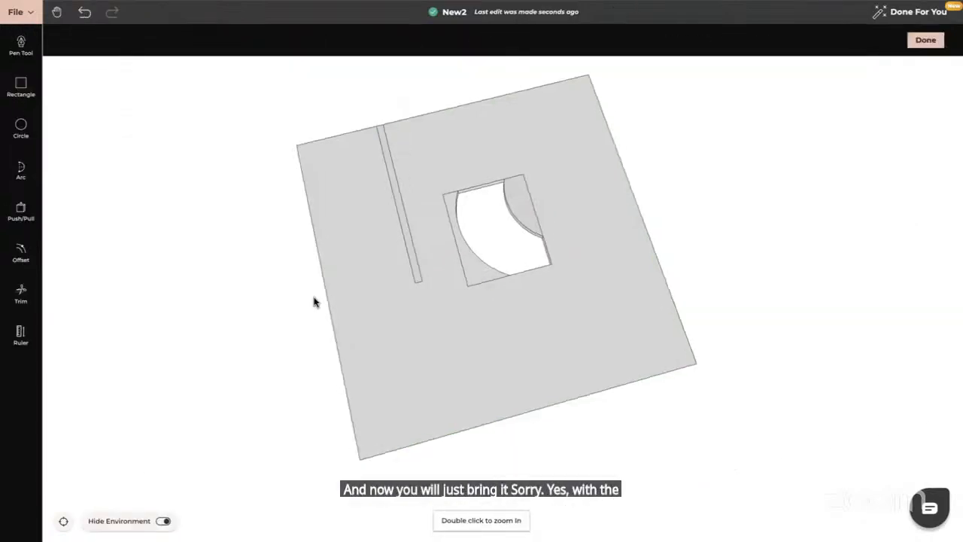
click(21, 211)
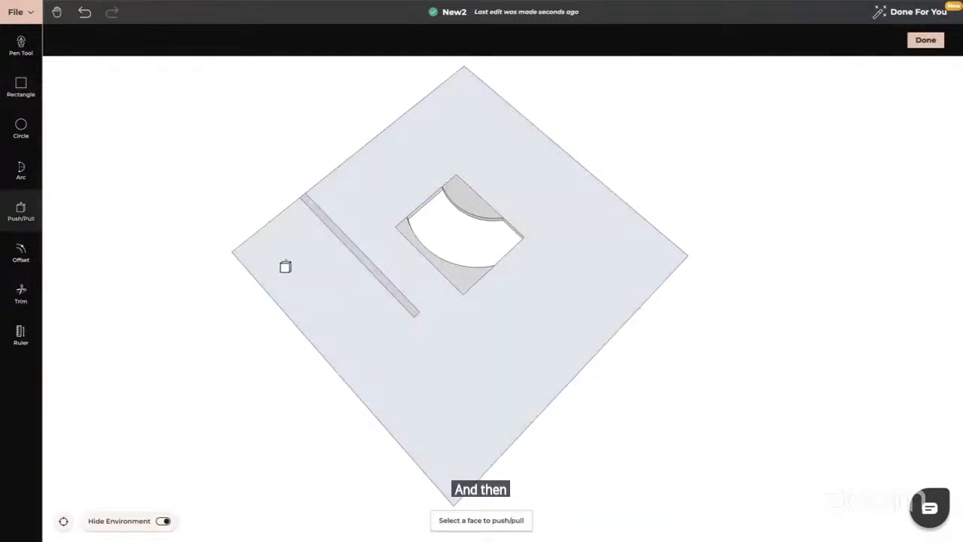
click(346, 243)
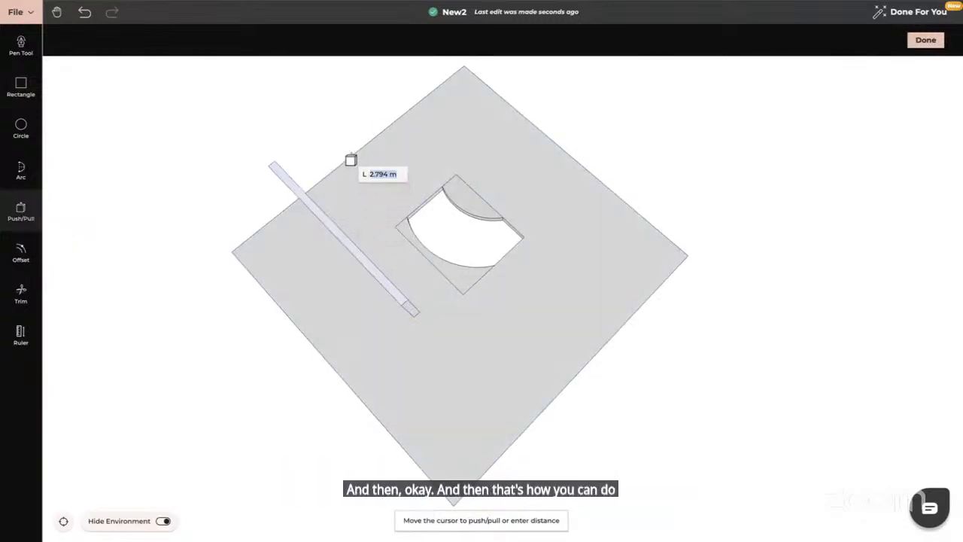
click(351, 160)
middle_drag(499, 378, 437, 328)
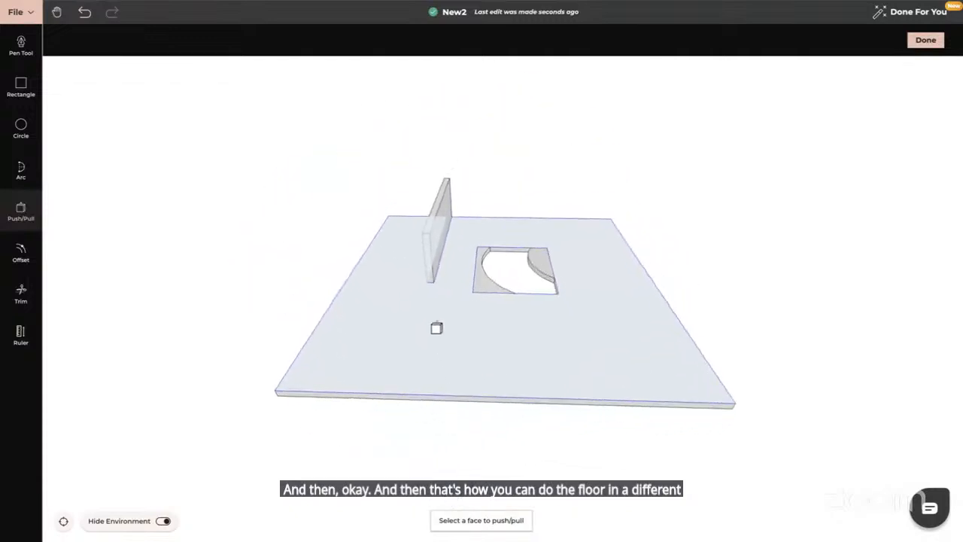
middle_drag(381, 307, 399, 256)
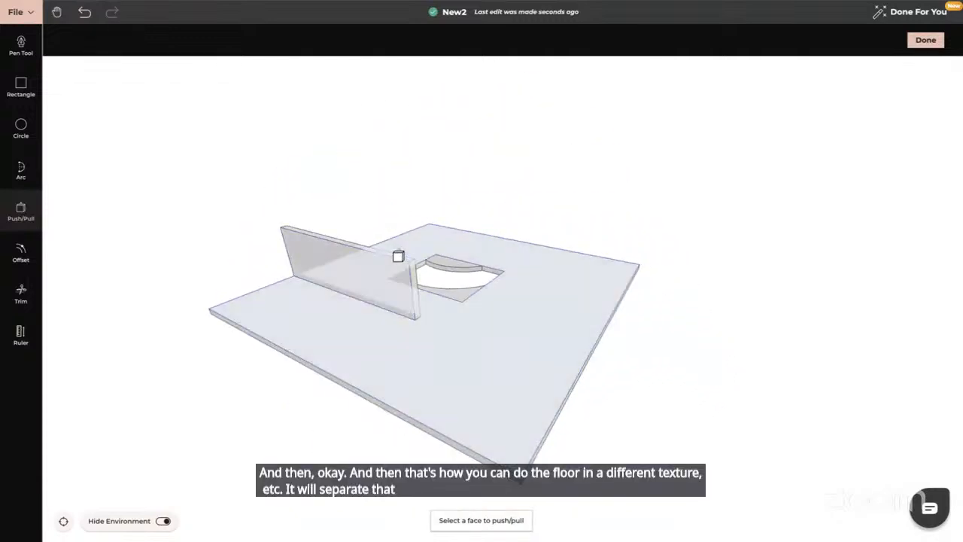
Step: Pull the top of the new partition wall up to a greater height and finish modifying the slab
click(398, 258)
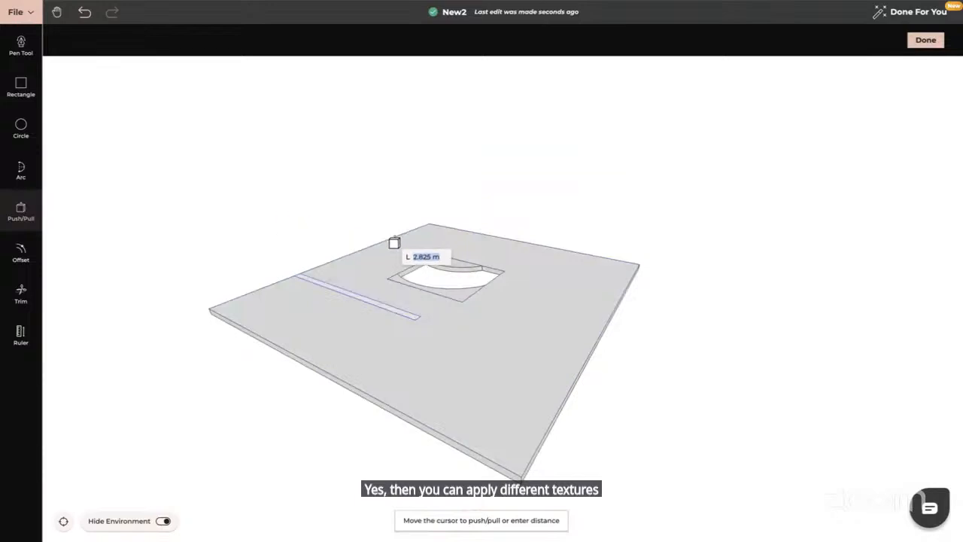
click(381, 190)
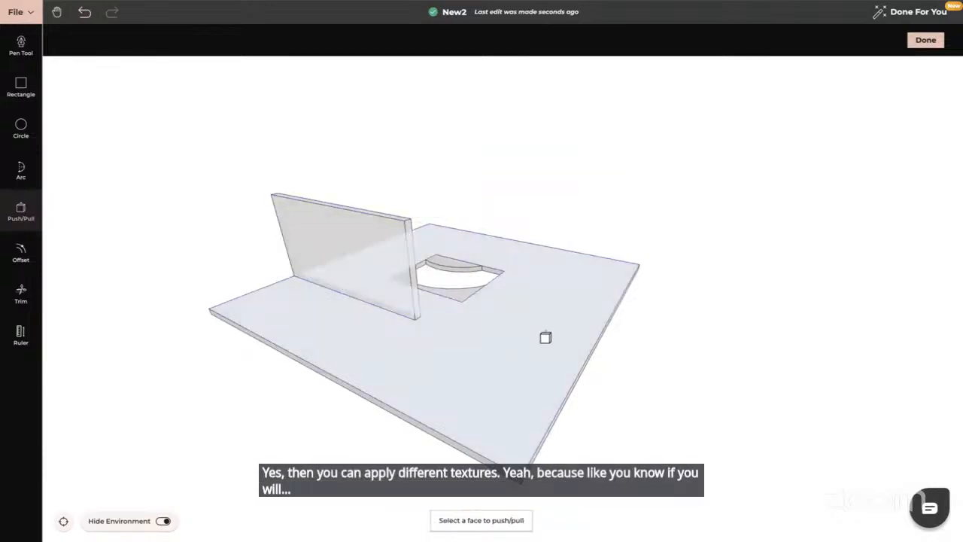
middle_drag(545, 338, 475, 353)
key(Escape)
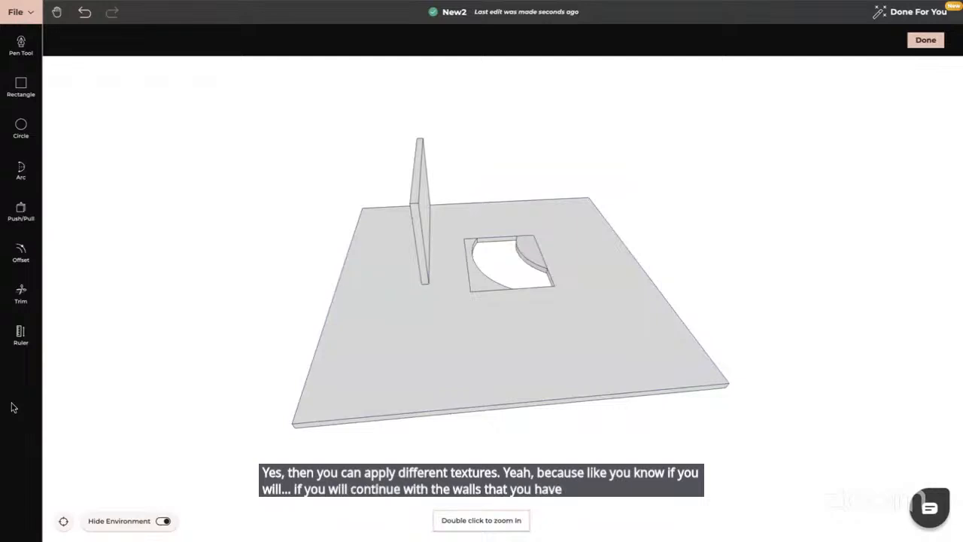
middle_drag(396, 405, 436, 412)
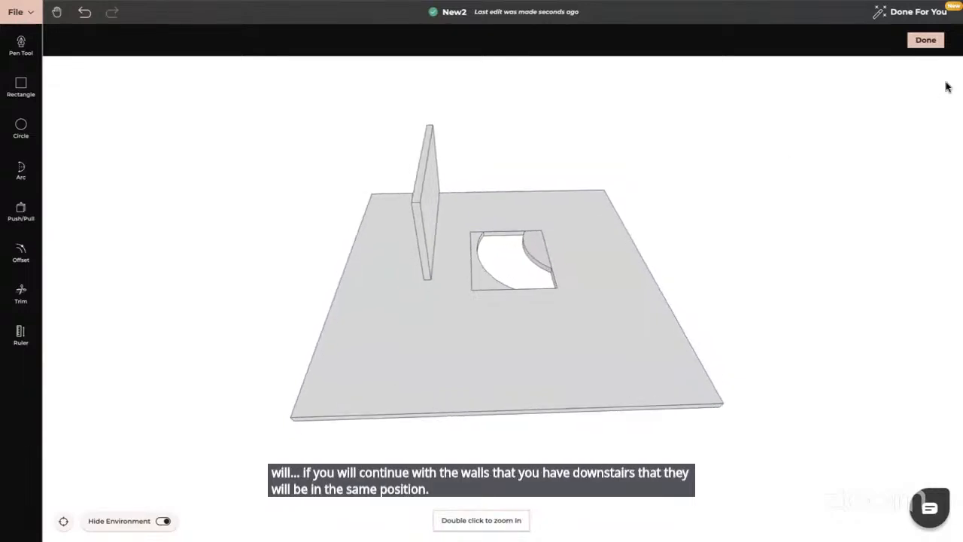
click(927, 41)
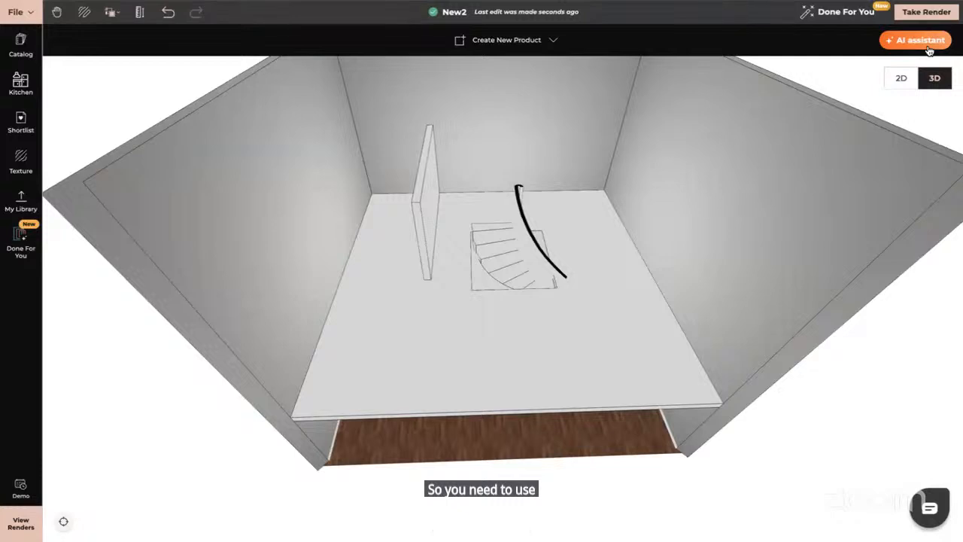
click(22, 53)
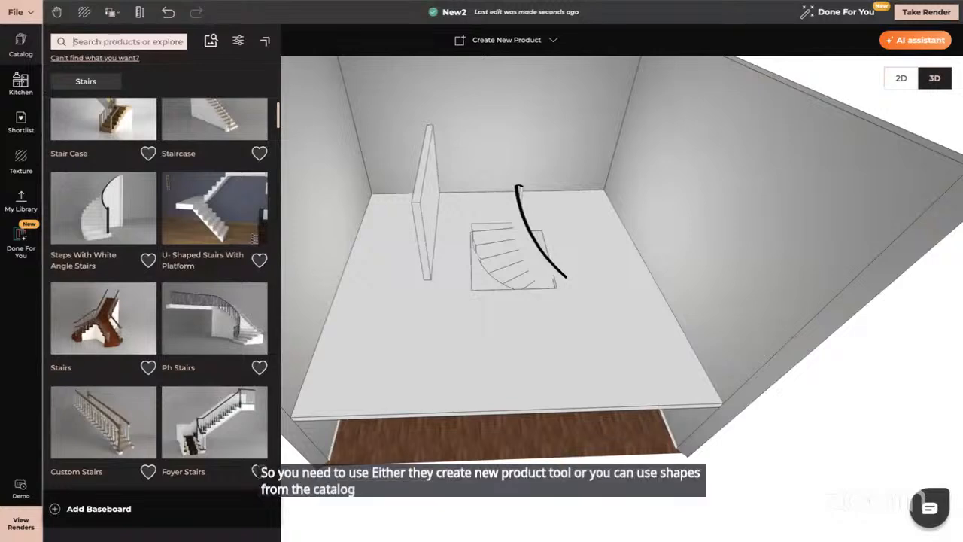
key(BackSpace)
click(9, 333)
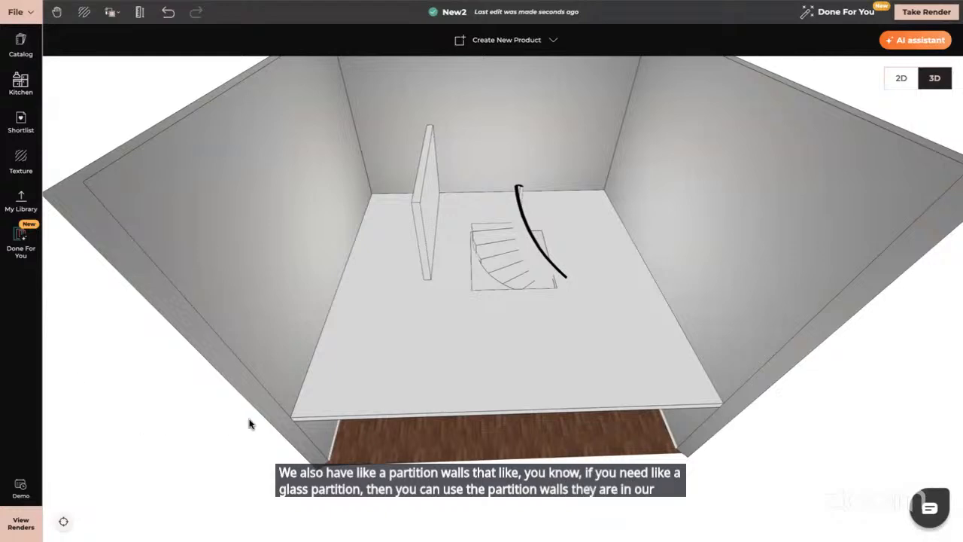
drag(250, 424, 250, 448)
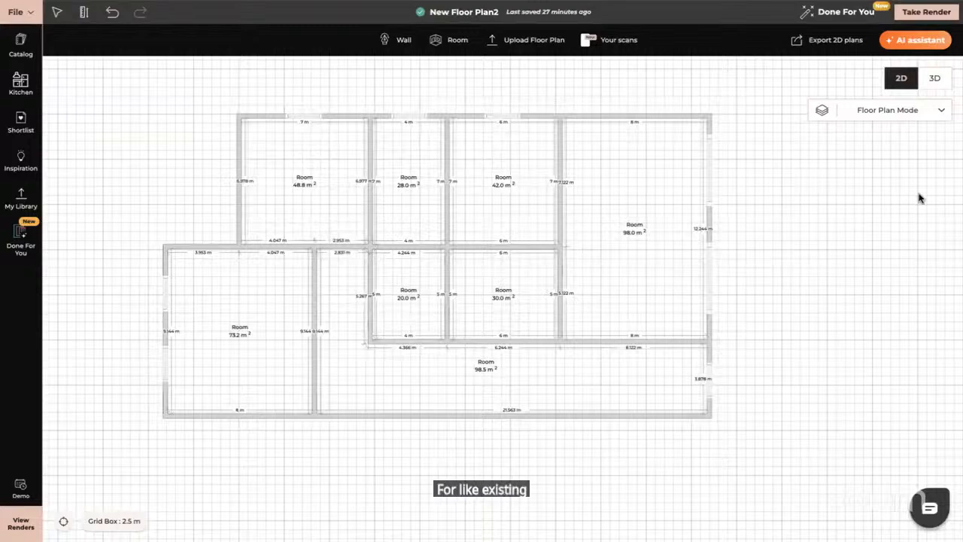
Step: Show New Floor Plan2 in 3D and start a custom product with a rectangle spanning the whole house between opposite inner corners
click(936, 78)
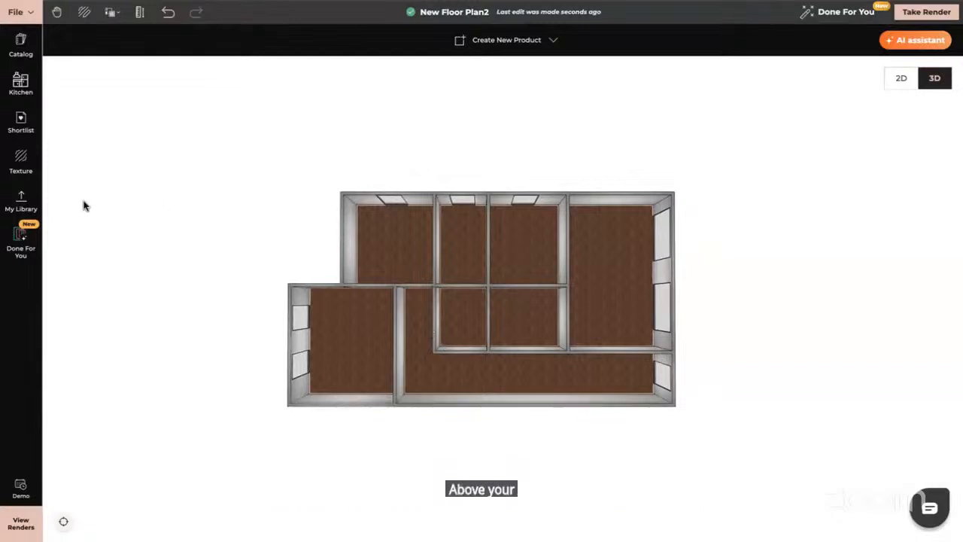
click(516, 39)
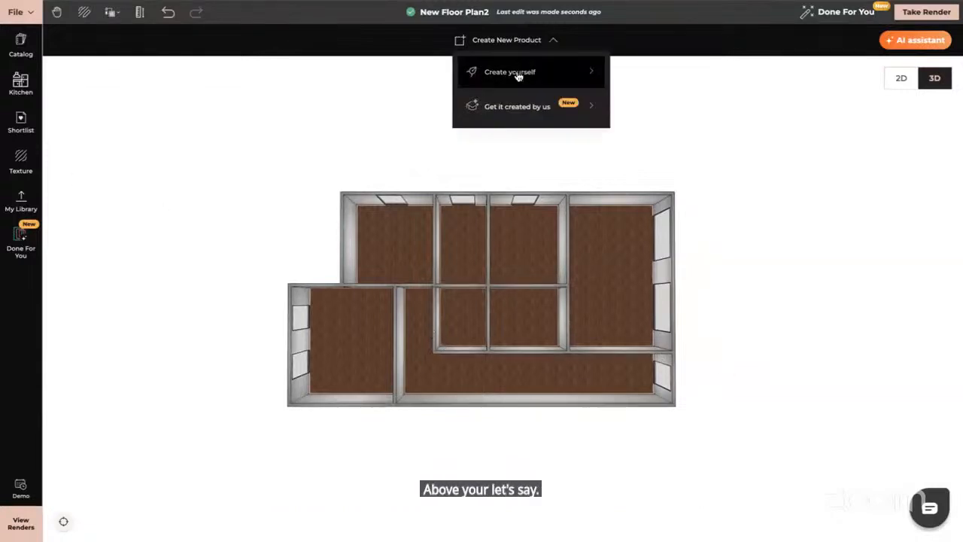
click(517, 74)
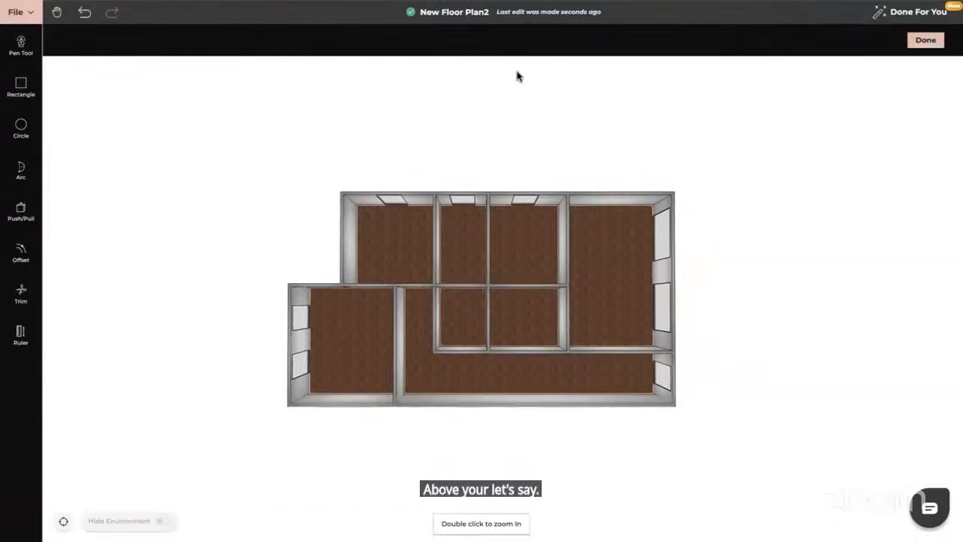
click(23, 85)
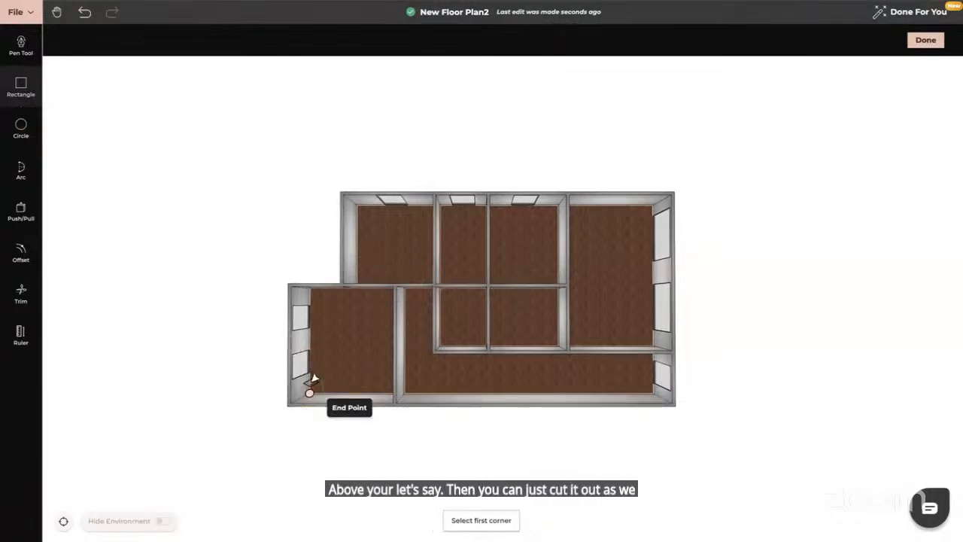
click(310, 392)
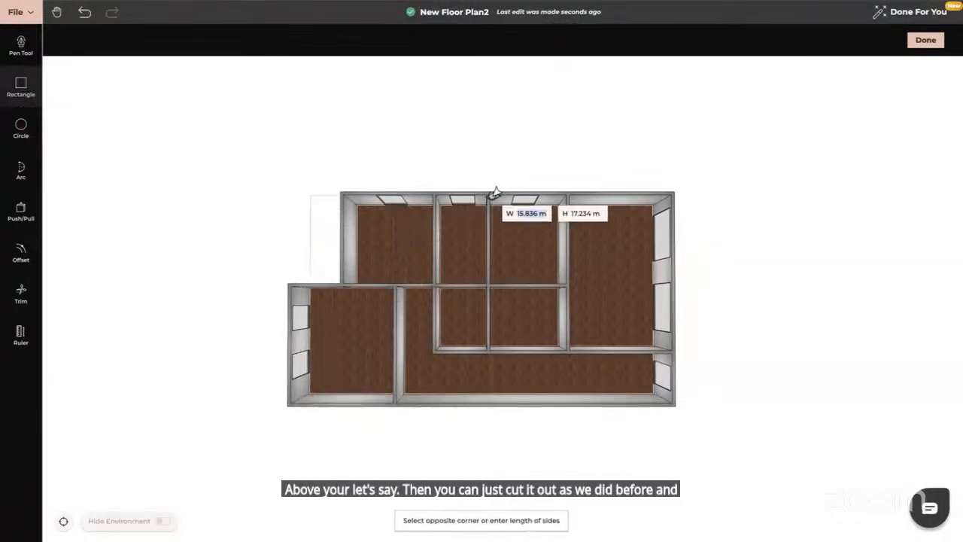
click(657, 203)
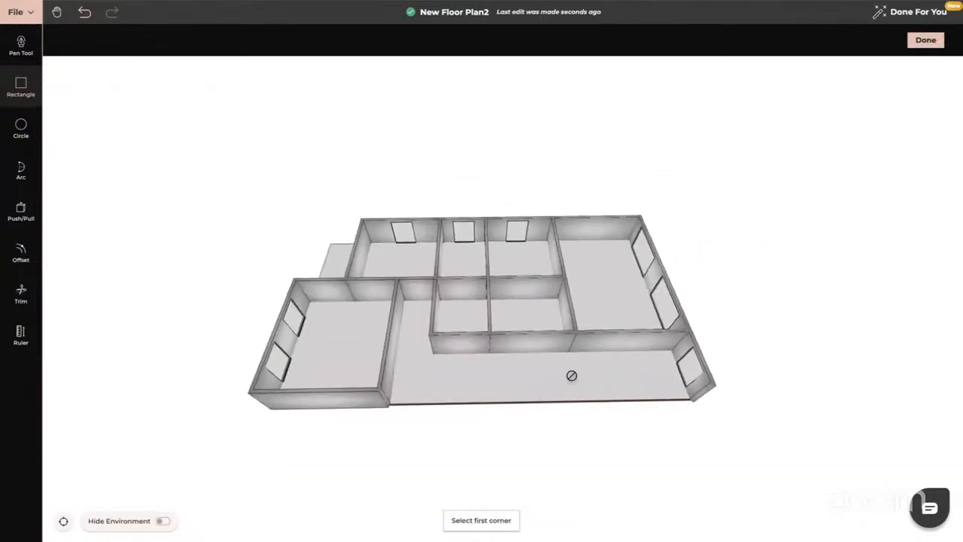
Step: Pull the house-wide rectangle up 0.3 m to give the slab its thickness
click(21, 212)
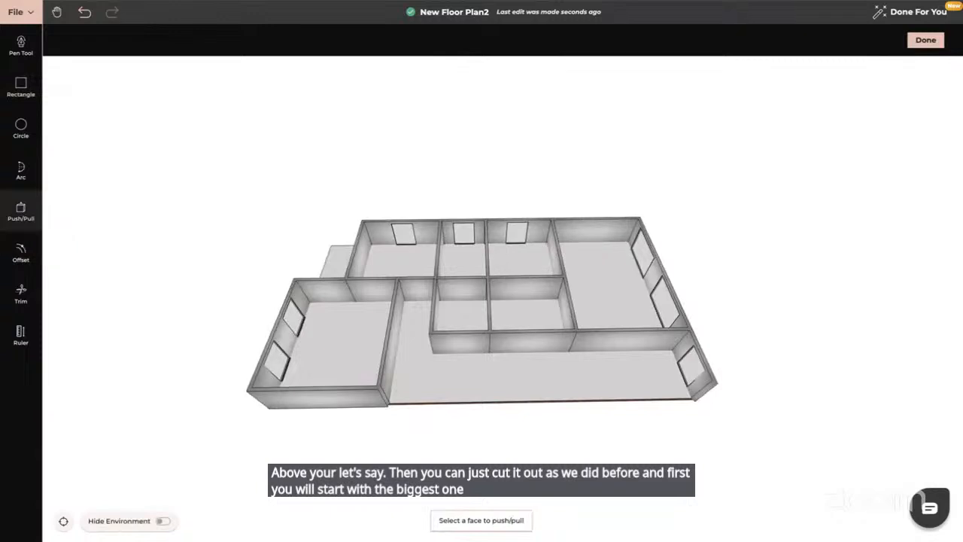
click(437, 403)
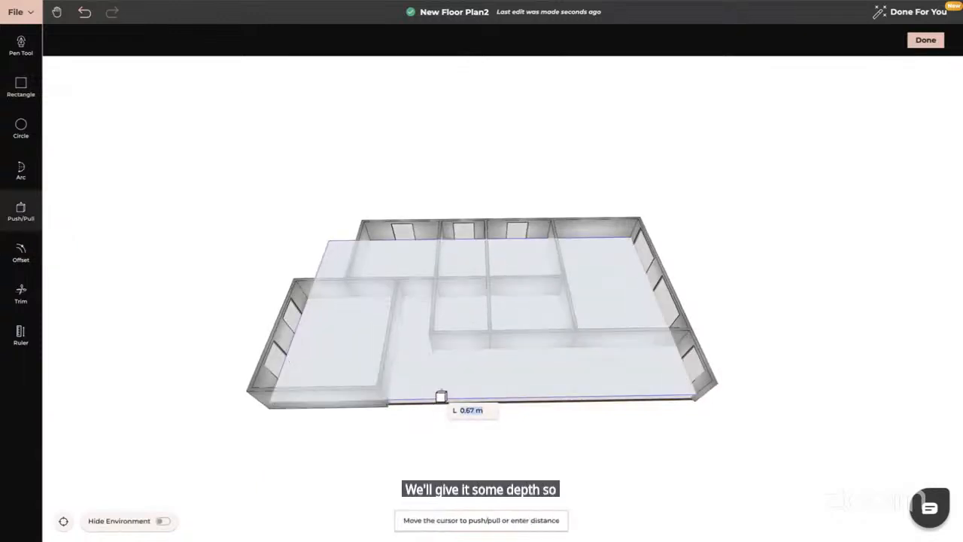
text(0)
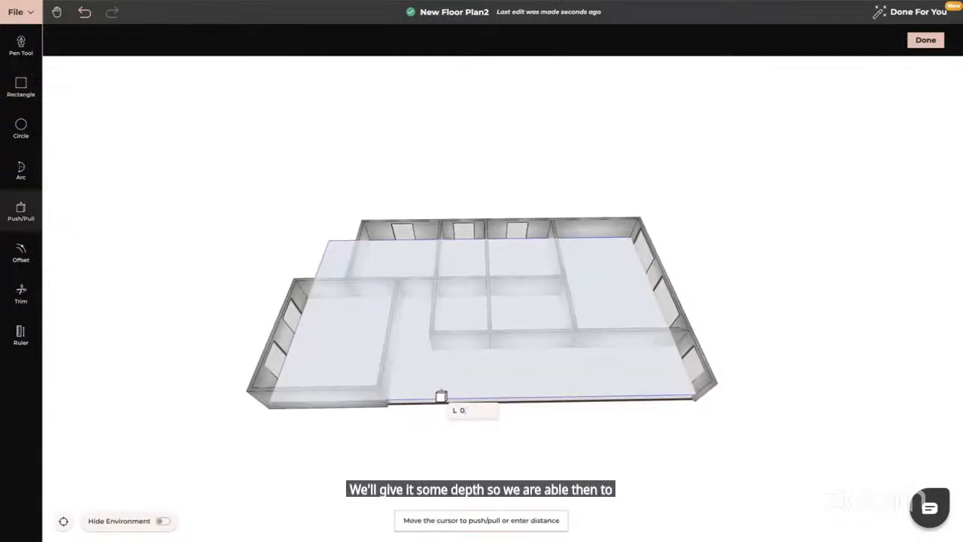
text(.3)
key(Return)
middle_drag(441, 397, 443, 460)
key(Escape)
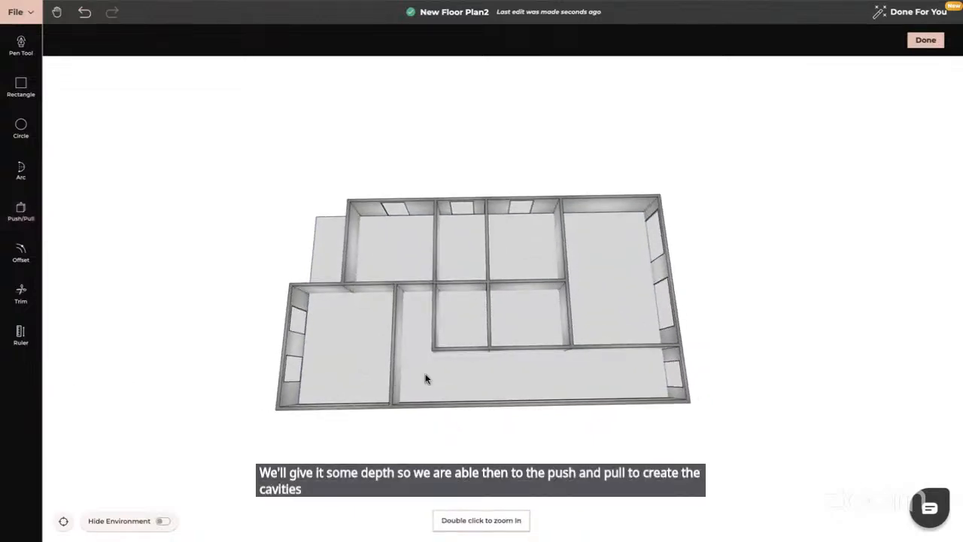
Step: Draw Pen tool lines along the house's outer walls to mark off the slab corner that sticks out beyond the building
scroll(425, 379, up, 5)
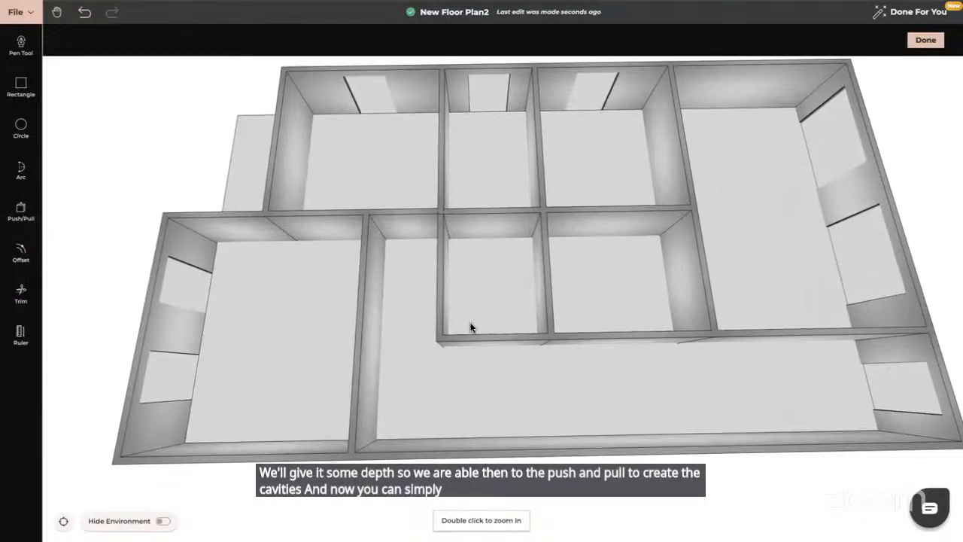
middle_drag(740, 333, 739, 351)
middle_drag(525, 268, 613, 265)
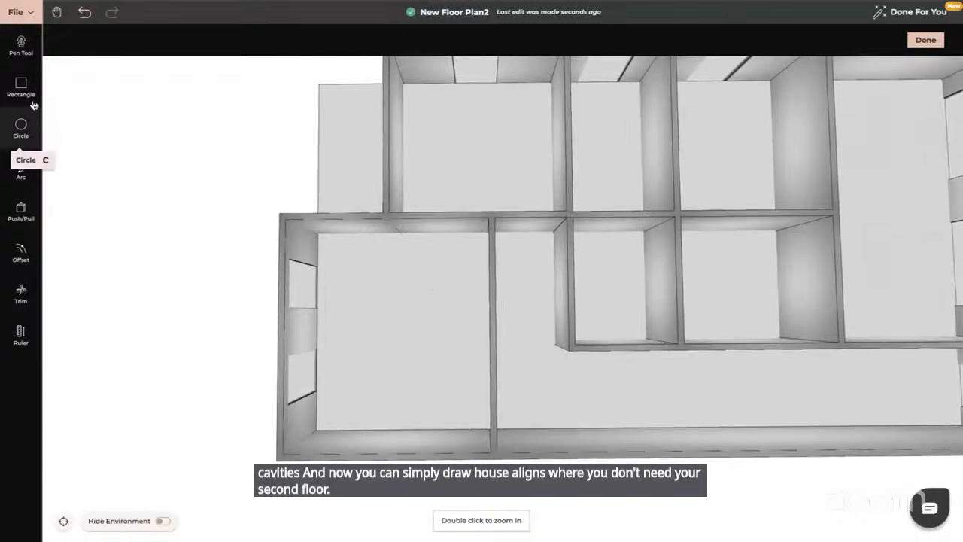
click(22, 43)
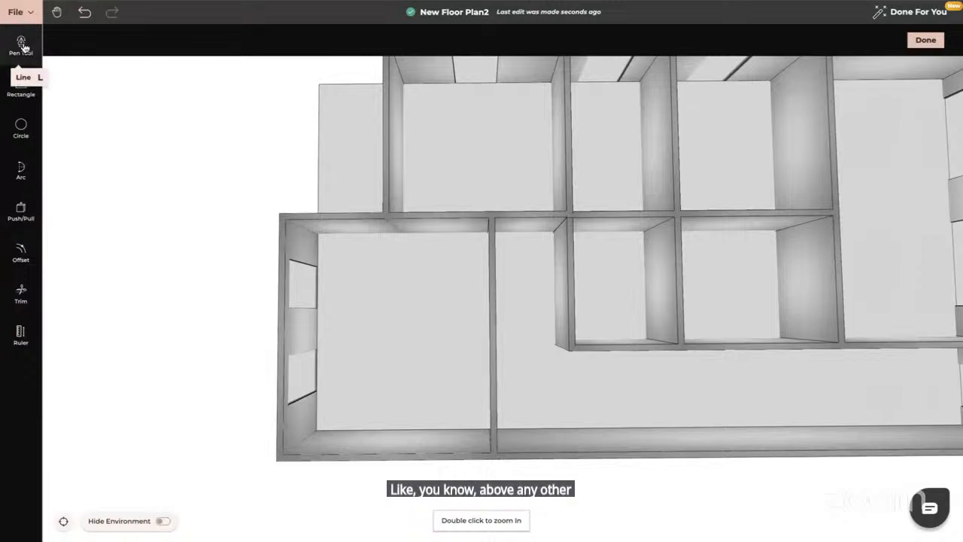
click(383, 87)
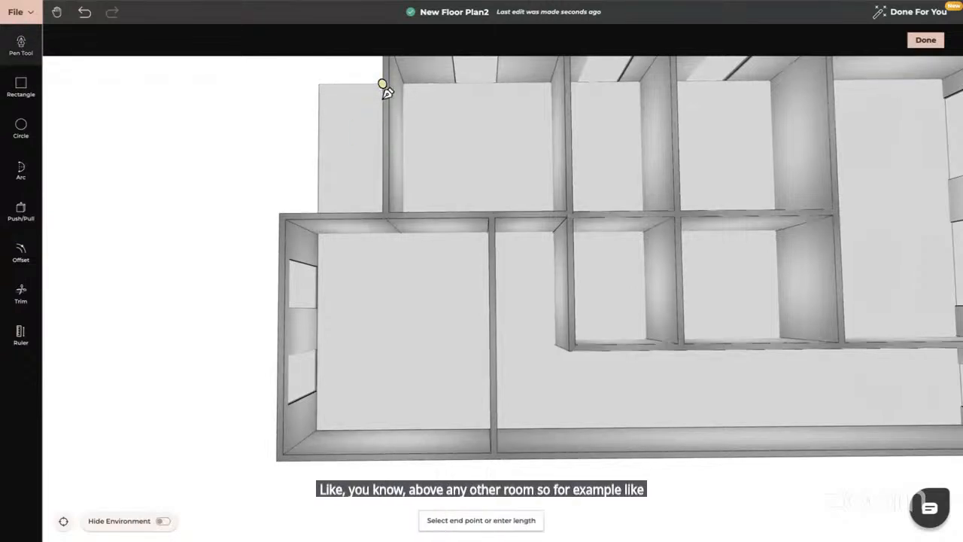
click(386, 212)
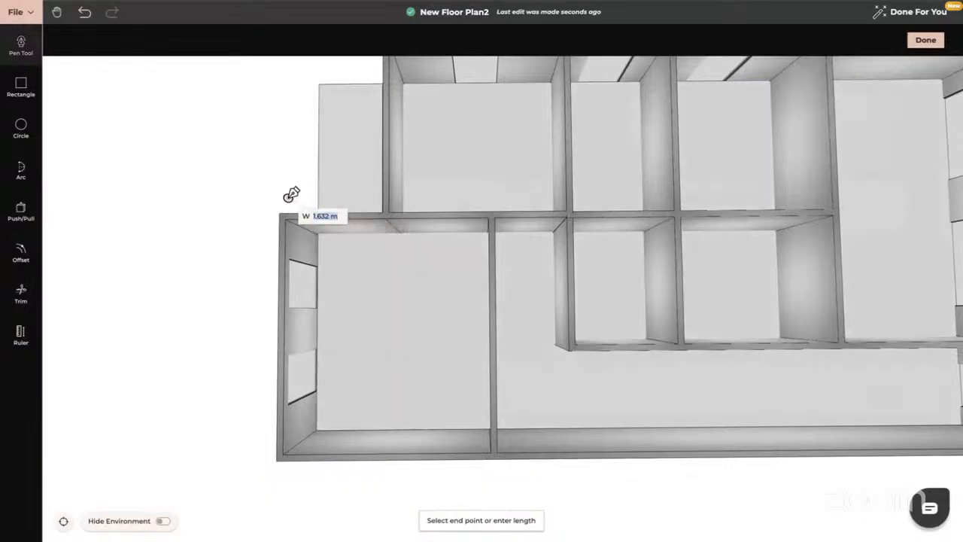
key(Escape)
Step: Push the marked-off outer corner down through the slab's full thickness to remove it
drag(238, 361, 331, 314)
click(21, 209)
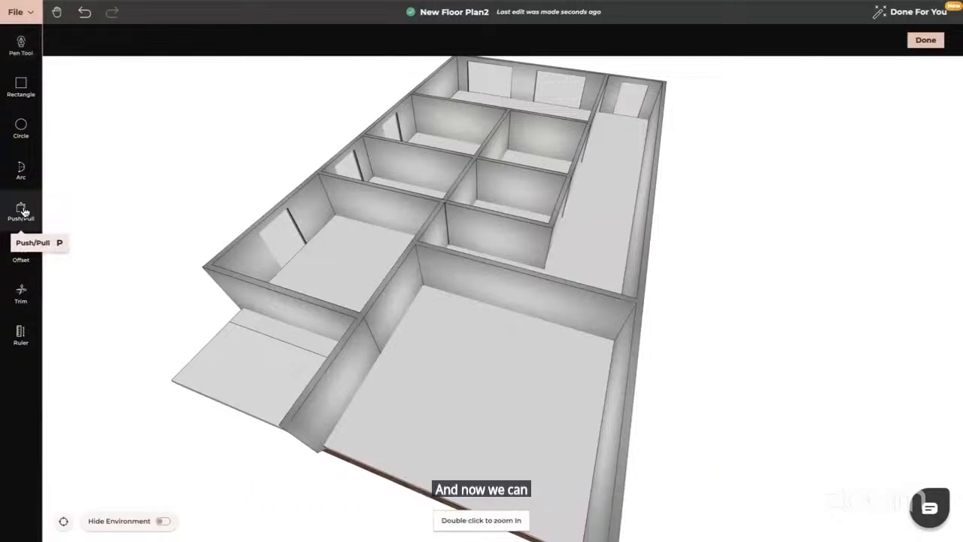
click(229, 389)
click(228, 438)
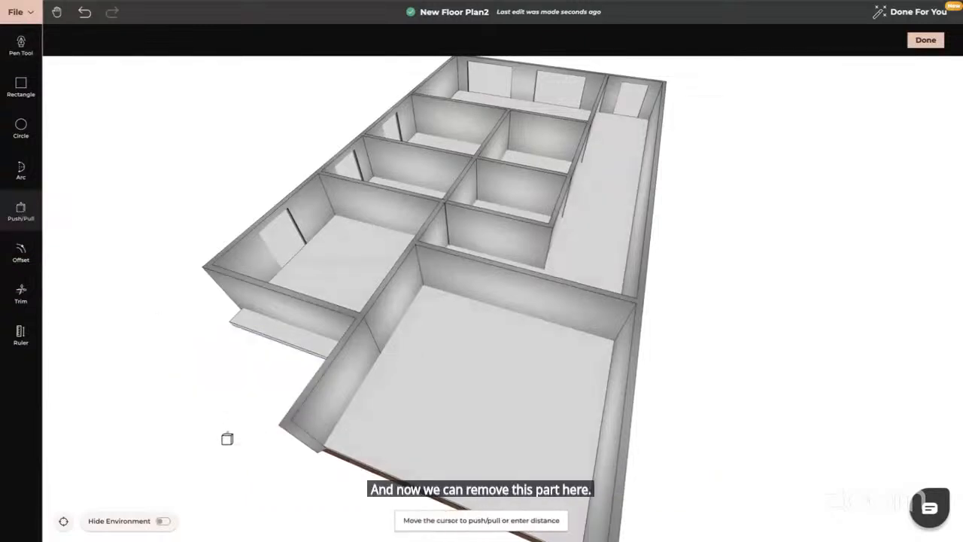
key(Escape)
Step: Push the slab's two remaining protruding side faces inward to the house's outer walls, the second by about 0.73 m
drag(226, 439, 283, 392)
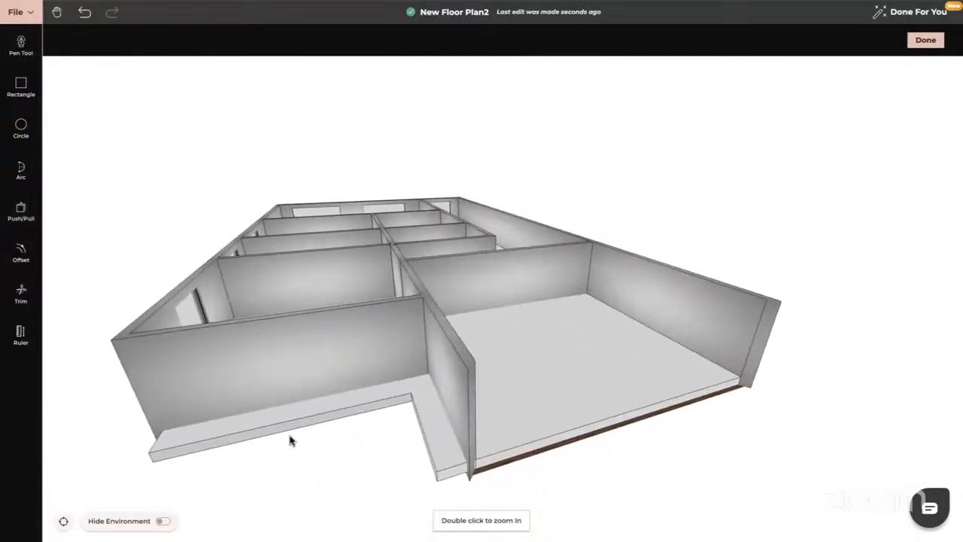
click(22, 210)
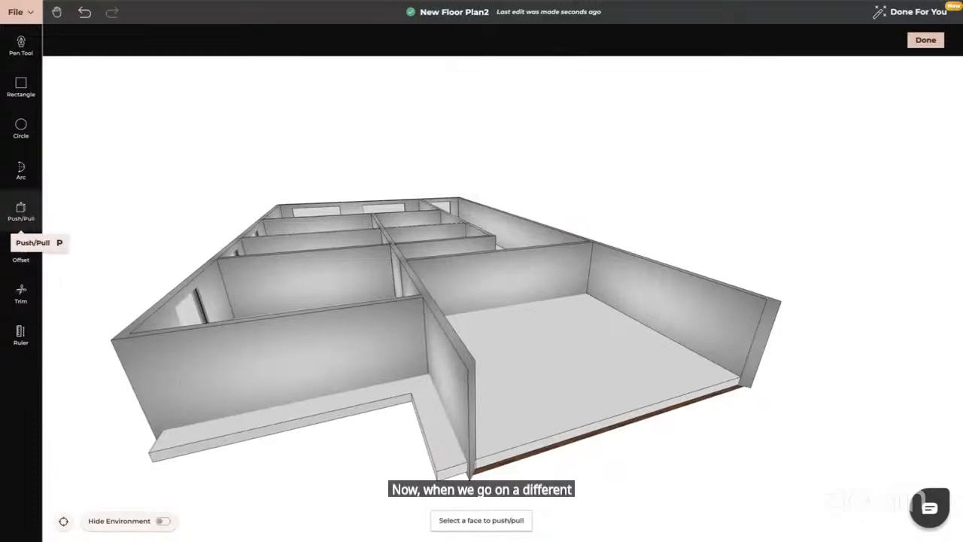
click(243, 439)
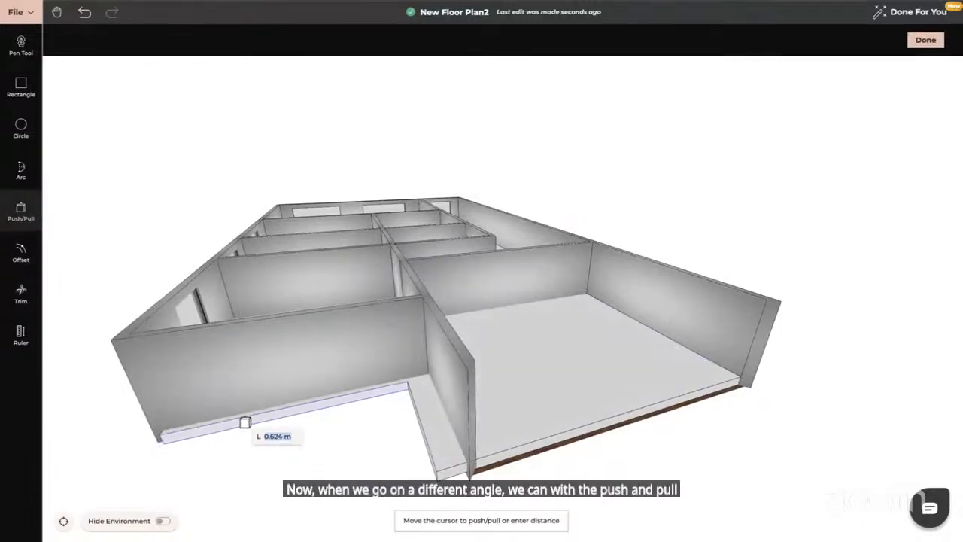
click(243, 417)
drag(244, 417, 320, 477)
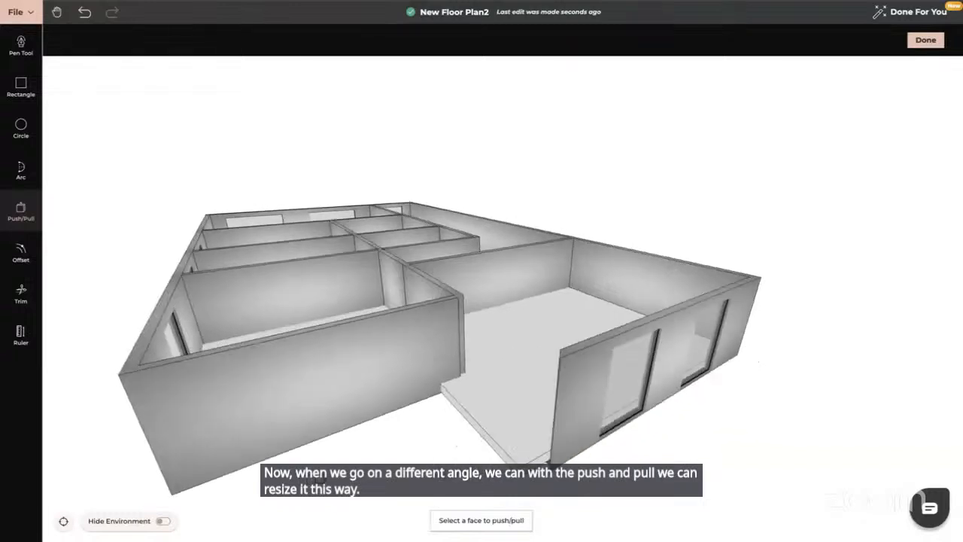
click(536, 425)
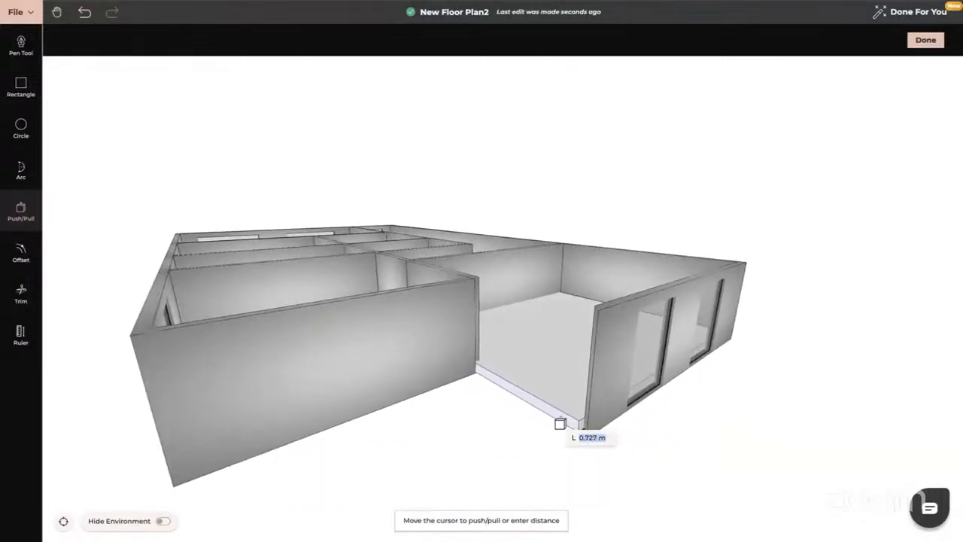
click(558, 423)
drag(637, 441, 460, 535)
right_drag(685, 384, 558, 379)
key(Escape)
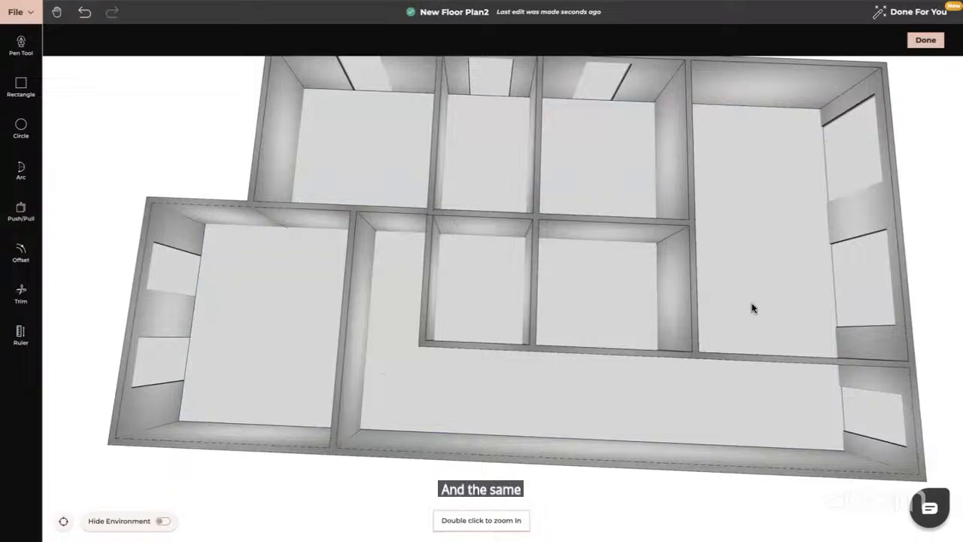
Step: Draw a rectangle on the slab over the long hallway, between its opposite inner corners
right_drag(791, 301, 723, 294)
drag(722, 295, 728, 294)
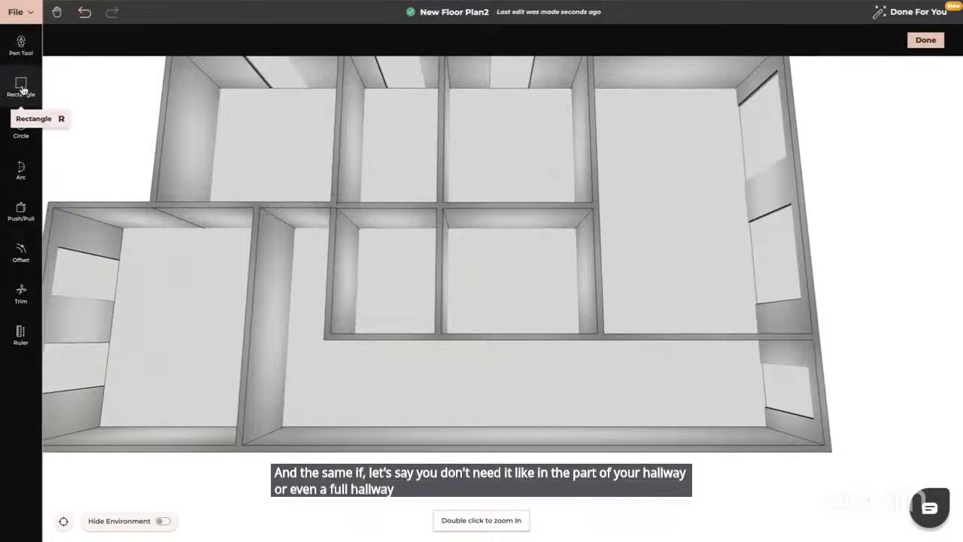
drag(518, 290, 462, 188)
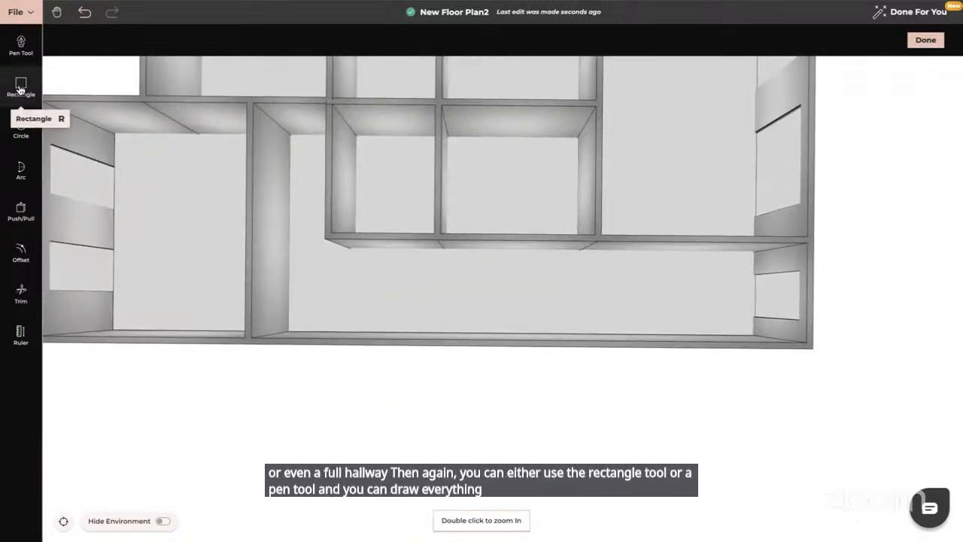
click(754, 246)
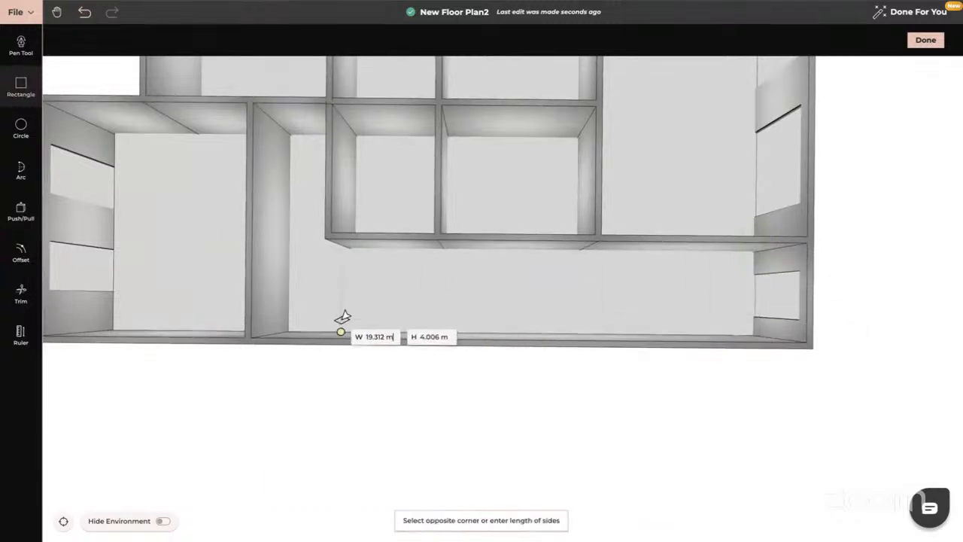
click(288, 325)
key(Escape)
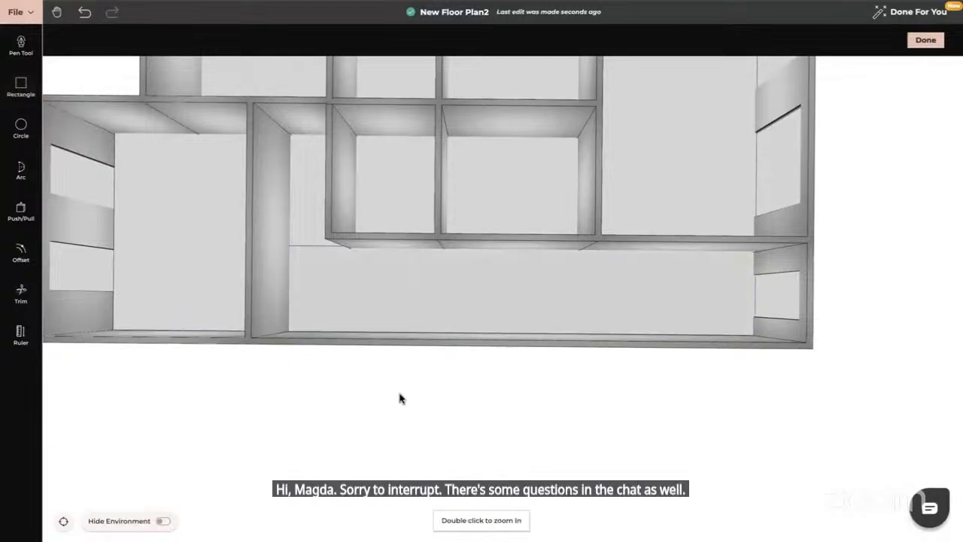
Step: Push the hallway rectangle down through the slab to cut it out and finish the custom product
click(21, 211)
click(539, 324)
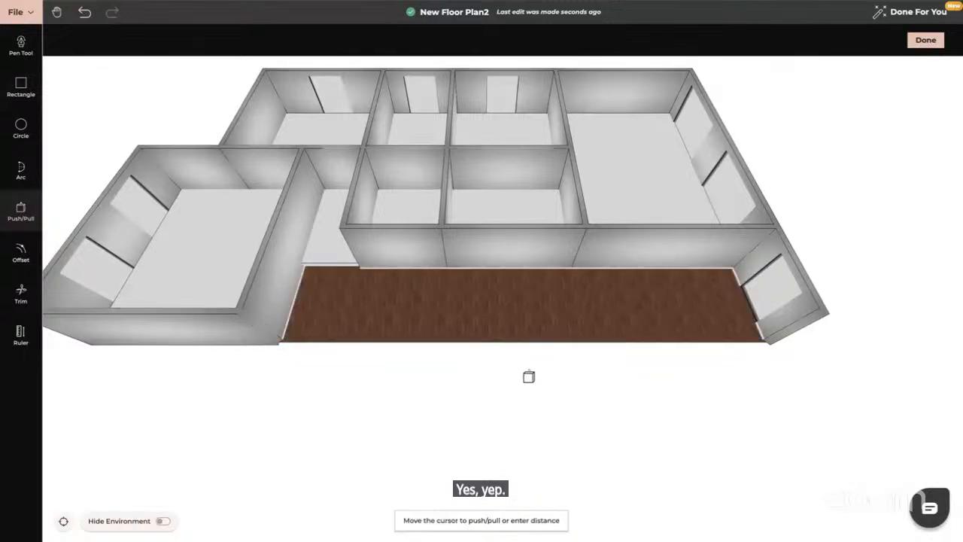
key(Escape)
key(Escape)
mouse_move(670, 369)
mouse_down()
mouse_move(678, 419)
mouse_move(673, 362)
mouse_up()
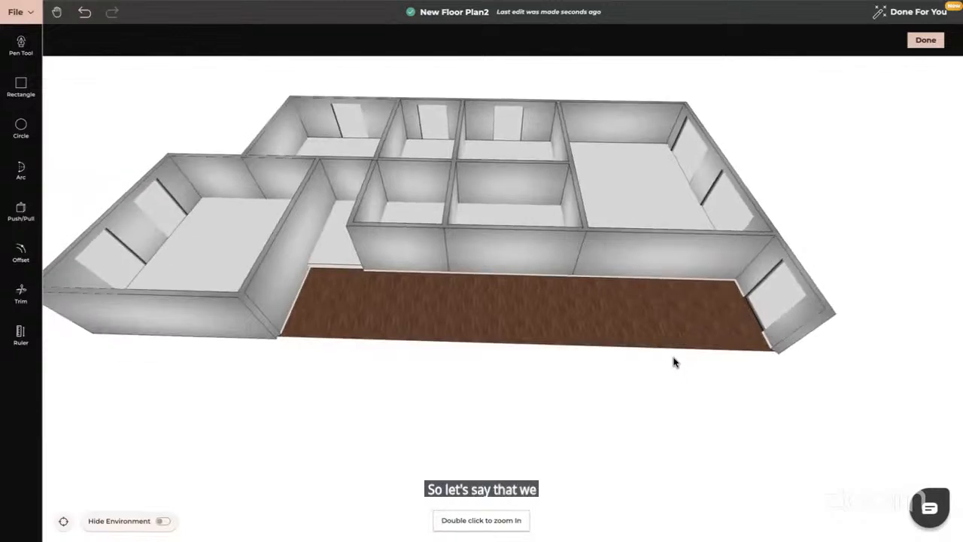
click(926, 41)
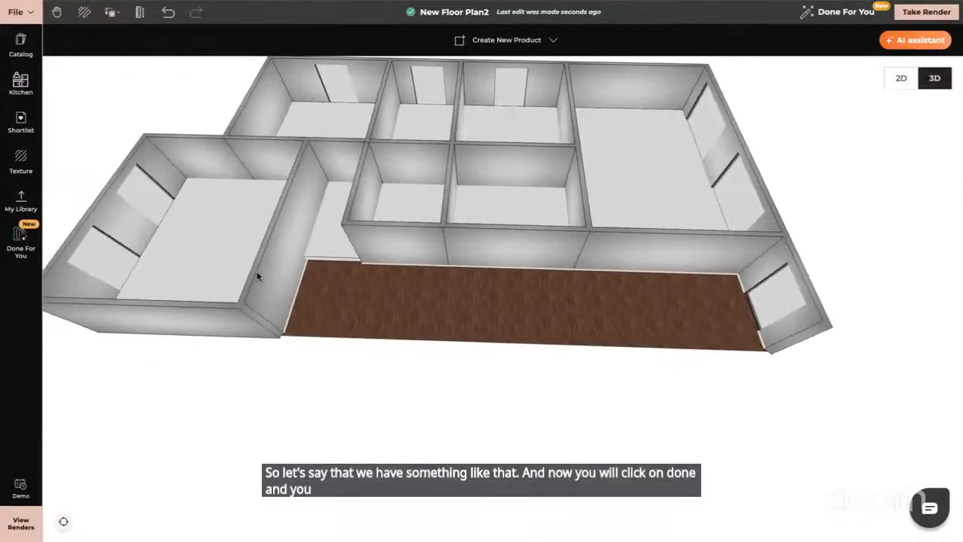
click(227, 256)
drag(457, 341, 463, 332)
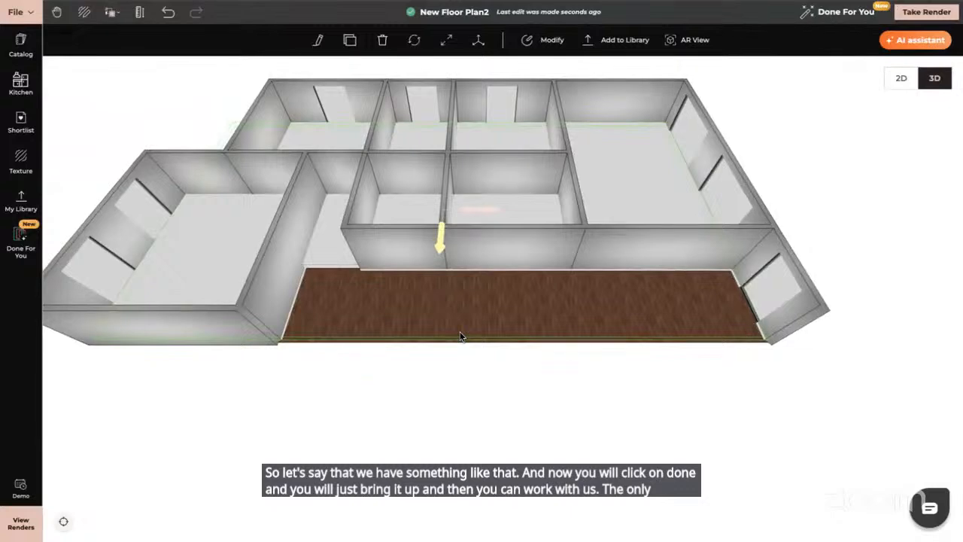
drag(461, 336, 463, 336)
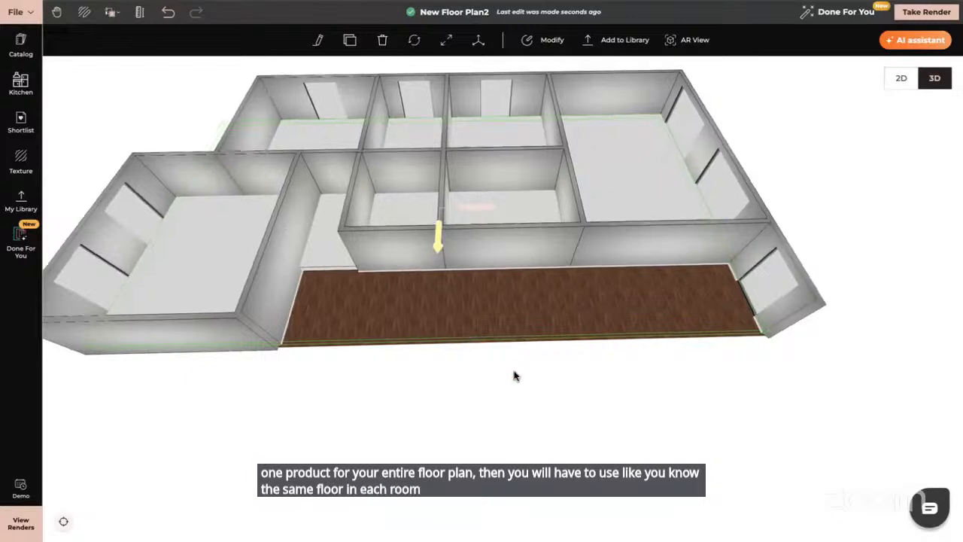
drag(523, 350, 512, 445)
key(Escape)
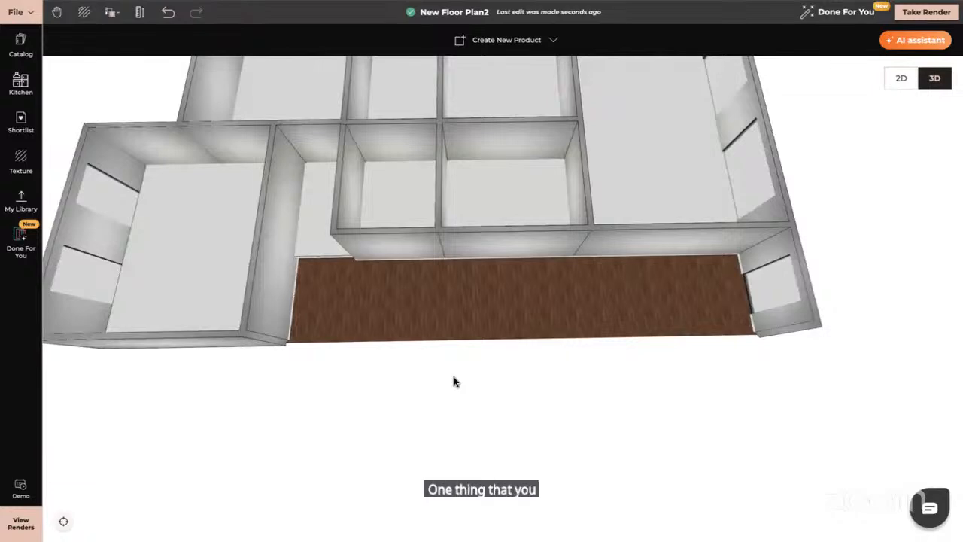
drag(454, 385, 457, 491)
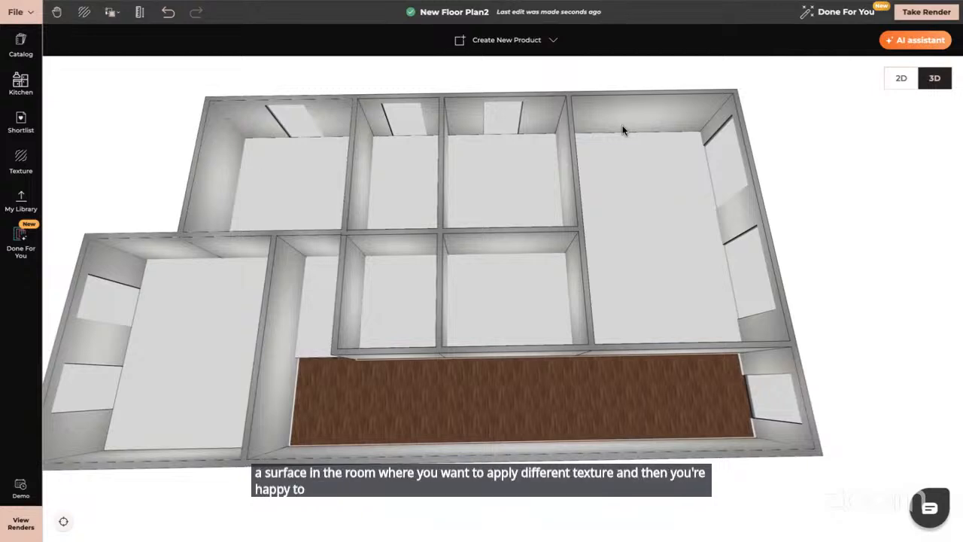
Step: Search the catalog for "stairs" and browse the available staircase models
mouse_move(606, 1)
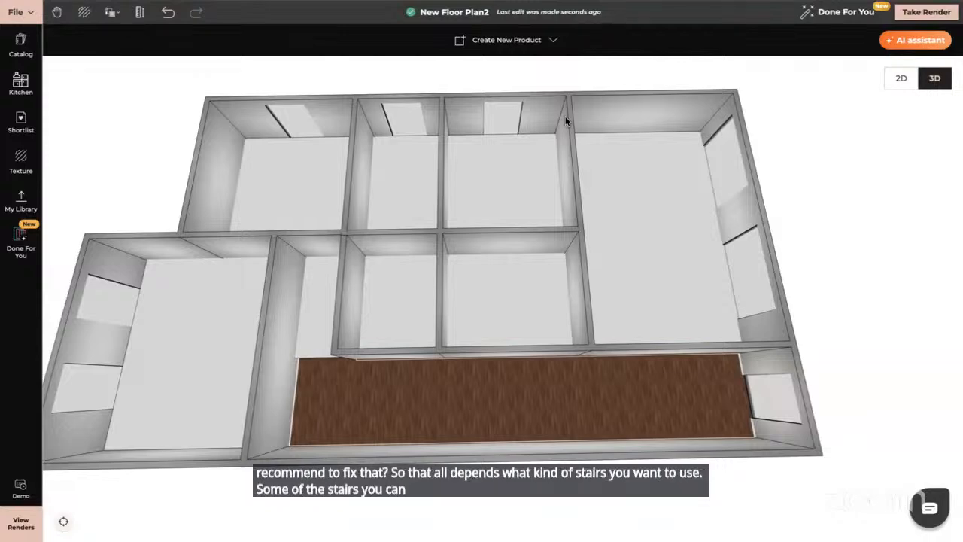
click(21, 45)
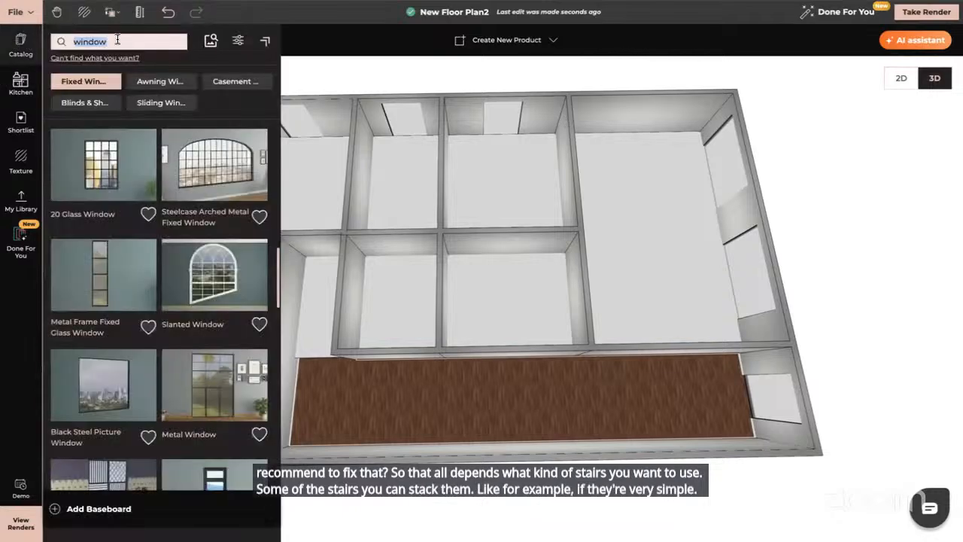
key(BackSpace)
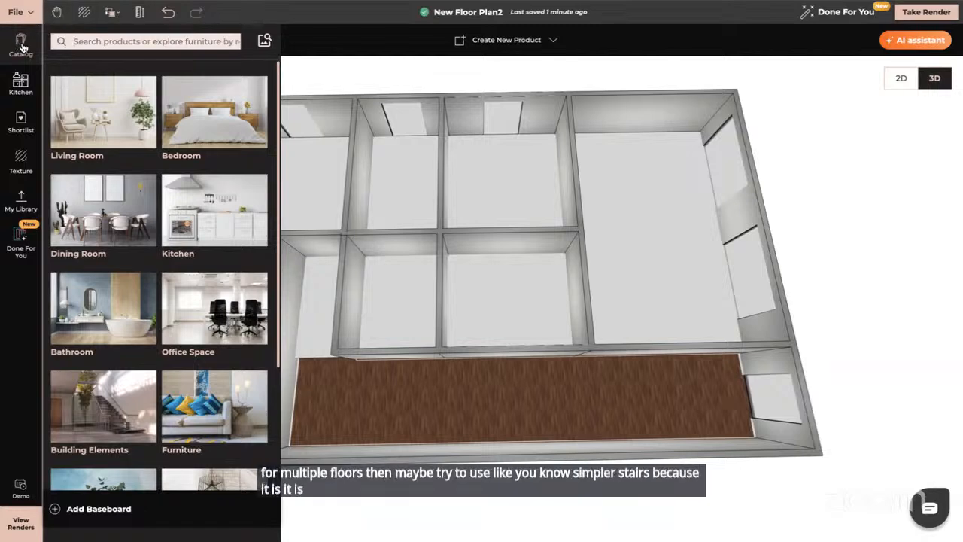
click(103, 45)
text(stairs)
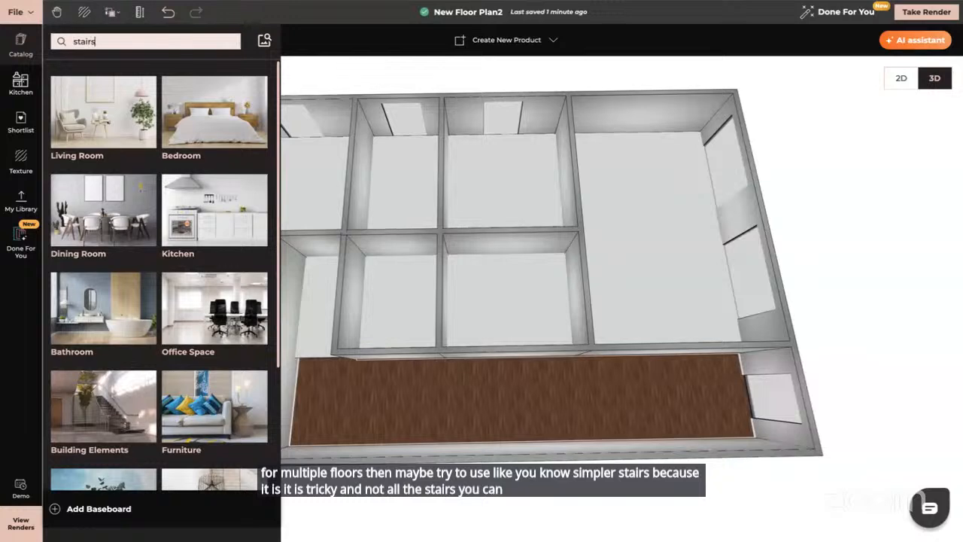
key(Return)
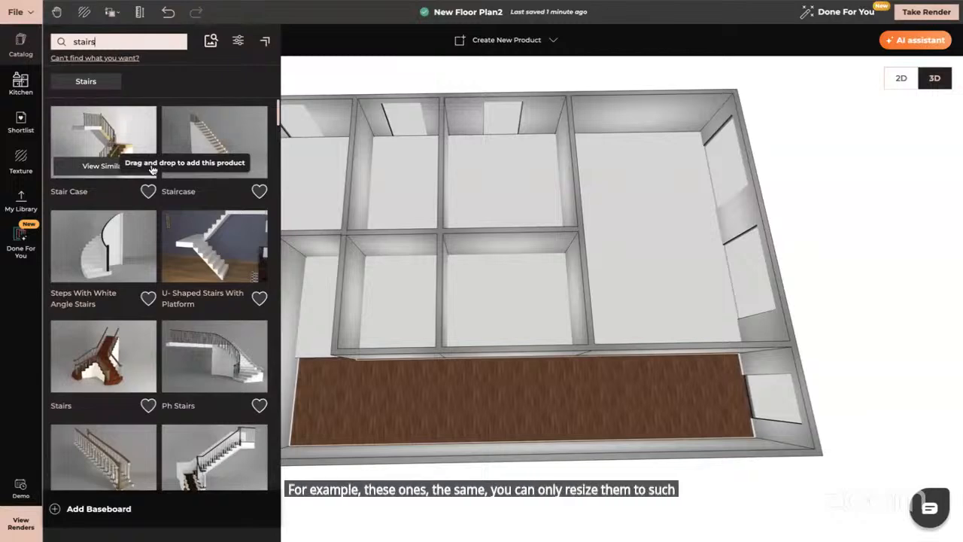
scroll(208, 336, down, 3)
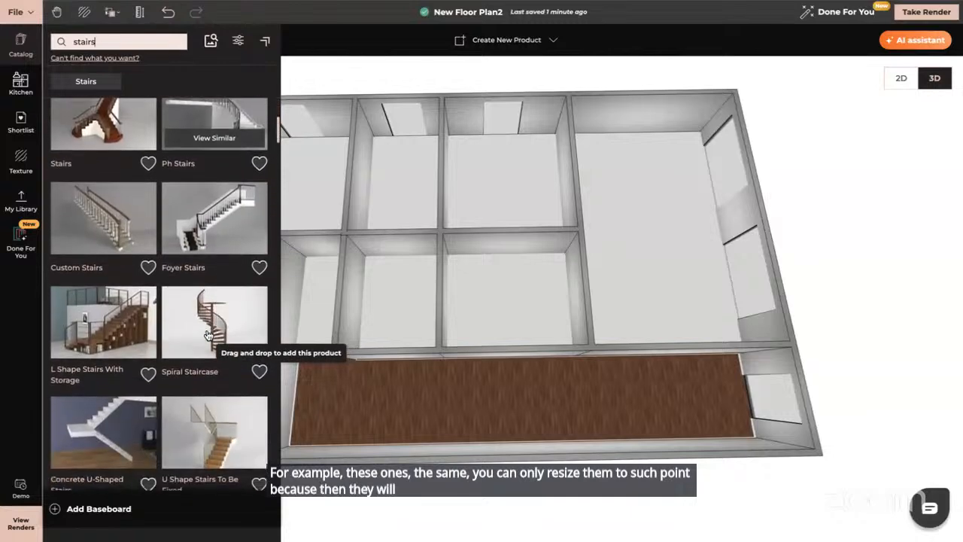
scroll(209, 336, down, 3)
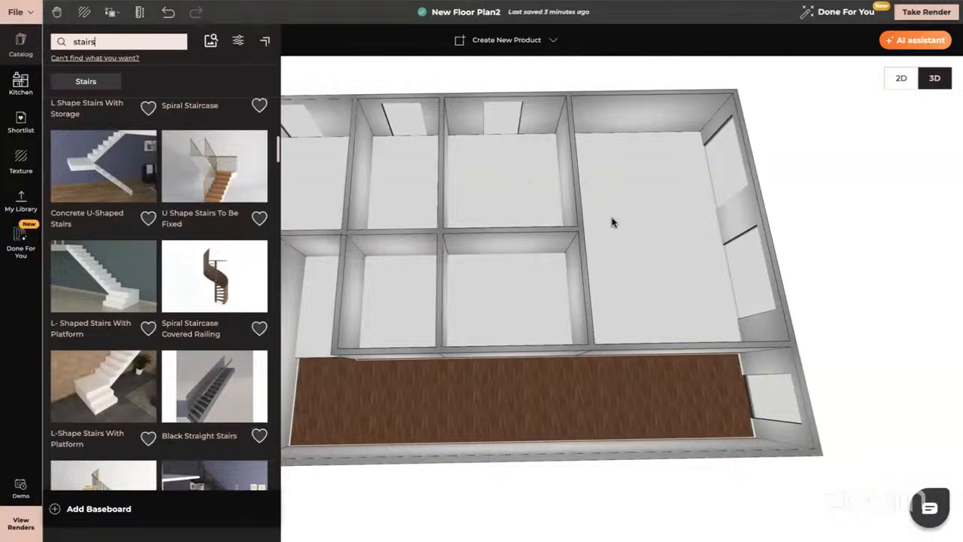
Step: Search the product catalog for "door" in place of the stairs search
click(594, 336)
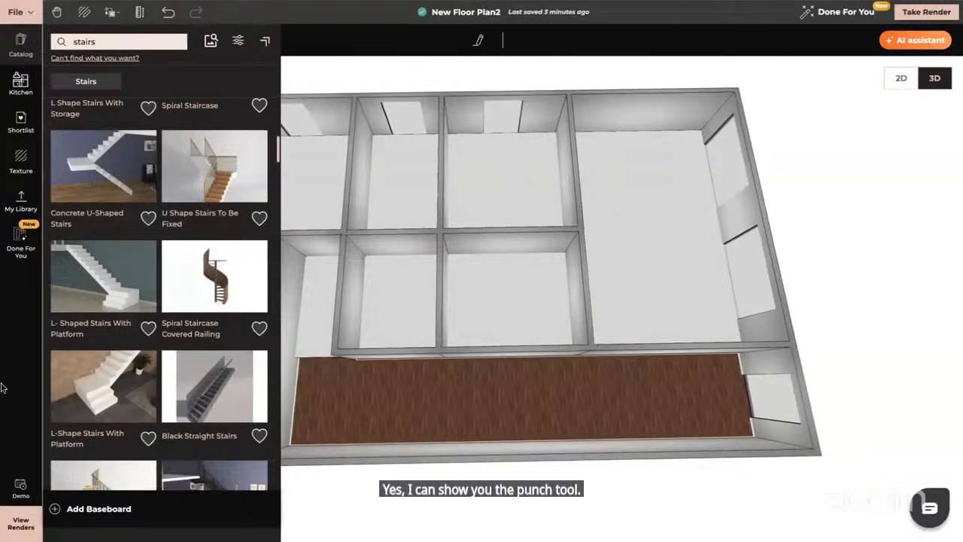
key(Escape)
drag(484, 363, 602, 320)
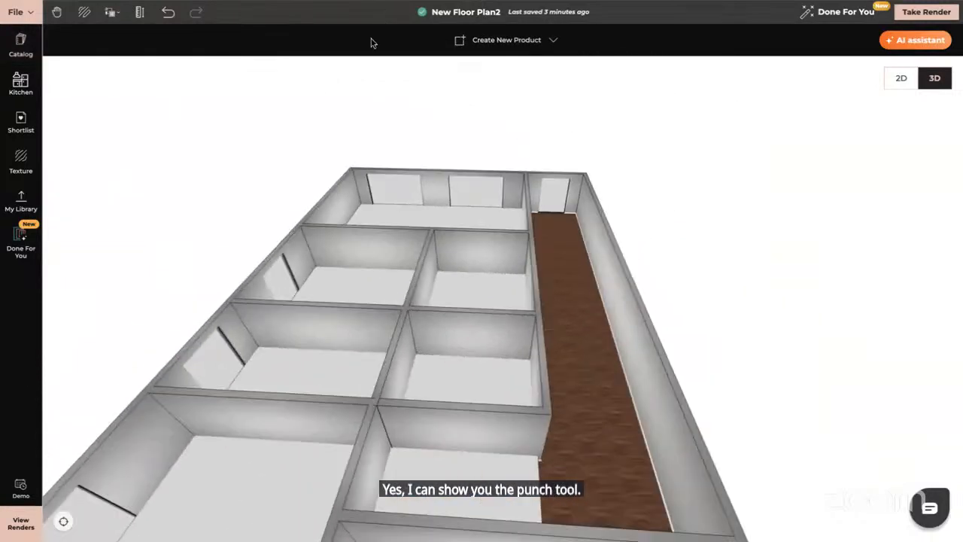
click(21, 43)
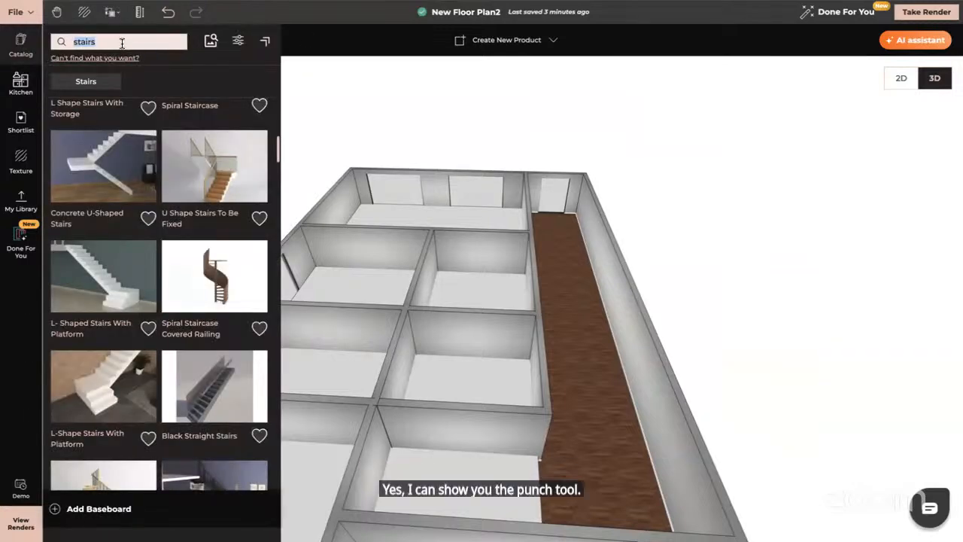
key(BackSpace)
text(door)
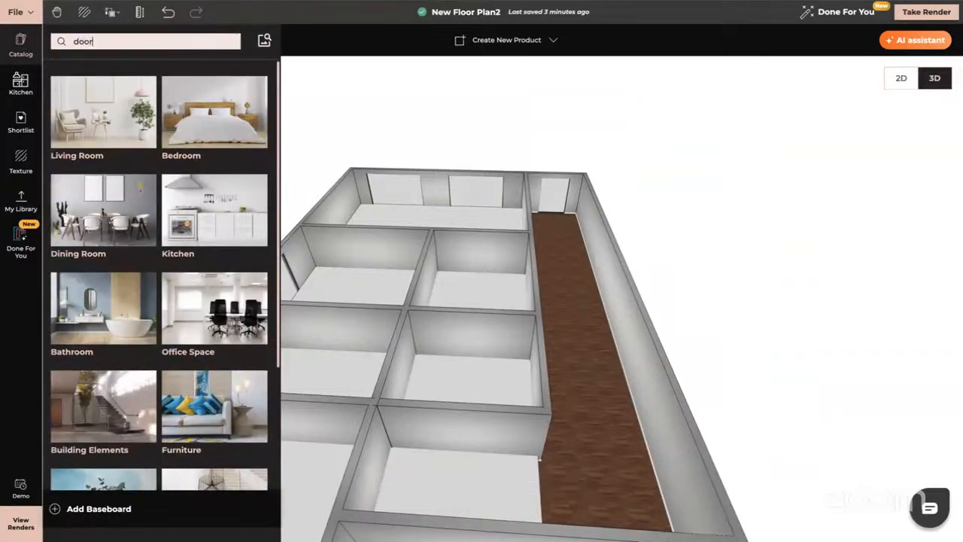
key(Return)
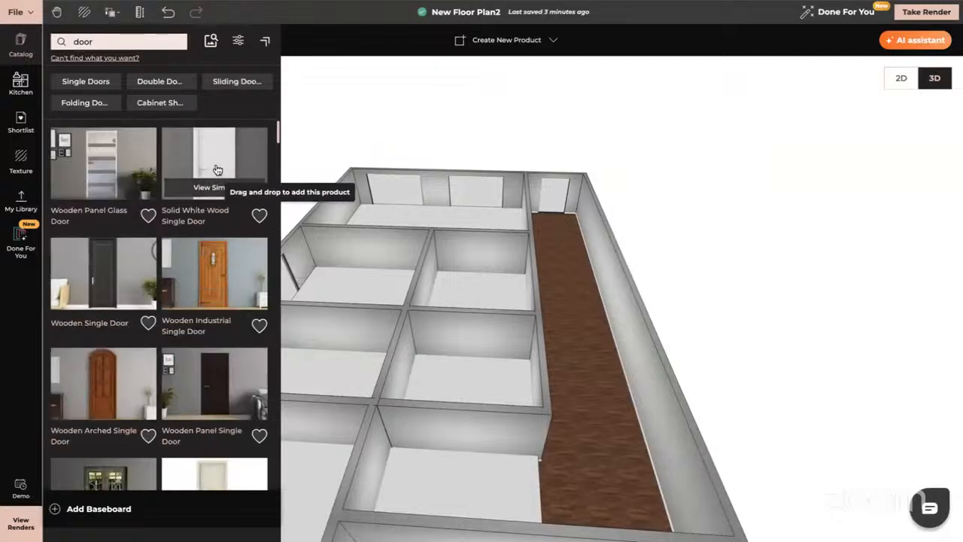
Step: Place the Wooden Single Door on the interior wall separating the large end room from the neighbouring room
drag(83, 285, 423, 235)
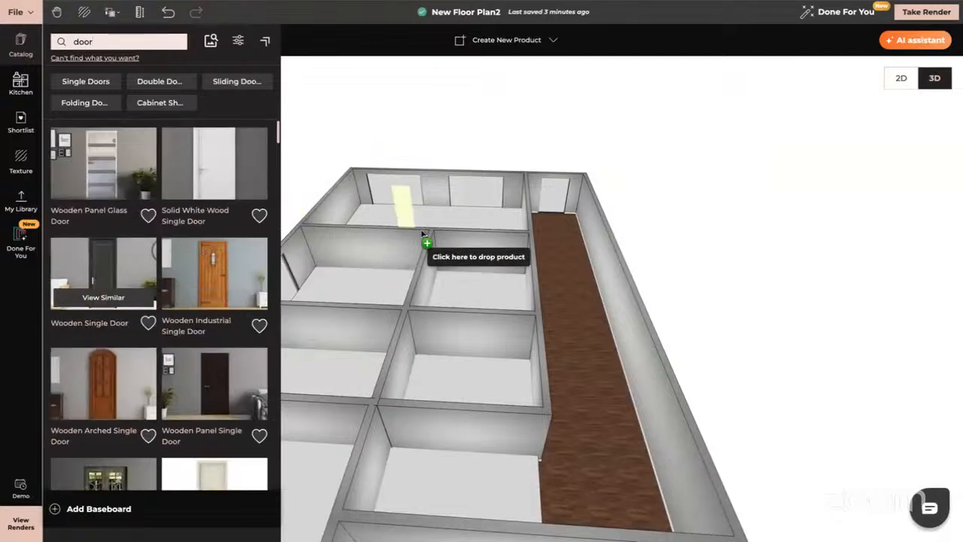
click(390, 254)
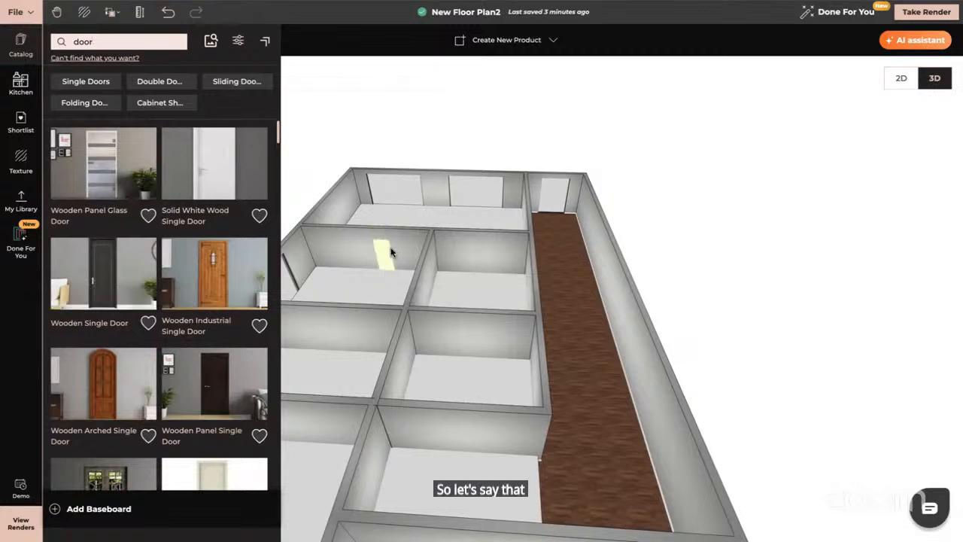
click(385, 258)
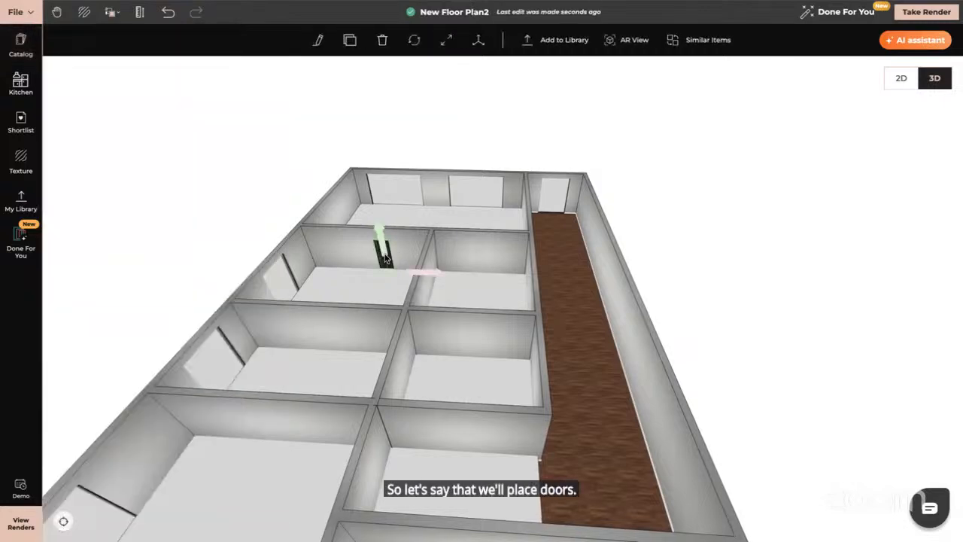
drag(464, 294, 307, 288)
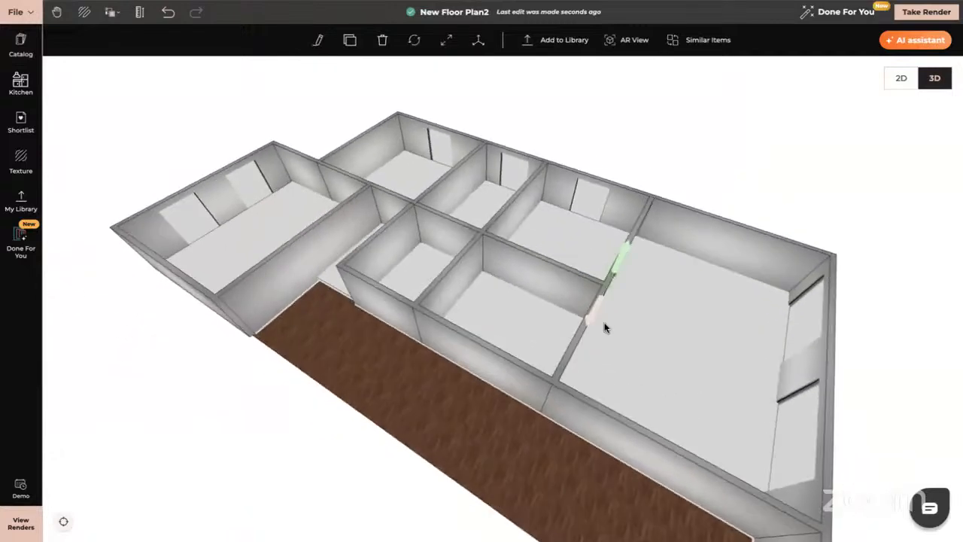
drag(606, 328, 637, 294)
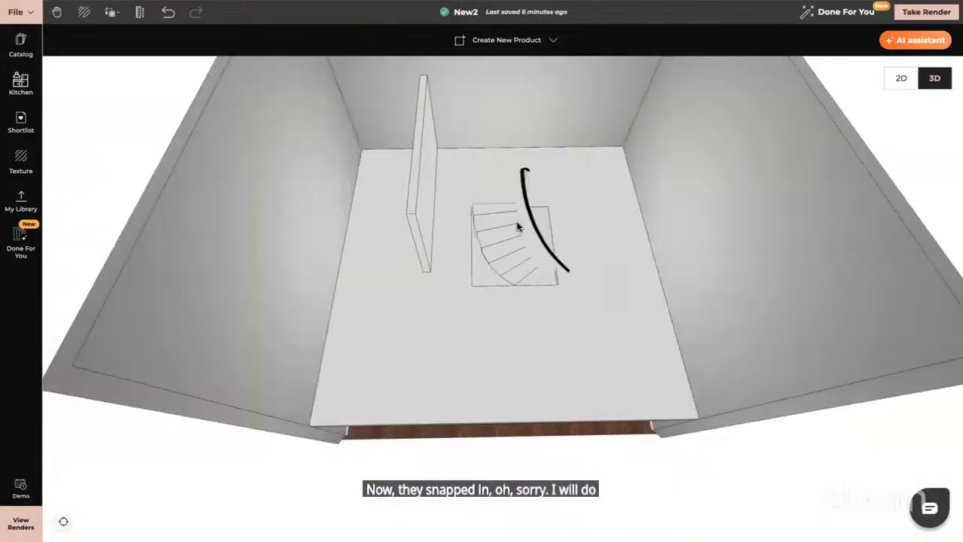
Step: In the New2 project with the staircase opening and freestanding wall, search the catalog for "door"
mouse_move(517, 224)
mouse_down()
mouse_move(497, 254)
mouse_move(524, 227)
mouse_up()
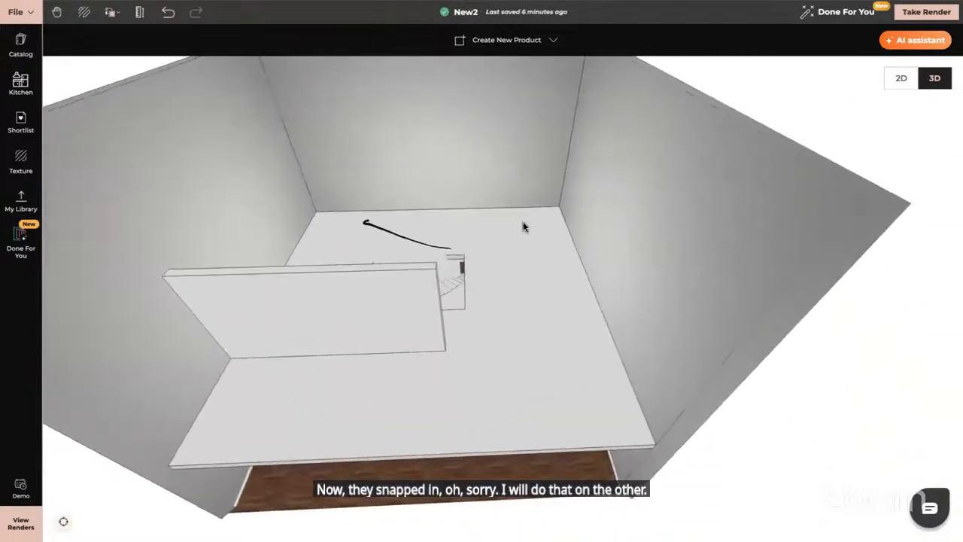
click(21, 44)
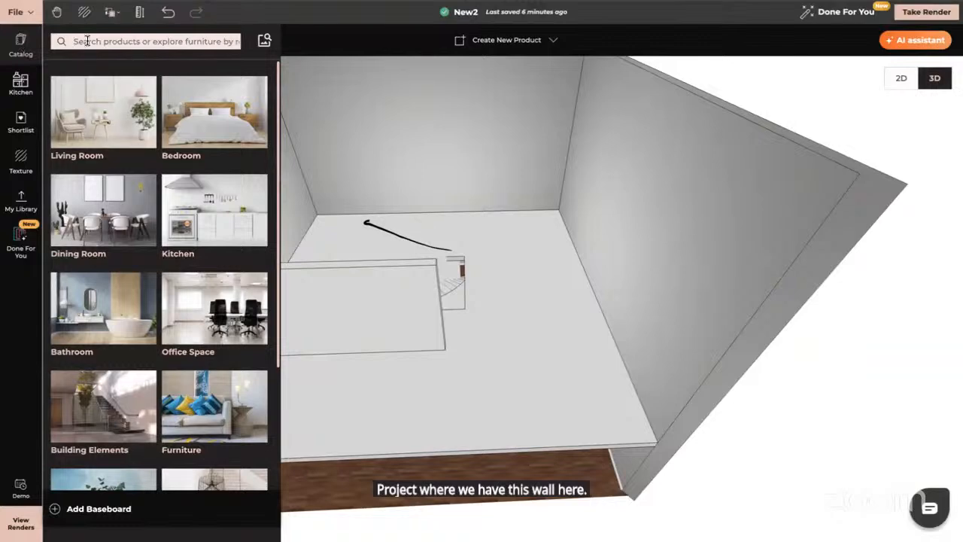
click(87, 41)
text(door)
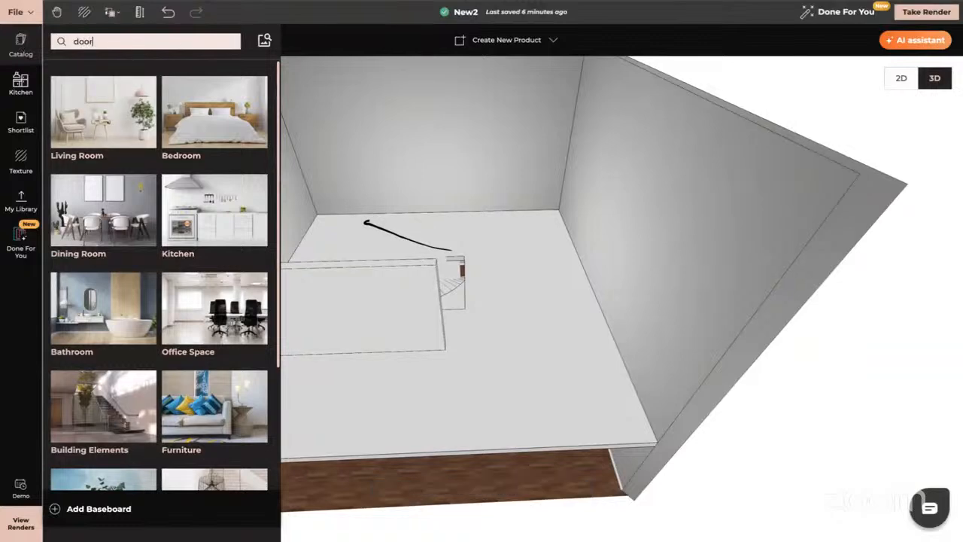
key(Return)
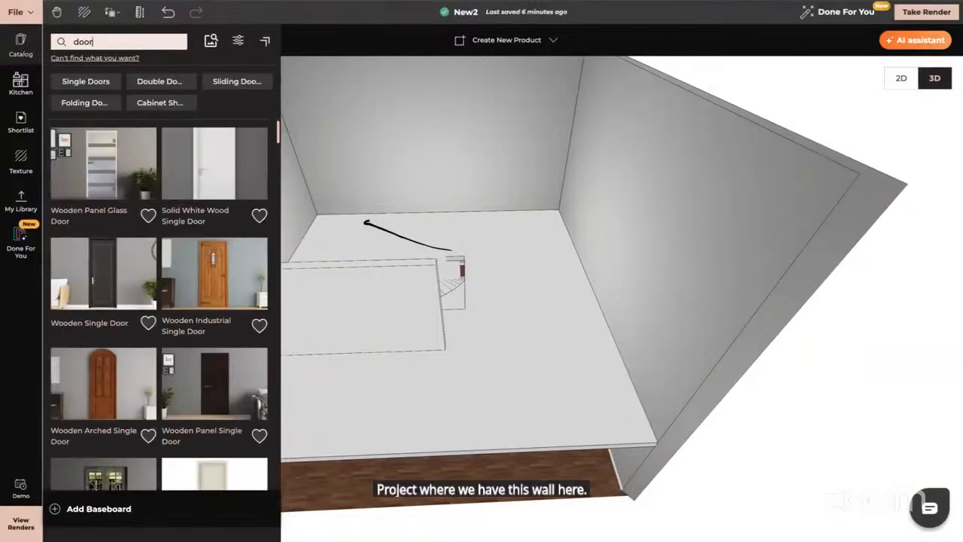
Step: Place the Wooden Single Door on the room wall beside the end of the freestanding custom wall
click(128, 272)
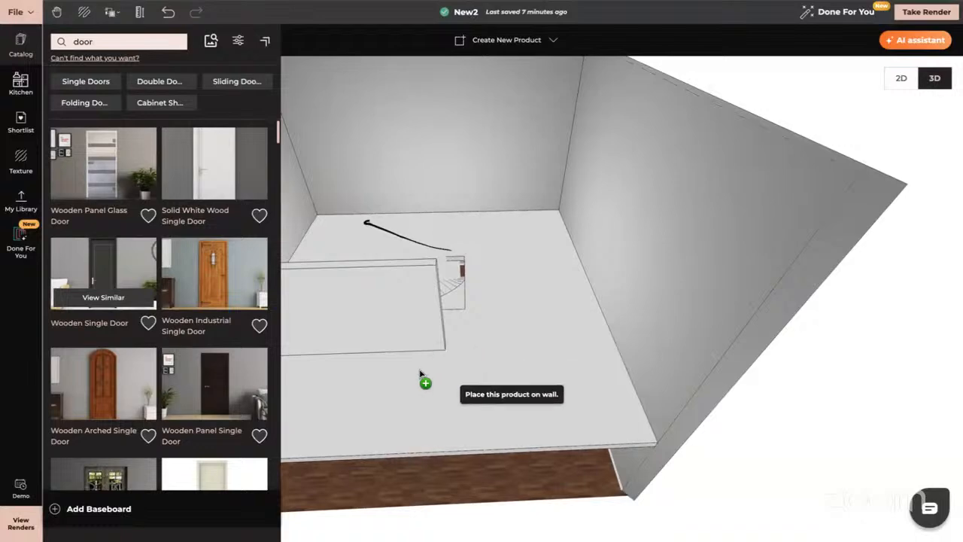
drag(363, 365, 128, 206)
click(19, 44)
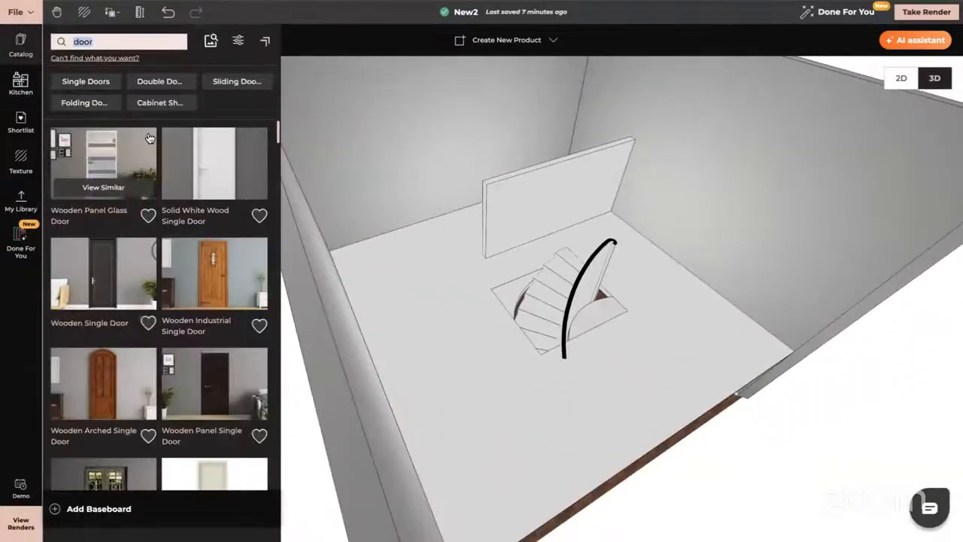
click(103, 275)
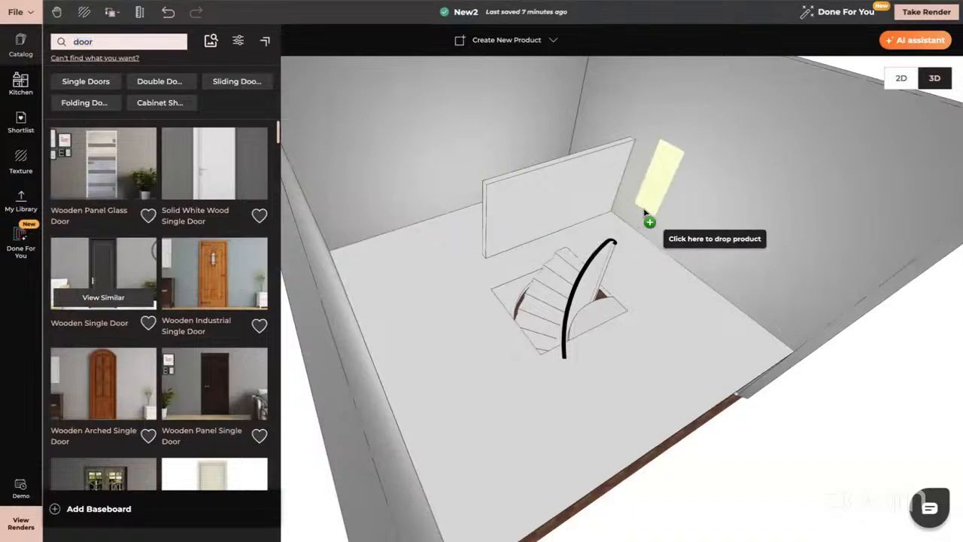
click(648, 248)
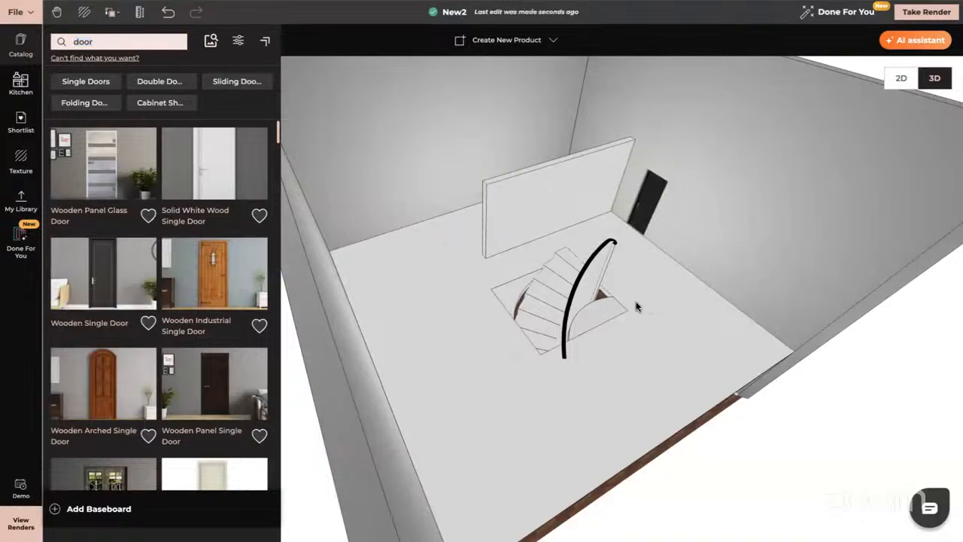
Step: Enable free movement for the door, move it off the room wall towards the freestanding wall, and activate its rotation
click(652, 208)
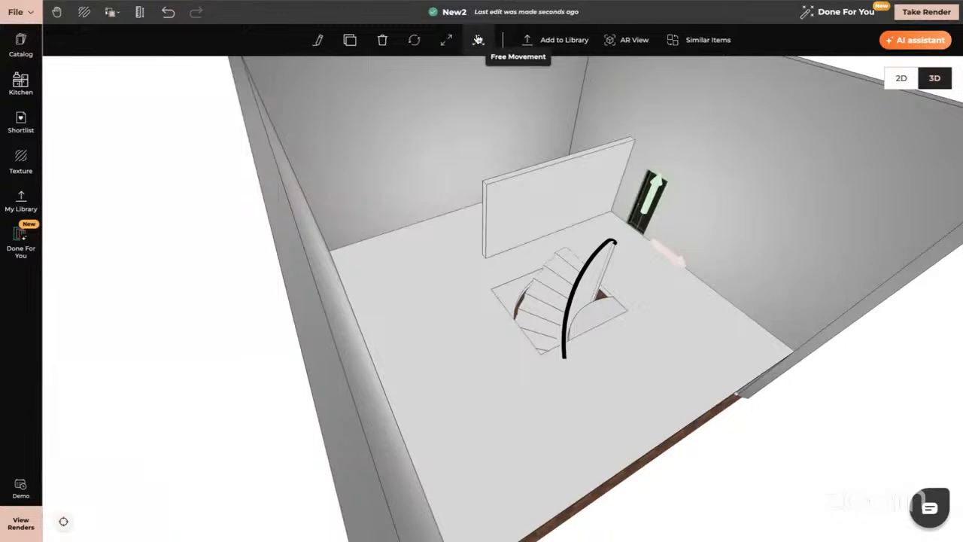
click(477, 40)
click(600, 246)
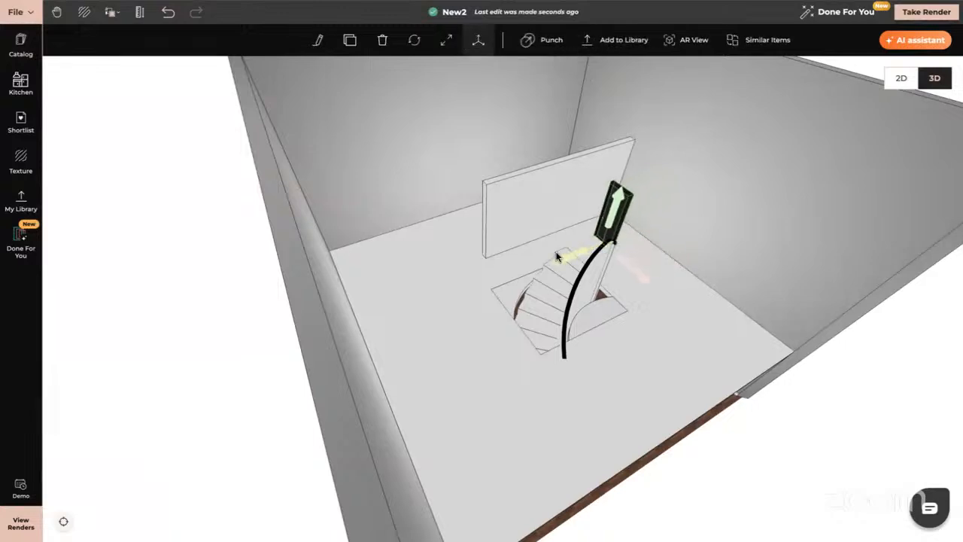
click(420, 42)
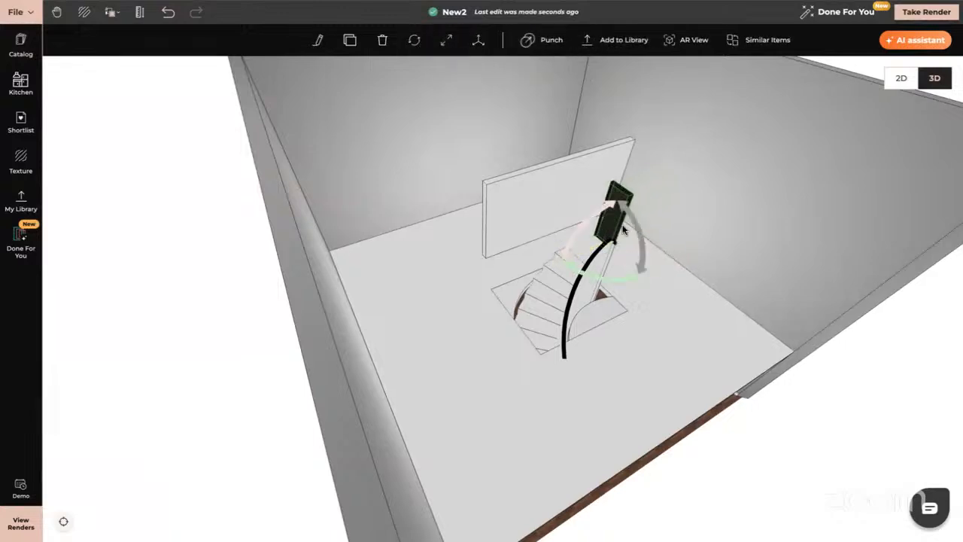
Step: Align the door with the freestanding wall beside the staircase and move it into the wall
drag(636, 281, 630, 219)
drag(474, 261, 401, 249)
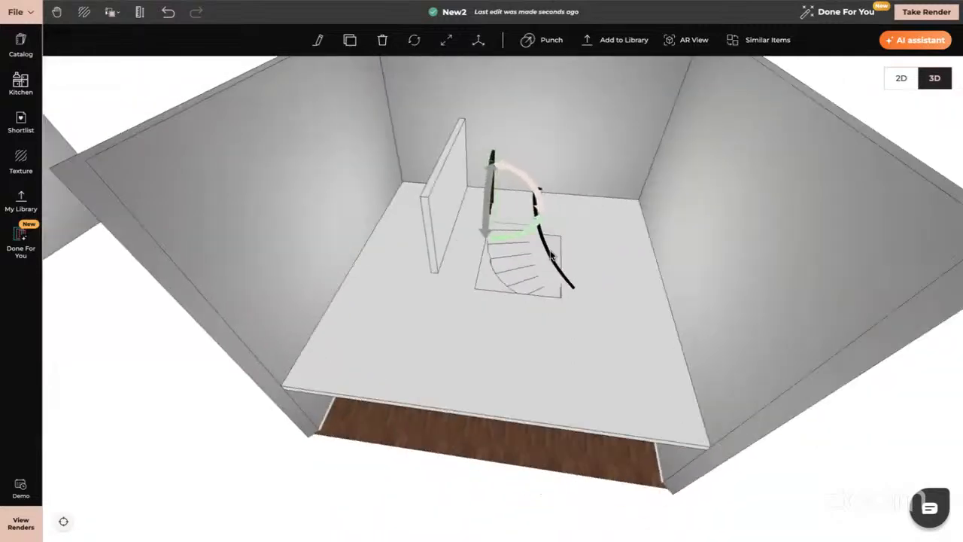
click(481, 164)
drag(524, 216, 490, 216)
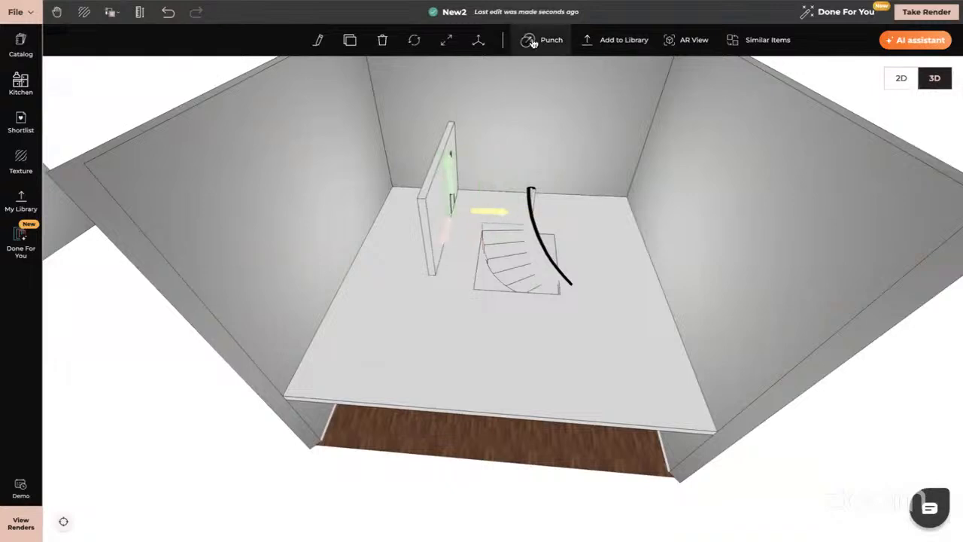
Step: Resize the door in the freestanding wall, setting its depth to 0.2 m
drag(452, 301, 470, 363)
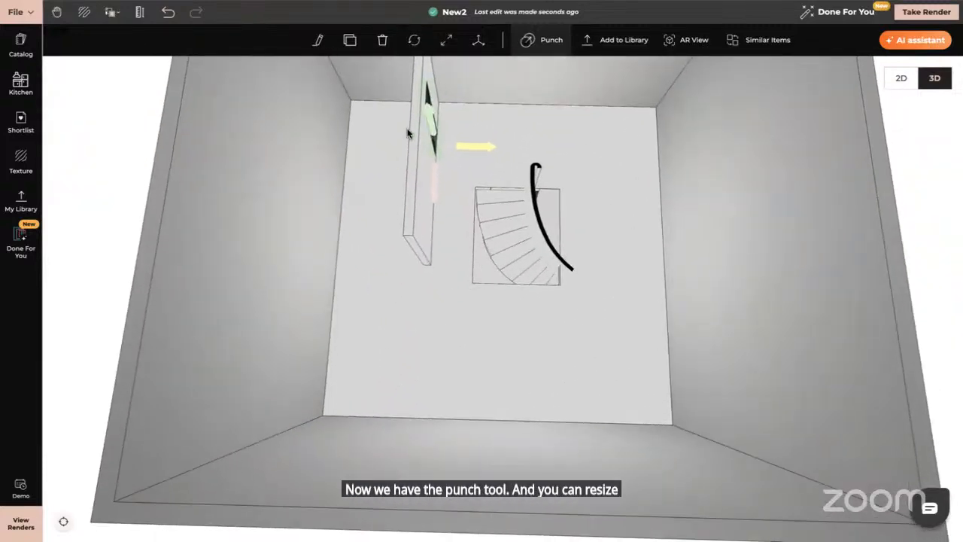
click(446, 43)
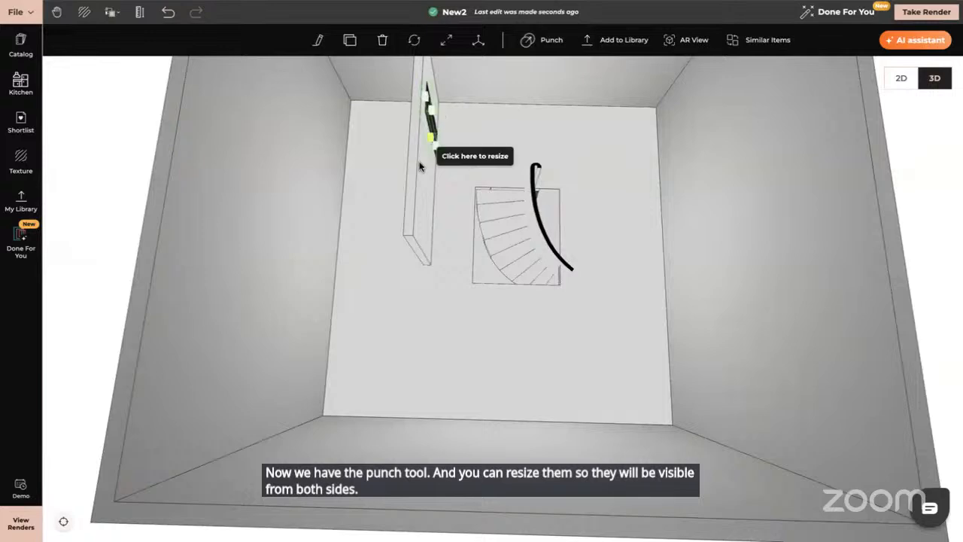
drag(440, 115, 441, 152)
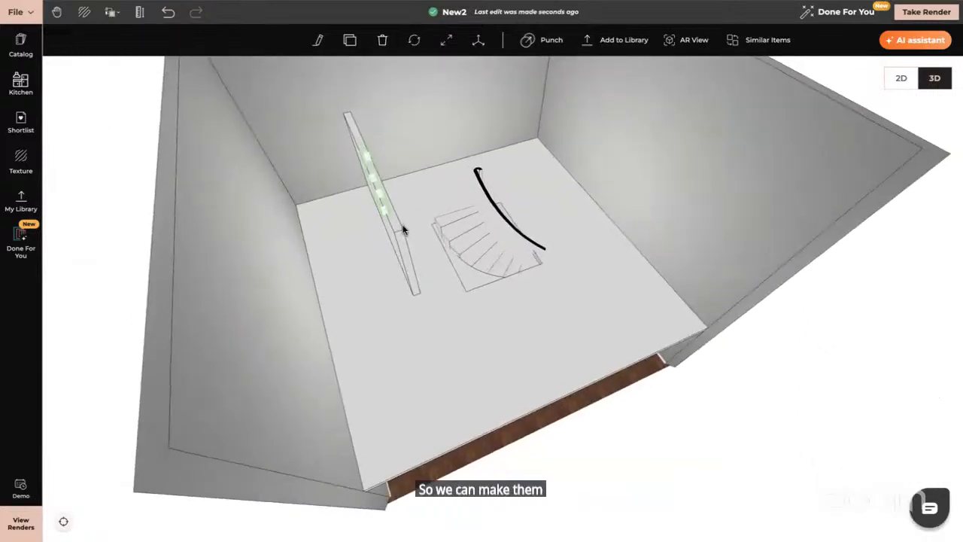
drag(404, 230, 390, 232)
click(317, 40)
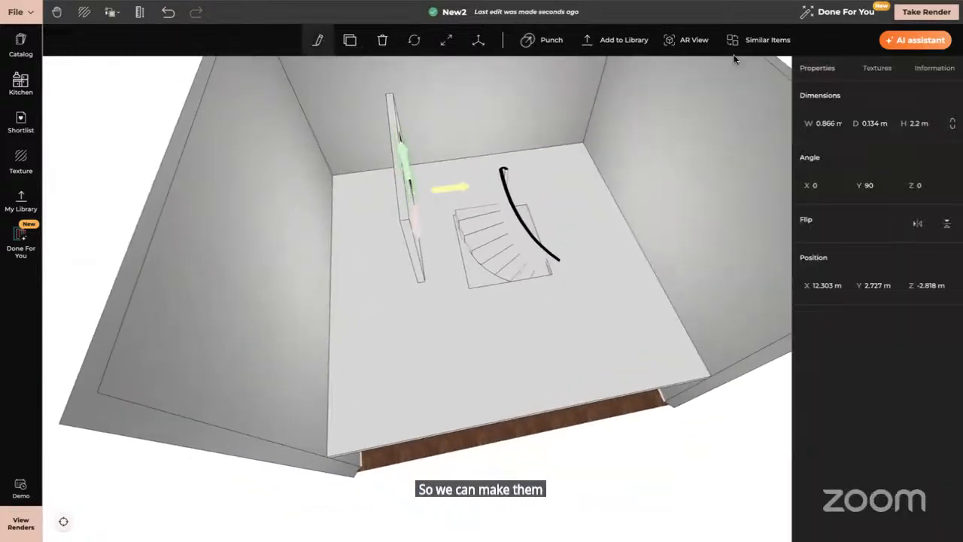
click(874, 122)
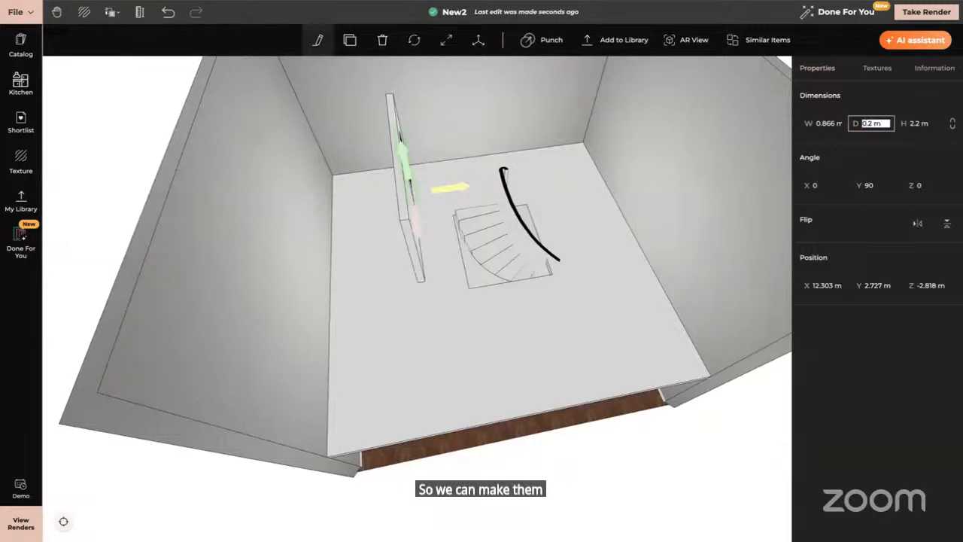
key(Escape)
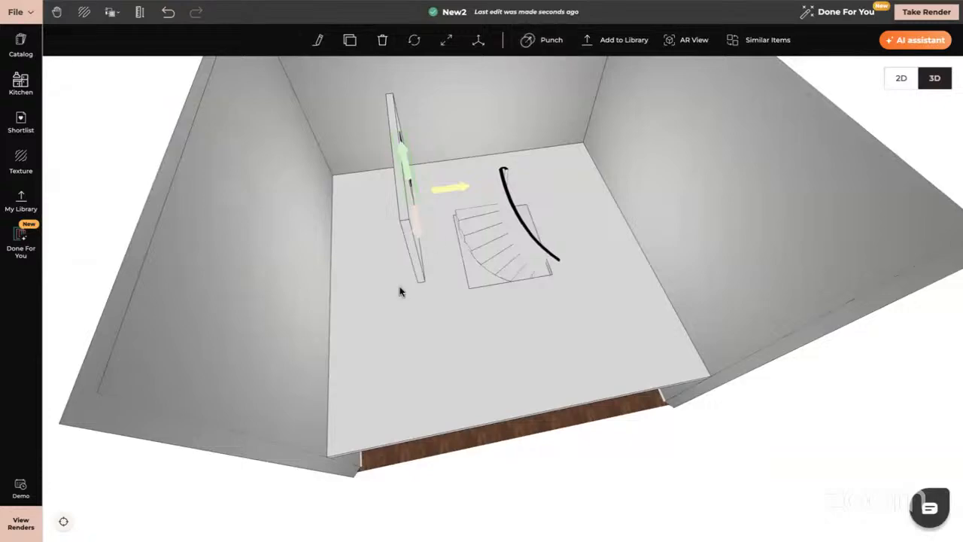
Step: Apply the Punch tool to the door in the freestanding wall
mouse_move(400, 292)
mouse_down()
mouse_move(497, 261)
mouse_move(437, 277)
mouse_move(334, 262)
mouse_move(374, 267)
mouse_move(385, 292)
mouse_up()
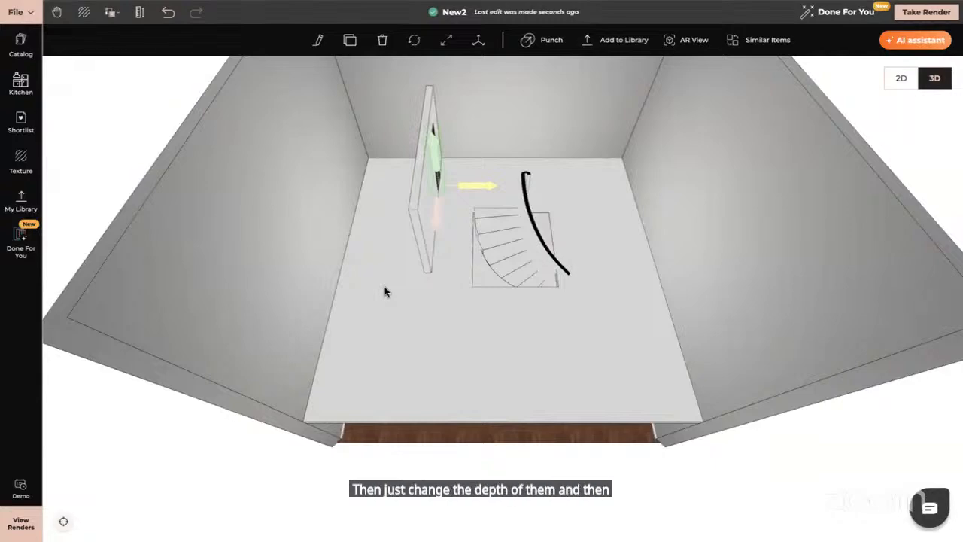
drag(654, 337, 527, 333)
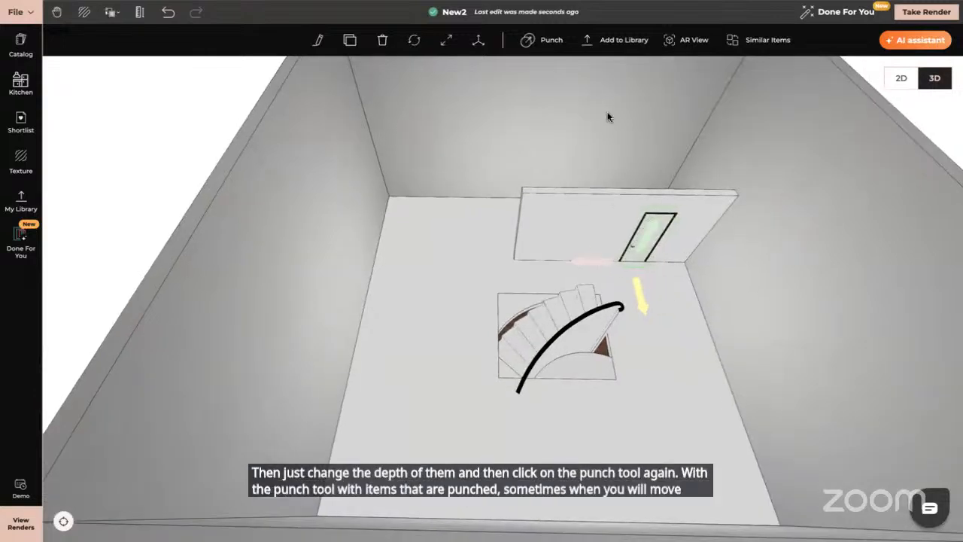
click(531, 44)
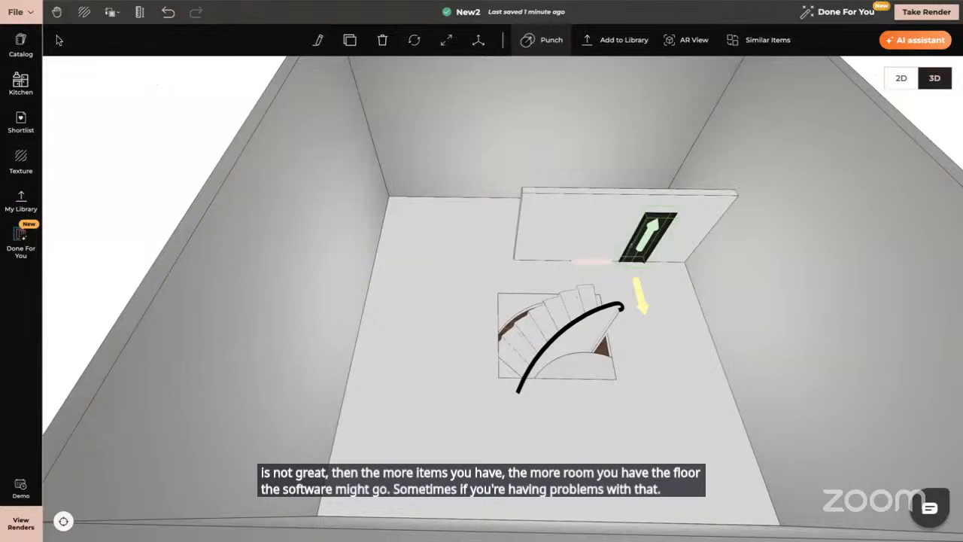
Step: Look through the 3D project settings, down to the navigation sensitivity and mode options
click(28, 15)
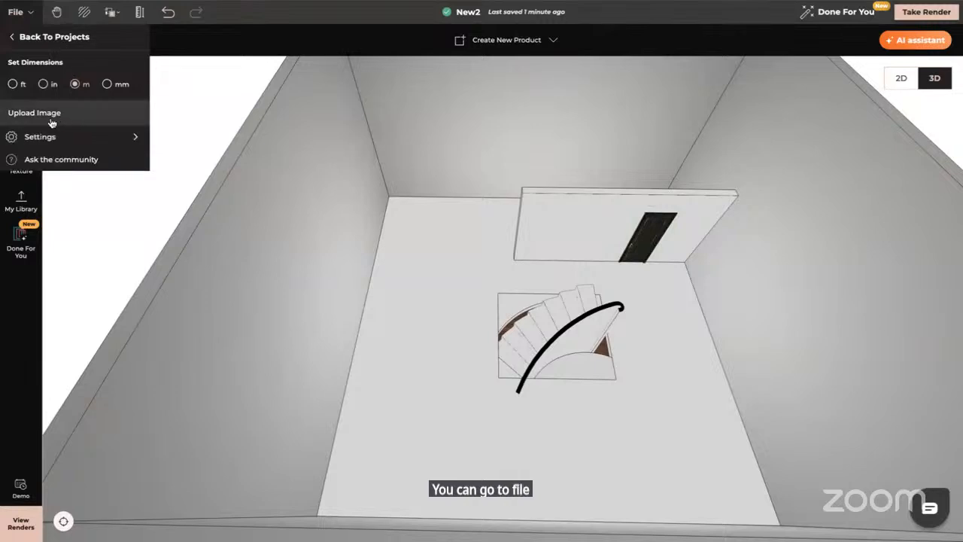
mouse_move(52, 137)
scroll(215, 241, down, 3)
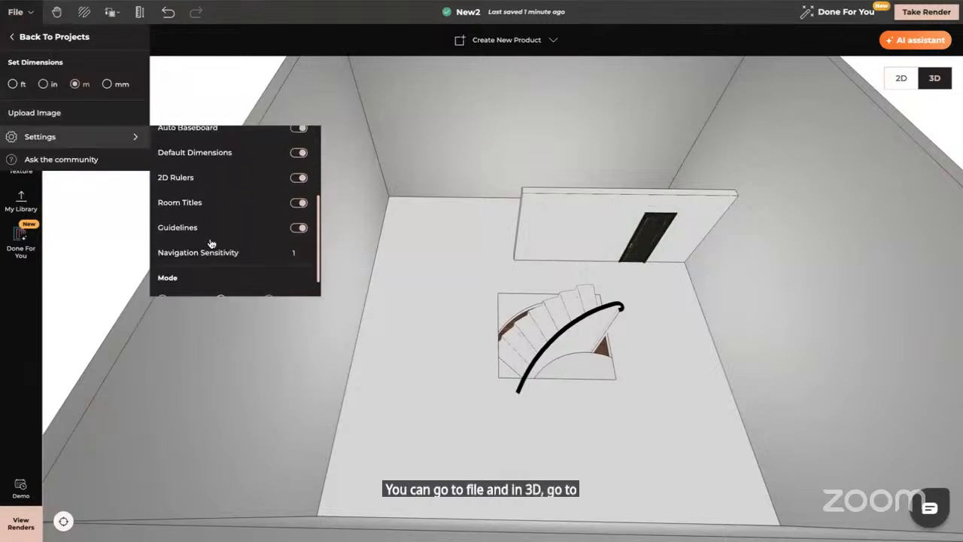
scroll(212, 243, down, 1)
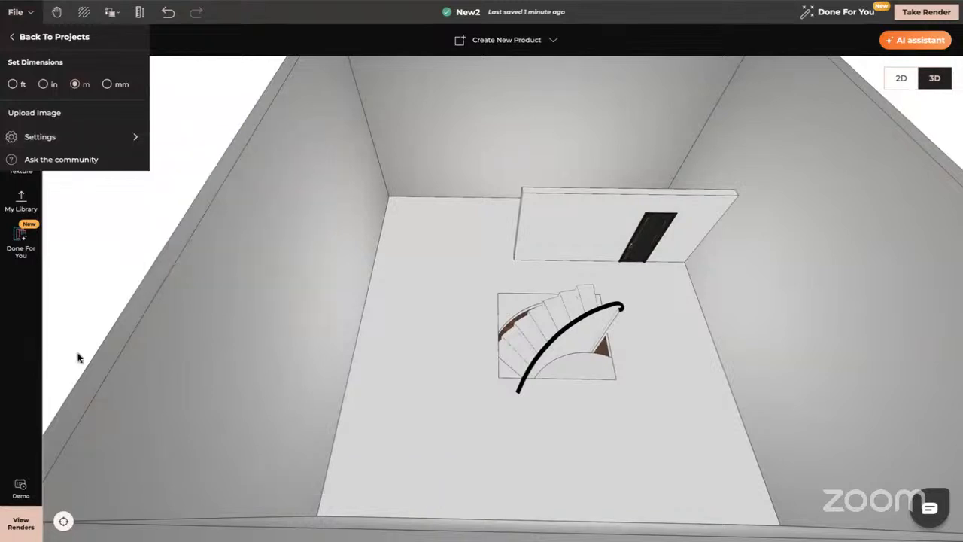
click(20, 319)
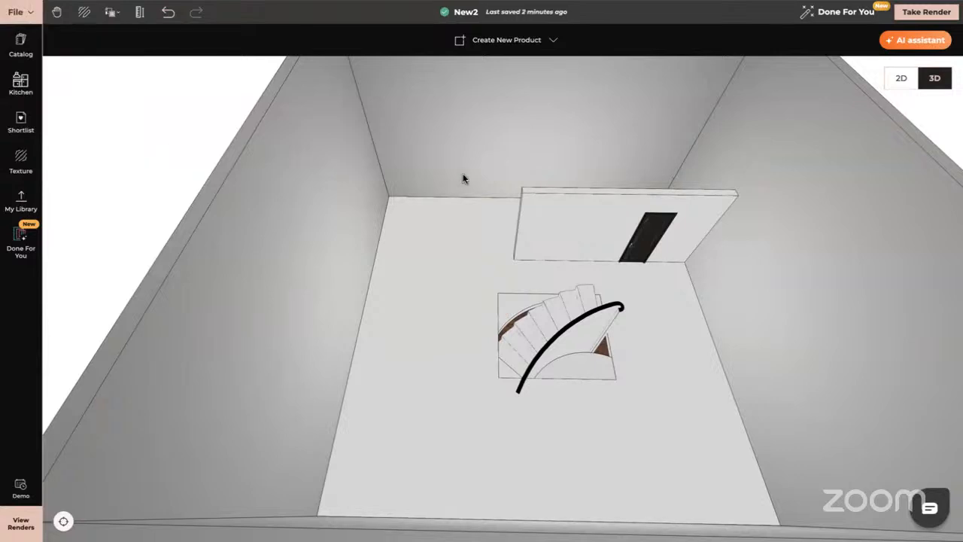
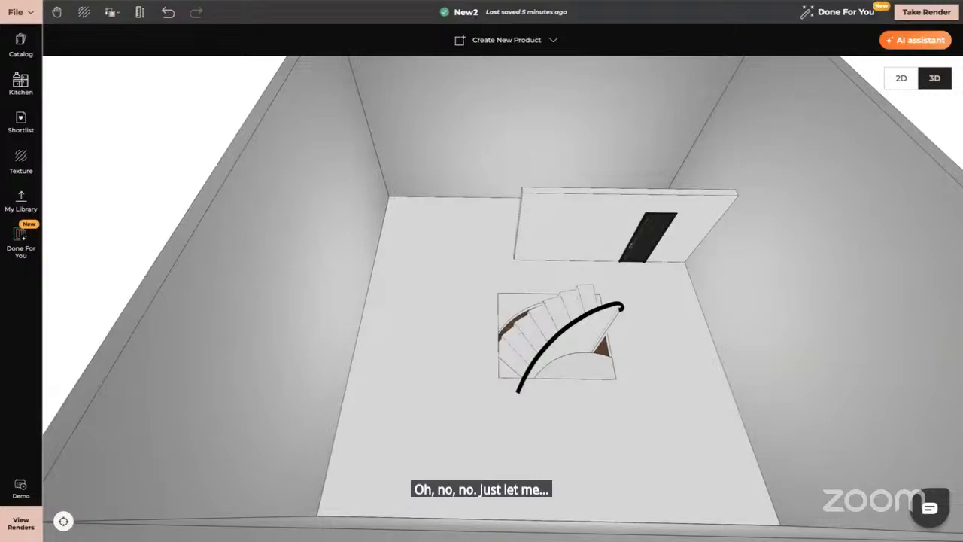
Step: Switch to the projects overview and browse all saved projects for a finished design
key(ctrl+Tab)
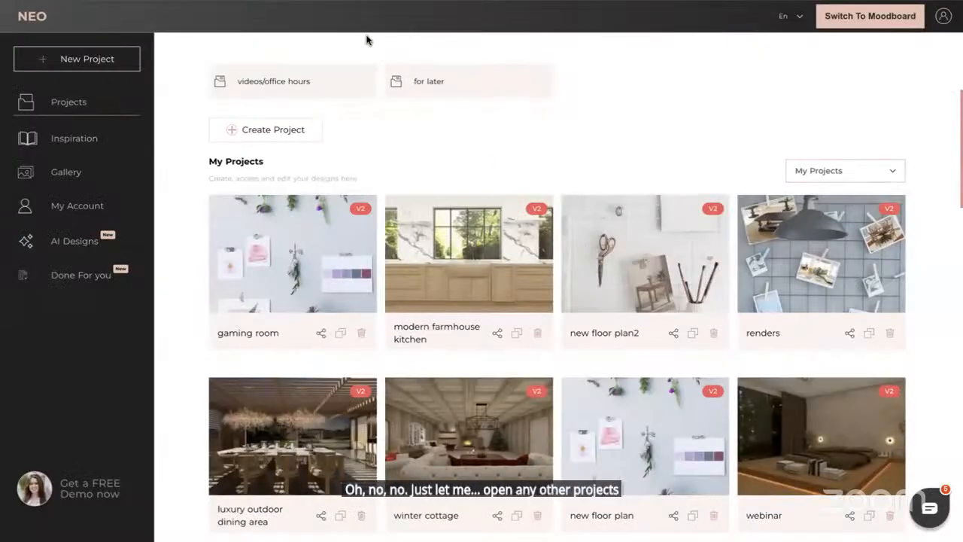
scroll(602, 377, down, 3)
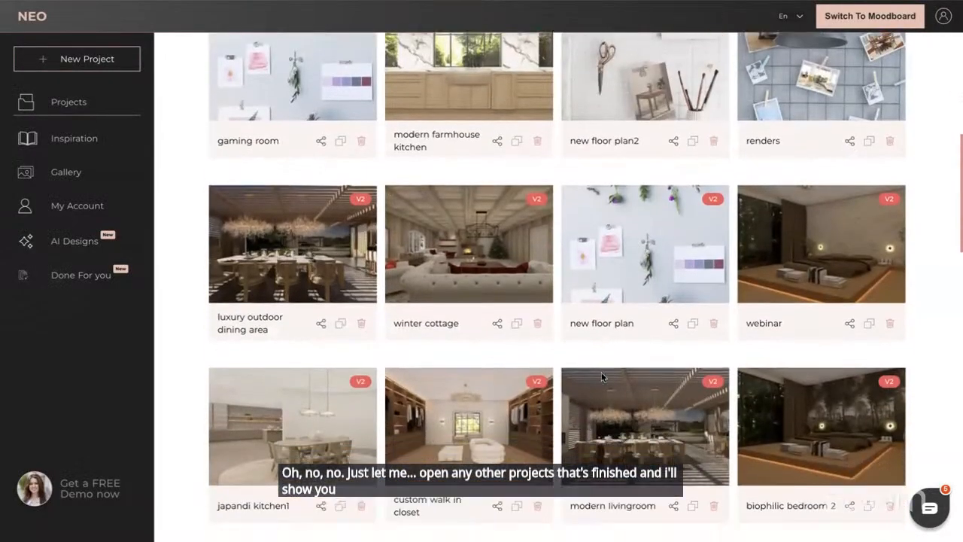
scroll(601, 377, down, 6)
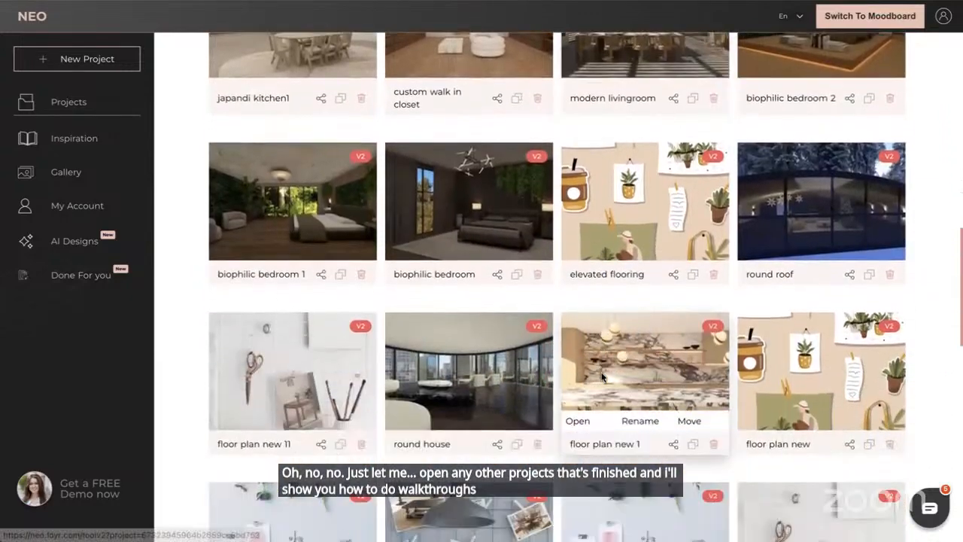
scroll(602, 377, down, 7)
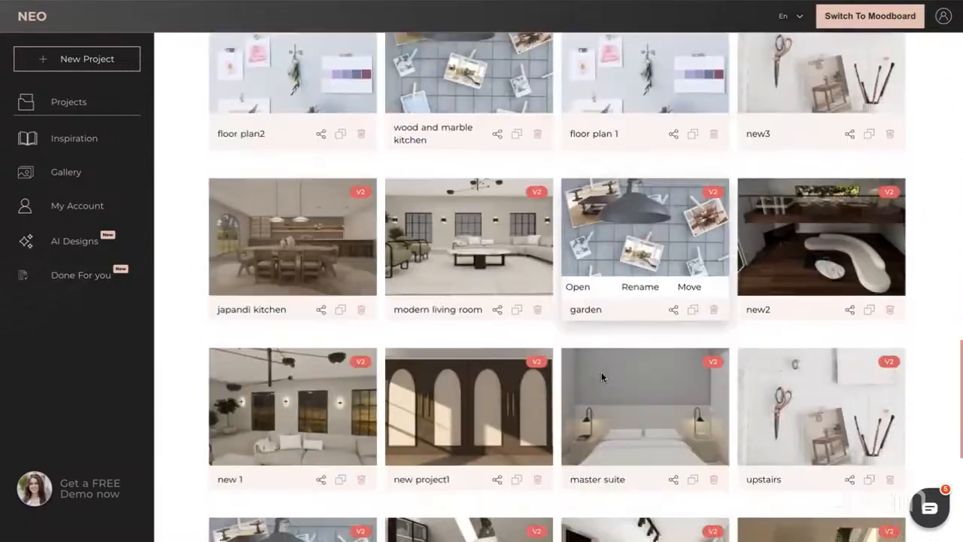
scroll(601, 376, down, 5)
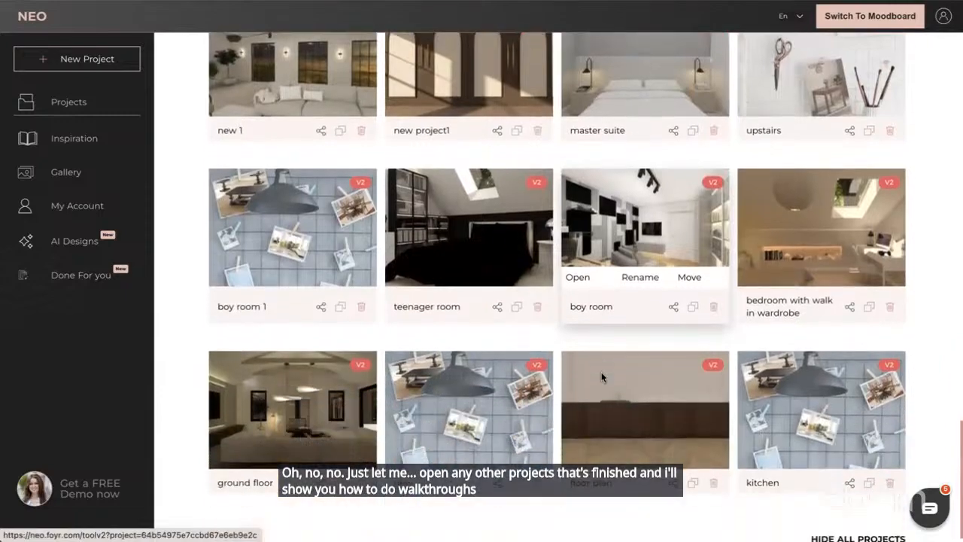
scroll(601, 376, down, 3)
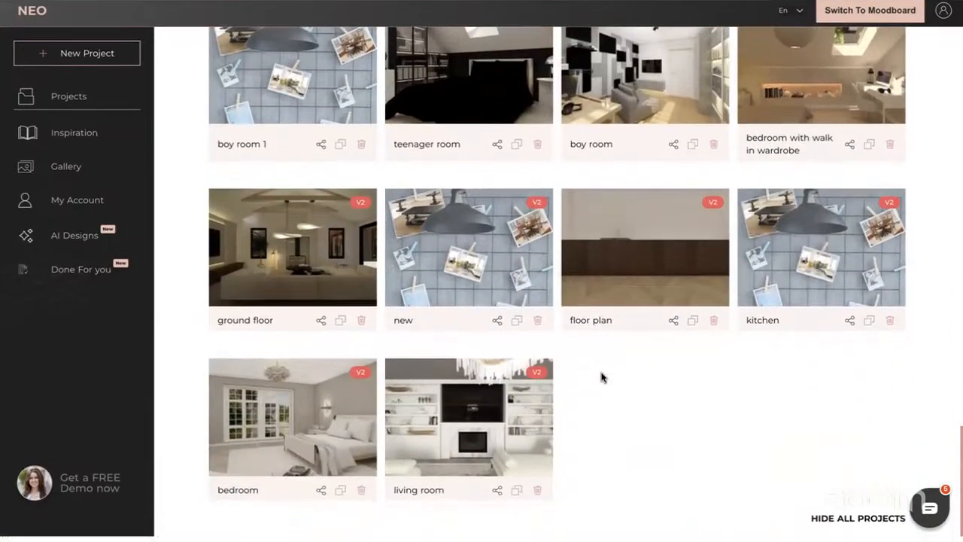
scroll(601, 377, up, 15)
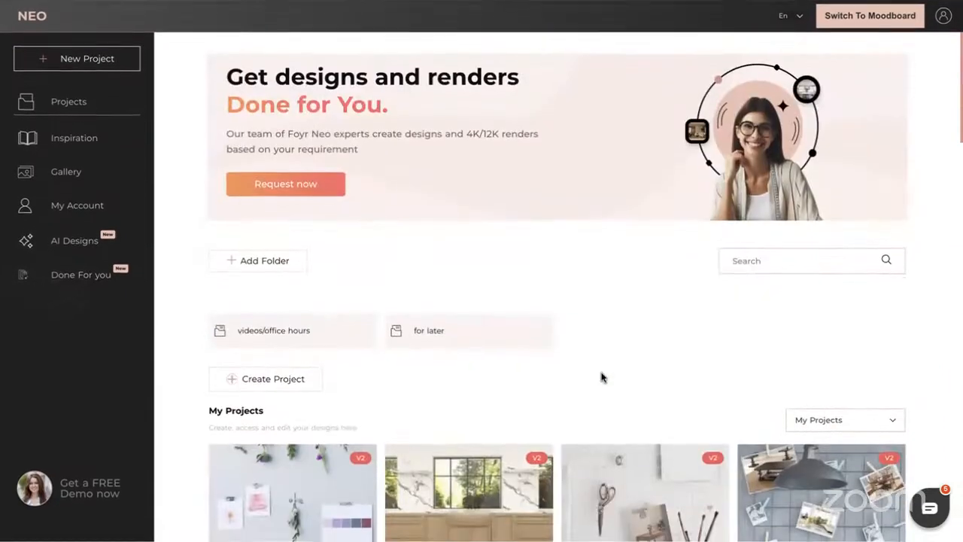
scroll(602, 377, down, 5)
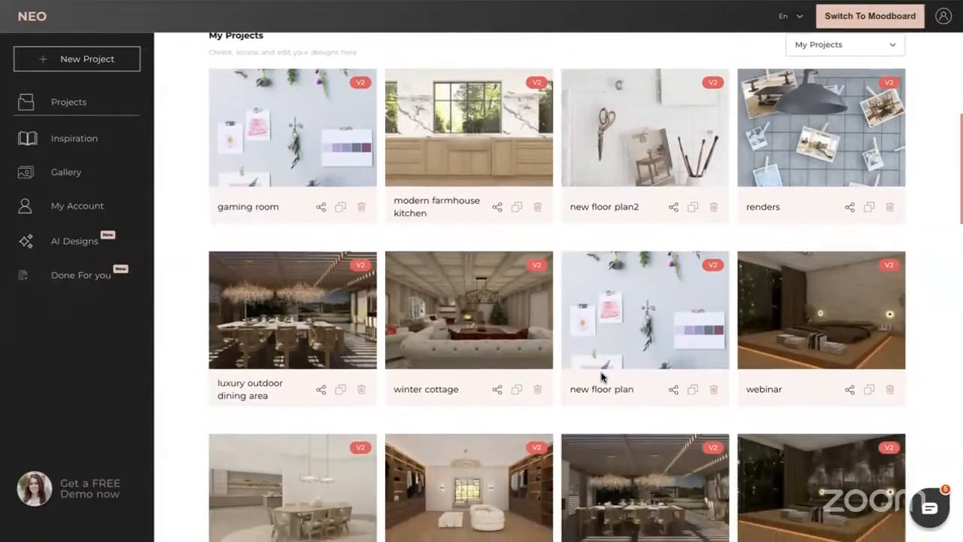
scroll(601, 376, down, 3)
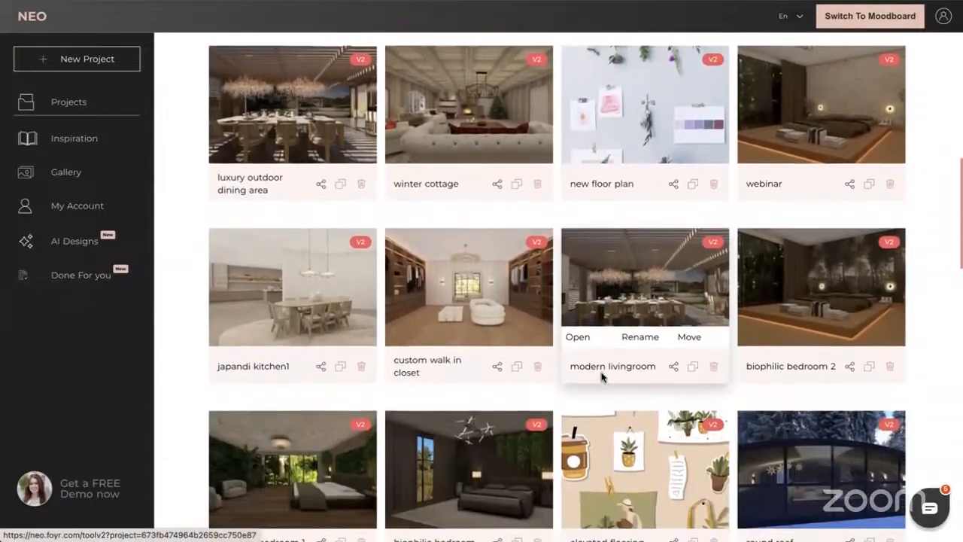
scroll(602, 376, down, 1)
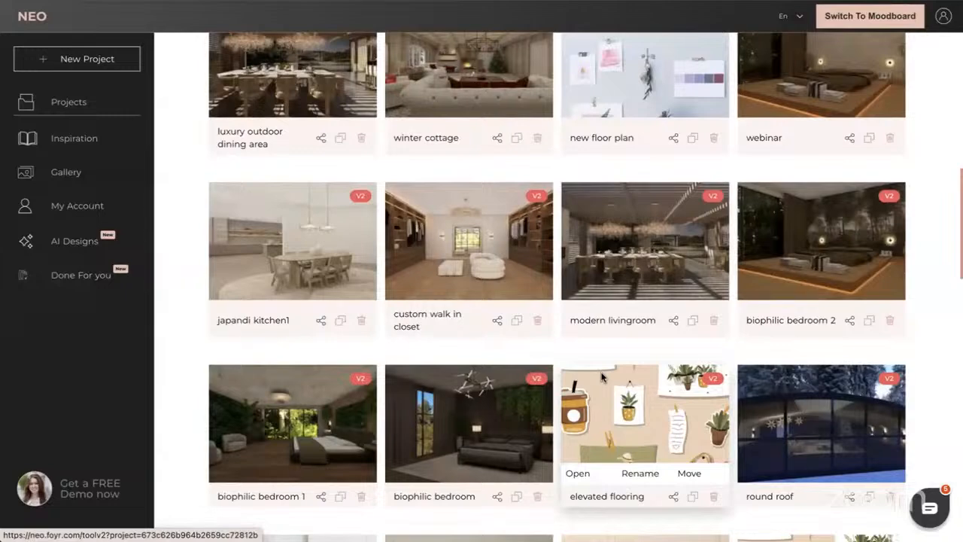
scroll(601, 376, down, 5)
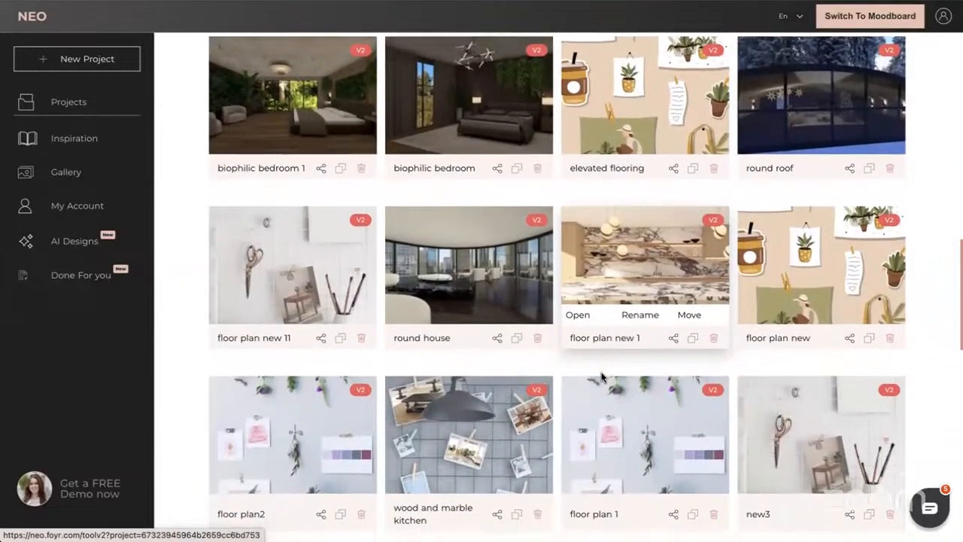
scroll(601, 376, down, 4)
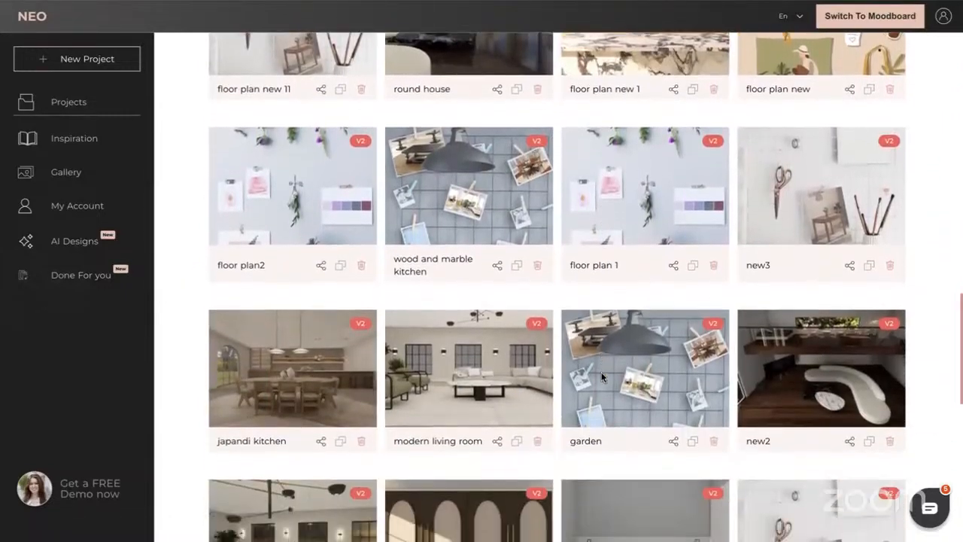
scroll(602, 372, up, 2)
scroll(602, 372, down, 2)
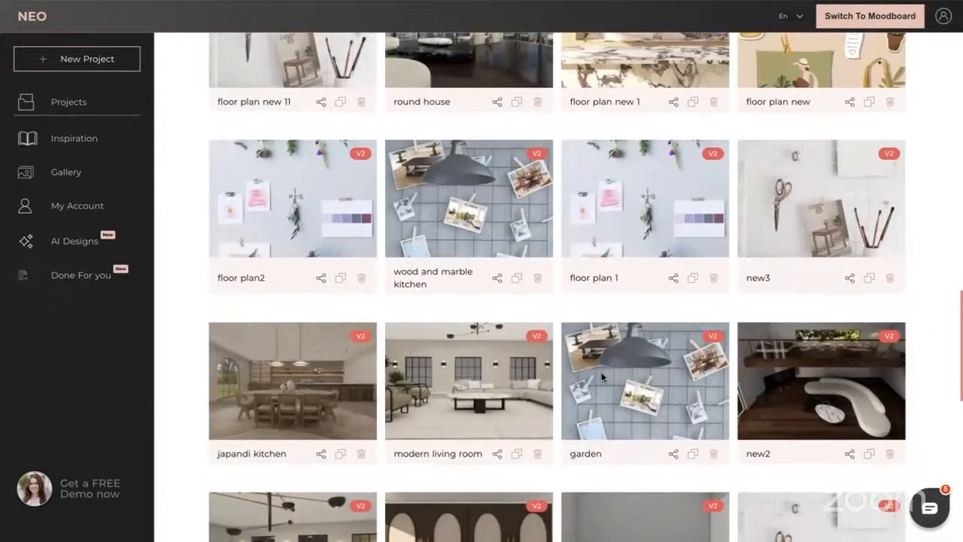
Step: Open the japandi kitchen project and show it in 3D with the Heavy object mode
mouse_move(254, 366)
click(223, 430)
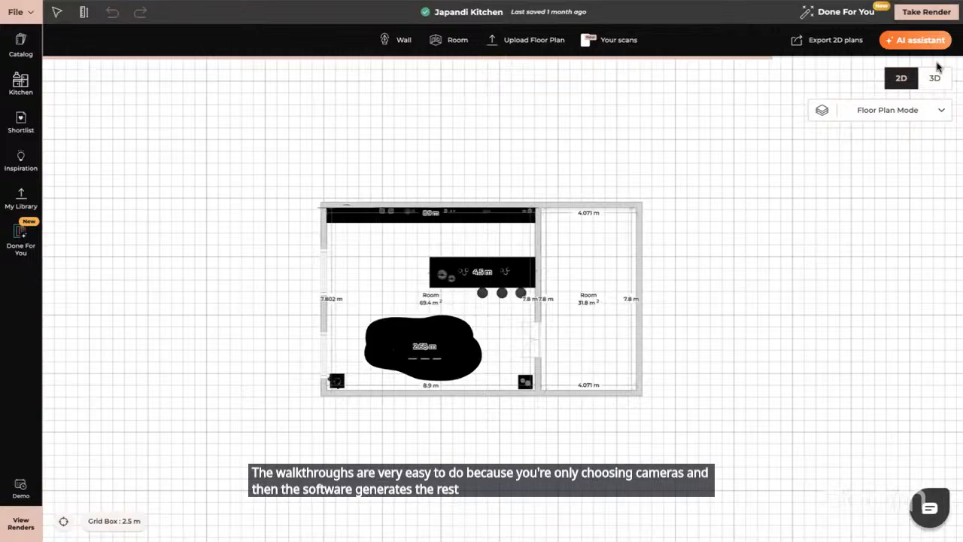
click(935, 78)
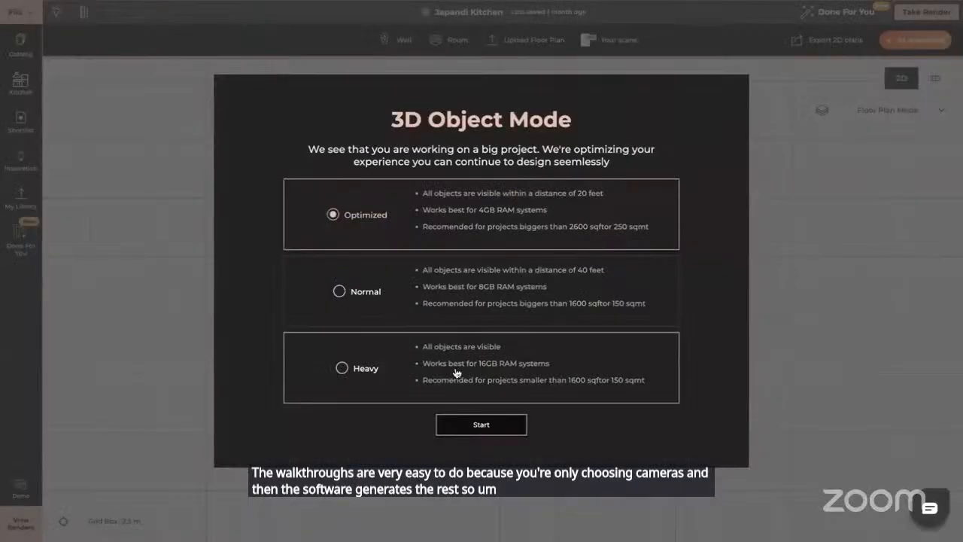
click(342, 368)
click(481, 425)
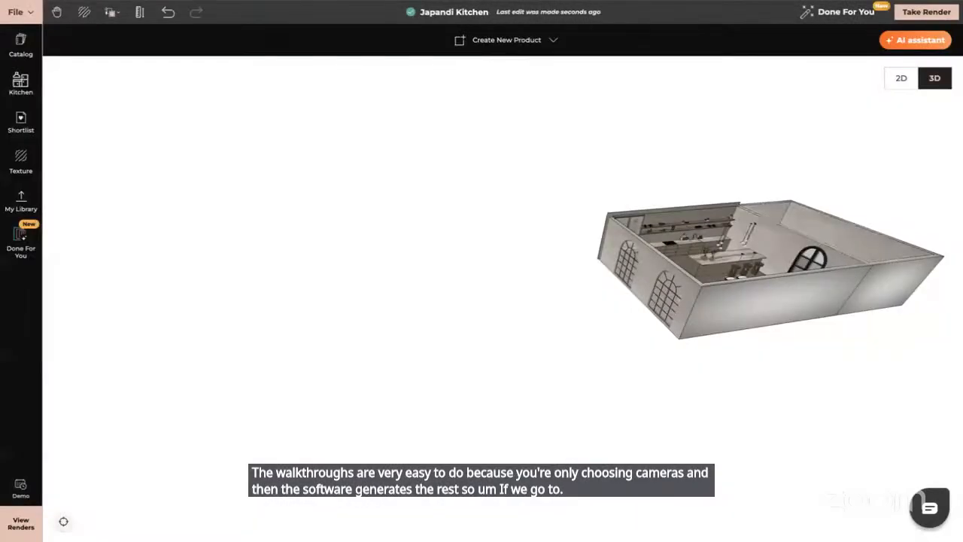
Step: Enter the render view of the kitchen, center the building and start creating a walkthrough
click(942, 9)
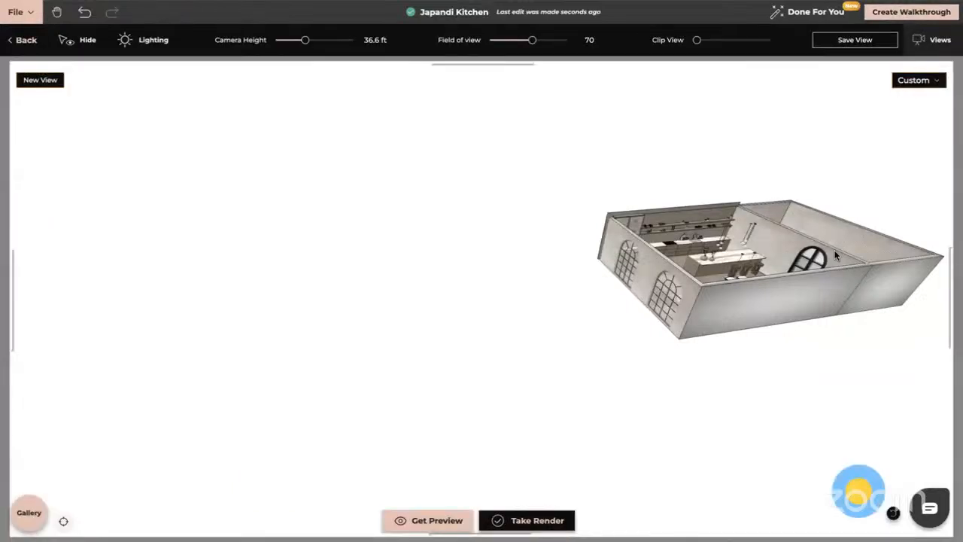
drag(739, 298, 451, 339)
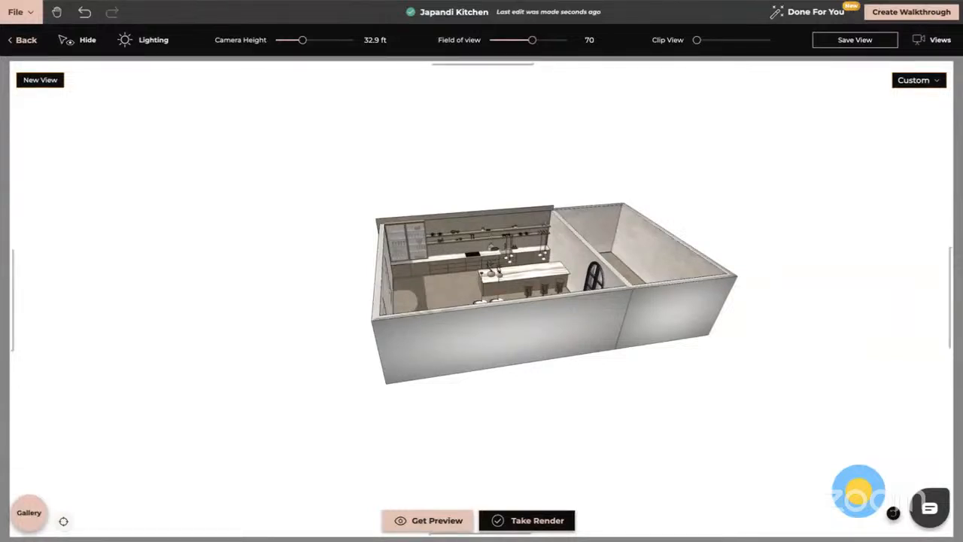
click(912, 13)
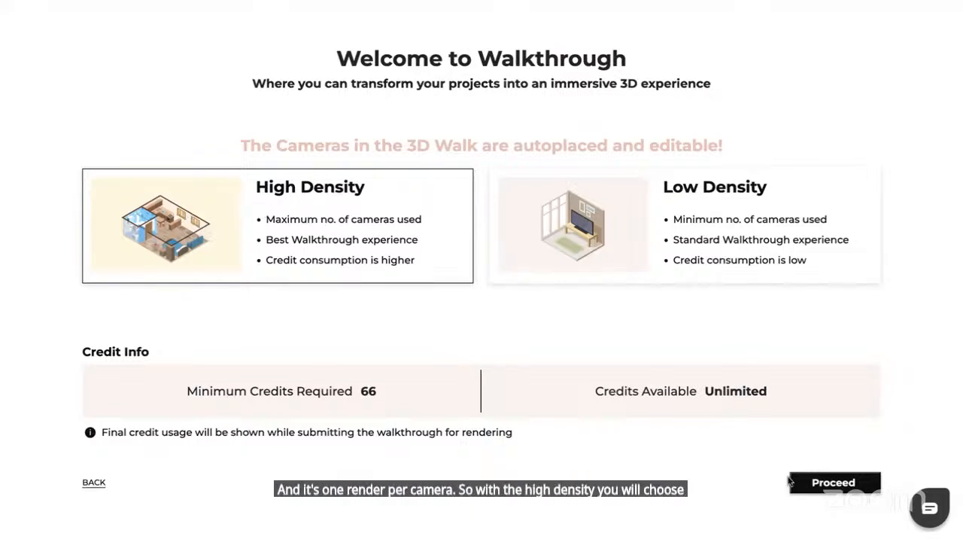
Step: Continue with the High Density walkthrough and delete the camera in the middle of the empty right-hand room
click(828, 484)
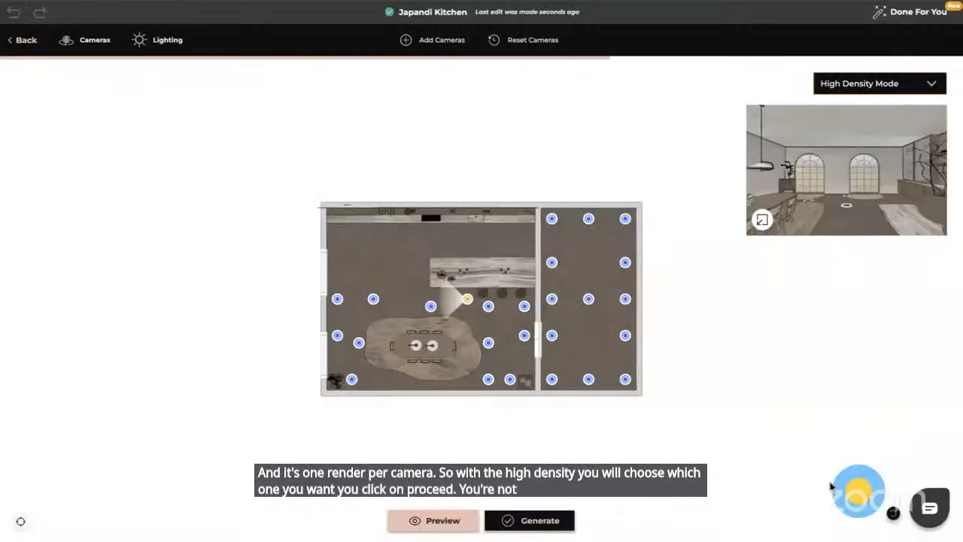
click(589, 300)
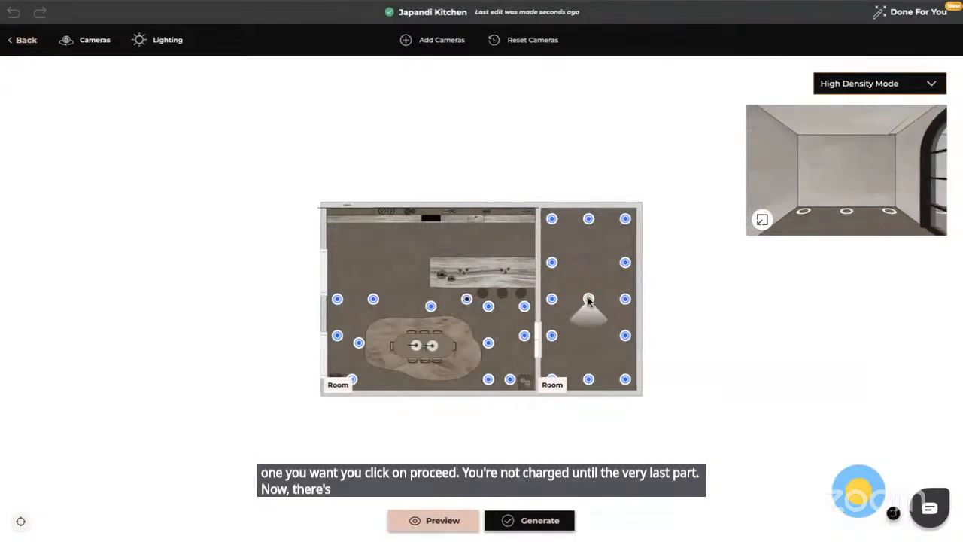
key(Delete)
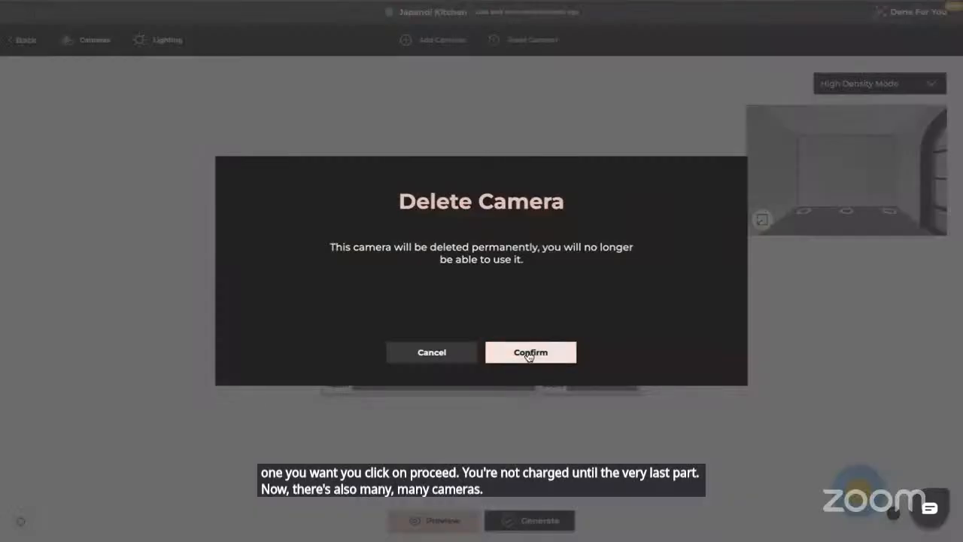
click(529, 354)
Step: Delete the two middle cameras along the right-hand room's outer side wall
click(625, 300)
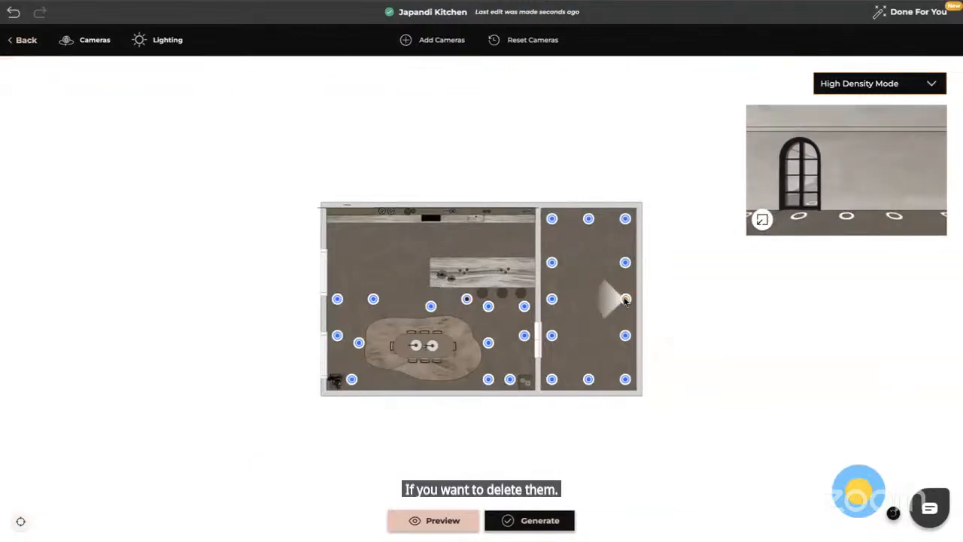
key(Delete)
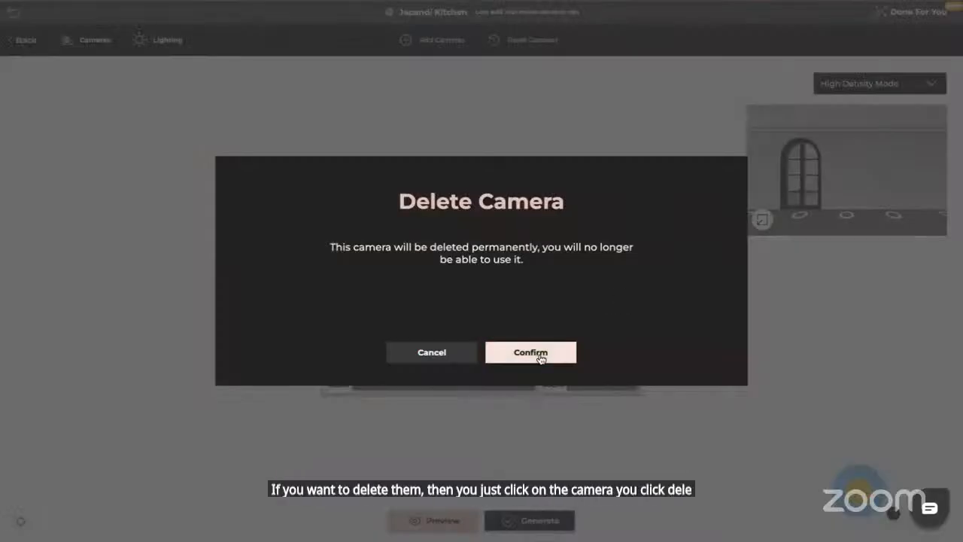
click(540, 359)
click(625, 262)
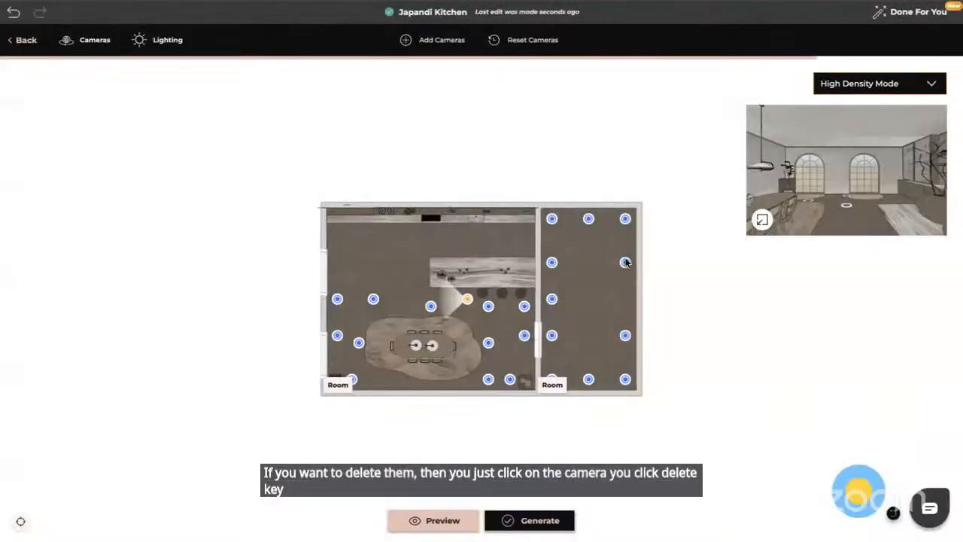
key(Delete)
click(542, 354)
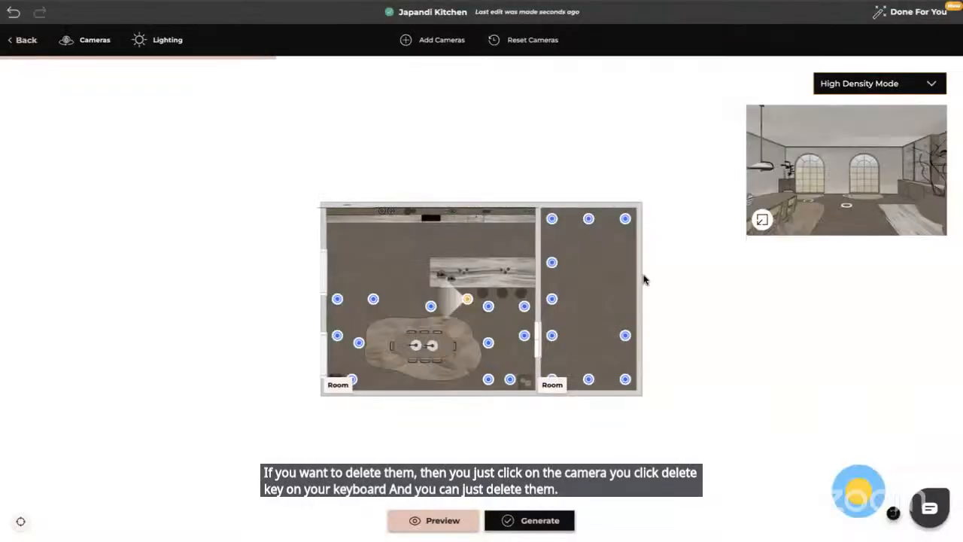
Step: Delete the three cameras along the right-hand room's upper wall
click(625, 218)
key(Delete)
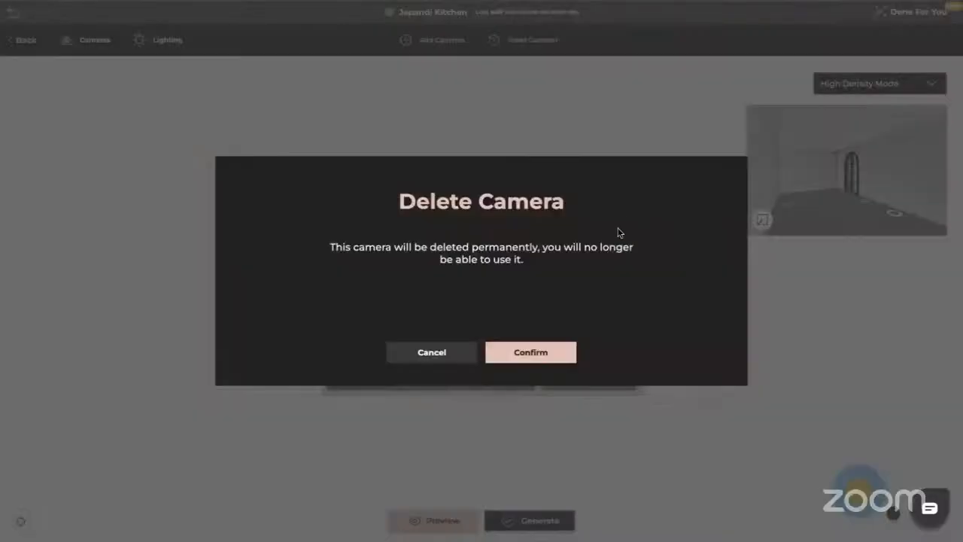
click(533, 353)
click(589, 219)
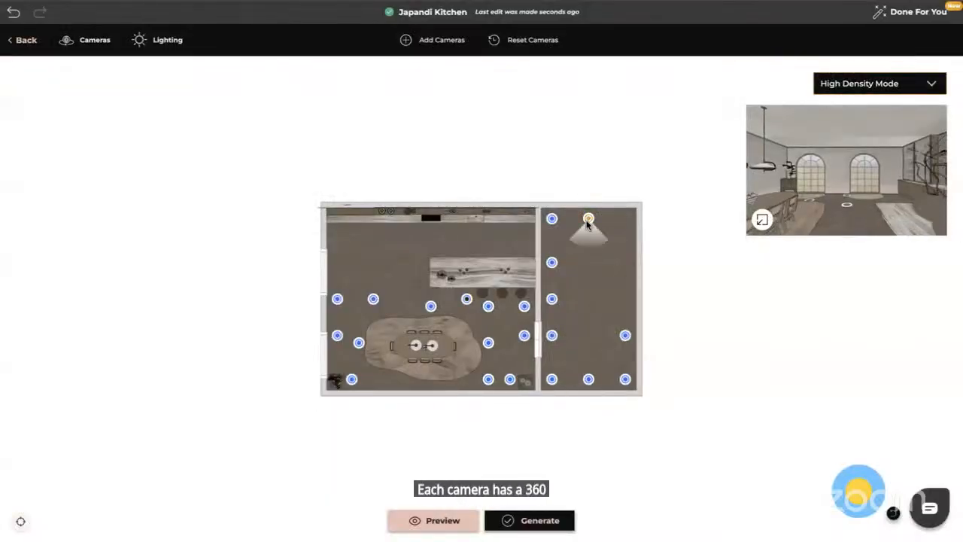
key(Delete)
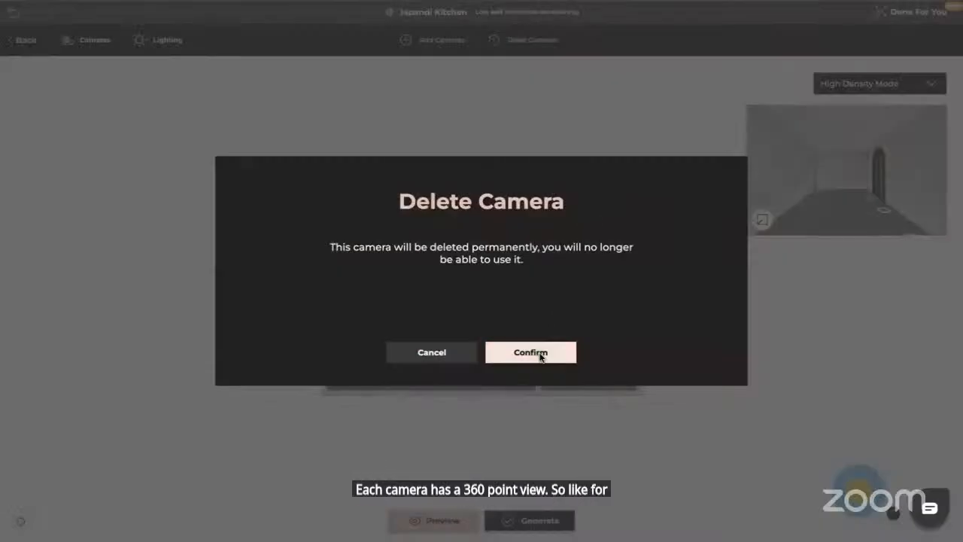
click(541, 357)
click(553, 220)
key(Delete)
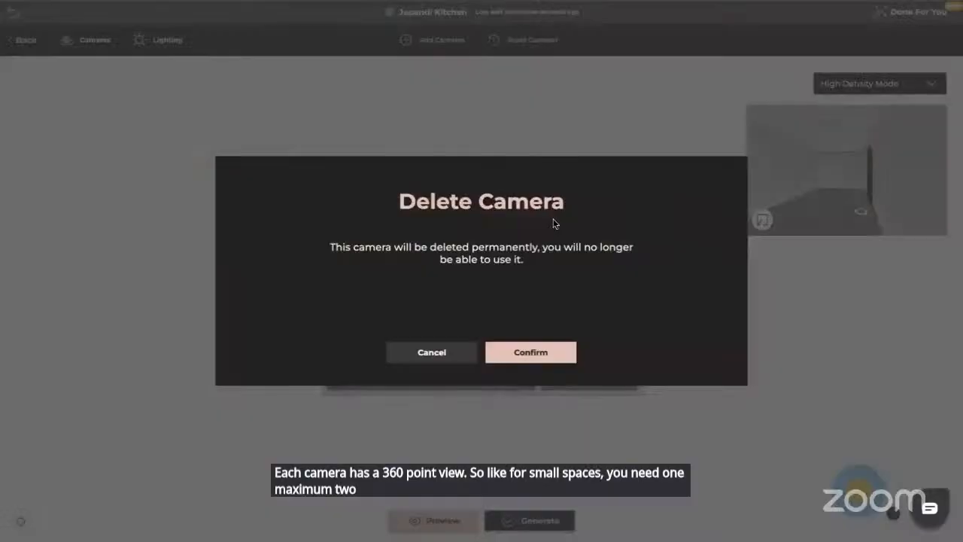
click(533, 354)
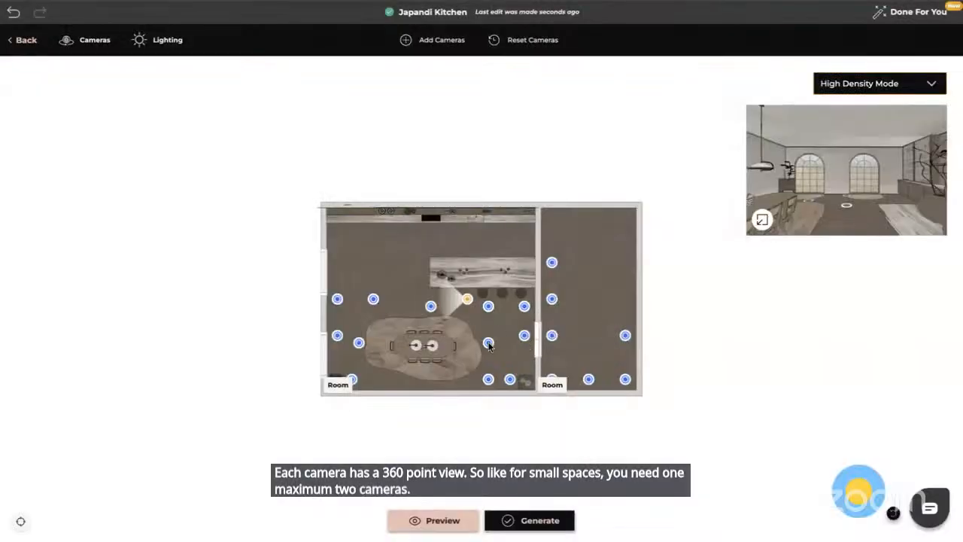
Step: Clear the camera from the dining rug's right side and move a camera into the aisle between the island and the wall counter
click(489, 345)
key(Delete)
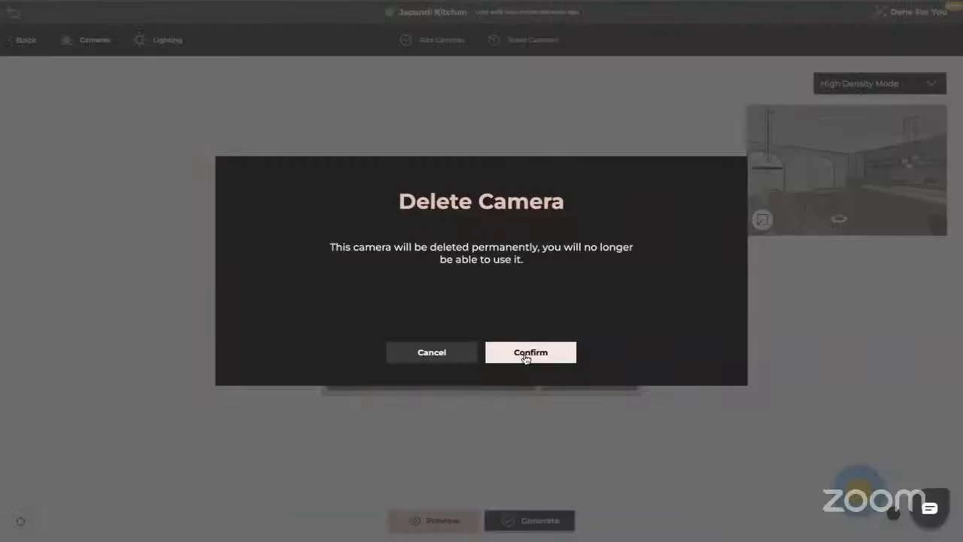
click(527, 355)
drag(488, 307, 516, 243)
Step: Try to delete the two kitchen cameras above the dining rug, near the window wall
click(374, 300)
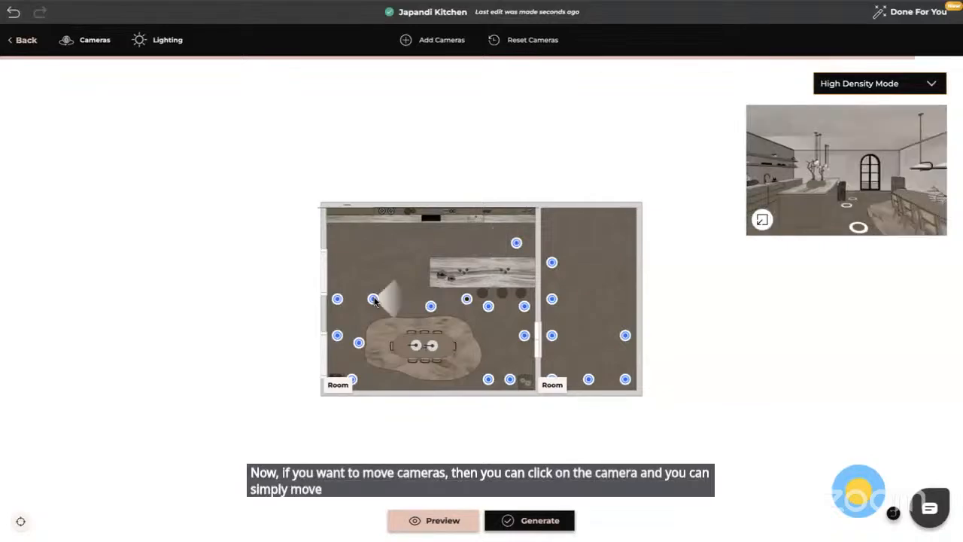
key(Delete)
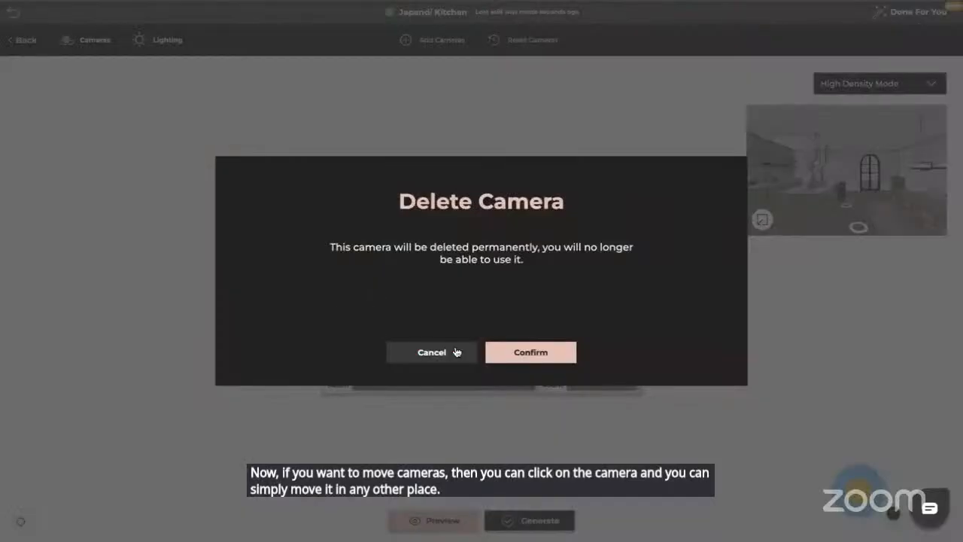
click(512, 351)
click(338, 300)
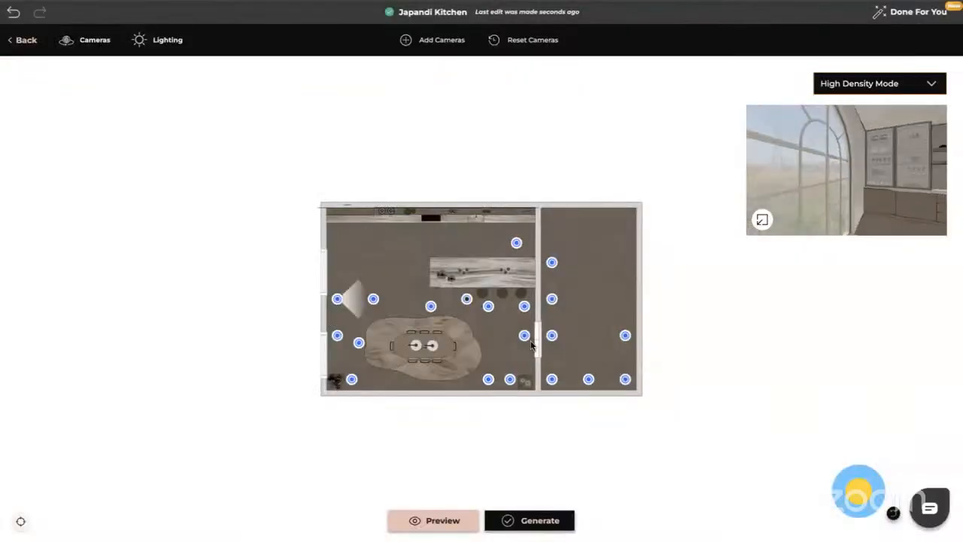
key(Delete)
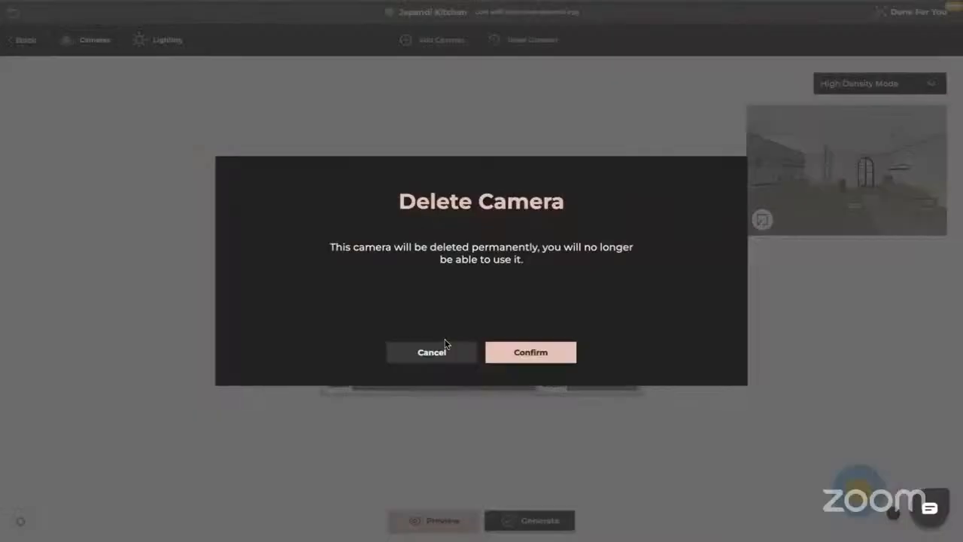
click(535, 354)
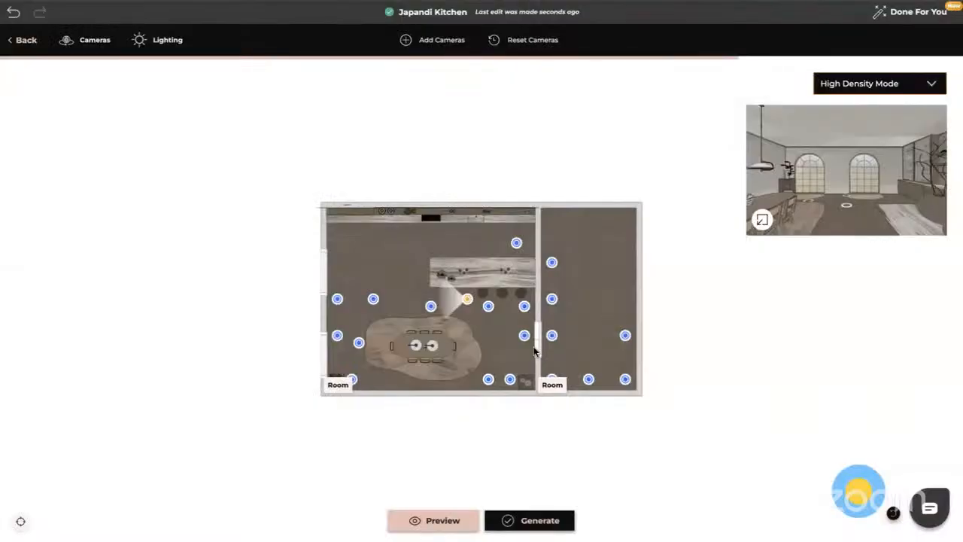
Step: Add a camera in the kitchen's upper left area by the window wall and show the walkthrough's lighting presets
click(407, 40)
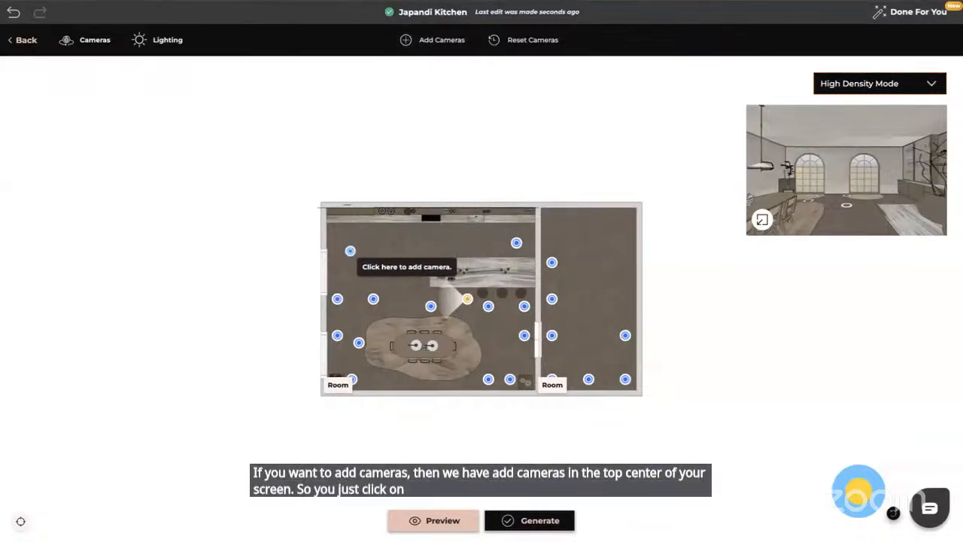
click(352, 249)
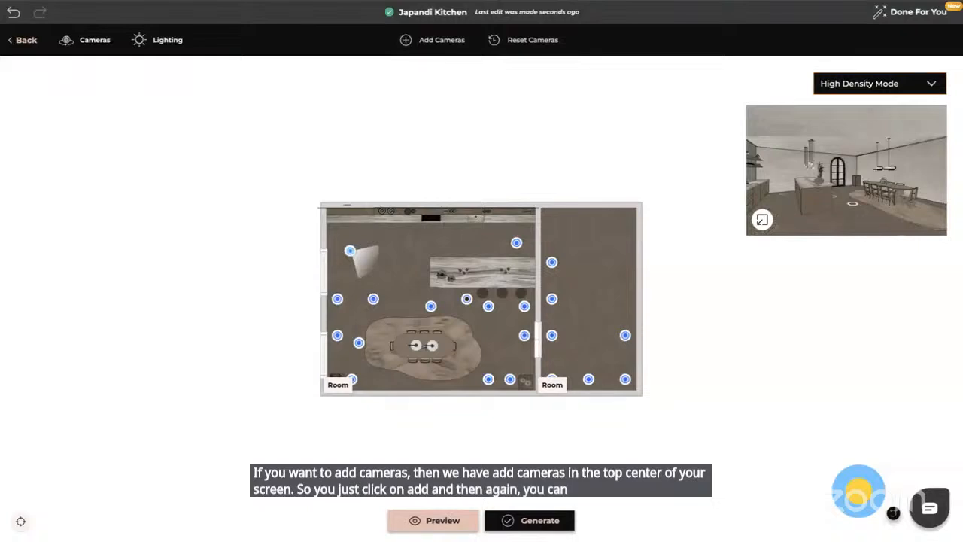
click(170, 40)
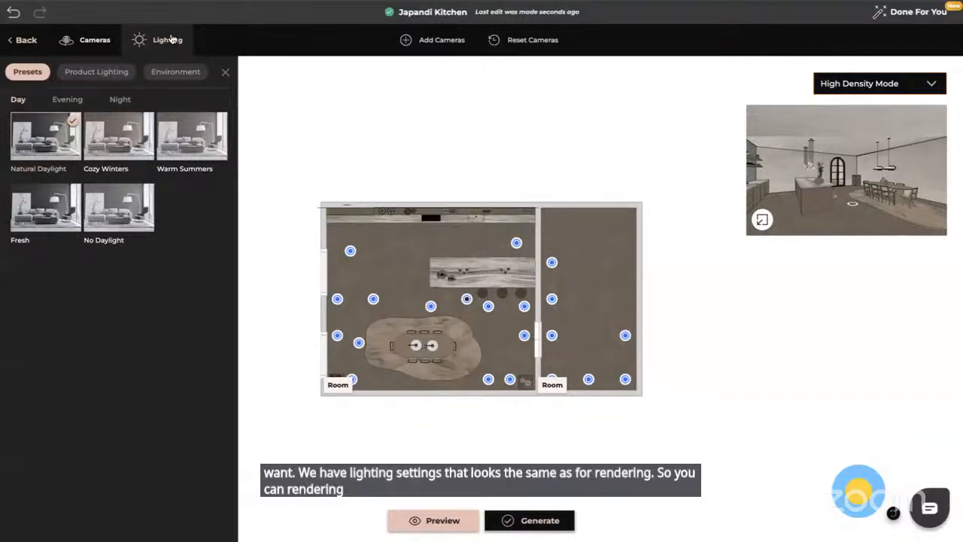
Step: Set the walkthrough's camera order by moving the eighth view to second place and the thirteenth view to third
click(96, 41)
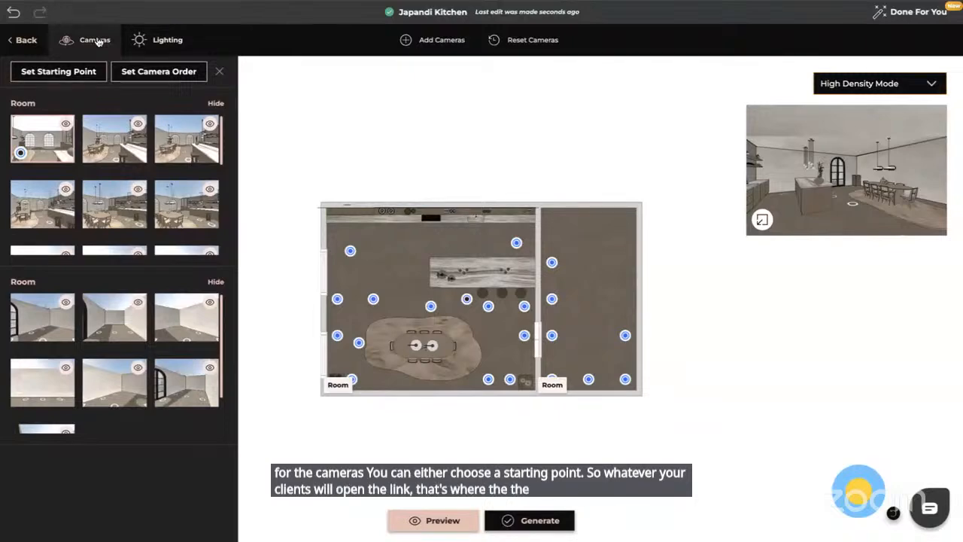
click(160, 74)
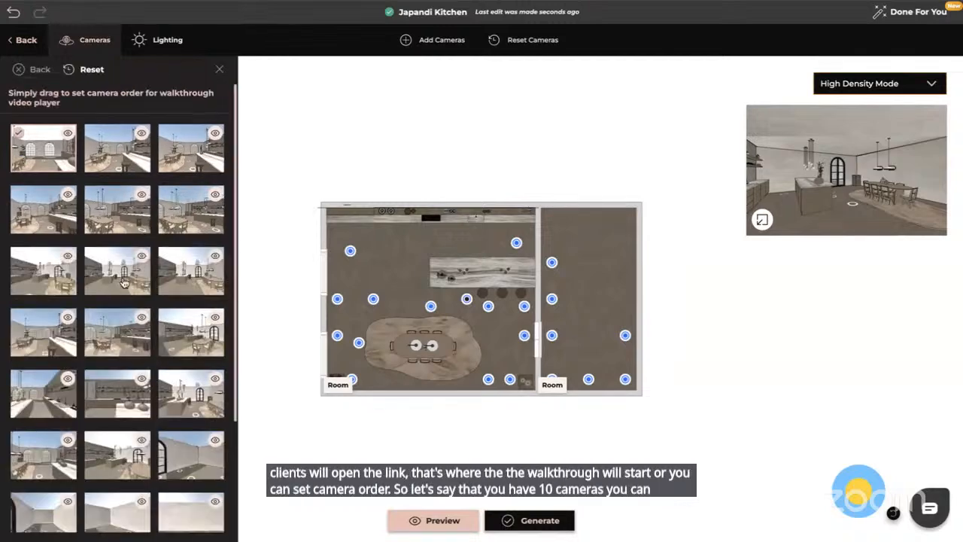
drag(124, 283, 124, 156)
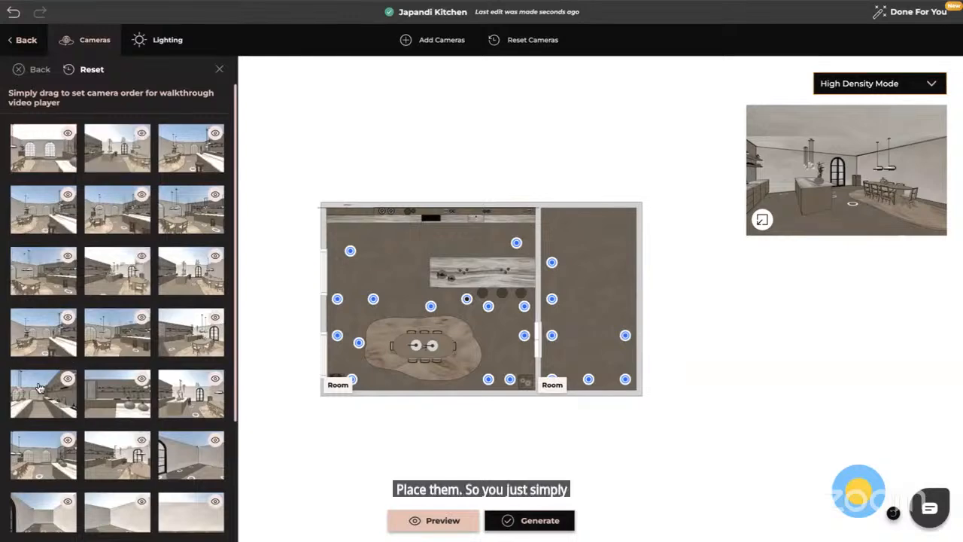
drag(40, 388, 191, 154)
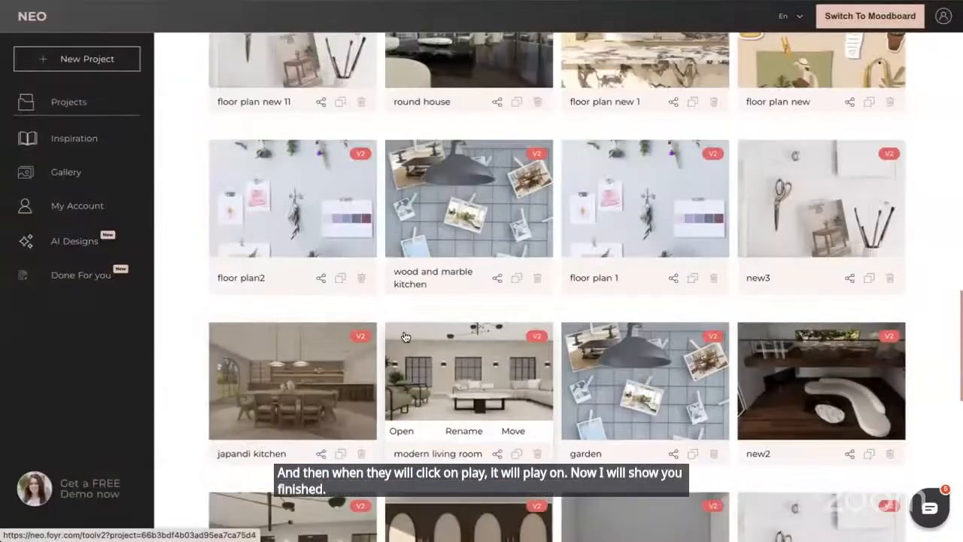
Step: Browse the saved projects for one with a finished walkthrough and open the bedroom project
scroll(506, 283, down, 5)
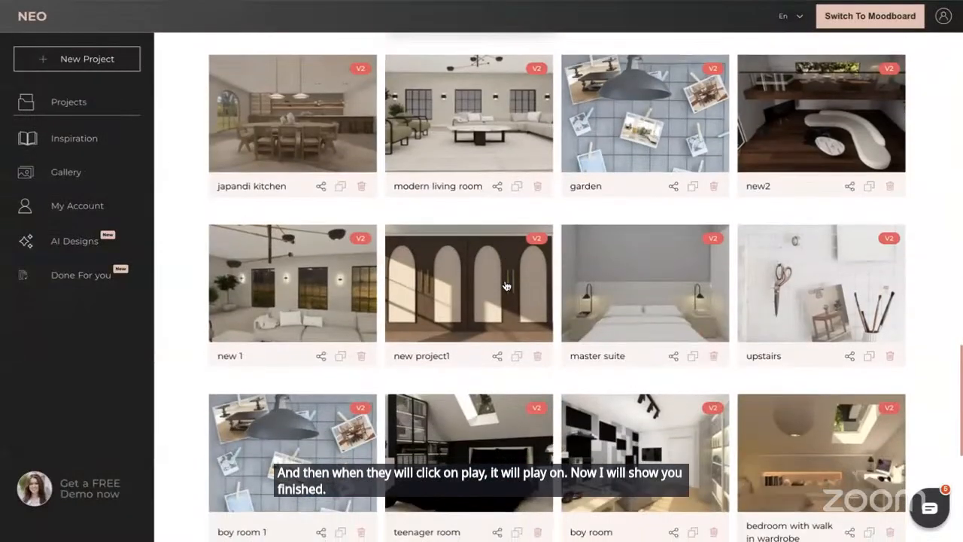
scroll(506, 285, down, 2)
scroll(506, 285, up, 7)
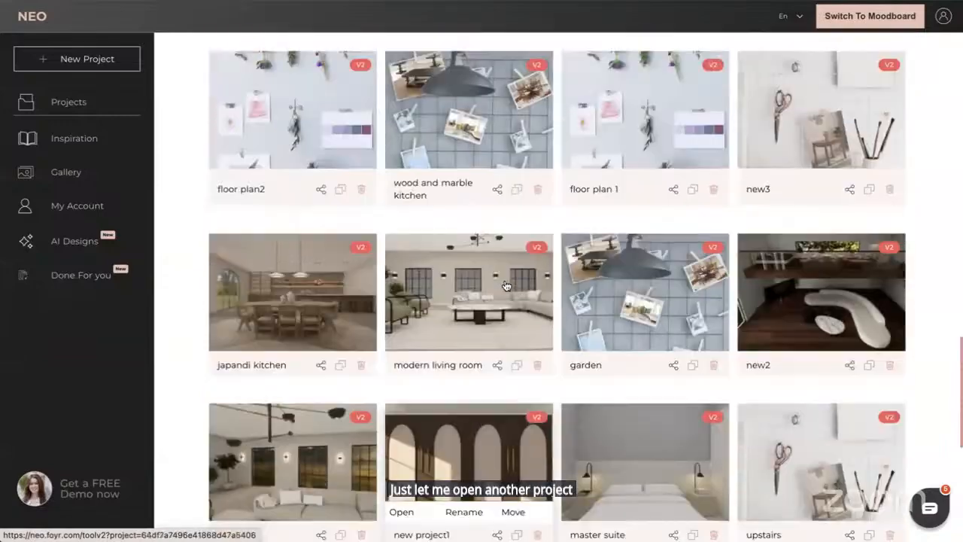
scroll(506, 286, up, 7)
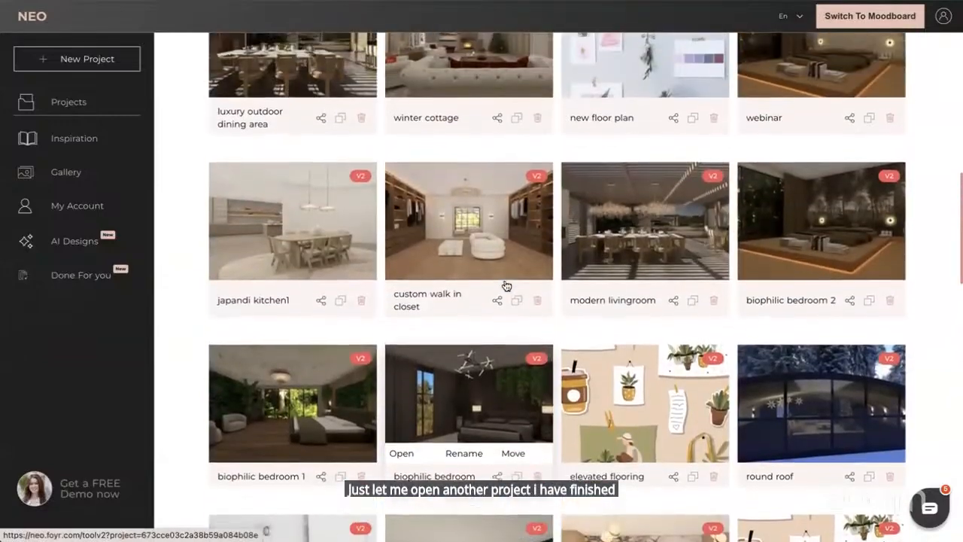
scroll(505, 286, down, 15)
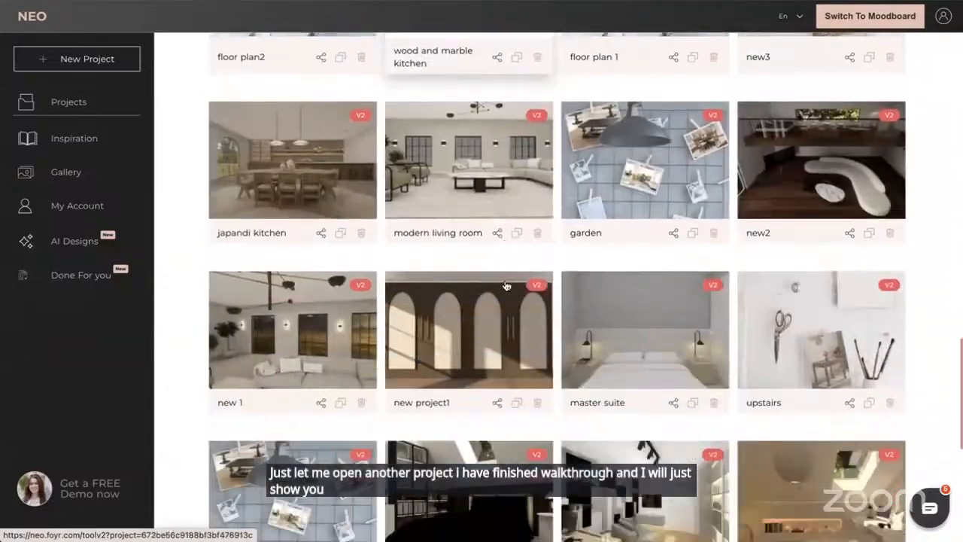
scroll(505, 286, down, 2)
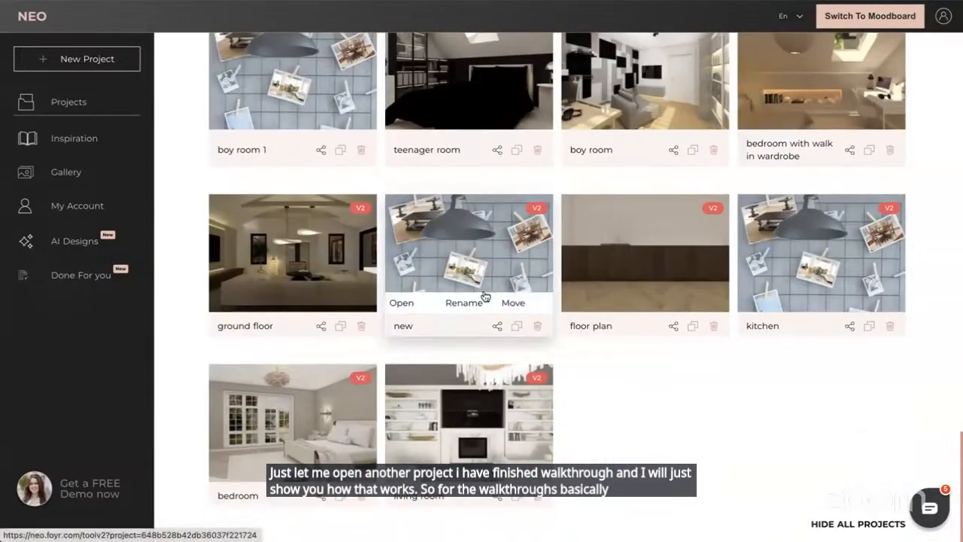
click(235, 475)
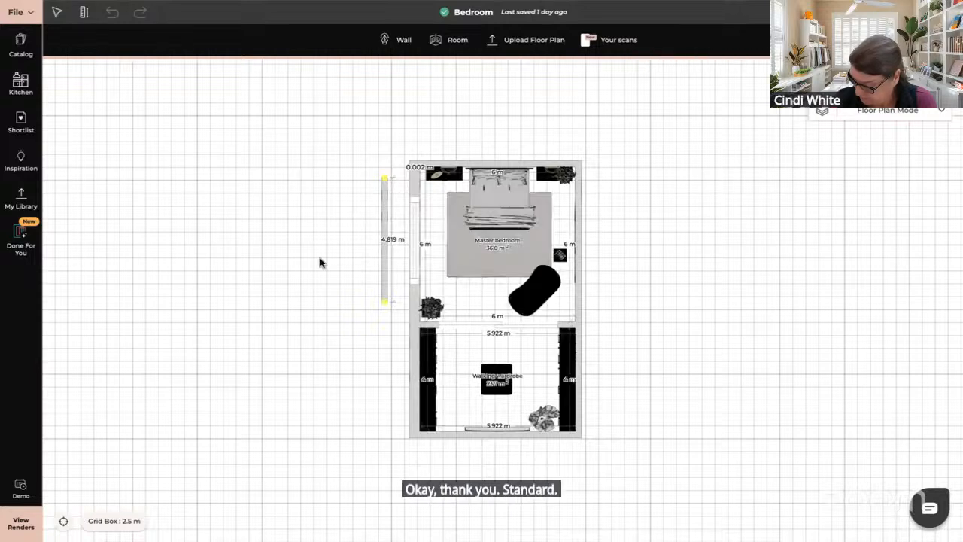
Step: Open Walkthrough_1 from the bedroom project's gallery of renders and enlarge its floor plan map
click(15, 530)
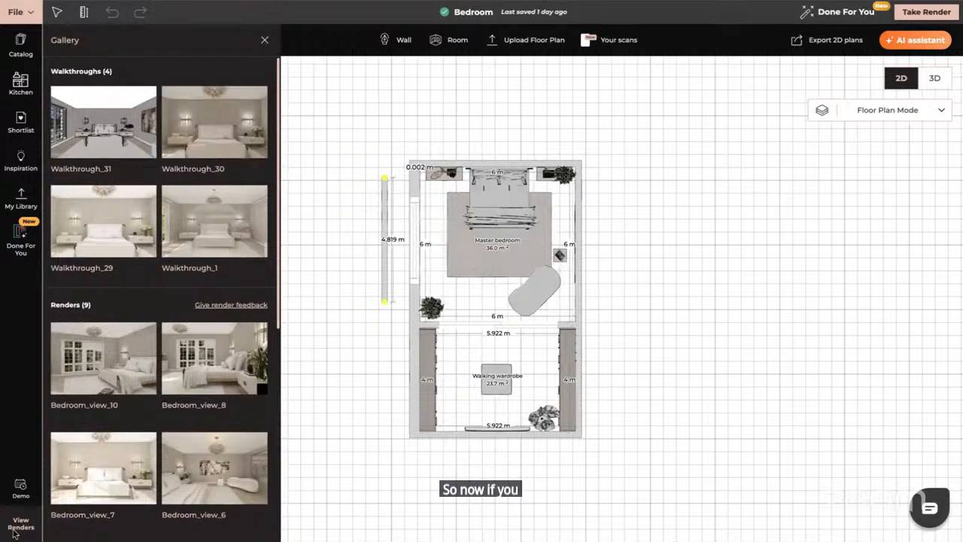
mouse_move(183, 248)
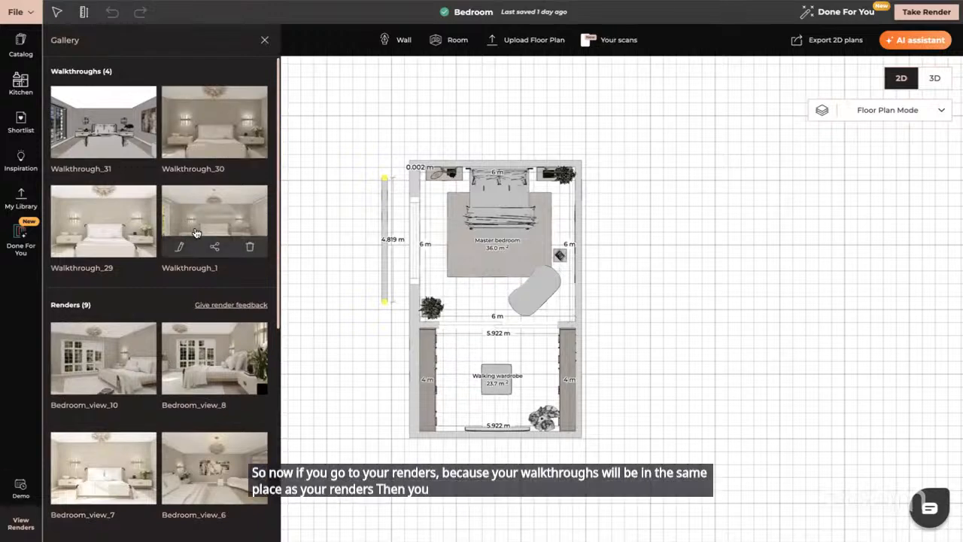
click(196, 233)
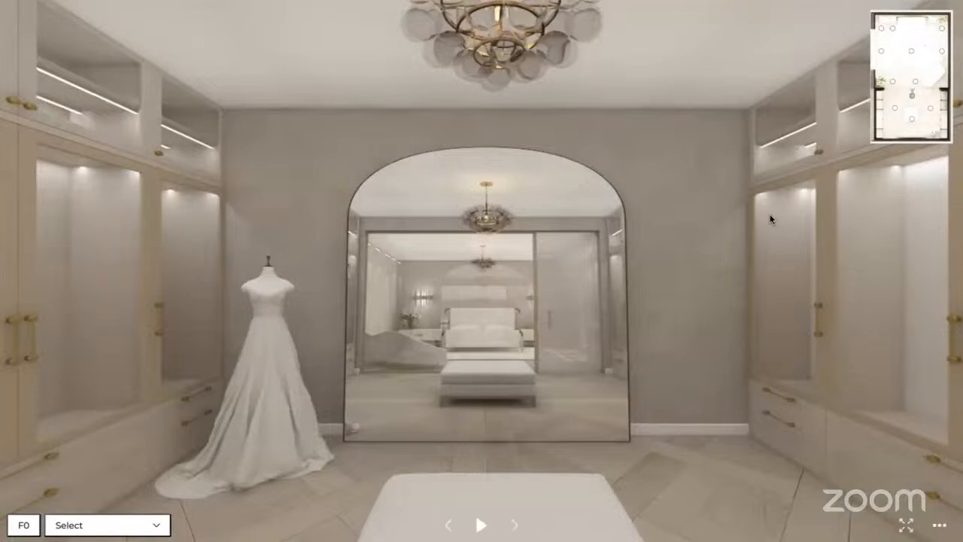
click(900, 16)
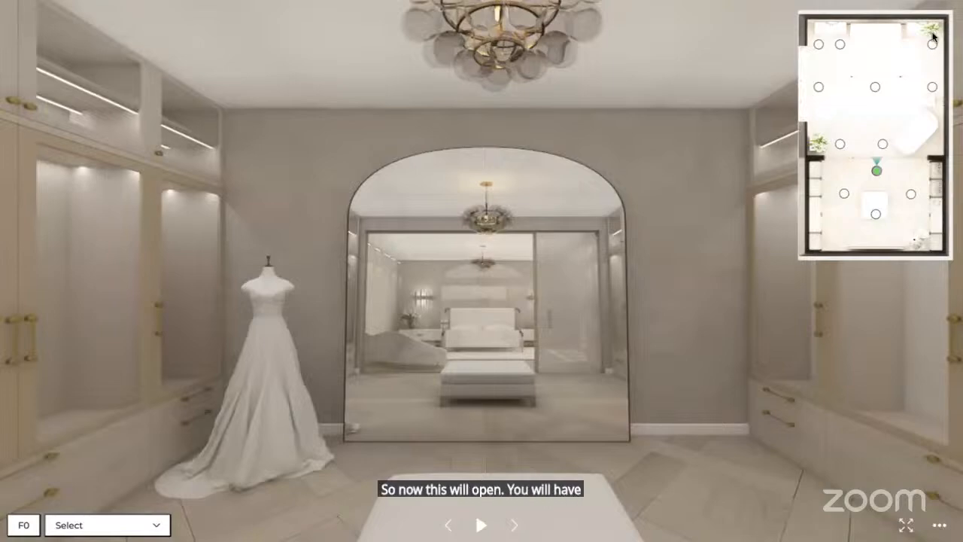
Step: Jump to the camera in the middle of the bedroom, move on to the one near the wardrobe's glass partition, and look around the room
click(876, 87)
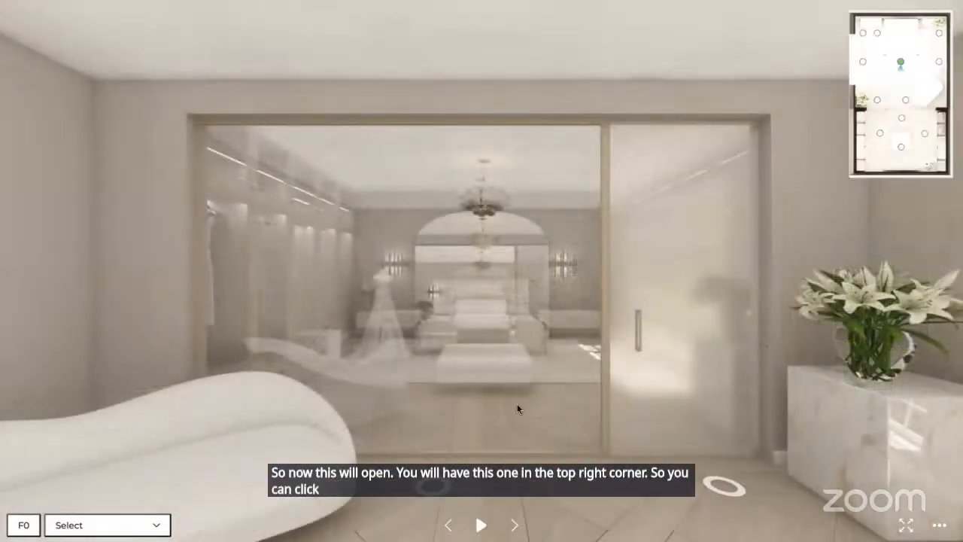
click(441, 488)
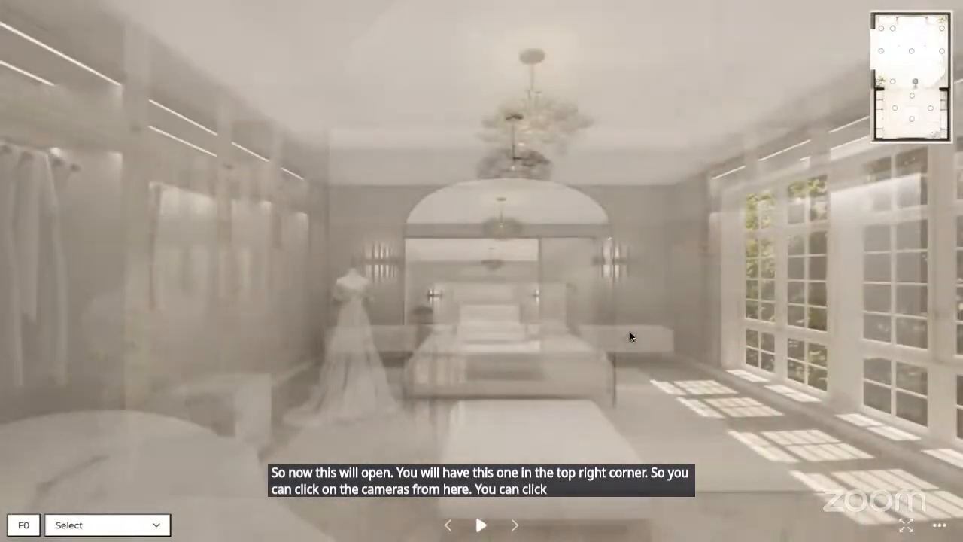
drag(630, 331, 615, 266)
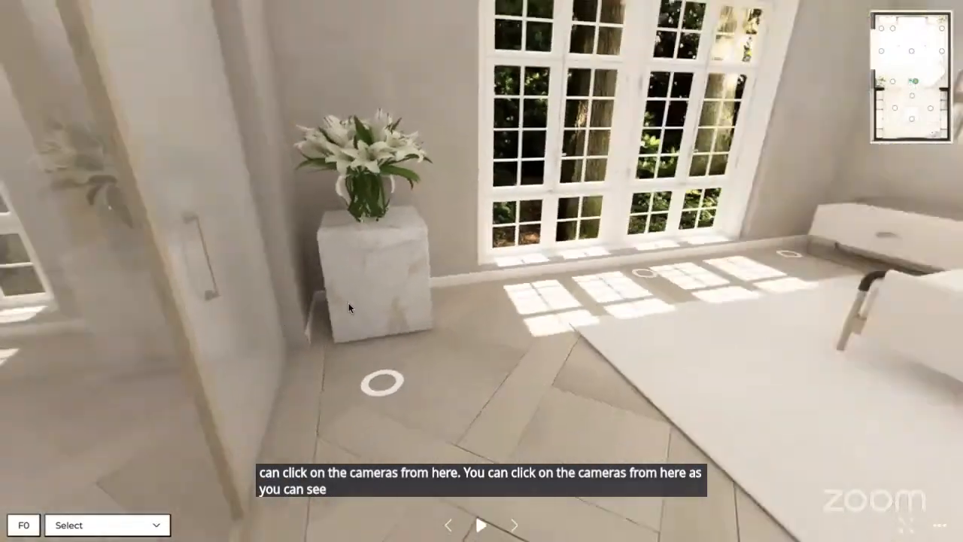
drag(349, 307, 293, 282)
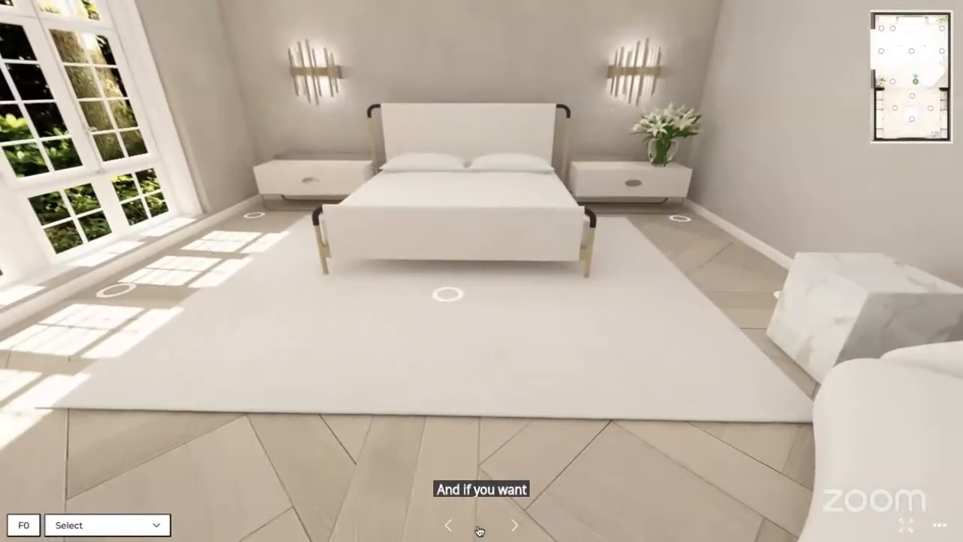
Step: Play and pause the walkthrough's automatic tour, and jump to the camera between the bed and the window wall
click(479, 525)
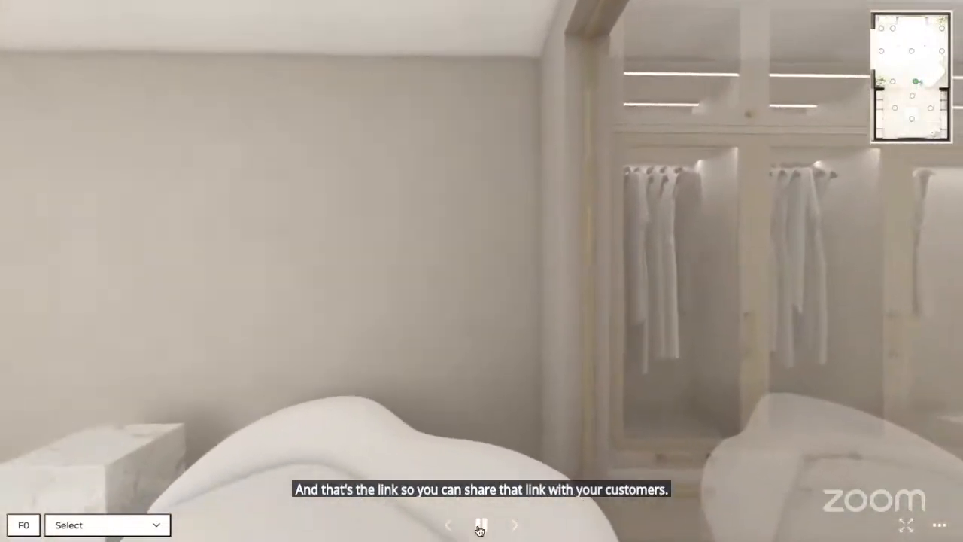
click(479, 527)
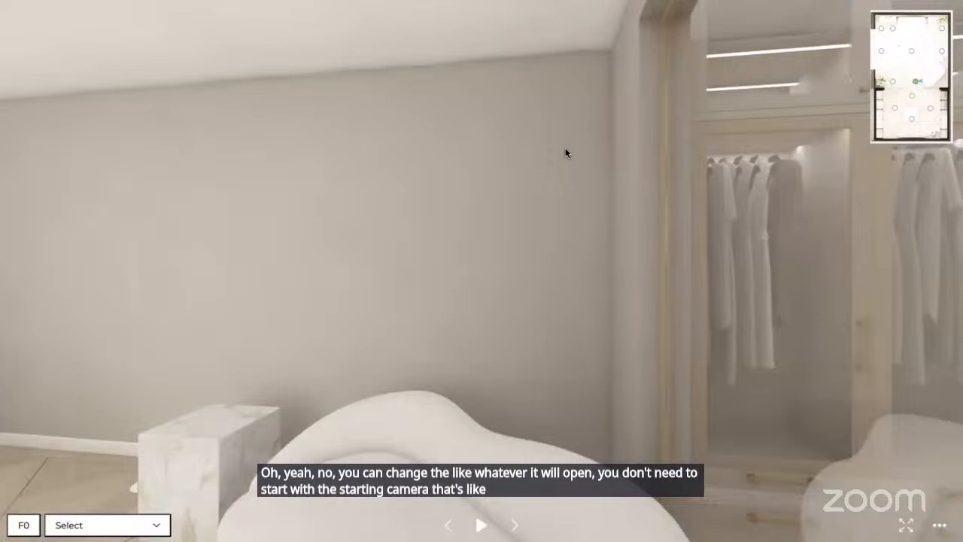
mouse_move(851, 43)
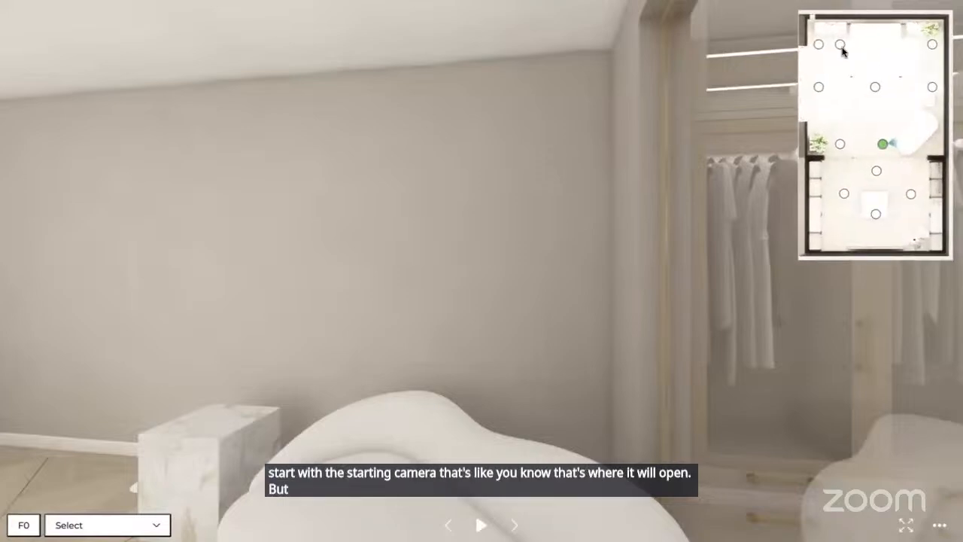
click(840, 45)
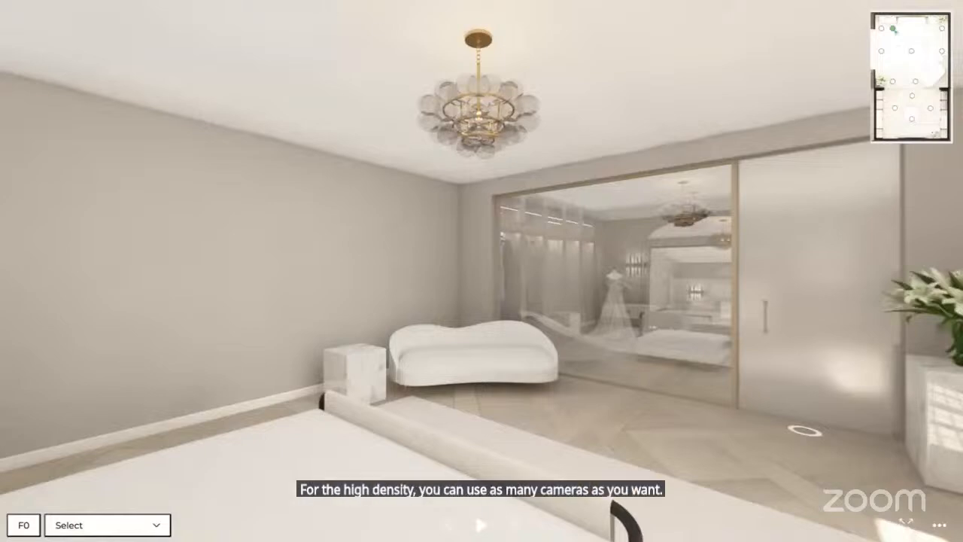
Step: Return to the bedroom project and create a new walkthrough in Low Density mode
key(ctrl+shift+Tab)
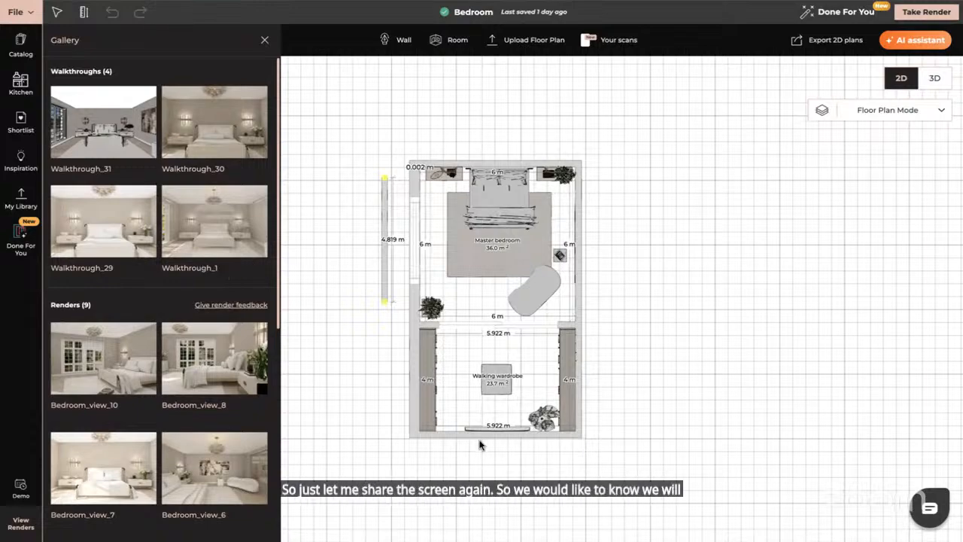
click(939, 14)
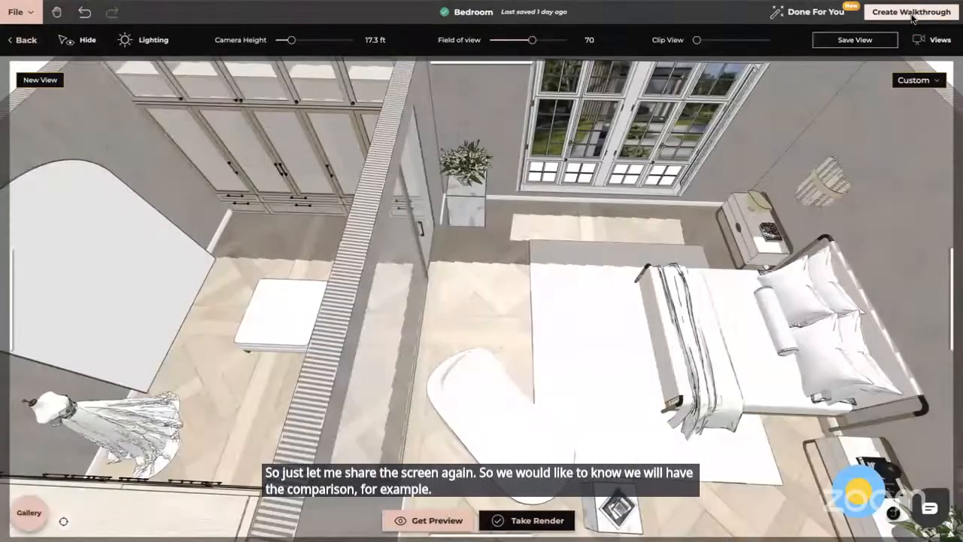
click(914, 15)
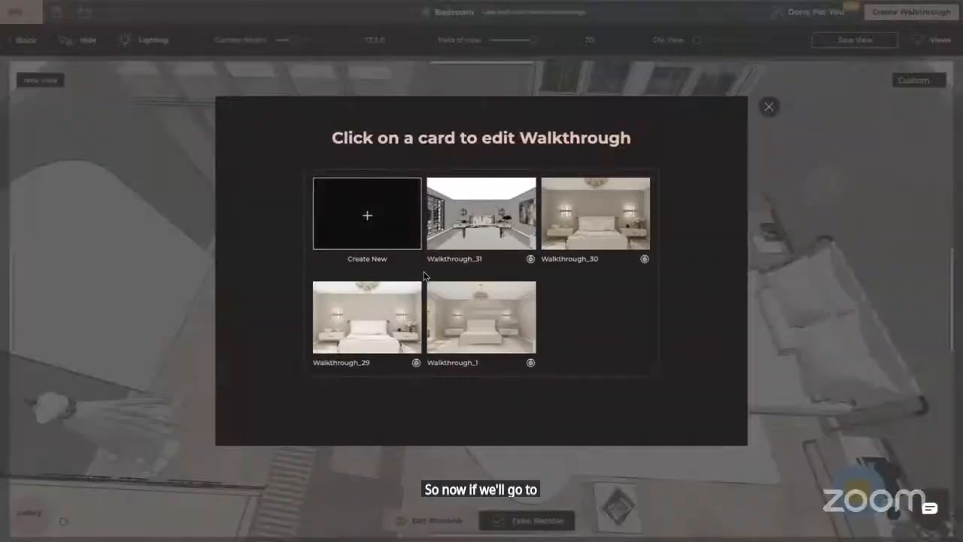
click(349, 231)
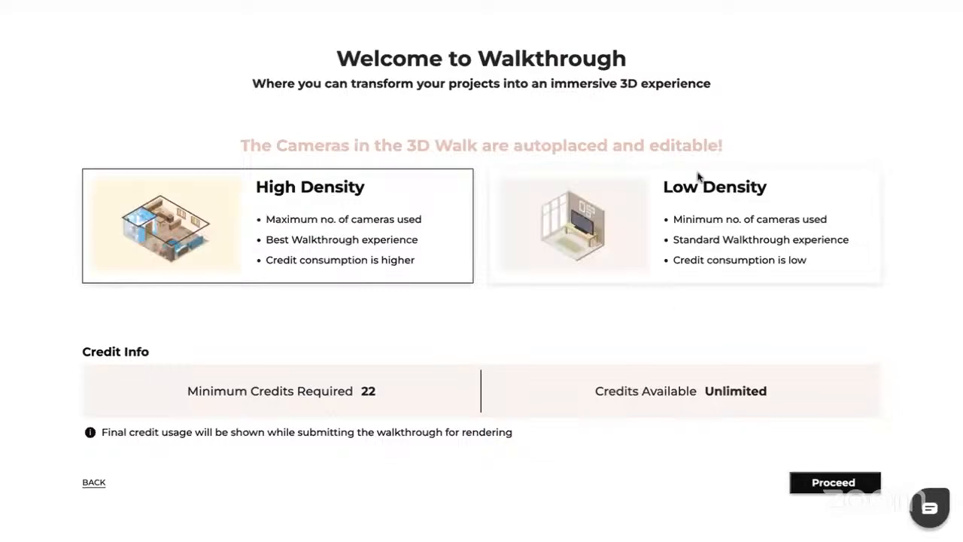
click(700, 220)
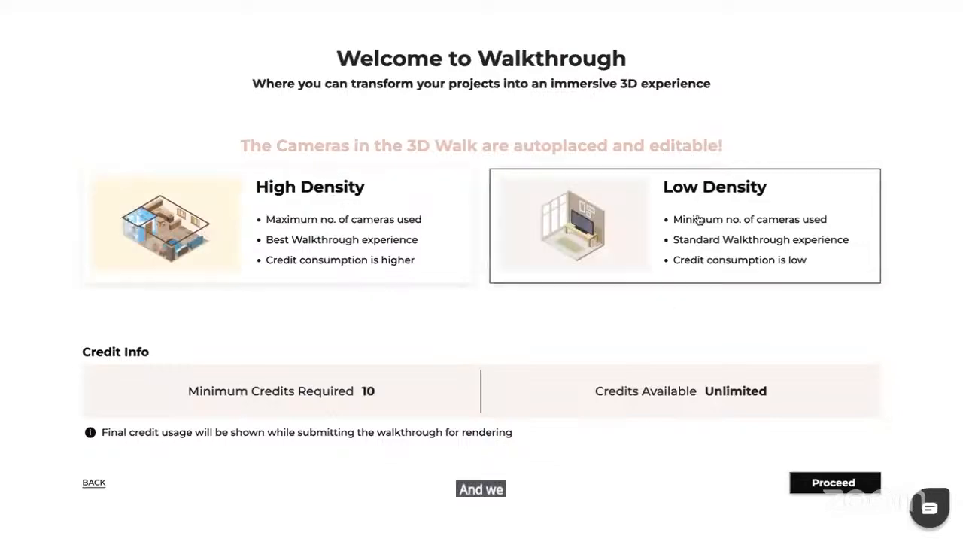
click(828, 486)
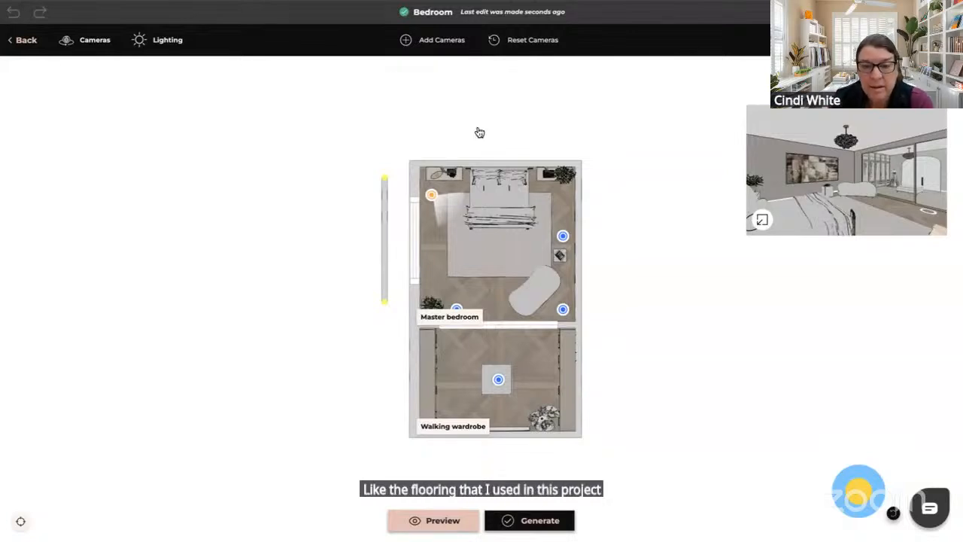
Step: Exit the walkthrough editor and the render view, and list the floor textures for the 3D bedroom model
click(20, 40)
click(561, 352)
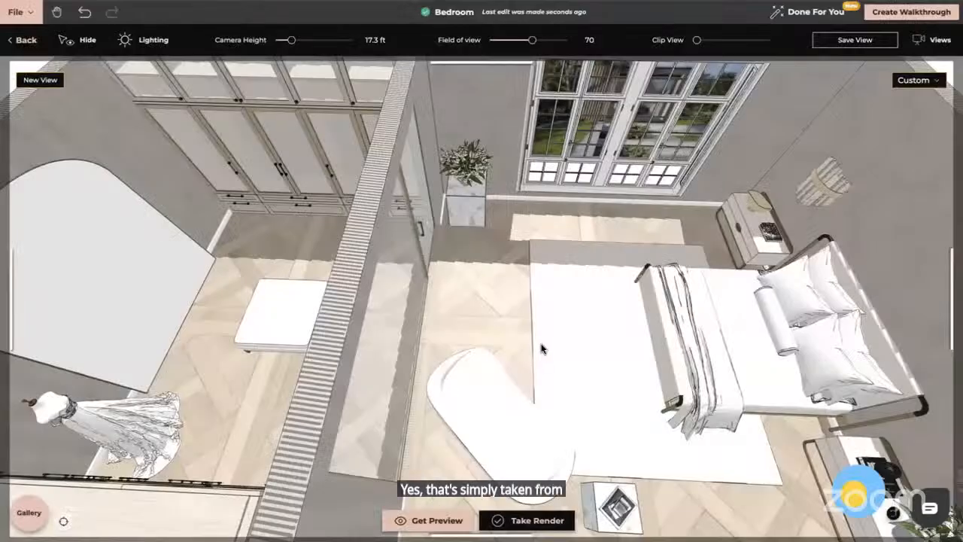
click(27, 41)
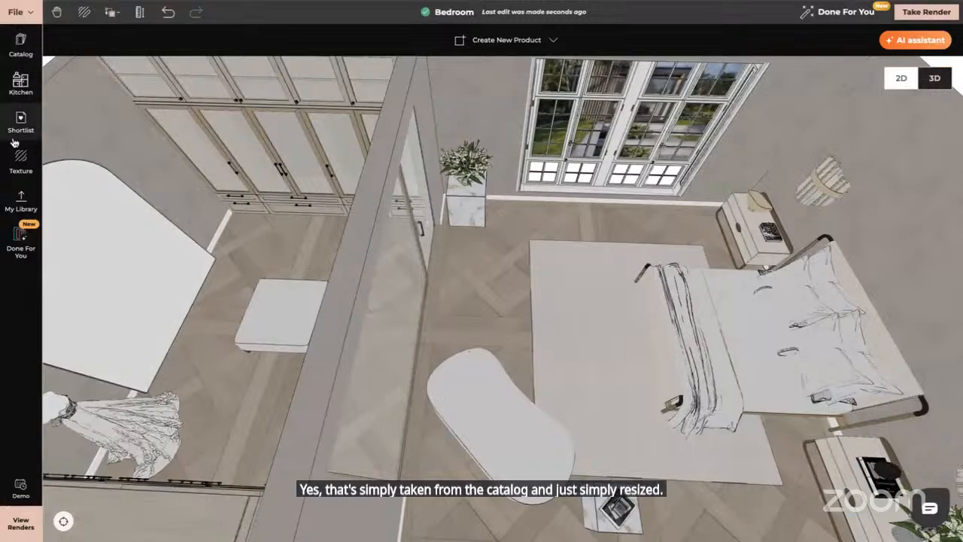
click(22, 162)
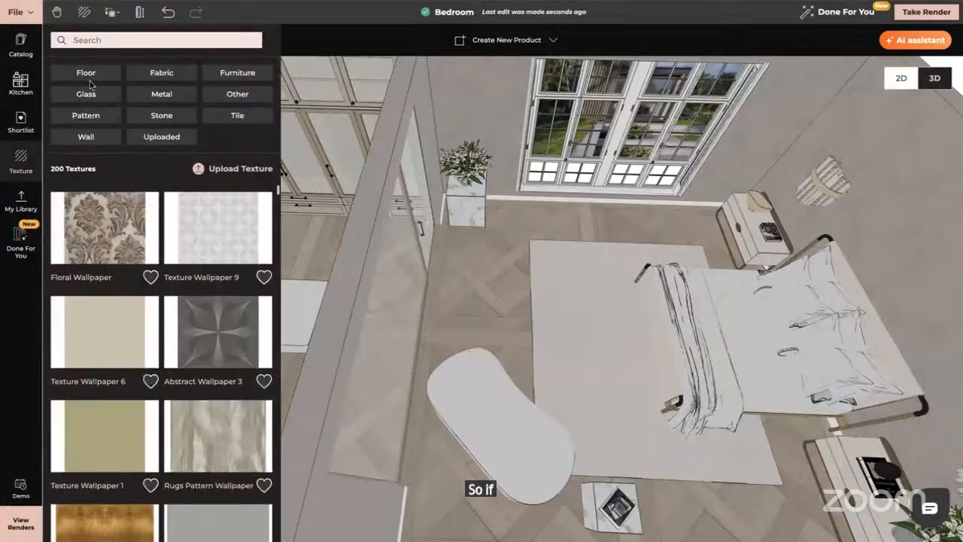
click(87, 74)
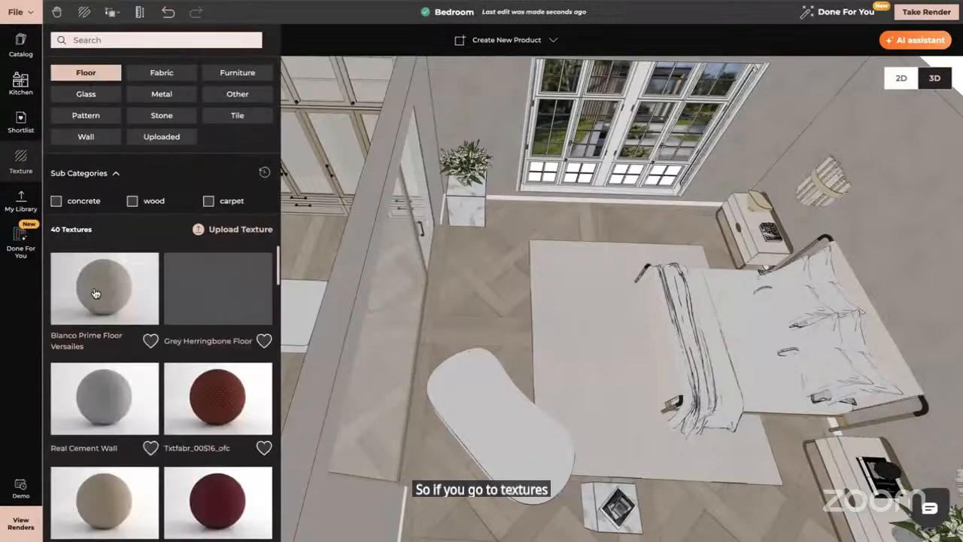
Step: Apply the Blanco Prime Floor Versailes texture to the floor of the walking wardrobe
scroll(499, 364, down, 5)
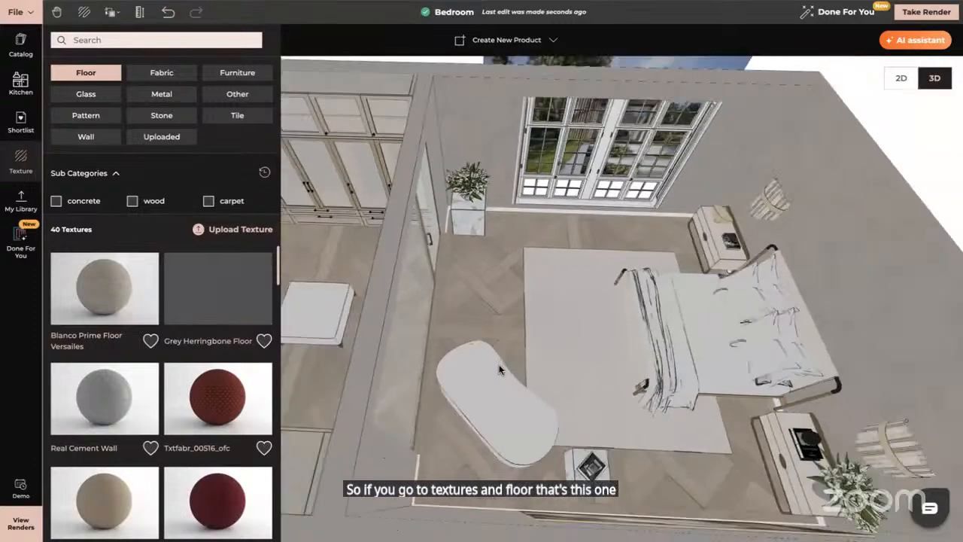
right_drag(504, 388, 707, 380)
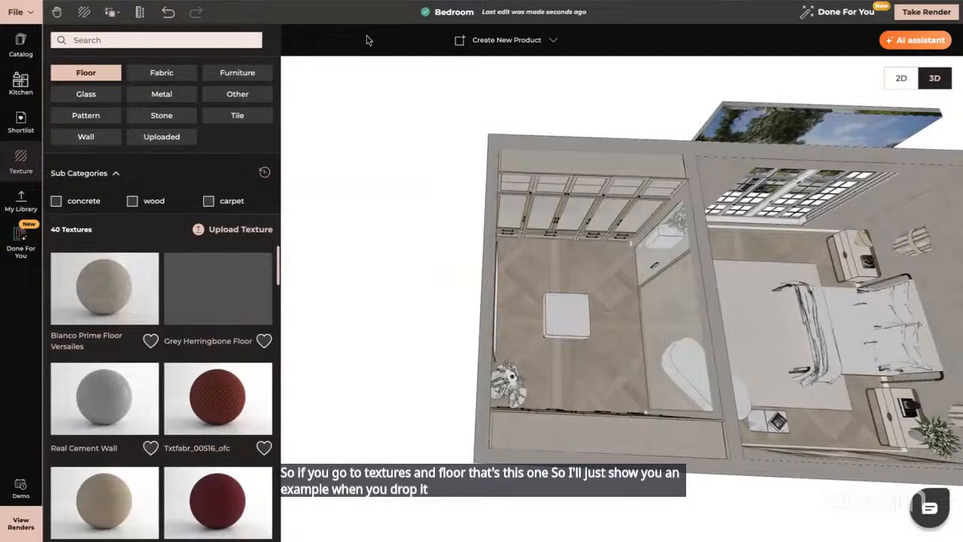
right_drag(610, 246, 490, 245)
drag(490, 246, 495, 253)
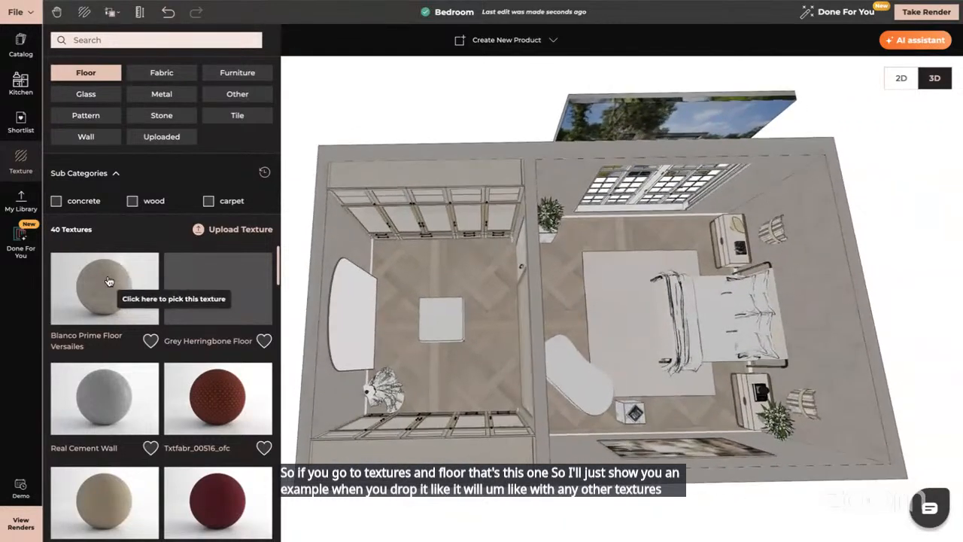
drag(113, 289, 406, 288)
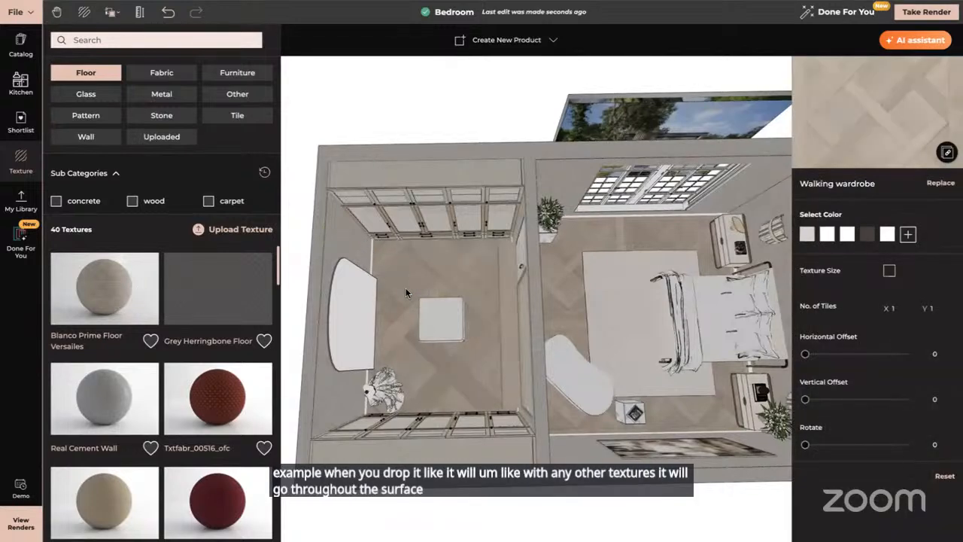
Step: Set the walking wardrobe floor to 2 tiles in X and Y, turn on Texture Size, and show the floor textures again
click(900, 307)
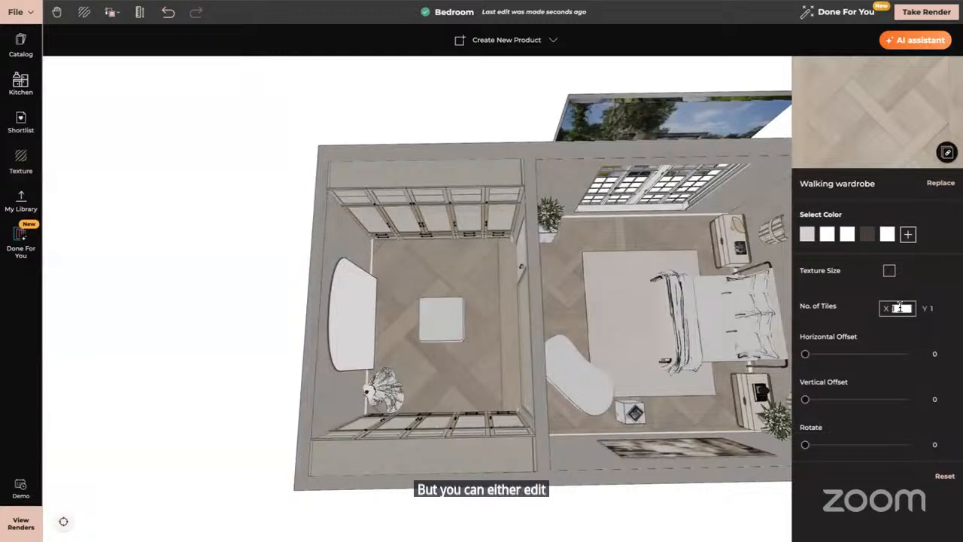
text(2)
key(Tab)
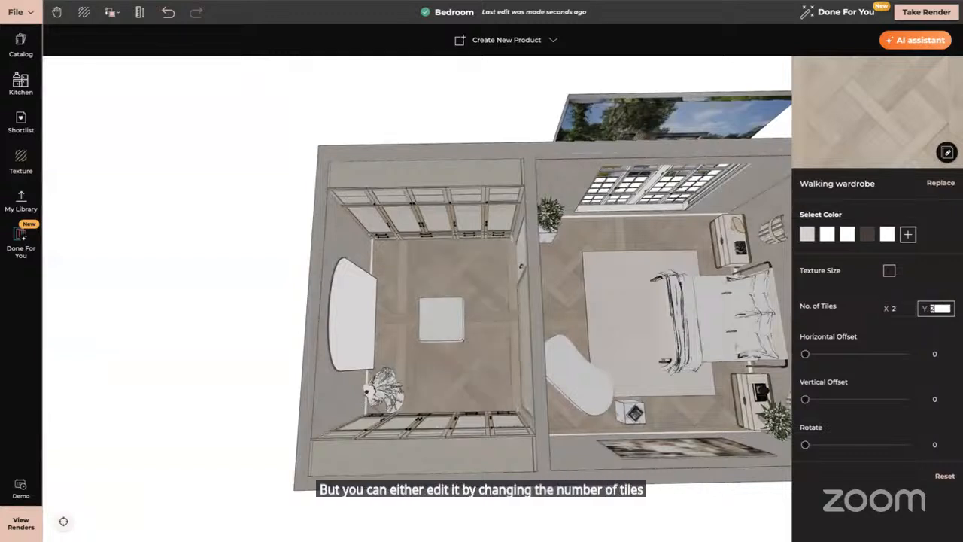
click(890, 272)
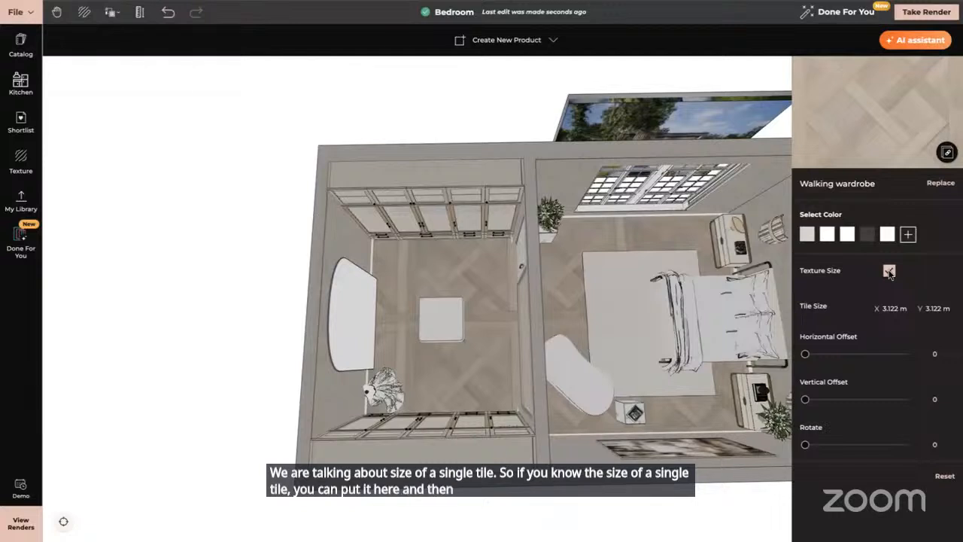
click(23, 159)
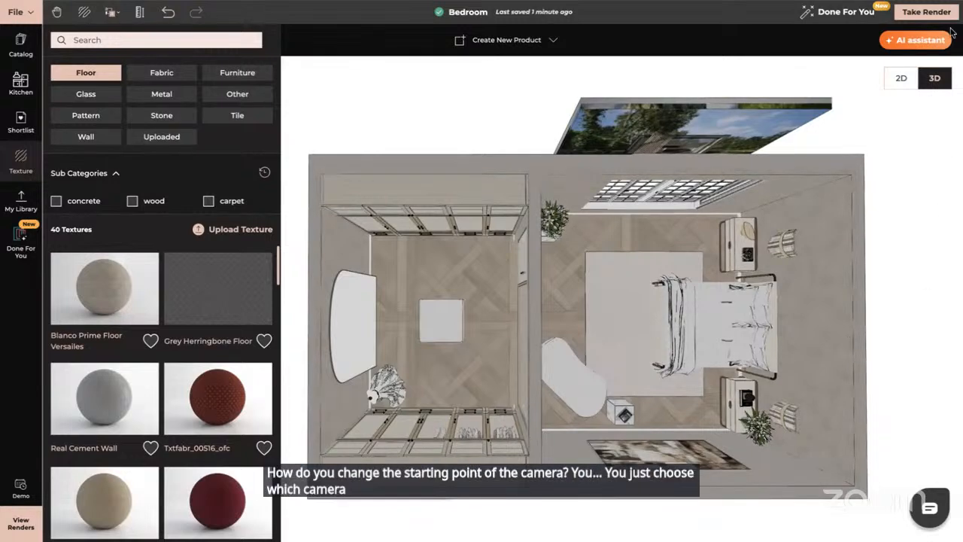
Step: Reopen the bedroom's low-density walkthrough and move the camera beside the bed slightly away from the window wall
click(924, 12)
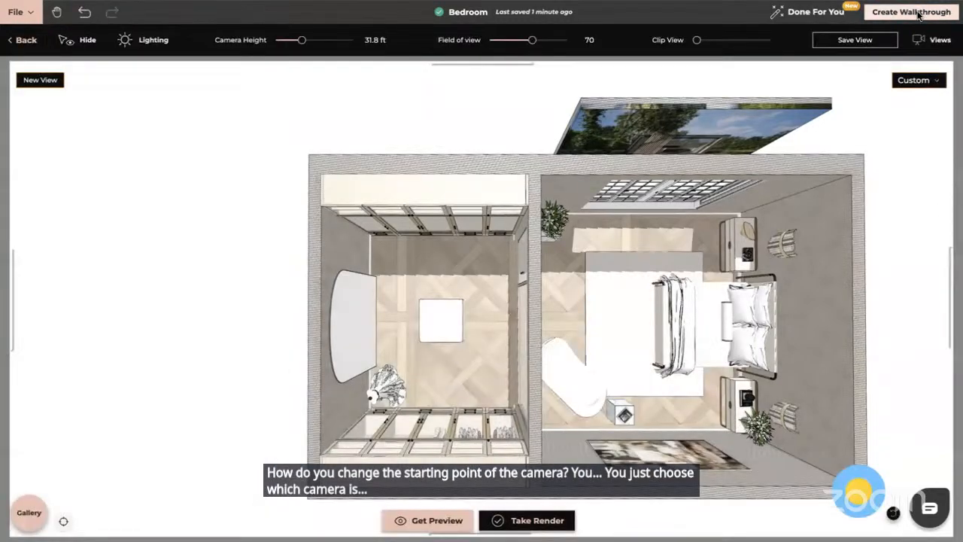
click(912, 12)
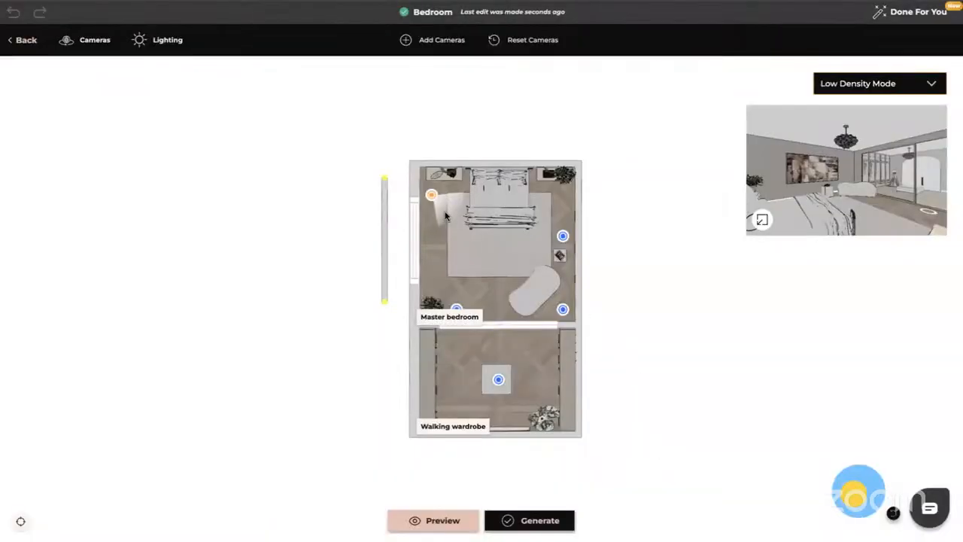
mouse_move(444, 216)
mouse_down()
mouse_move(448, 230)
mouse_move(452, 213)
mouse_up()
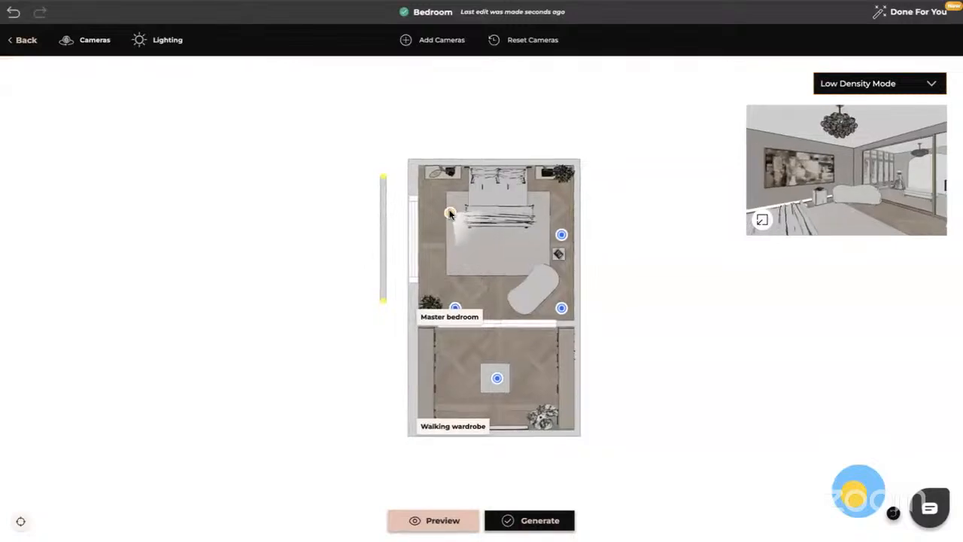
mouse_move(449, 213)
mouse_down()
mouse_move(452, 263)
mouse_move(445, 196)
mouse_up()
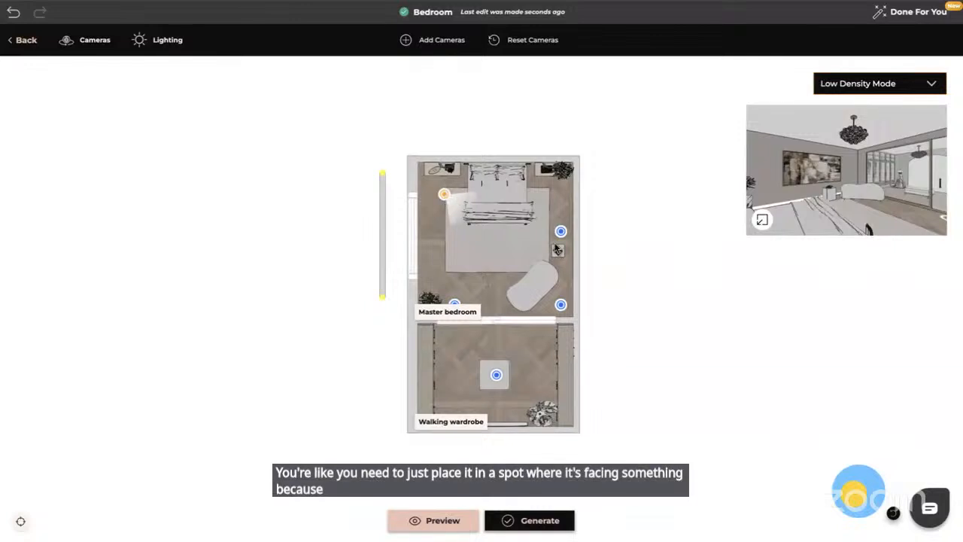
Step: Turn the bedside camera so that it faces the lounge sofa and the wardrobe's sliding glass door
drag(874, 197, 775, 202)
drag(880, 216, 928, 216)
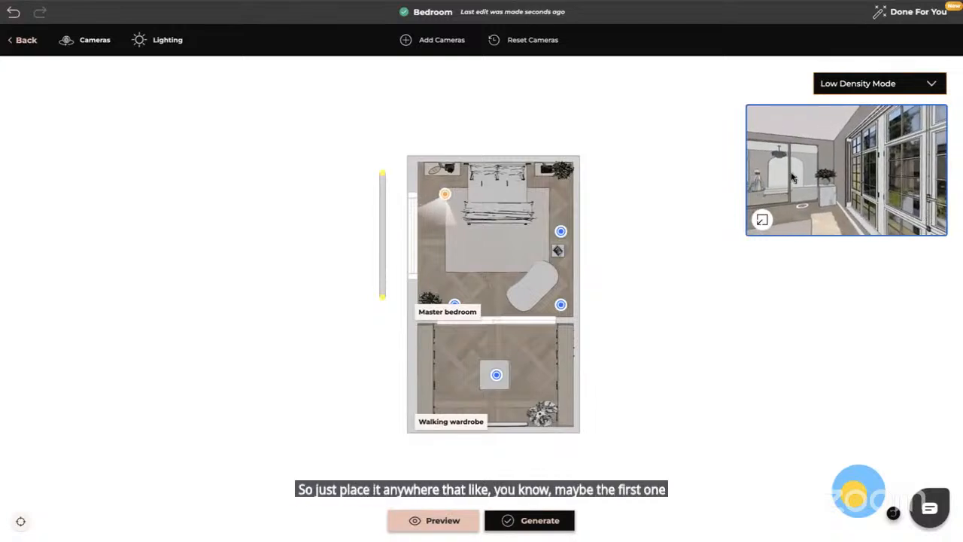
drag(795, 178, 905, 154)
drag(795, 170, 741, 167)
drag(860, 181, 806, 177)
drag(866, 188, 919, 174)
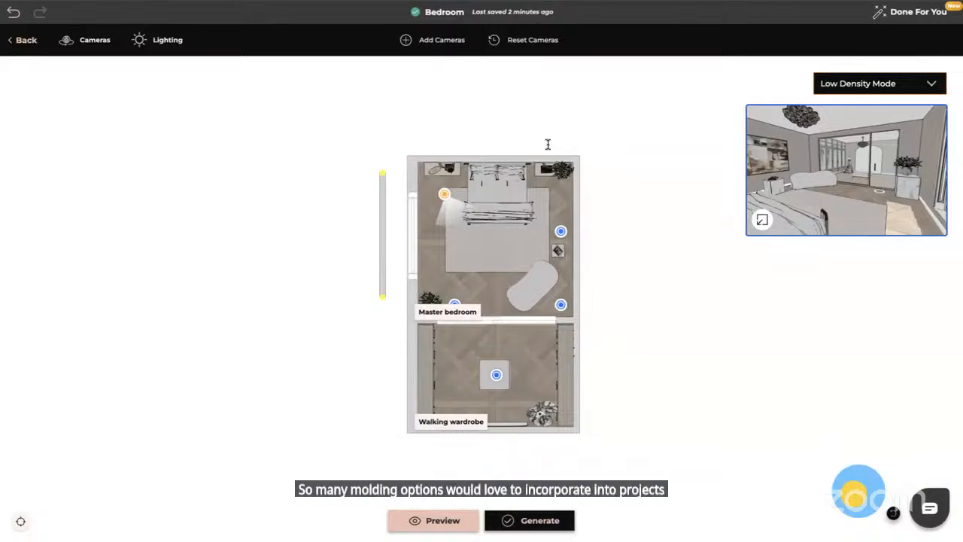
Step: Exit the walkthrough editor and the render view, and open the product catalog
click(26, 41)
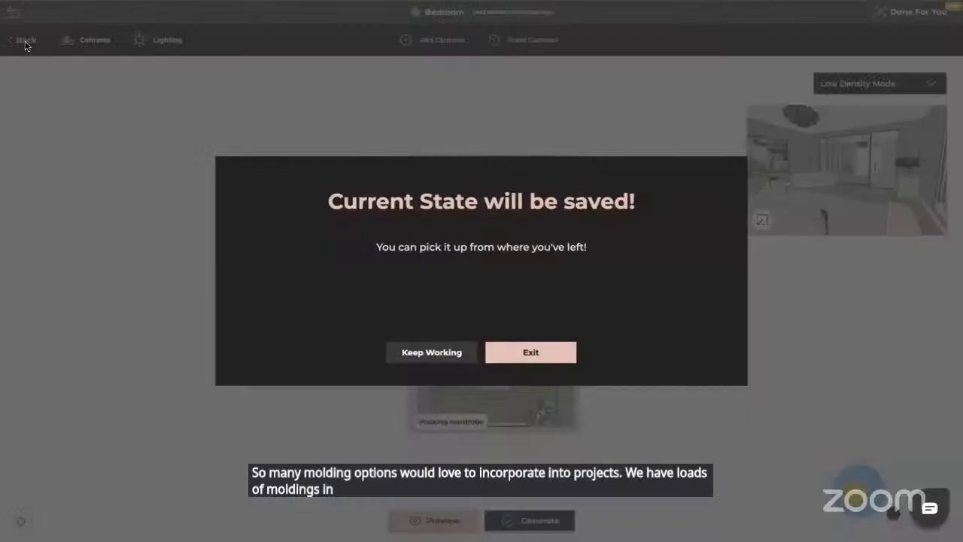
click(533, 357)
click(26, 42)
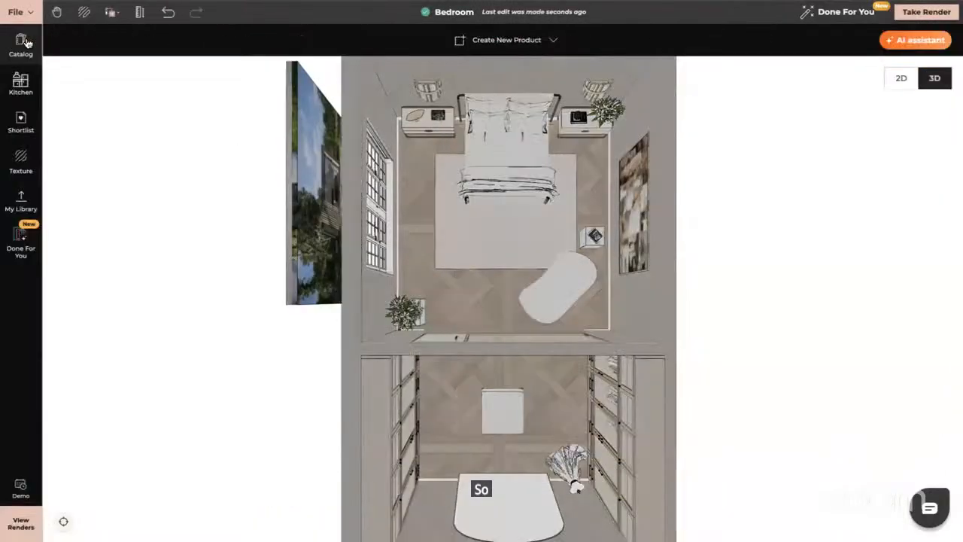
click(22, 43)
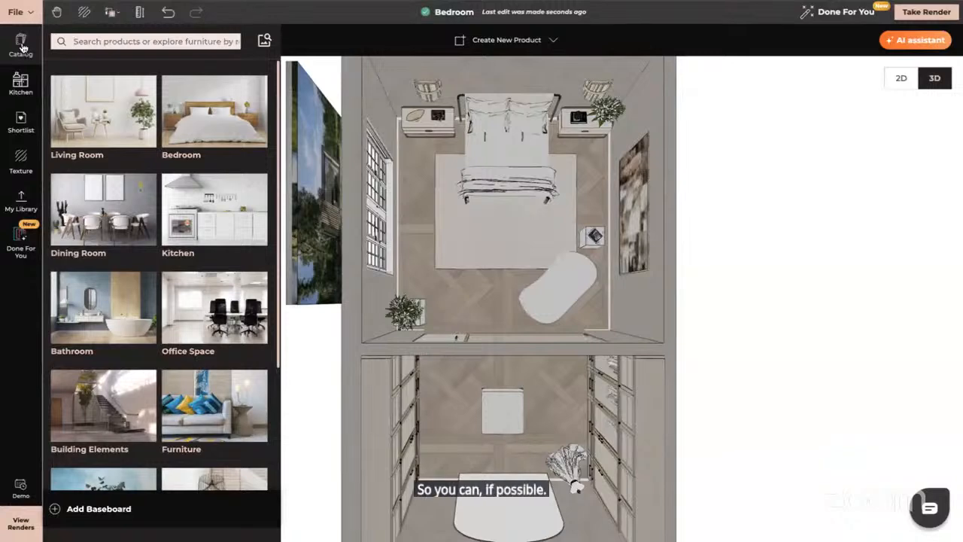
Step: Browse the catalog's Building Elements for Molding & Millwork and look through the Moldings & Trims products
click(93, 409)
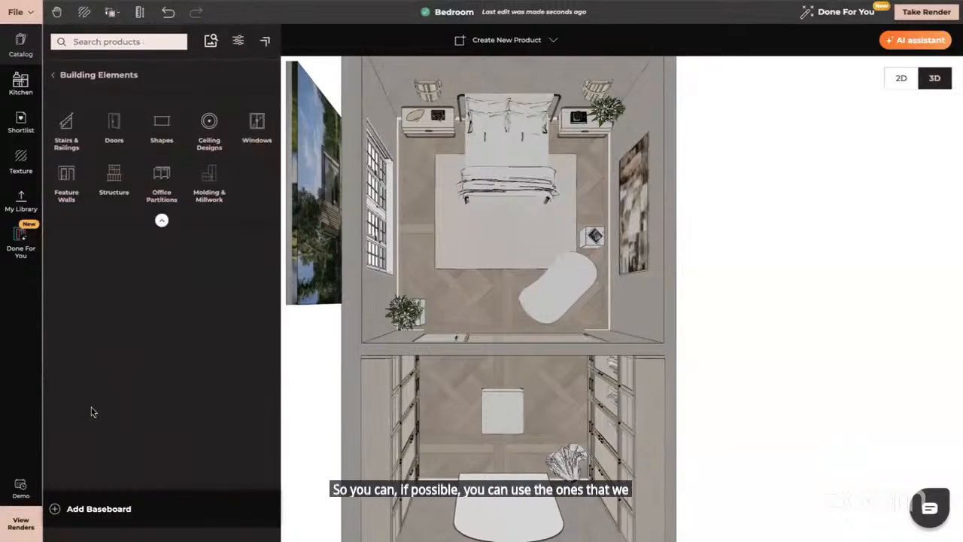
click(210, 180)
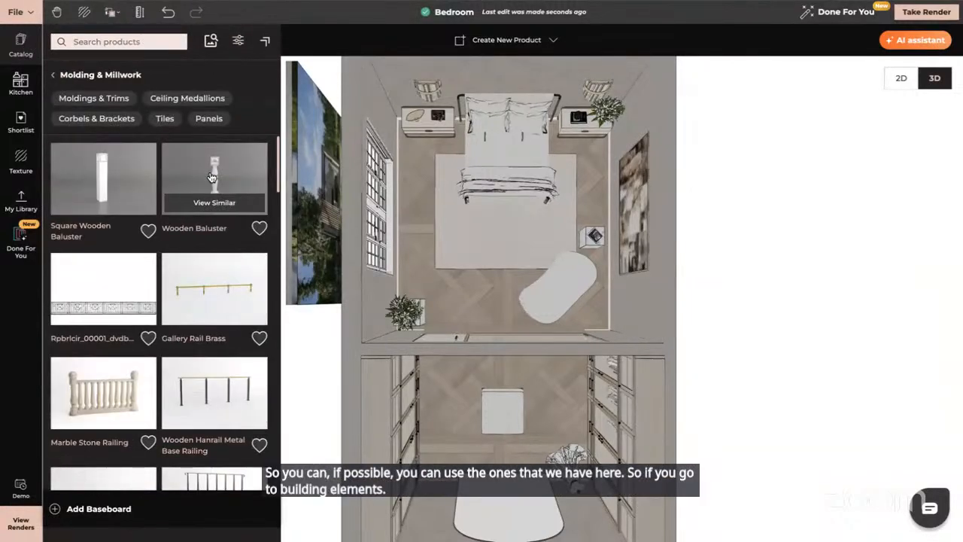
click(94, 100)
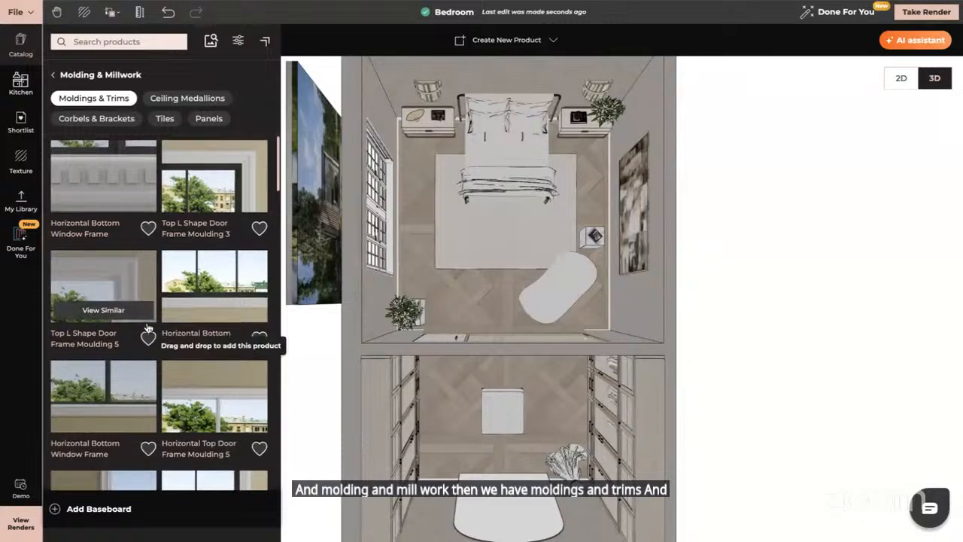
scroll(148, 328, down, 4)
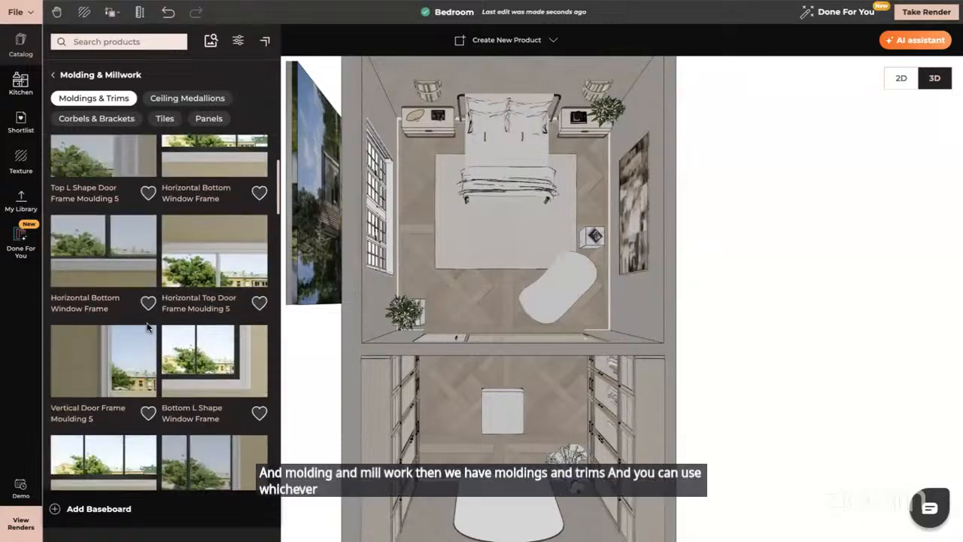
scroll(149, 328, up, 4)
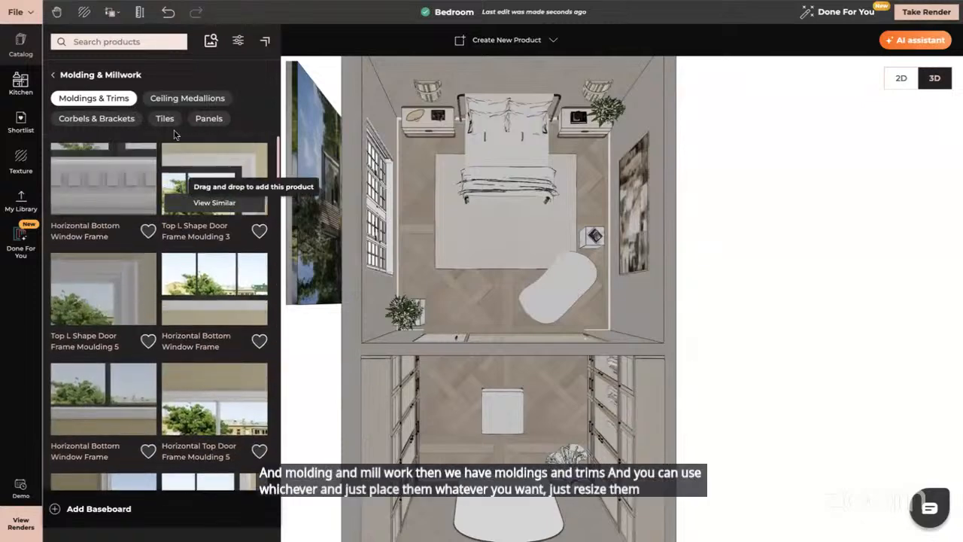
Step: Search the catalog for "moulding" and look through the matching products
click(98, 43)
text(mould)
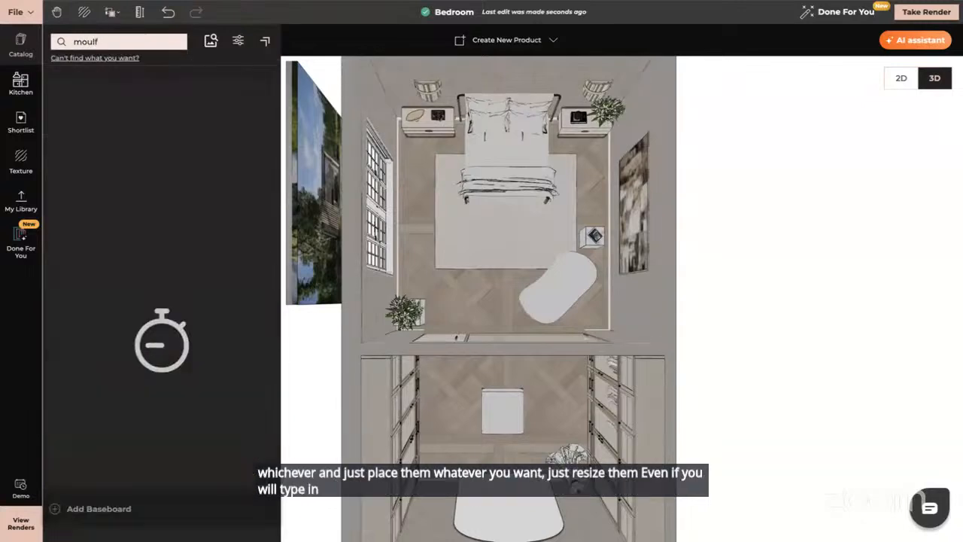
text(ing)
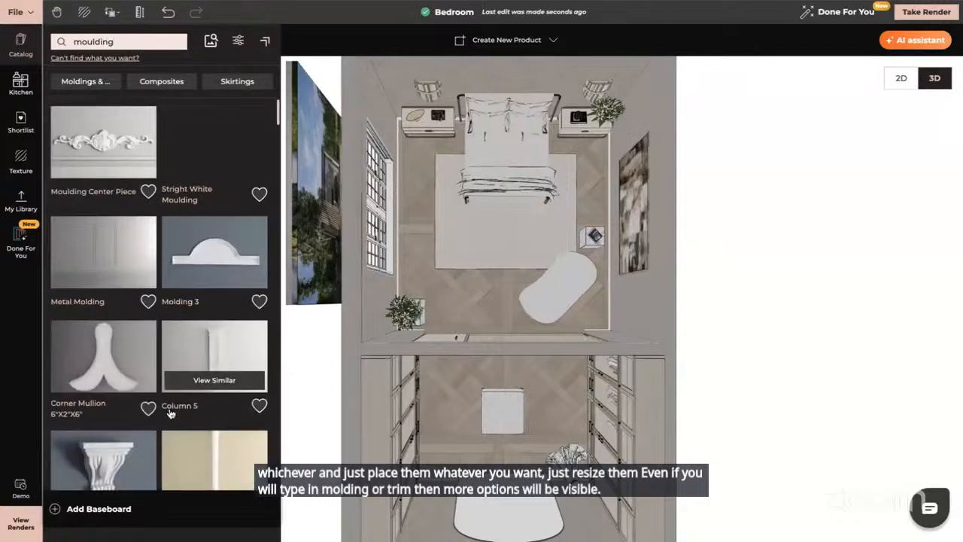
scroll(172, 406, down, 3)
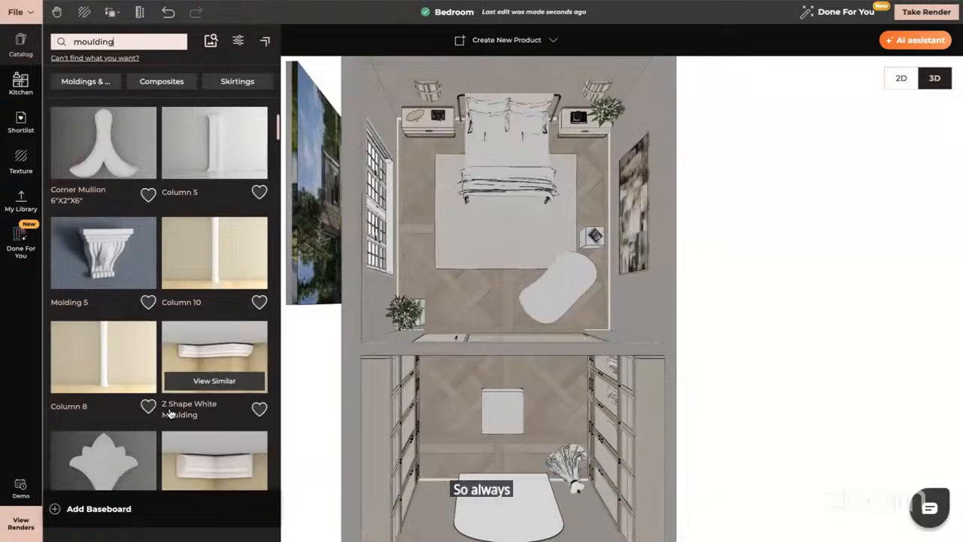
scroll(171, 413, down, 5)
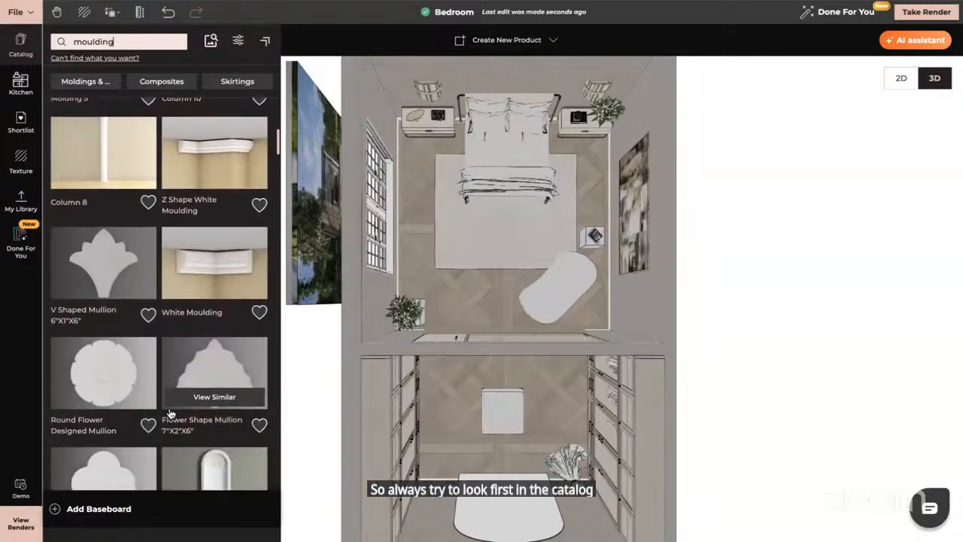
scroll(171, 413, down, 2)
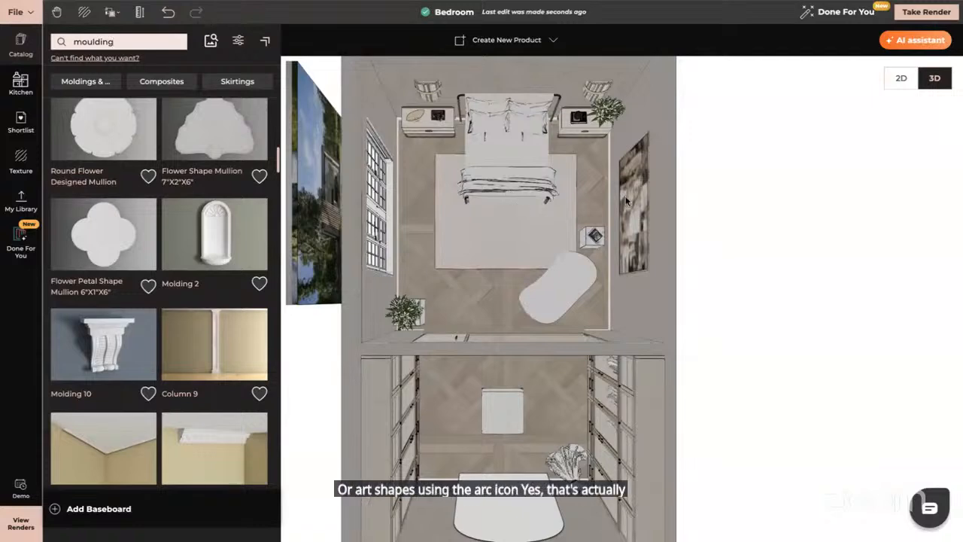
Step: Draw a new room about 7 m wide beside the bedroom in the 2D plan and bring it into view in 3D
click(901, 79)
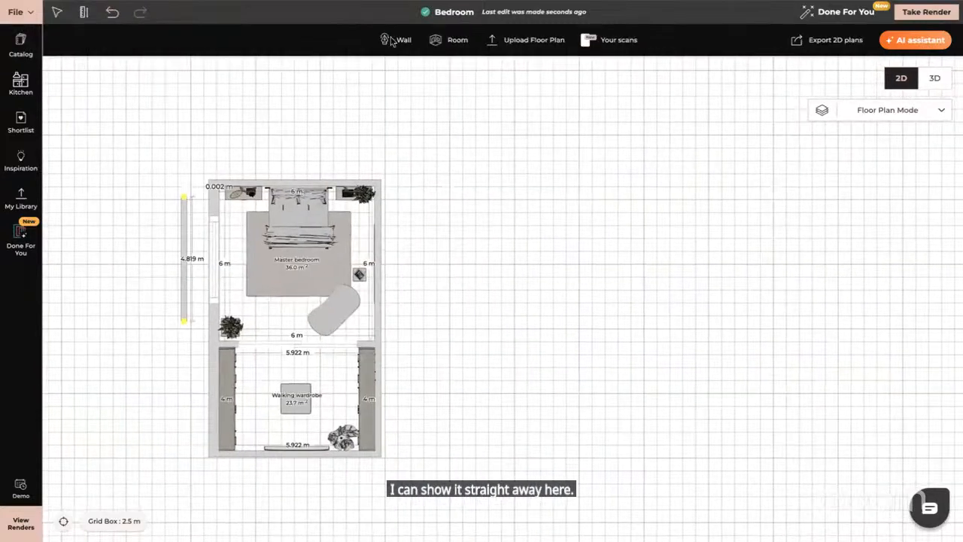
click(436, 41)
click(473, 164)
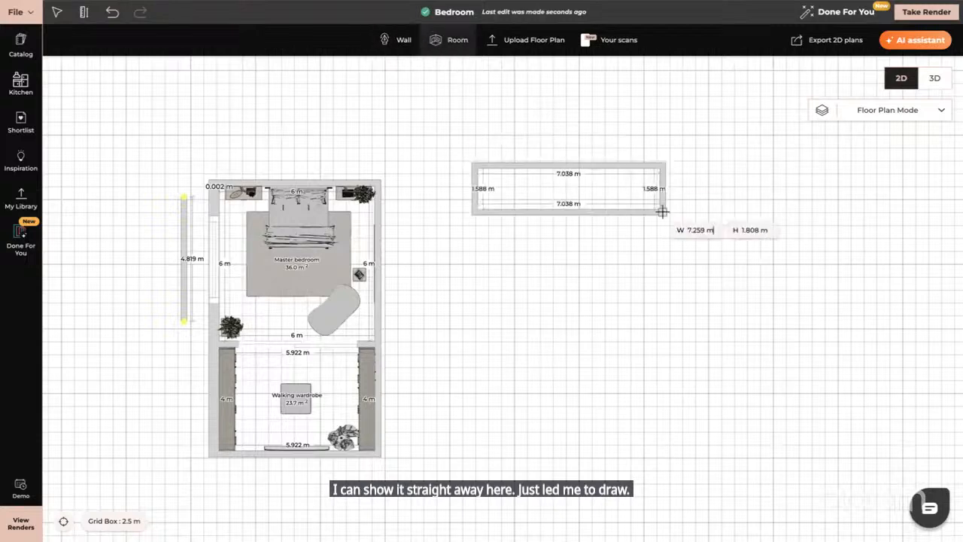
click(669, 340)
click(935, 80)
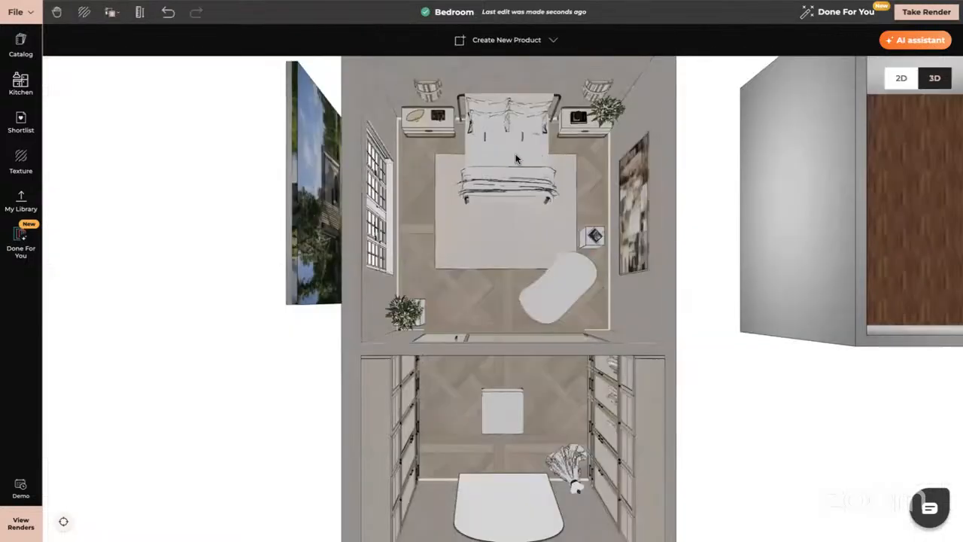
click(882, 199)
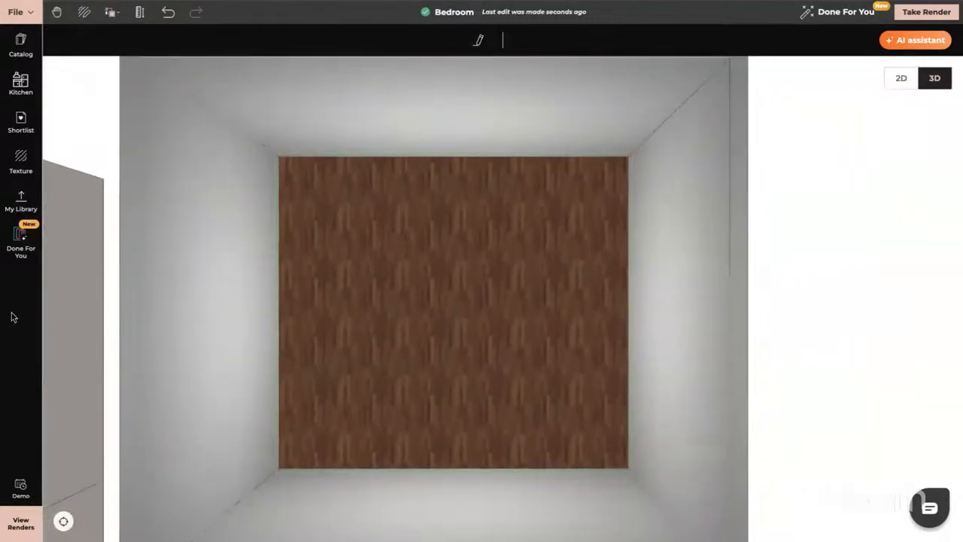
drag(399, 325, 481, 146)
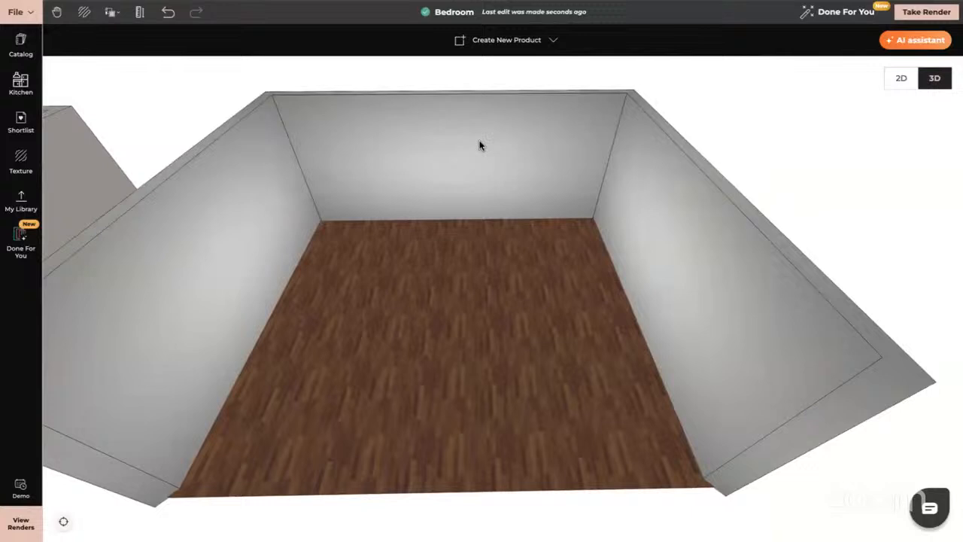
Step: Begin creating a new product and draw an upright, door-like rectangle on the new room's back wall, reaching down to the floor
click(507, 41)
click(513, 80)
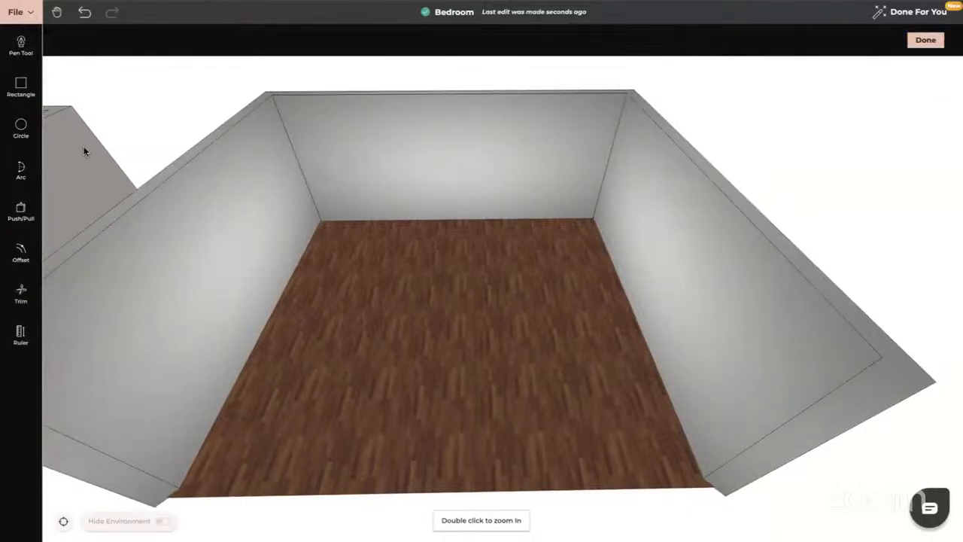
click(21, 84)
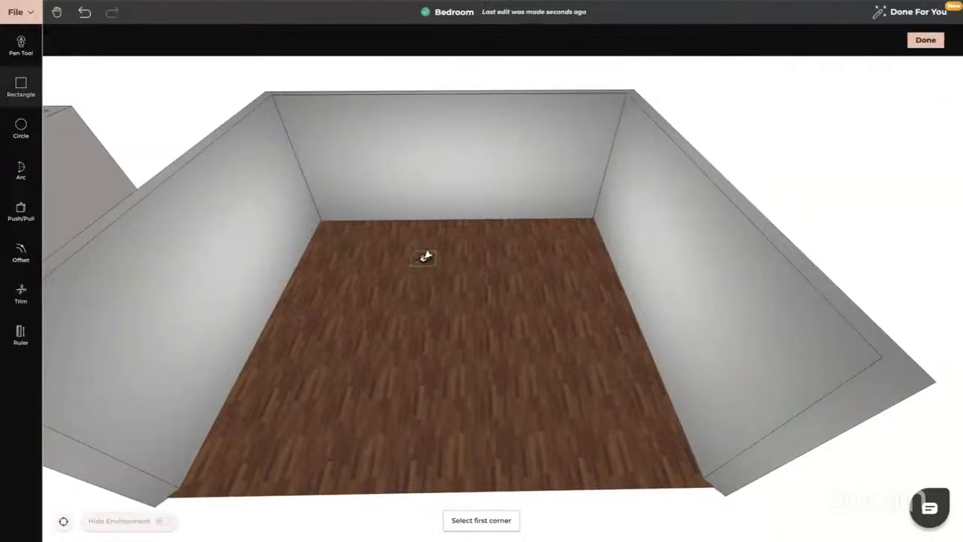
drag(426, 257, 426, 237)
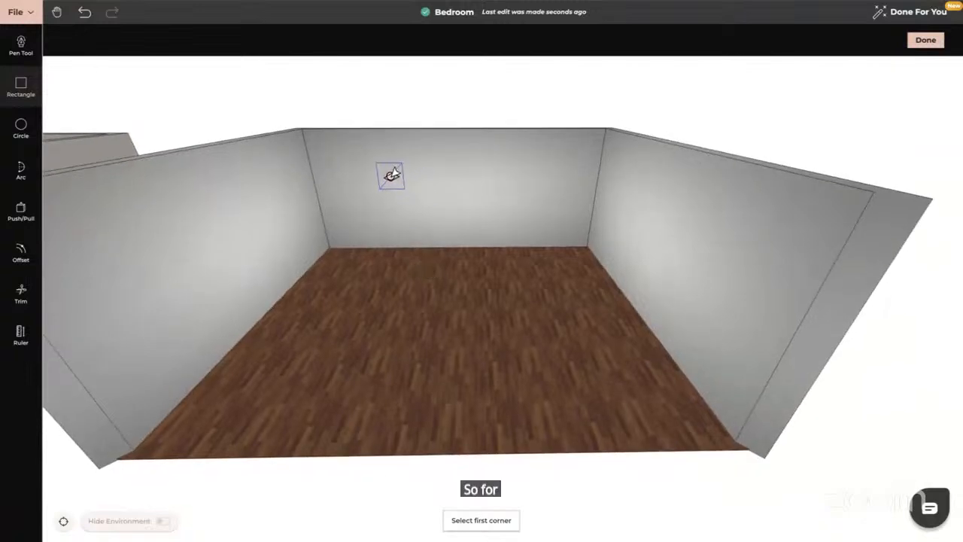
click(392, 169)
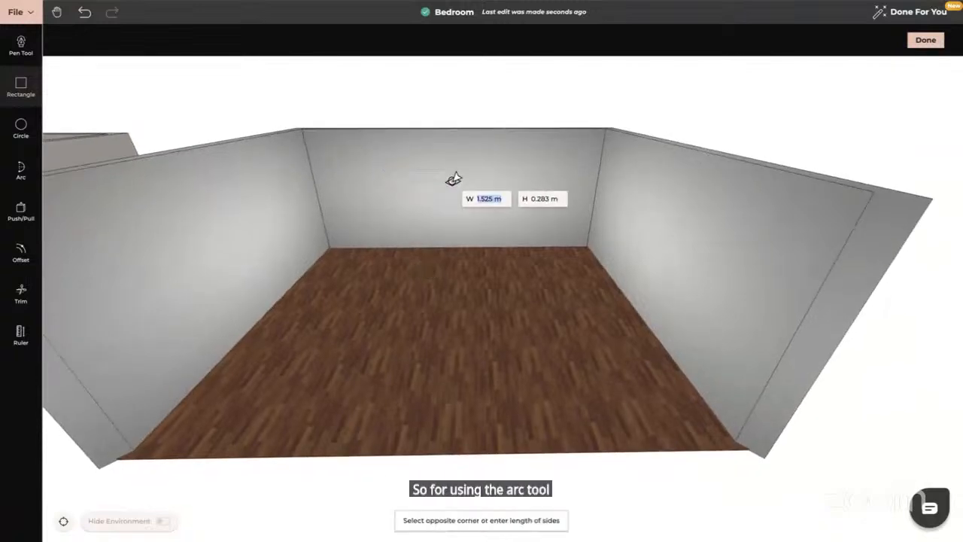
click(464, 244)
key(Escape)
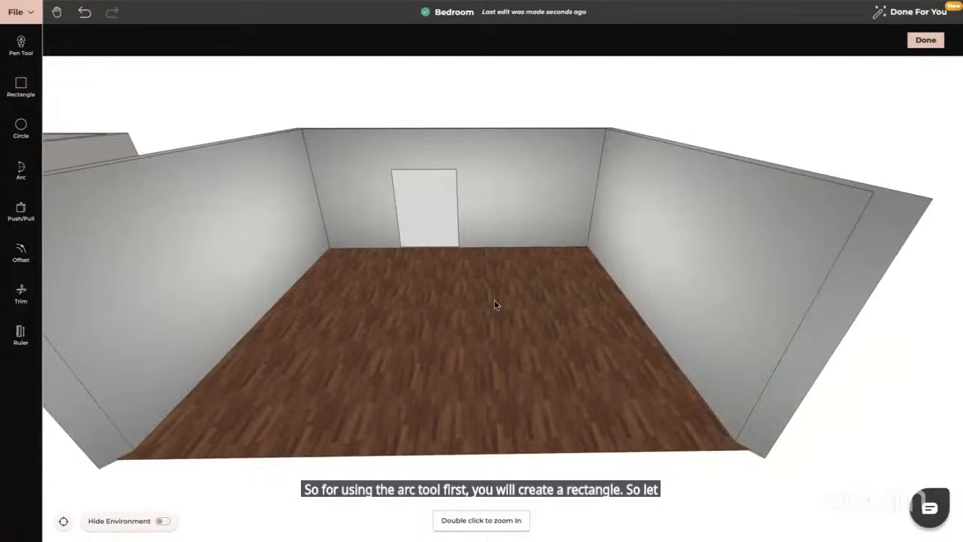
Step: Push/Pull the wall rectangle about 0.38 m out into the room to give the cabinet block depth
drag(495, 305, 441, 303)
click(21, 210)
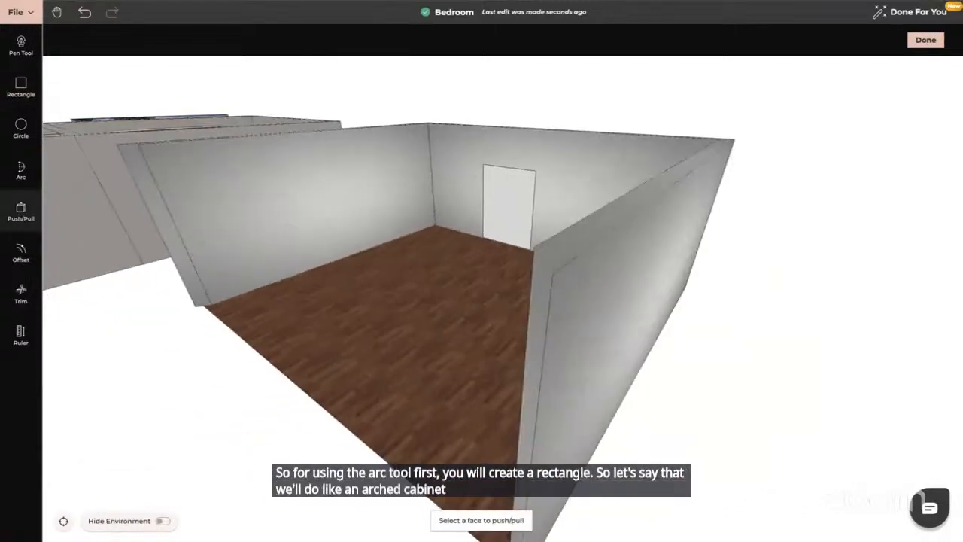
click(522, 203)
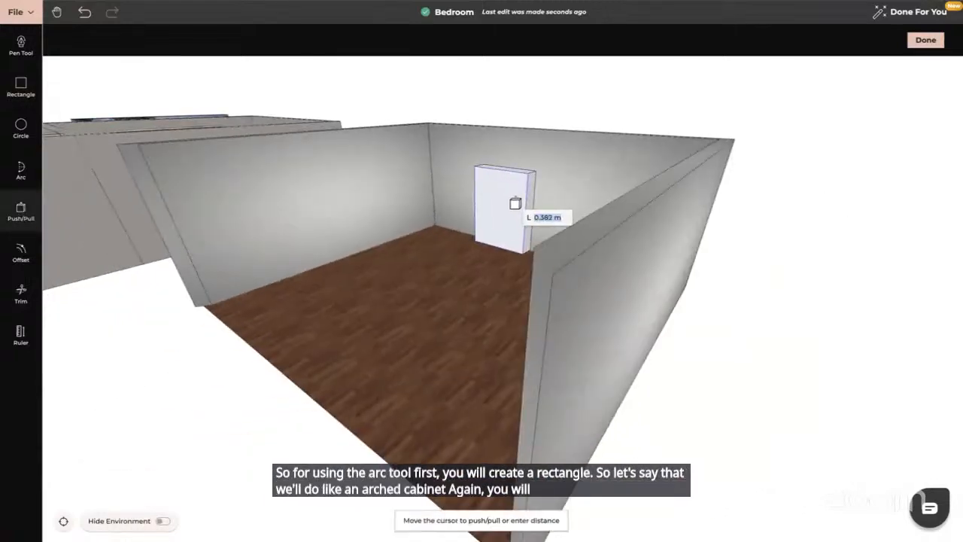
click(515, 203)
mouse_move(429, 289)
mouse_down()
mouse_move(477, 315)
mouse_move(437, 286)
mouse_up()
click(21, 170)
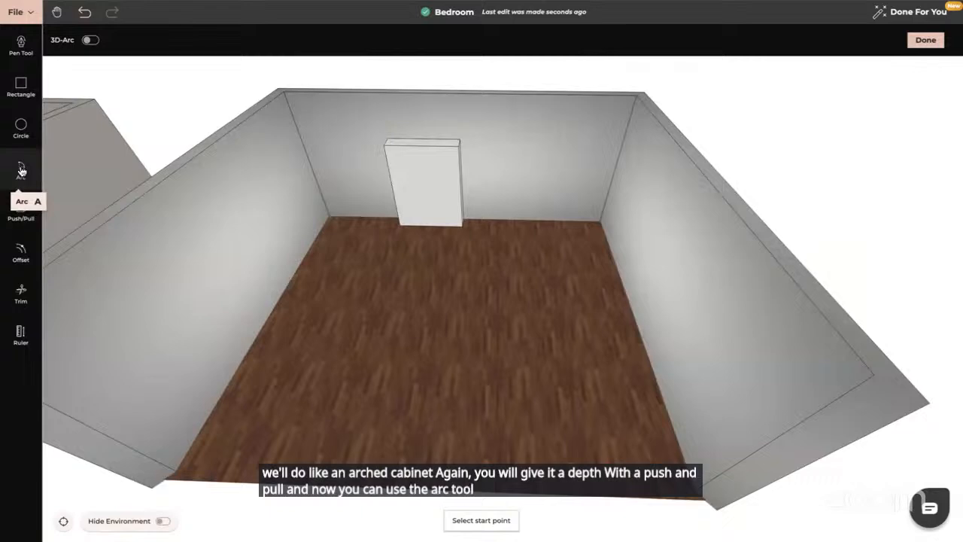
click(388, 179)
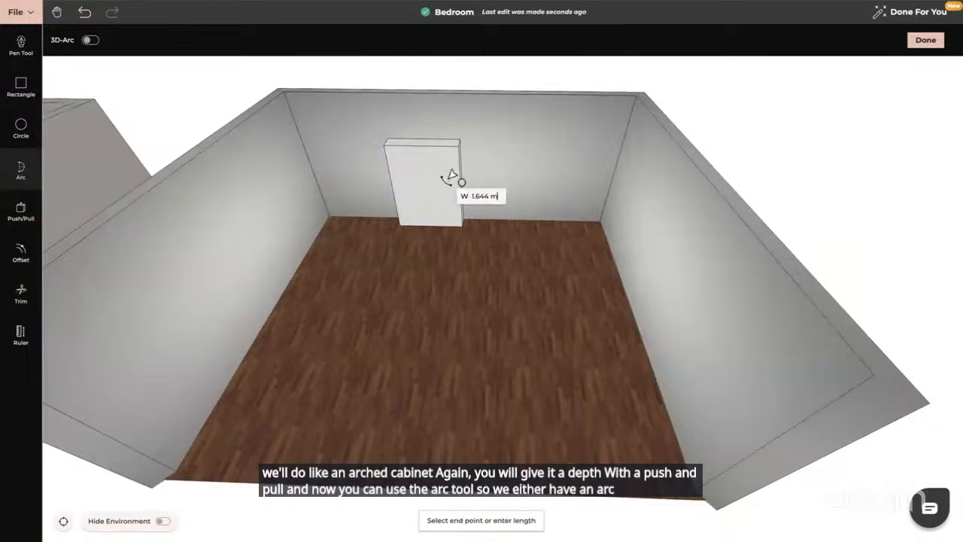
right_drag(443, 214, 434, 249)
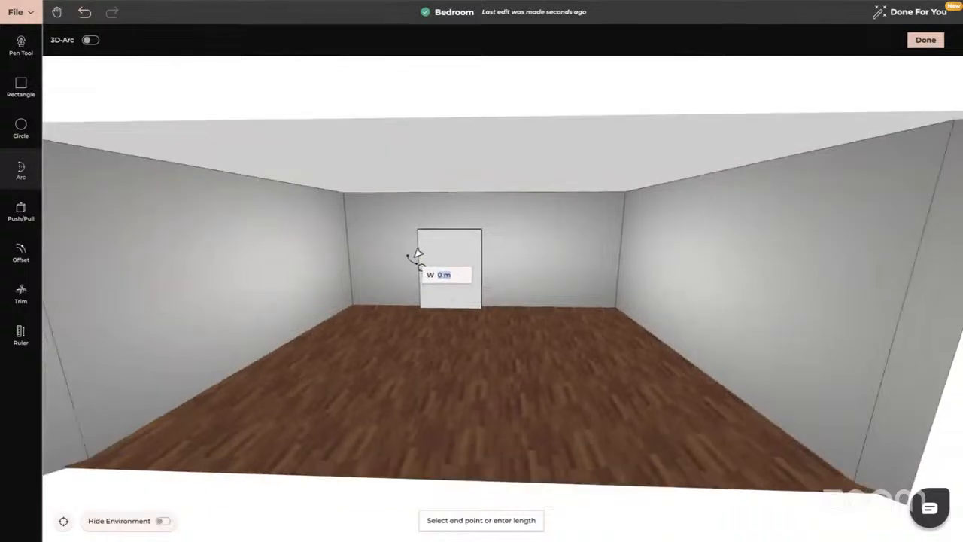
key(Escape)
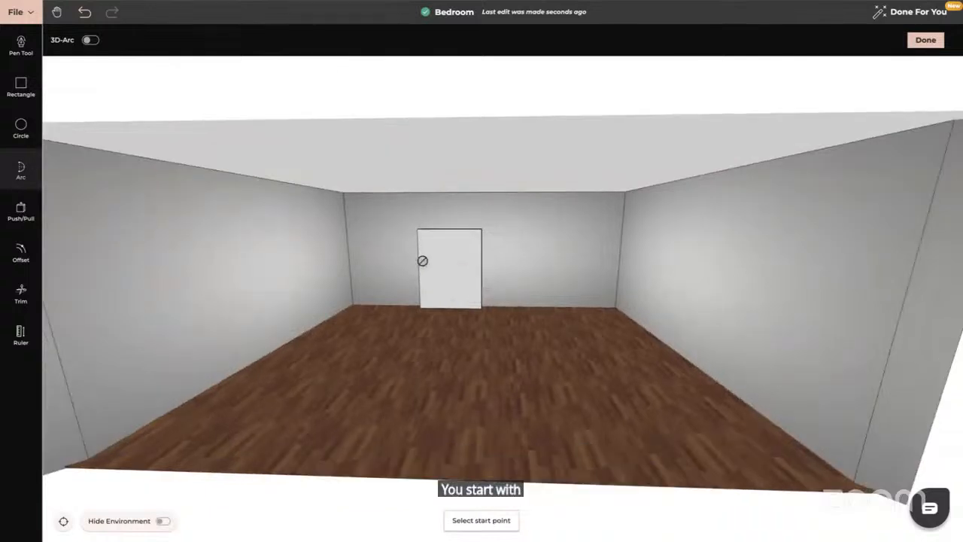
Step: Draw an arc between the side edges of the block's front face, bulging about 0.48 m up to its upper edge
right_drag(419, 258, 425, 251)
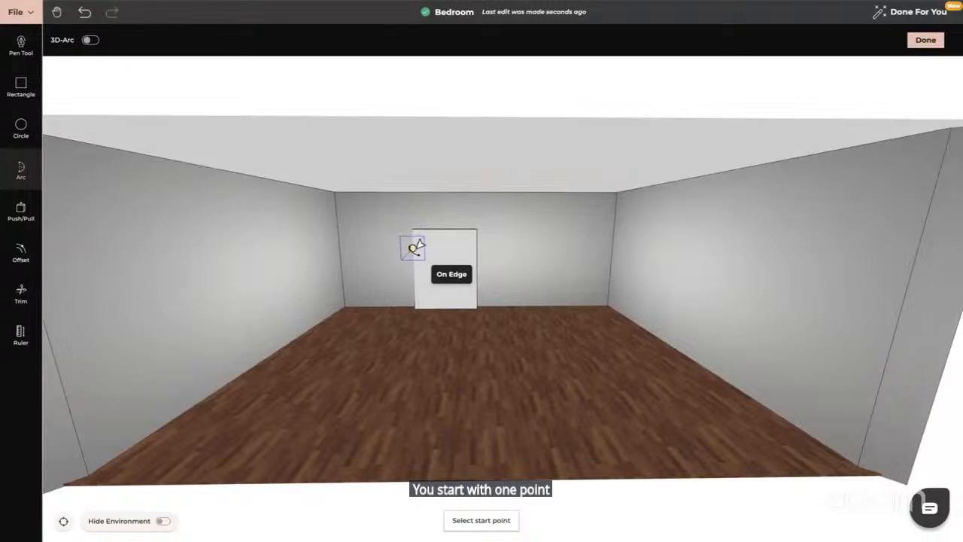
click(414, 244)
click(474, 246)
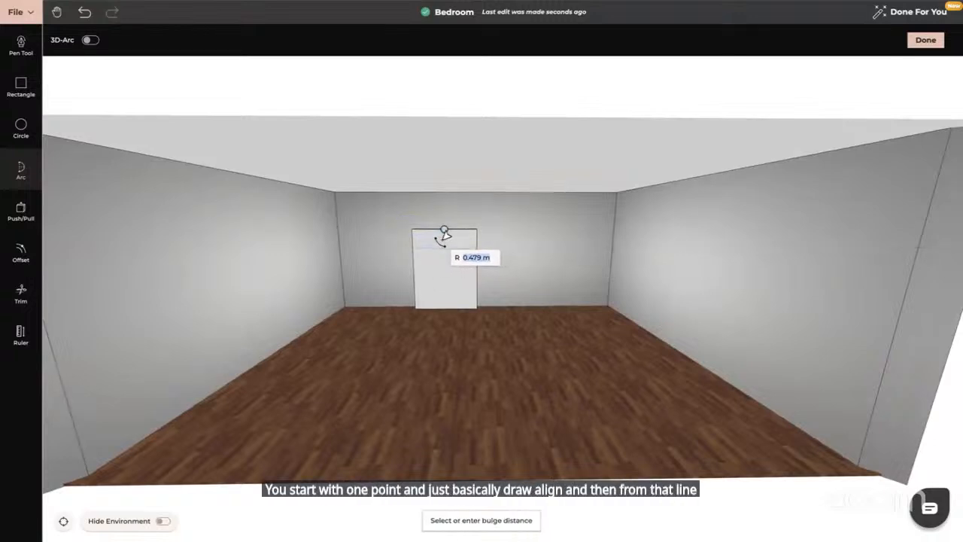
click(445, 234)
Step: Remove both upper corners of the block outside the arc with Push/Pull to form an arched cabinet
middle_drag(546, 279, 512, 273)
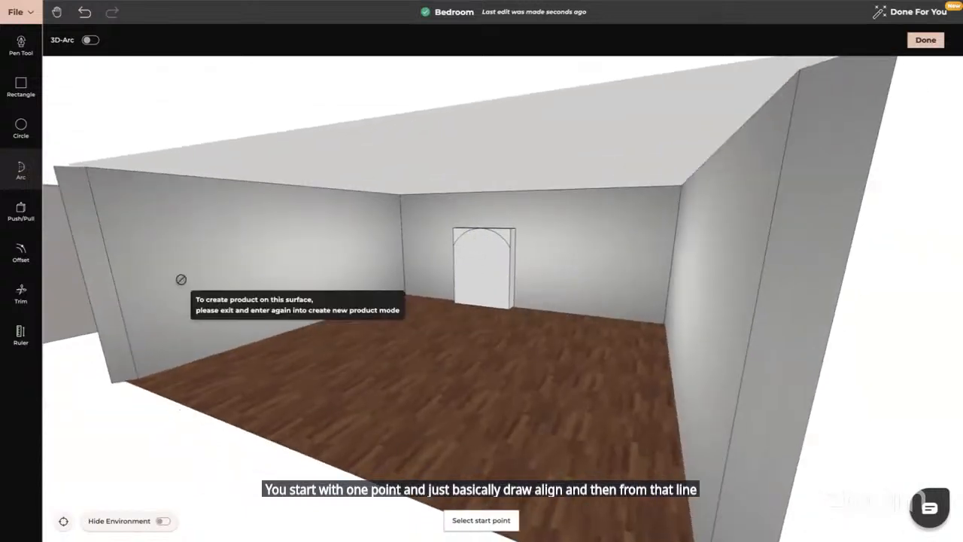
click(21, 212)
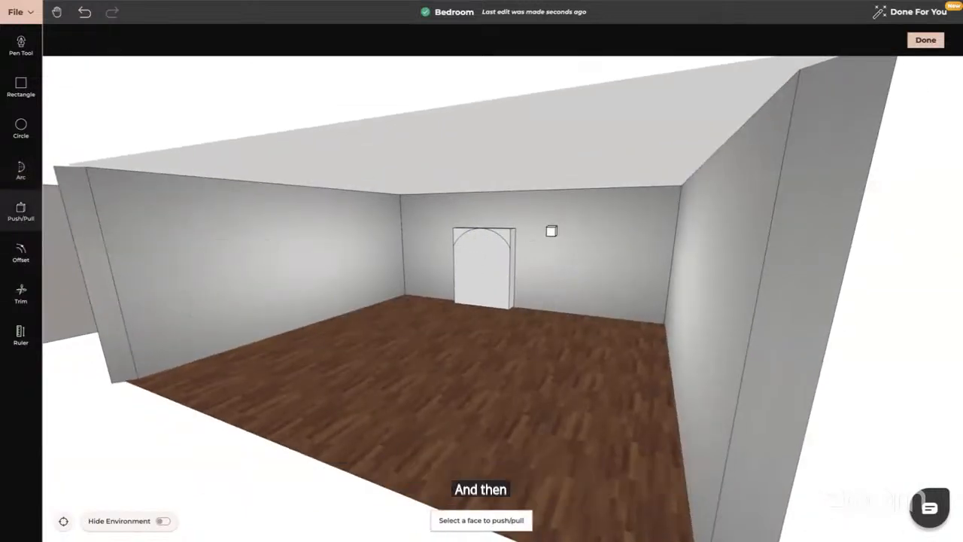
click(505, 235)
click(519, 236)
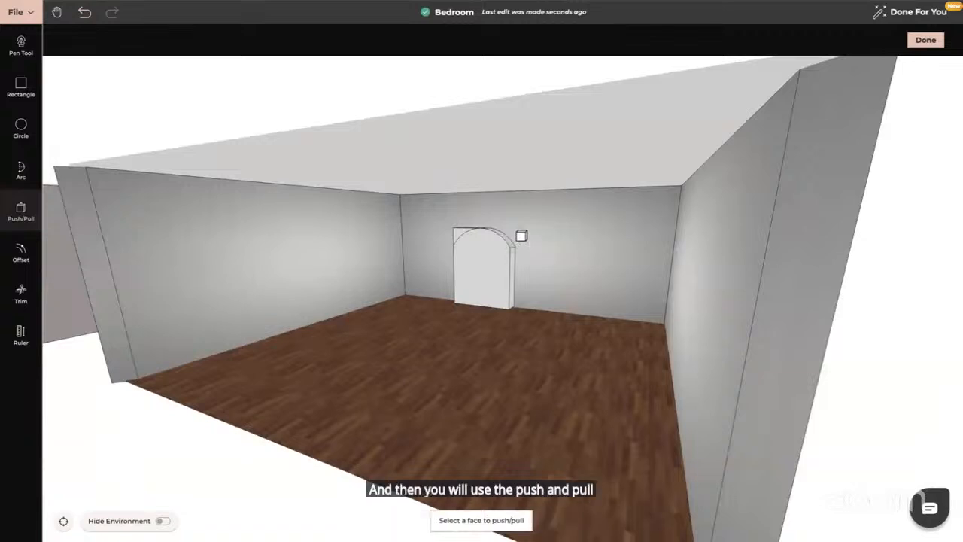
middle_drag(410, 308, 482, 308)
click(397, 242)
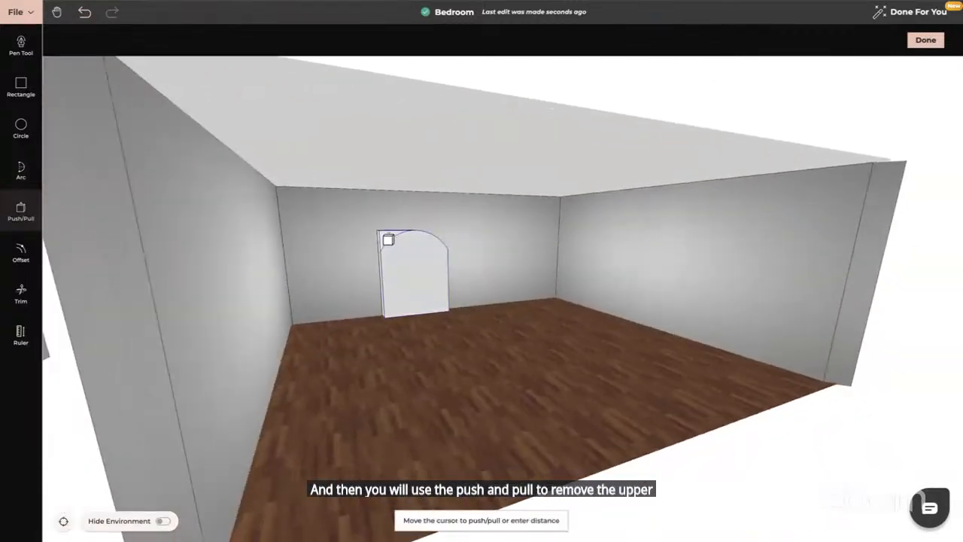
click(370, 239)
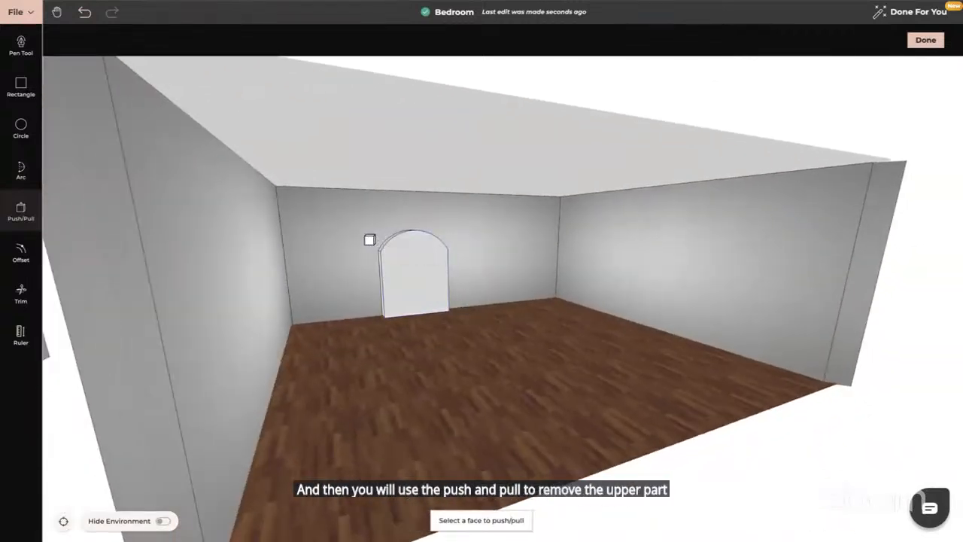
Step: Undo the corner removals and the arc so the block is rectangular again
click(83, 13)
click(83, 14)
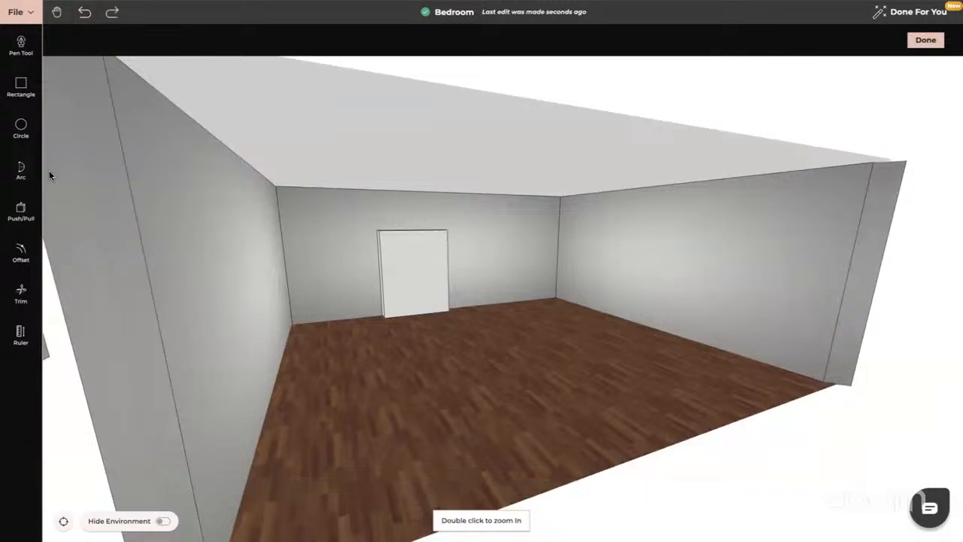
Step: Try to draw a 3D arc across the block's front face from its side edge, and undo it
click(21, 170)
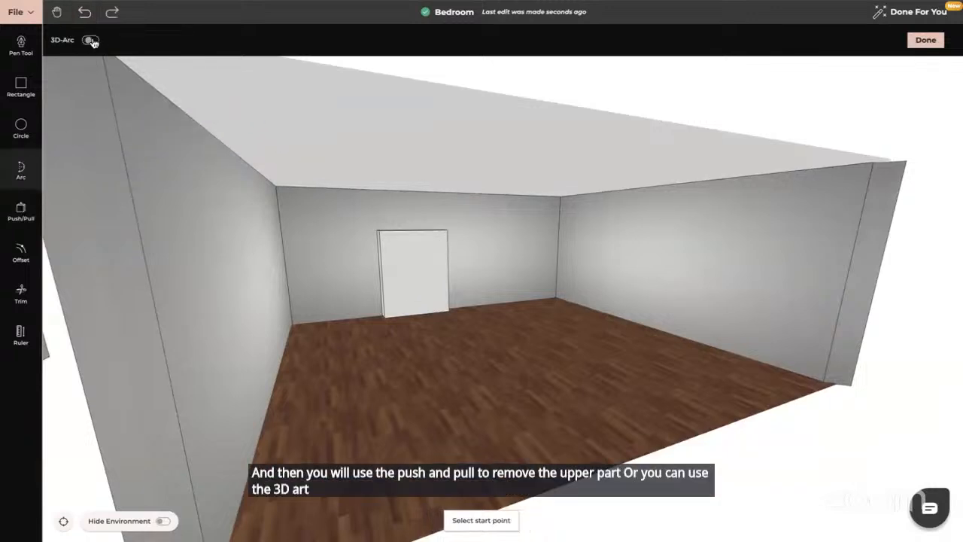
click(89, 42)
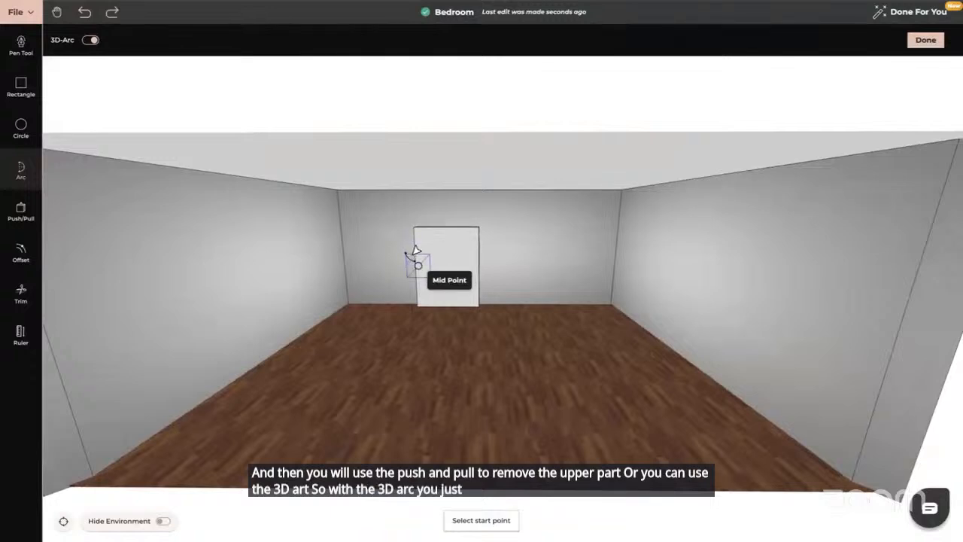
click(415, 255)
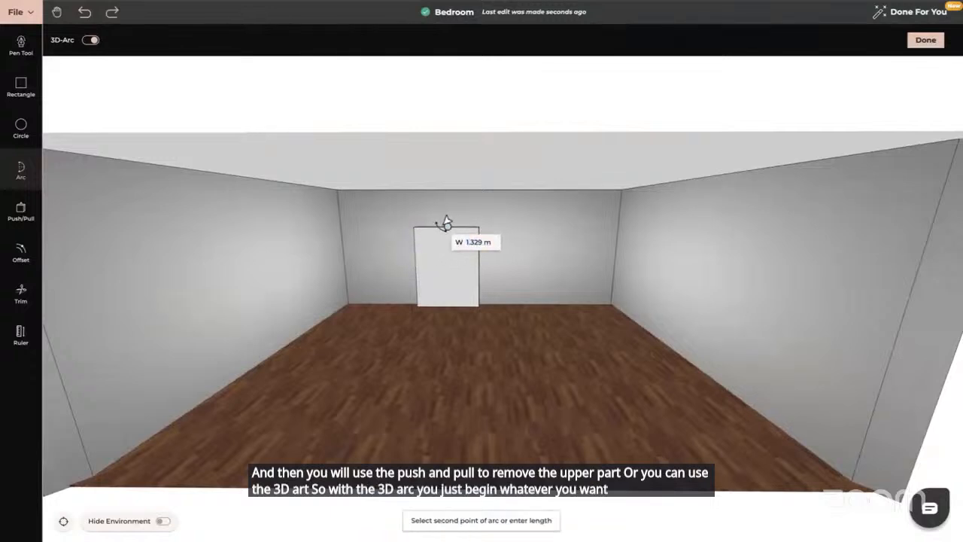
click(462, 259)
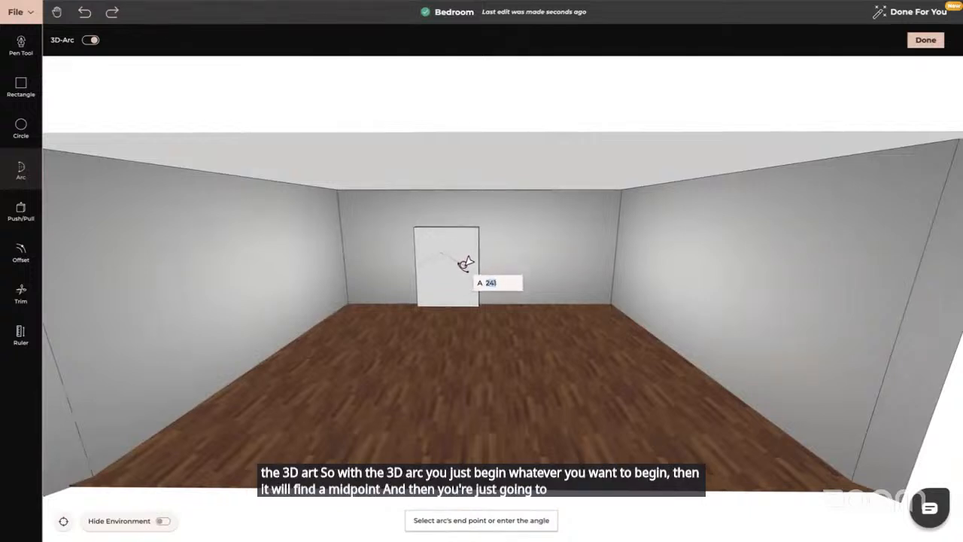
click(469, 260)
scroll(519, 331, up, 4)
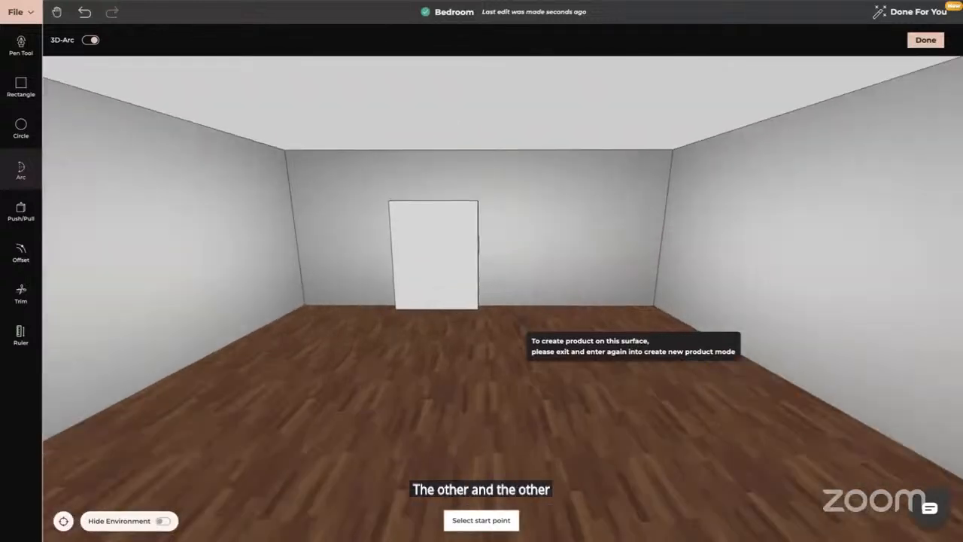
scroll(527, 336, up, 2)
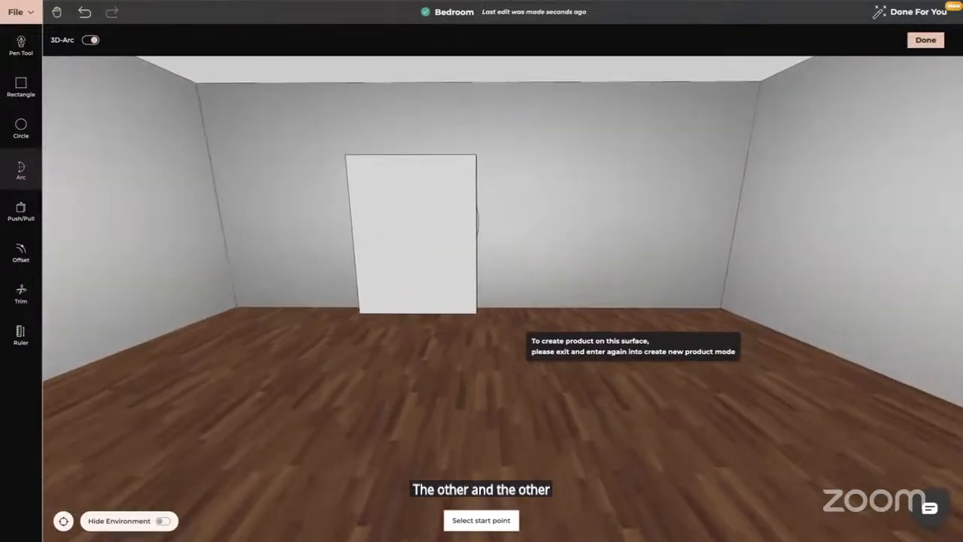
click(87, 17)
scroll(233, 207, down, 2)
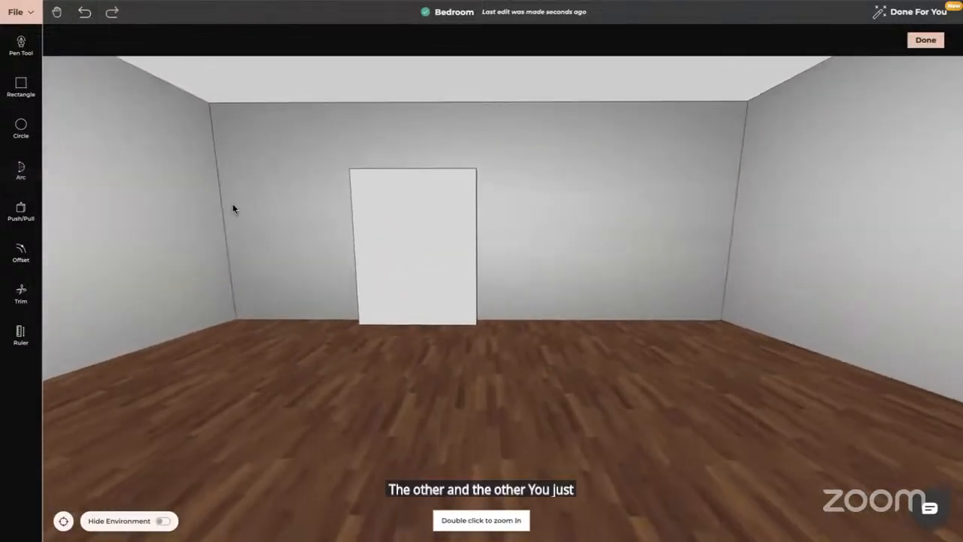
click(21, 169)
click(92, 40)
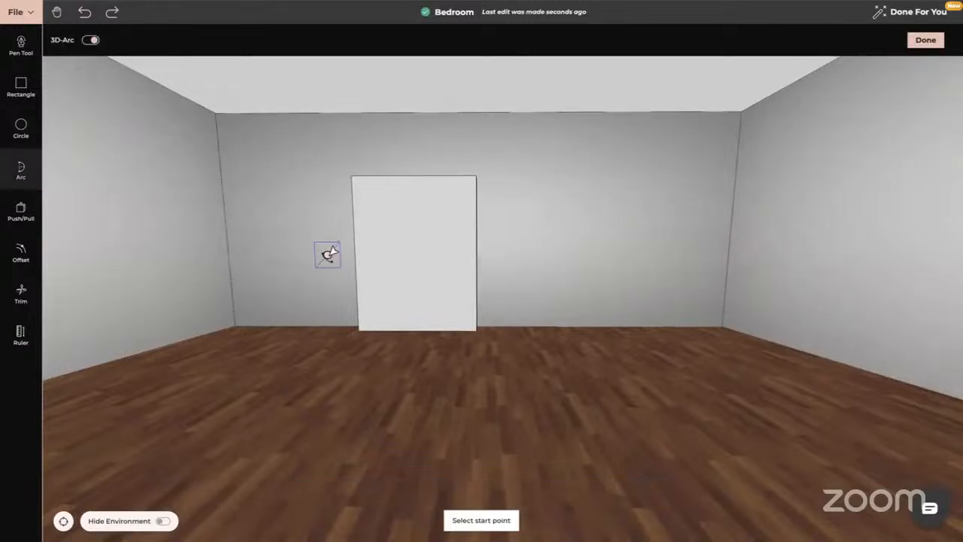
click(346, 206)
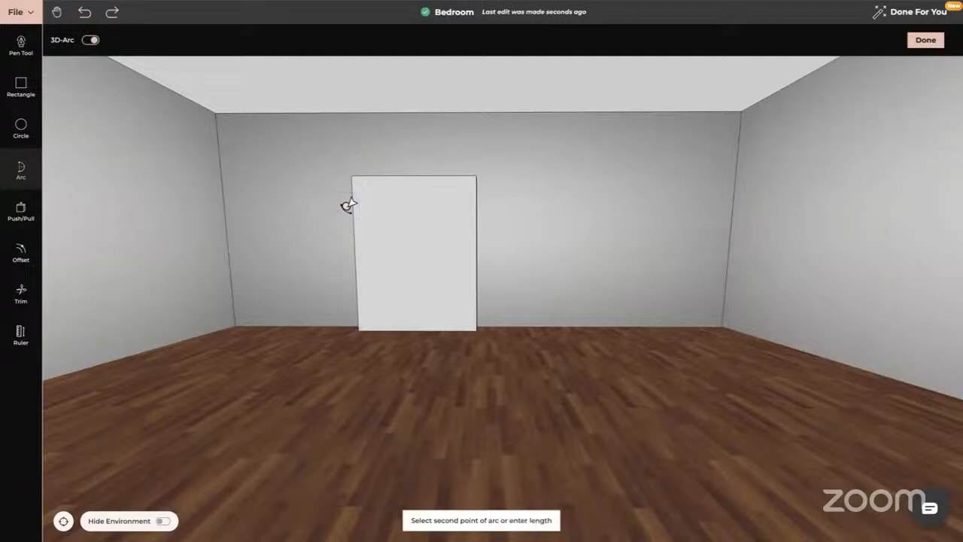
scroll(350, 203, up, 2)
scroll(354, 202, up, 1)
right_drag(354, 202, 572, 232)
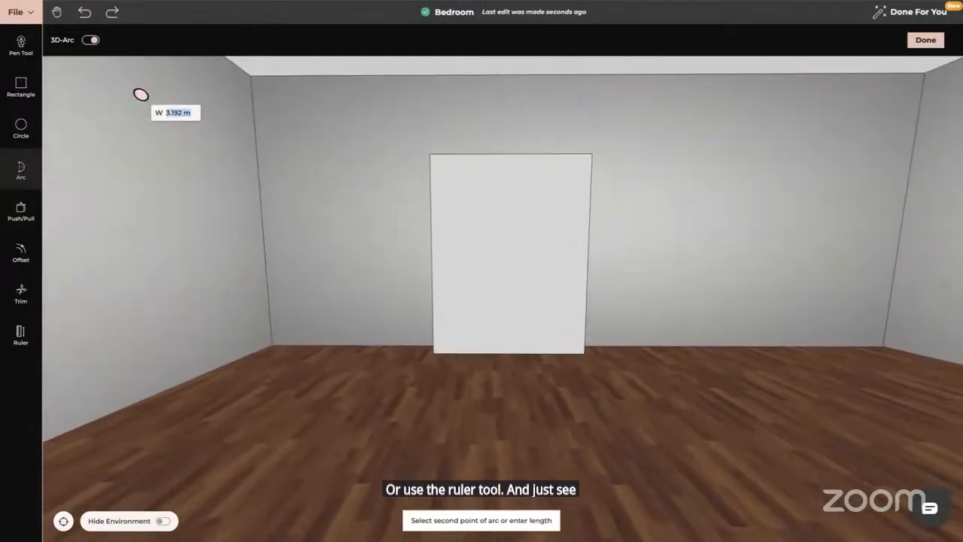
click(85, 13)
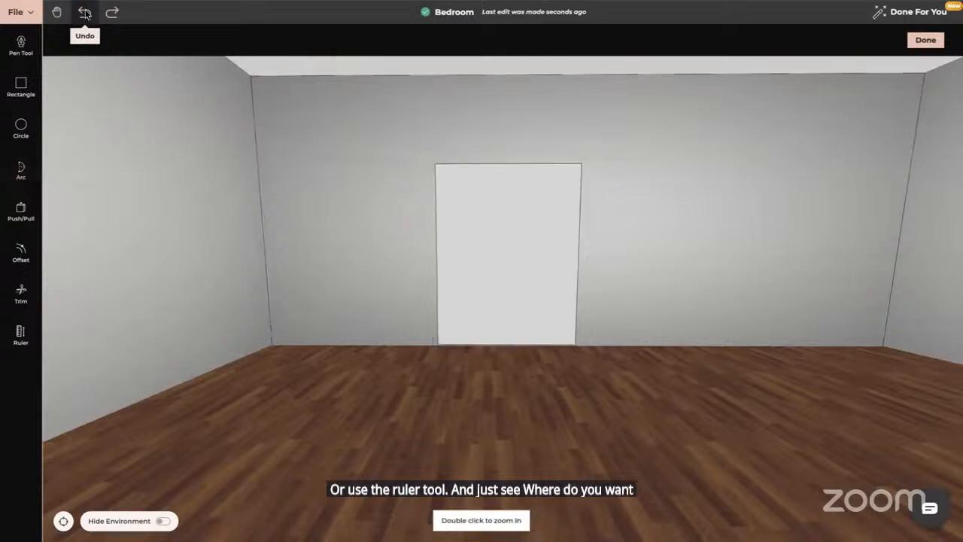
Step: Draw a 3D arc on the flat wall rectangle from one side edge through the upper edge, about 0.945 m away, to the opposite side
click(23, 170)
click(93, 42)
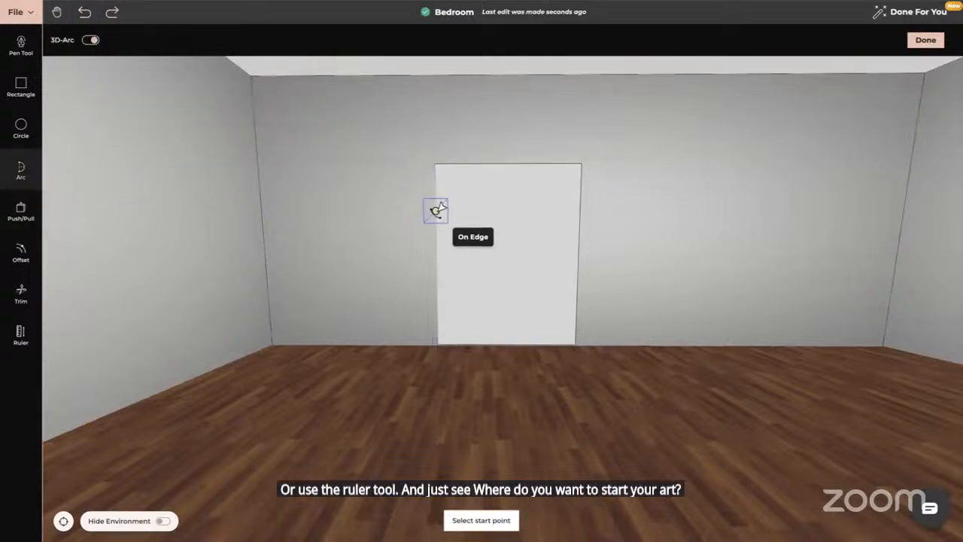
click(437, 206)
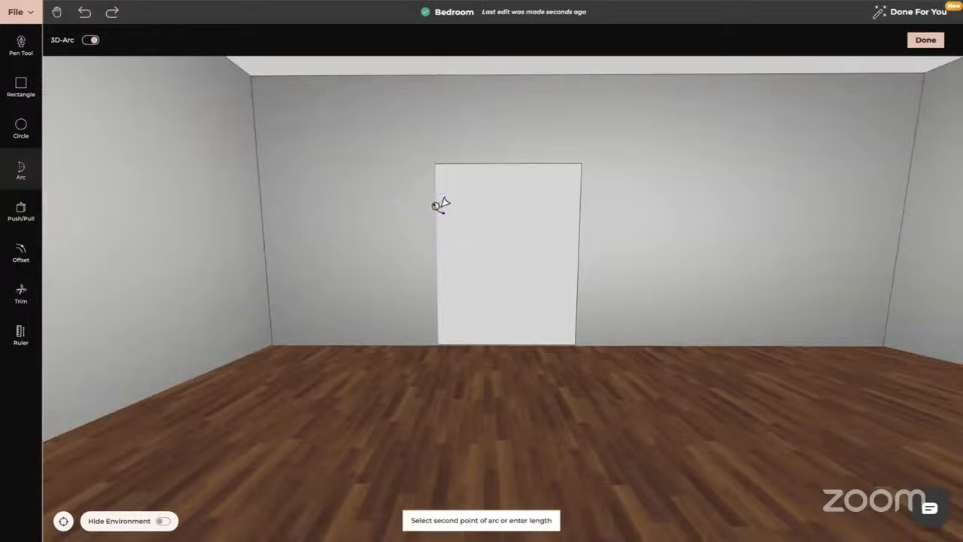
click(508, 164)
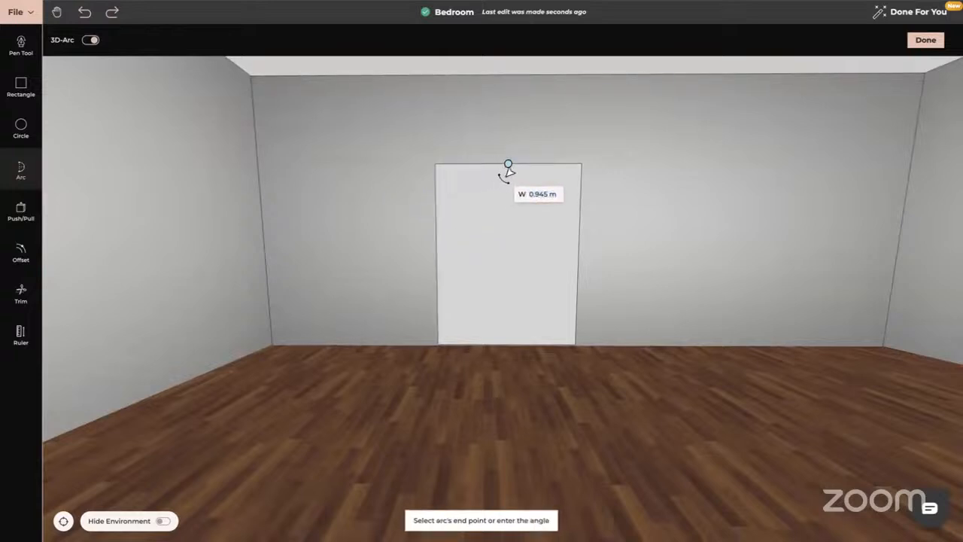
click(574, 209)
middle_drag(572, 208, 608, 256)
Step: Try to remove an upper corner of the flat rectangle outside the arc with Push/Pull, and undo the arc
click(22, 212)
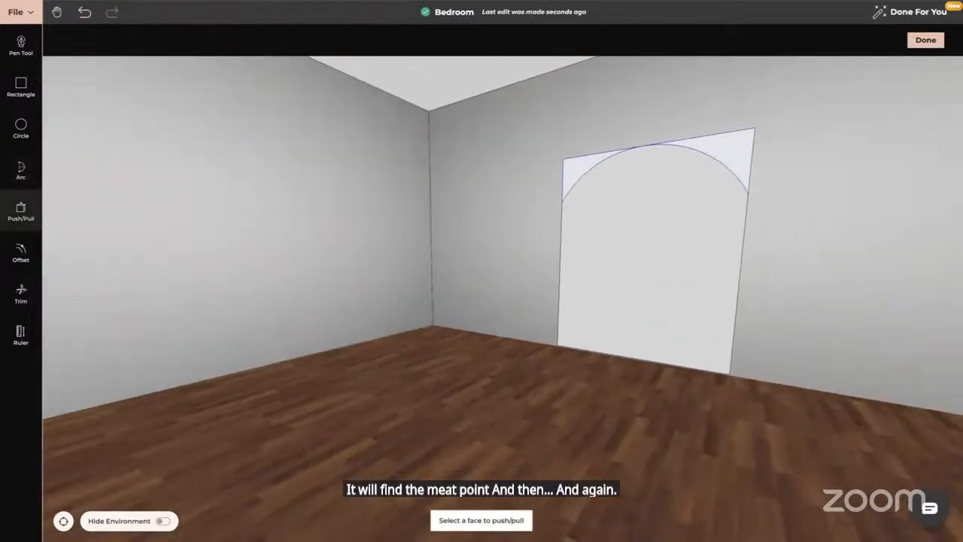
click(741, 143)
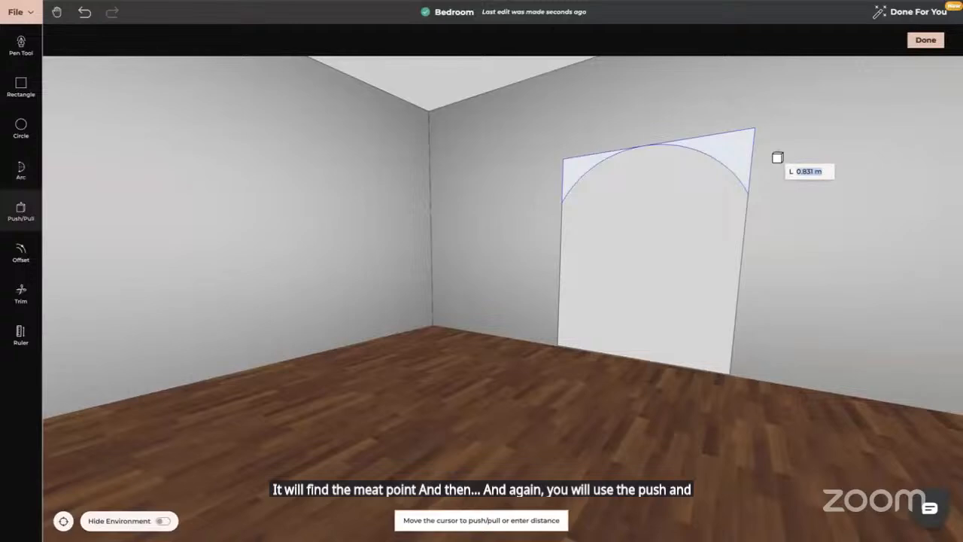
click(725, 159)
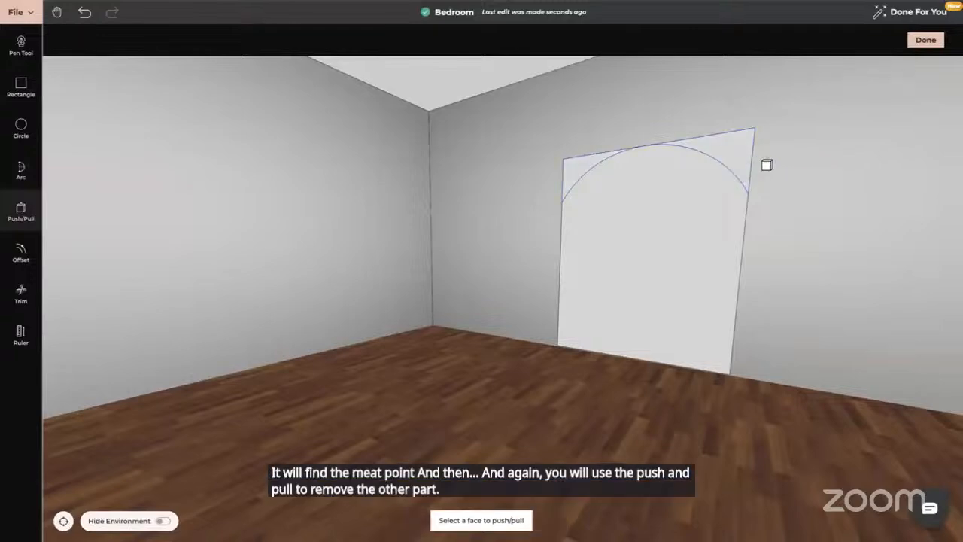
key(Escape)
drag(557, 322, 605, 344)
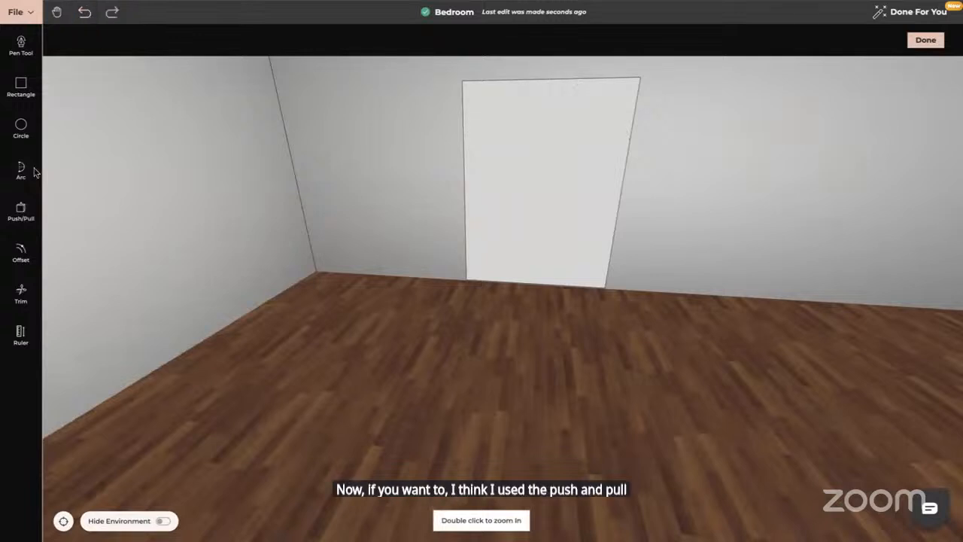
Step: Push/Pull the flat wall rectangle out into the room to restore the cabinet block's depth
click(23, 211)
drag(568, 394, 502, 397)
click(773, 211)
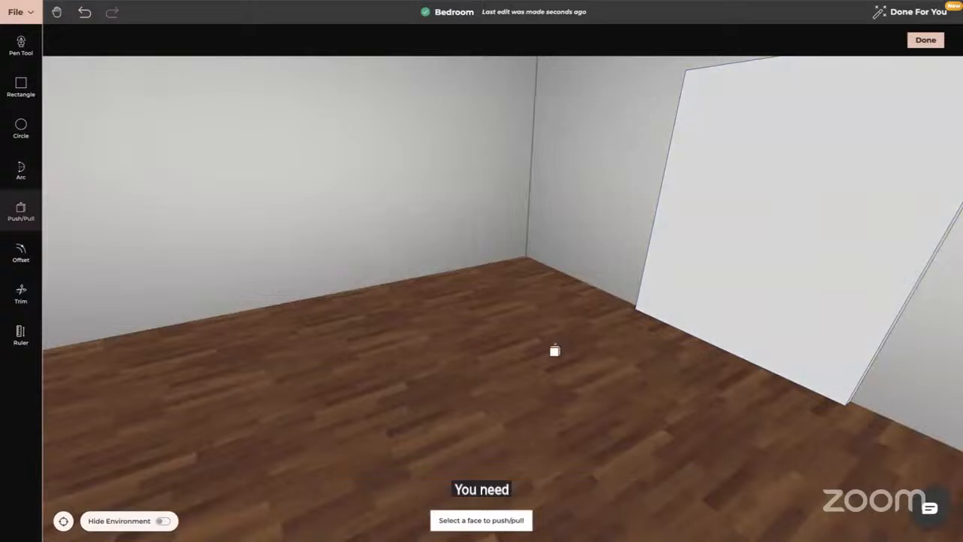
middle_drag(554, 351, 632, 345)
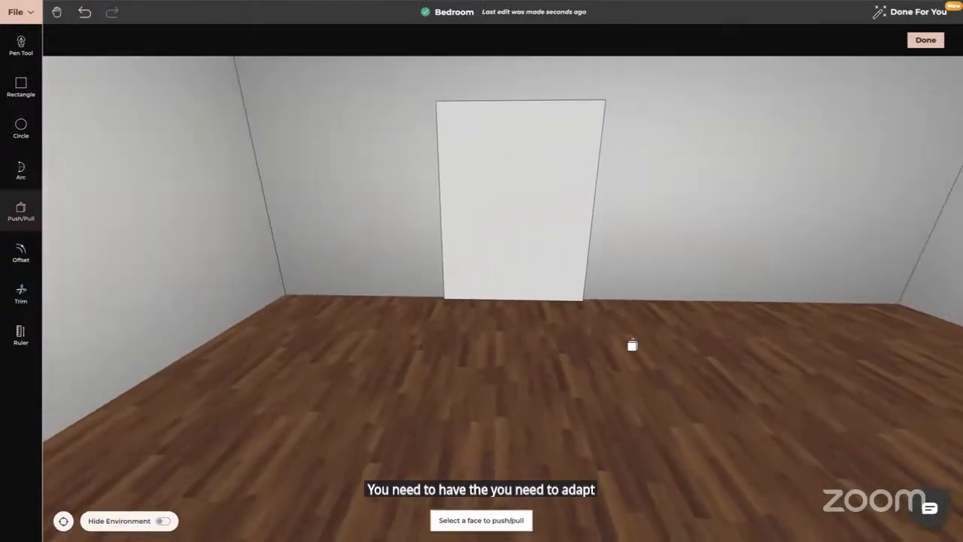
Step: Draw a 3D arc on the block's front face between both side edges, passing through the upper edge's middle about 0.928 m from its start
click(21, 169)
click(90, 40)
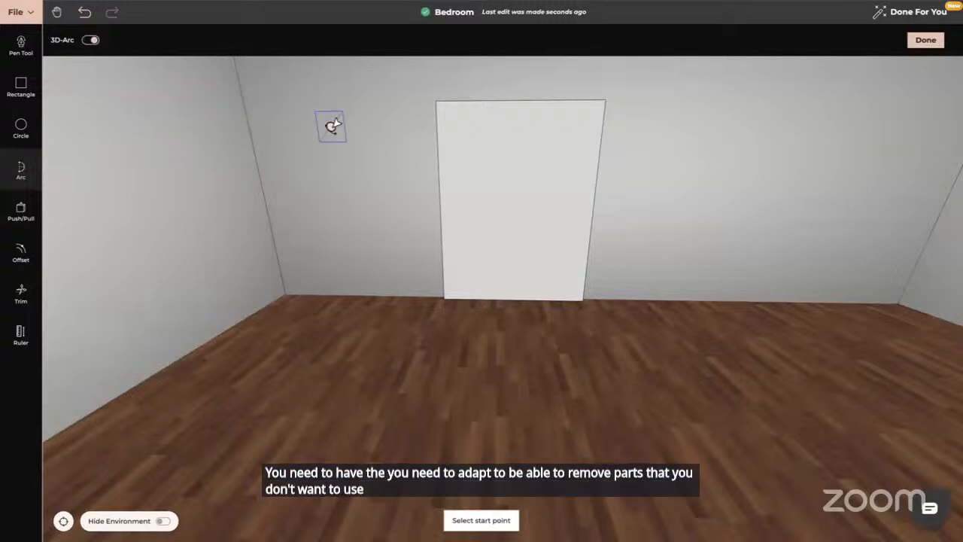
click(437, 140)
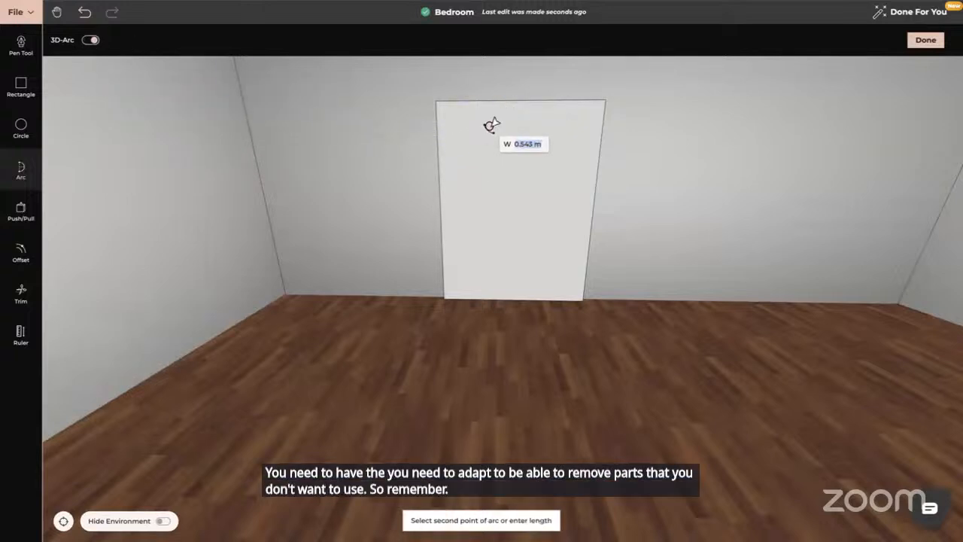
scroll(492, 124, up, 3)
middle_drag(491, 124, 487, 271)
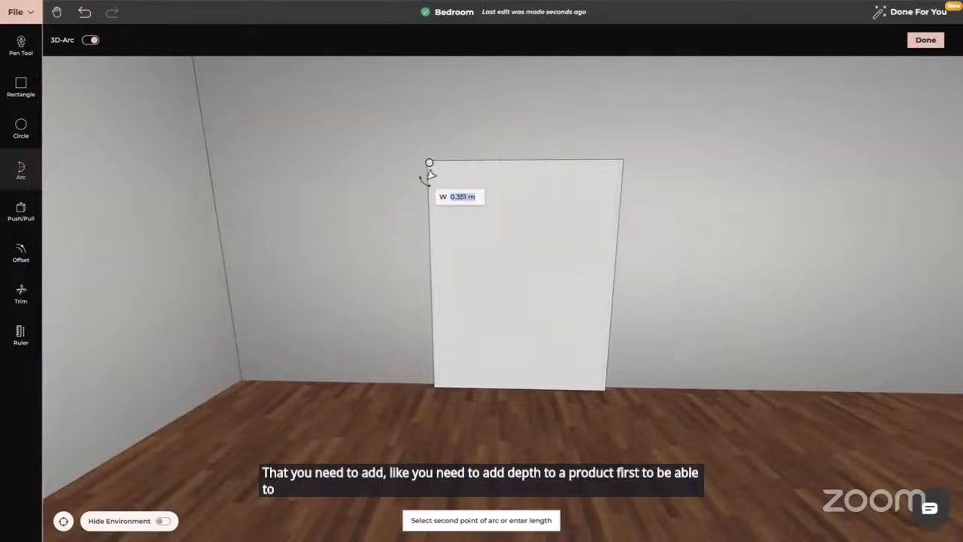
key(Escape)
drag(436, 185, 421, 216)
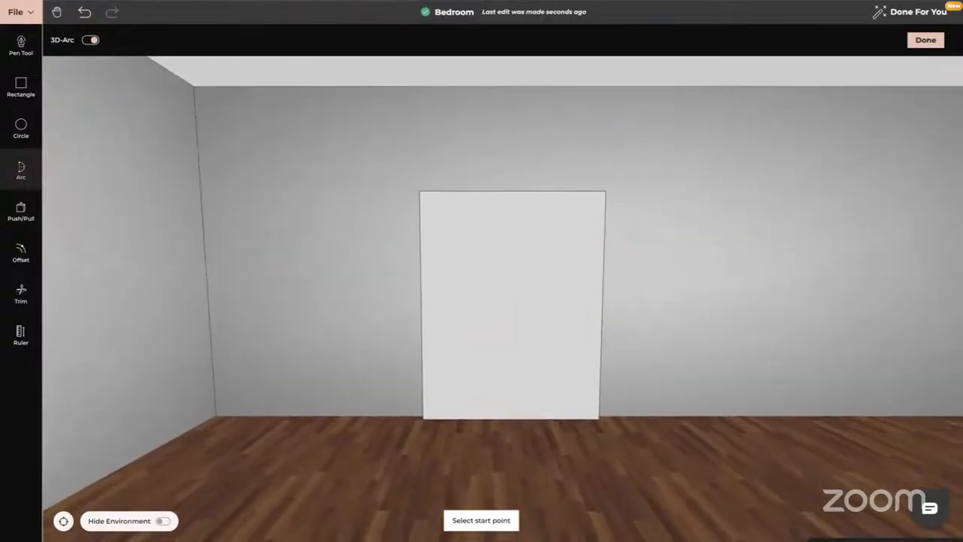
scroll(675, 370, up, 3)
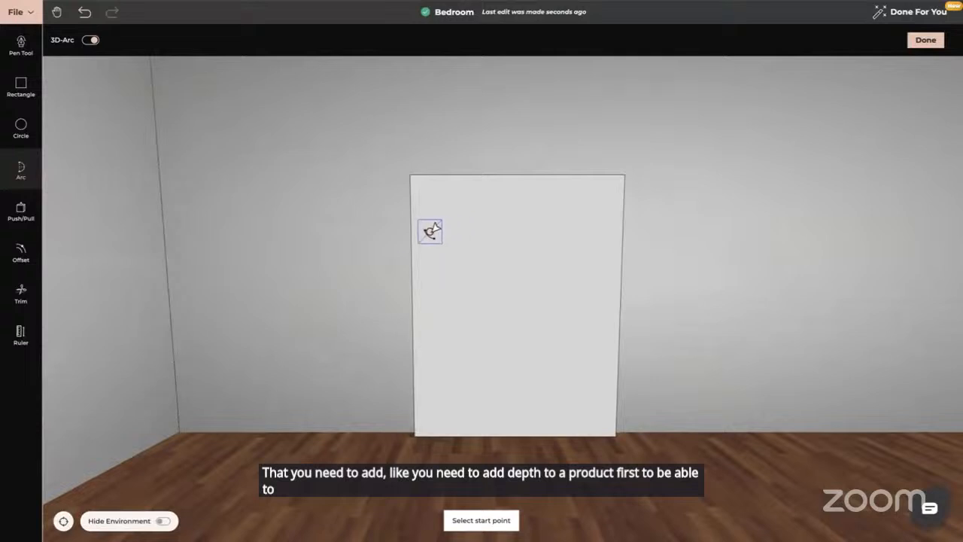
click(411, 231)
click(516, 176)
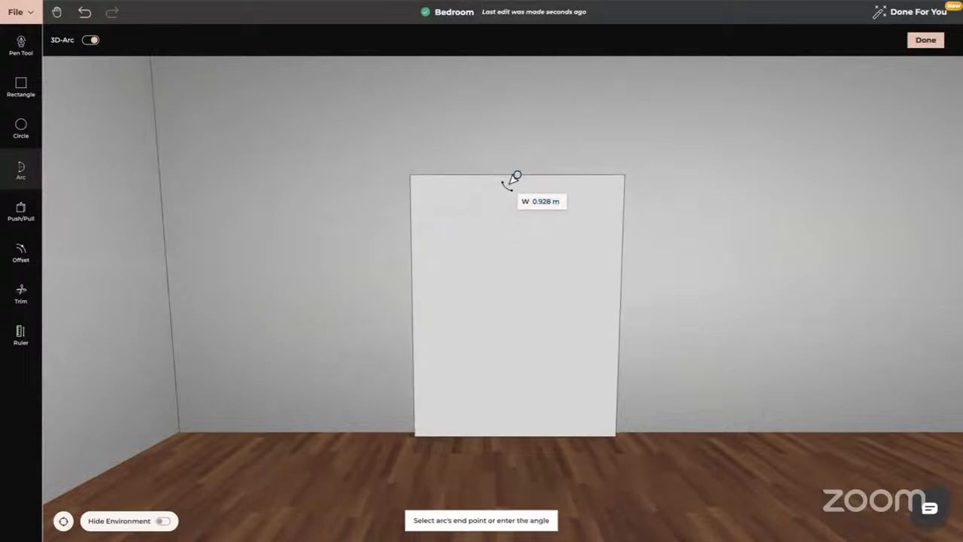
click(625, 233)
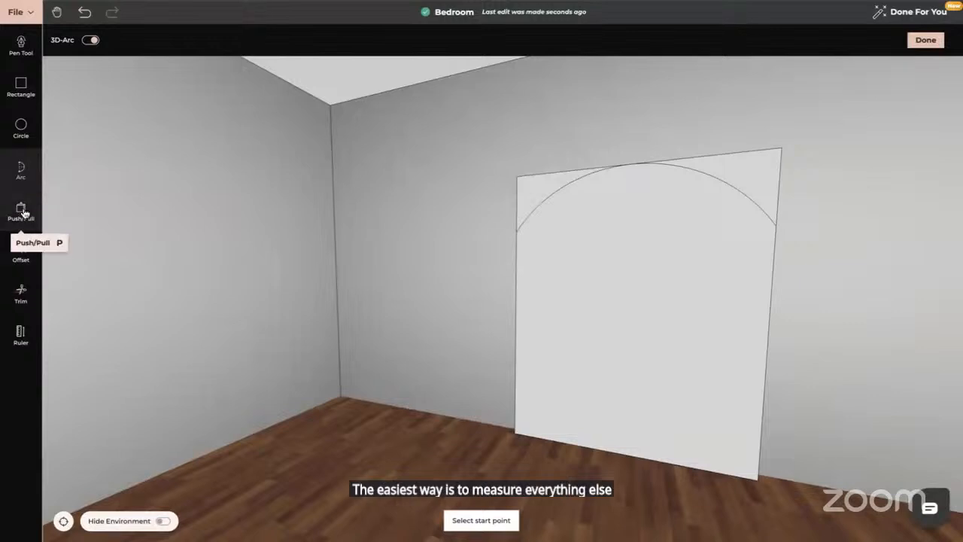
Step: Remove the block's upper corners outside the 3D arc with Push/Pull to form the arched cabinet
click(21, 209)
click(754, 169)
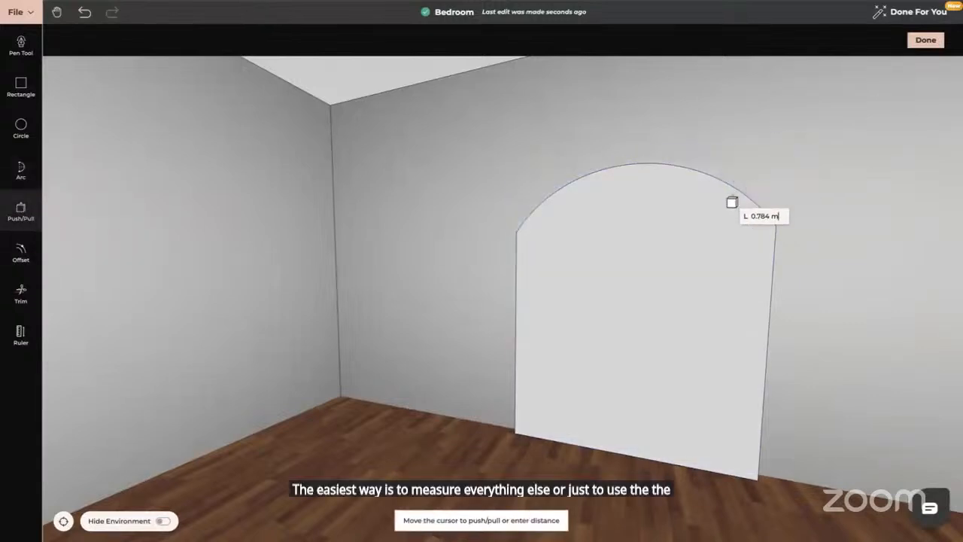
click(733, 204)
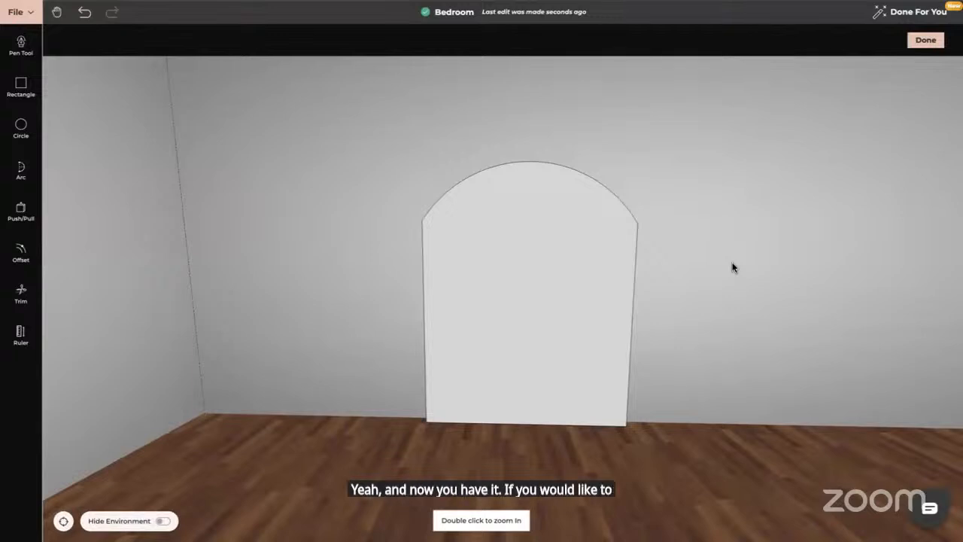
Step: Offset the outline of the arched front face slightly inward to make a thin frame for a bookshelf
click(22, 253)
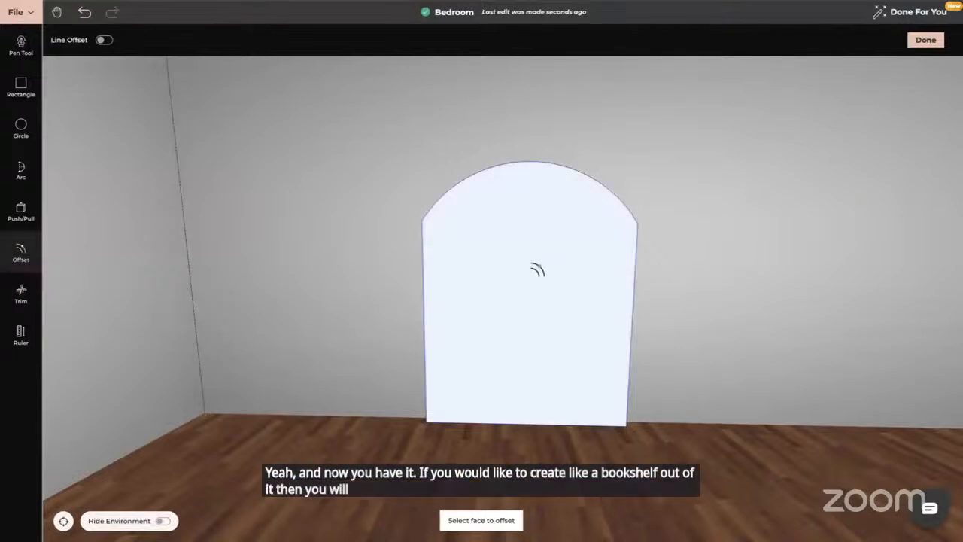
click(531, 271)
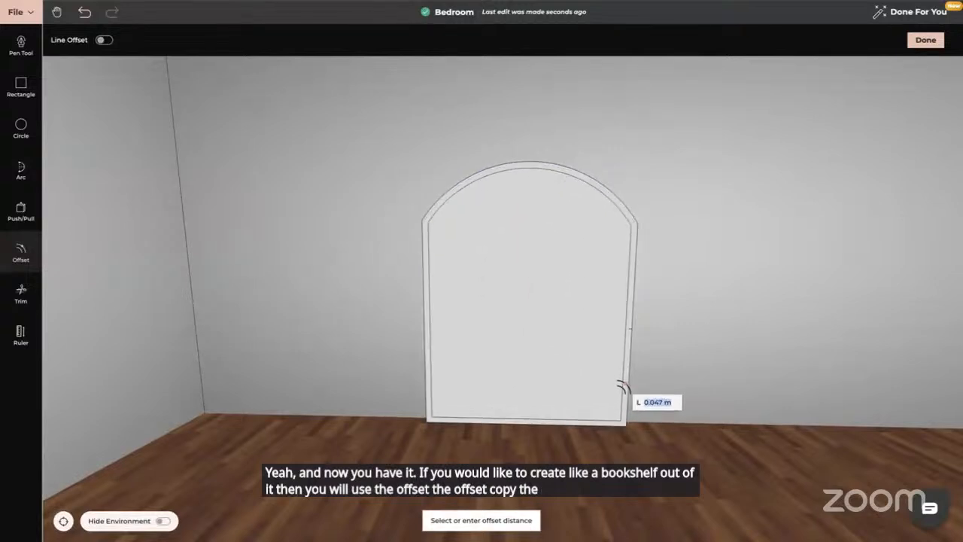
click(624, 387)
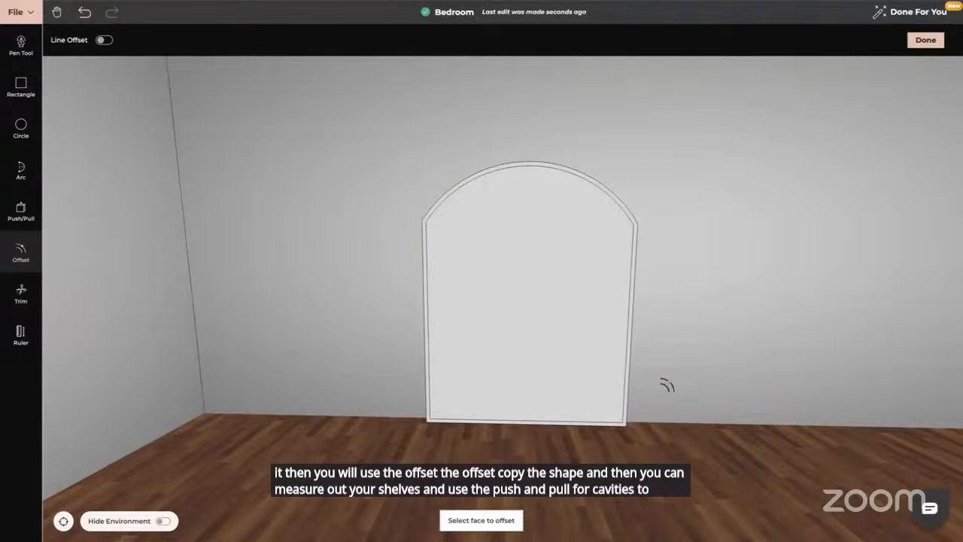
key(Escape)
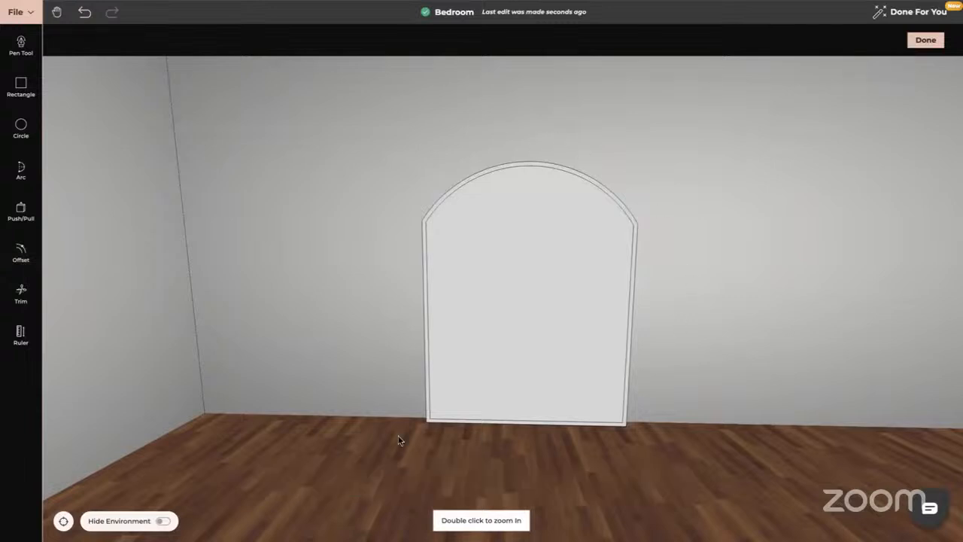
Step: Use Line Offset on the arched face's inner bottom edge at 0.4 m and 0.43 m to outline the first shelf board
double_click(590, 387)
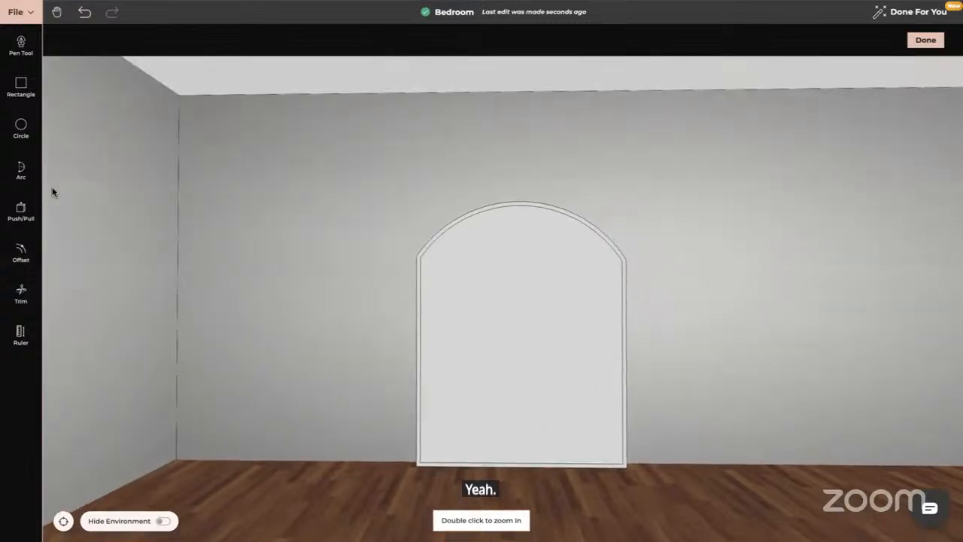
click(22, 256)
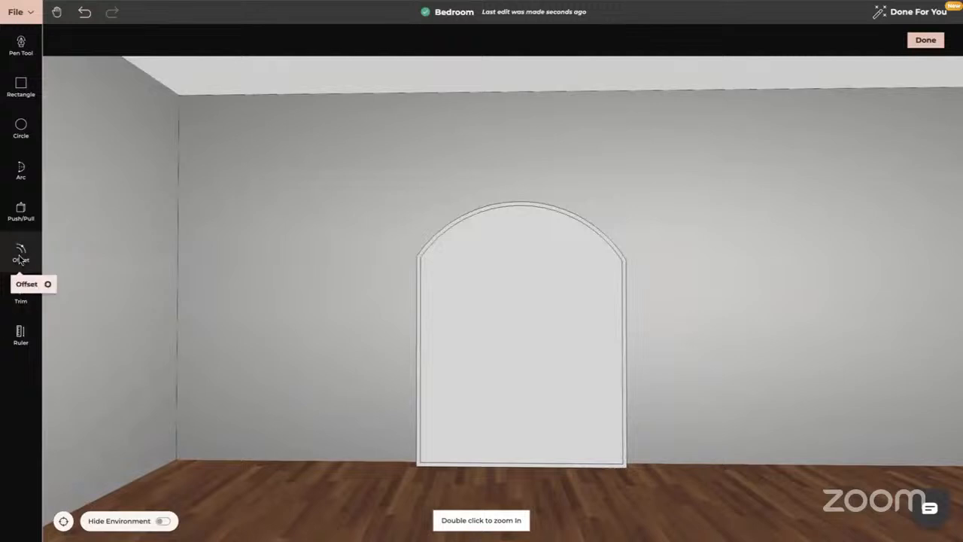
click(105, 42)
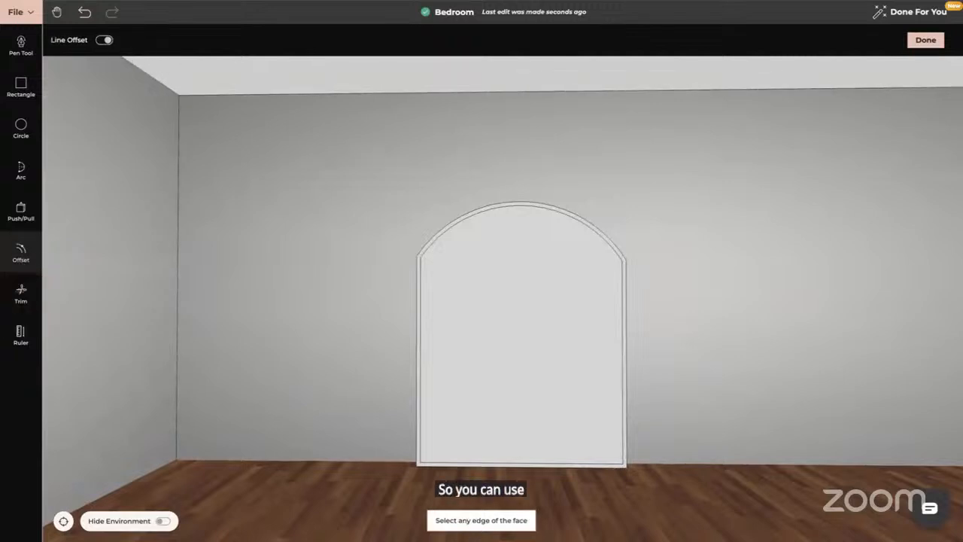
click(518, 460)
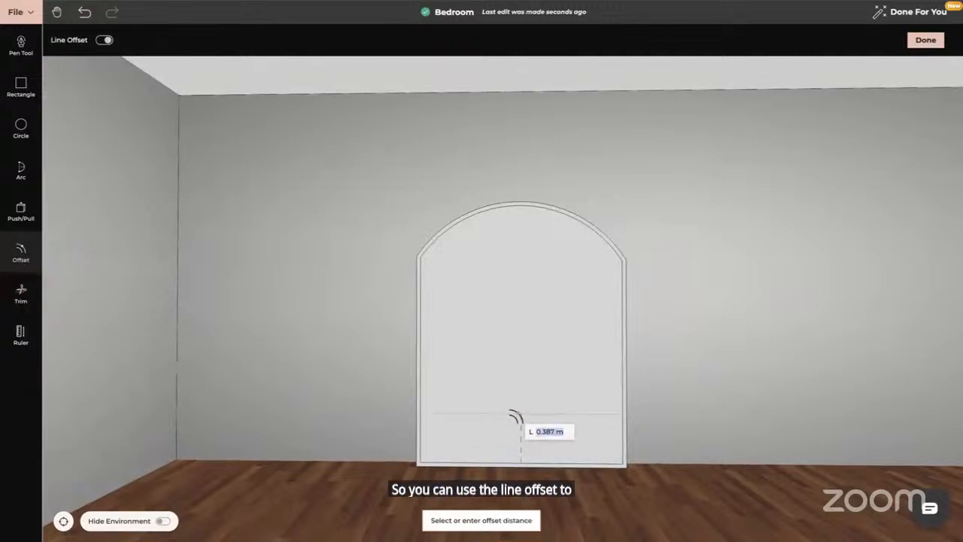
text(0.4)
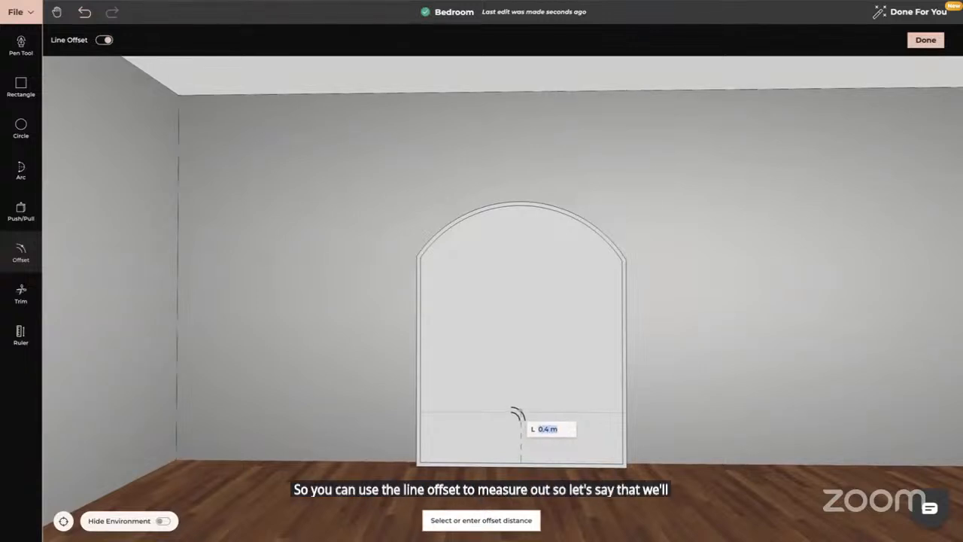
key(Return)
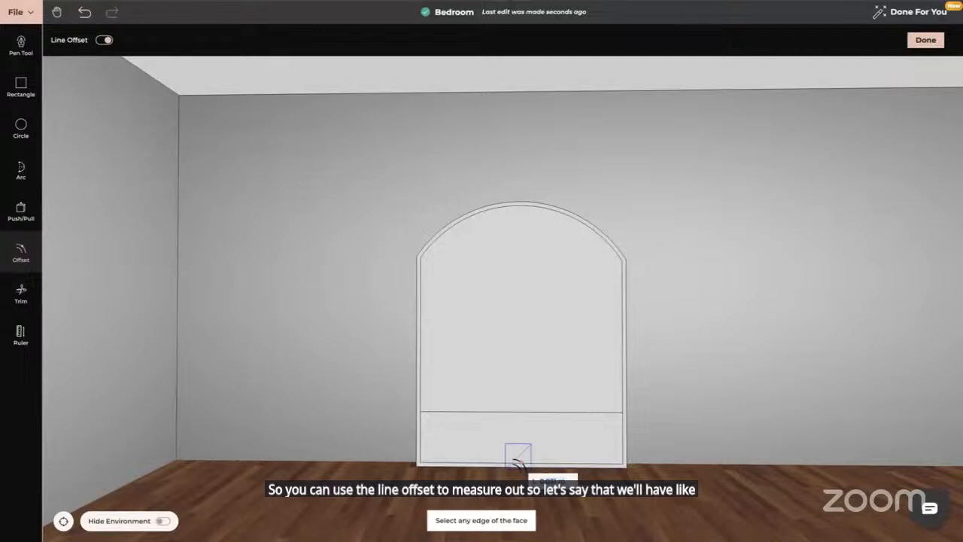
click(518, 462)
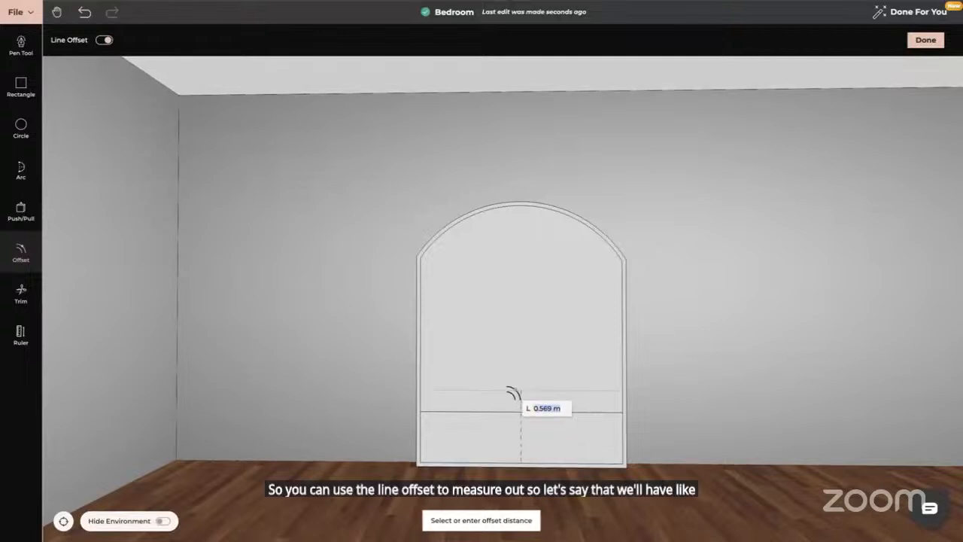
text(0.43)
key(Return)
Step: Push the compartment face below the first shelf board inward with Push/Pull, leaving the backing in place
drag(590, 426, 366, 366)
click(21, 210)
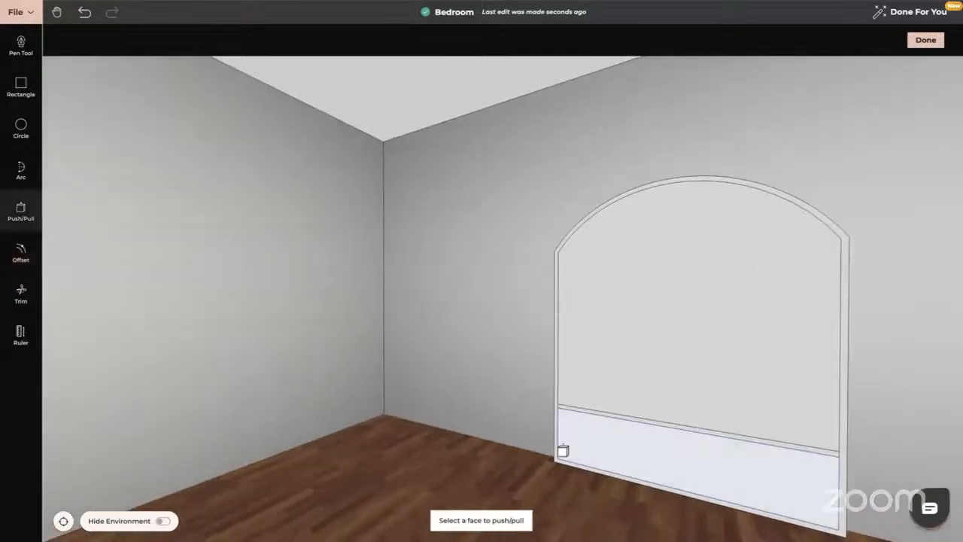
click(666, 458)
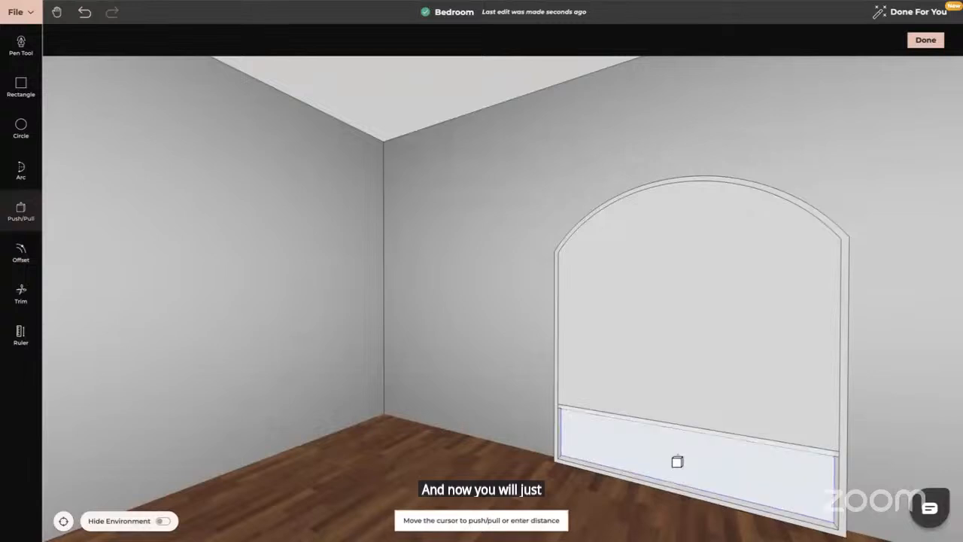
click(678, 461)
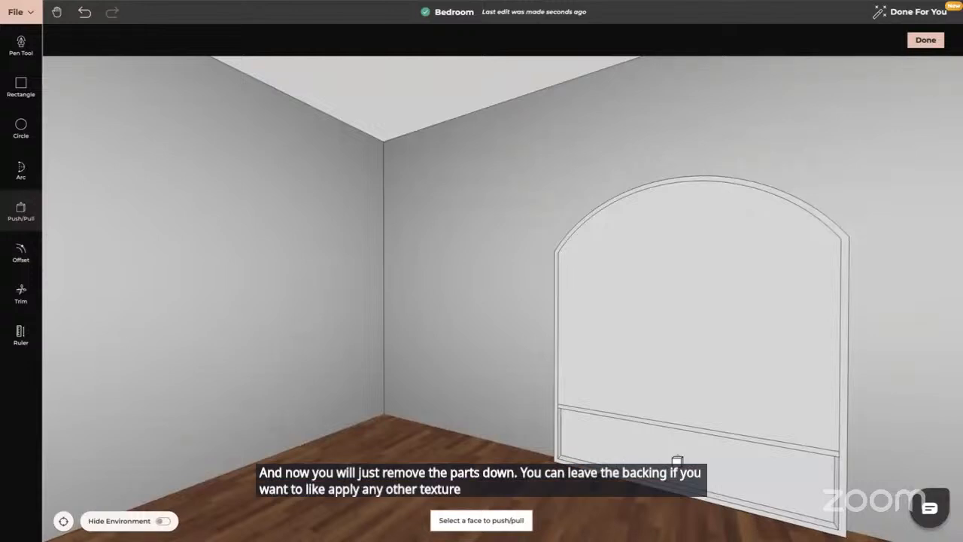
key(Escape)
Step: Place a ruler guide 0.3 m above the first shelf board's upper edge and a second guide 0.03 m above that
double_click(611, 517)
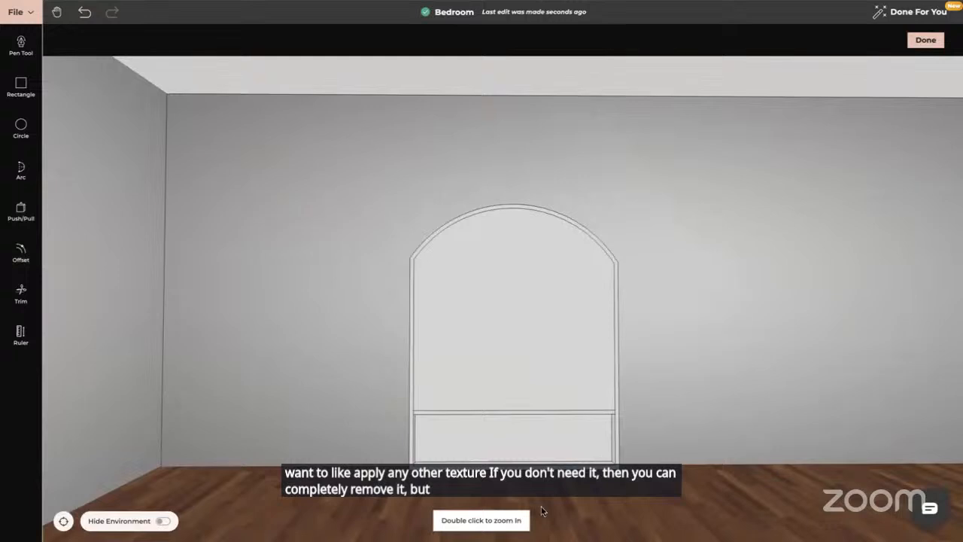
scroll(541, 511, up, 2)
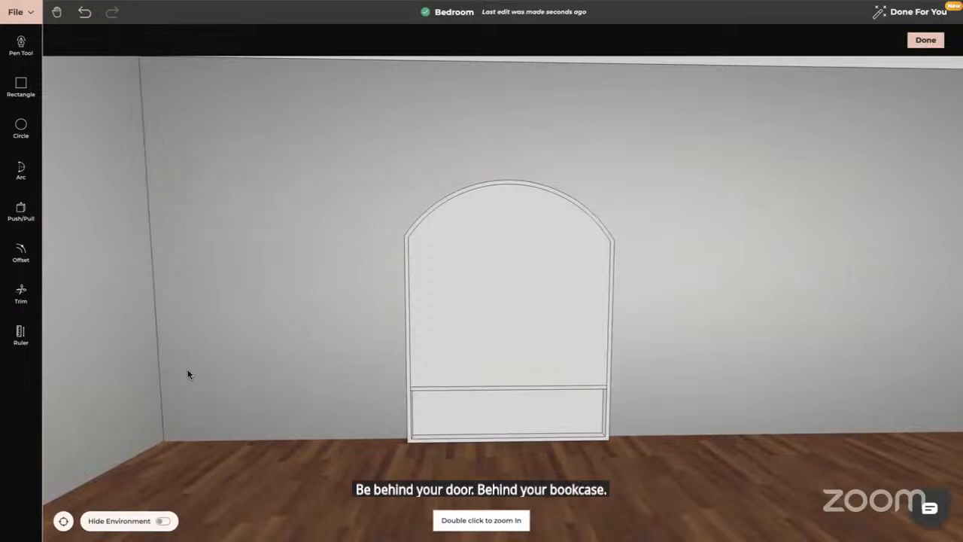
click(20, 334)
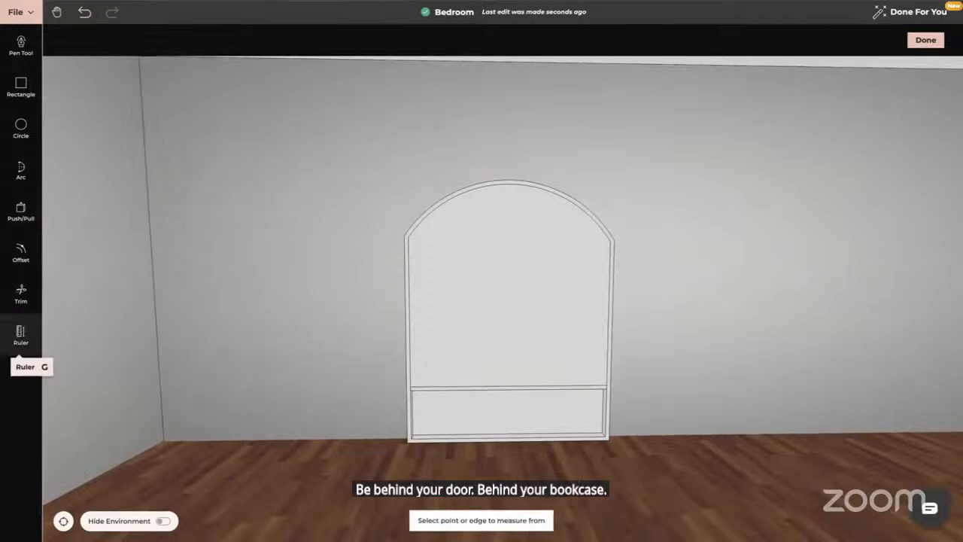
click(527, 385)
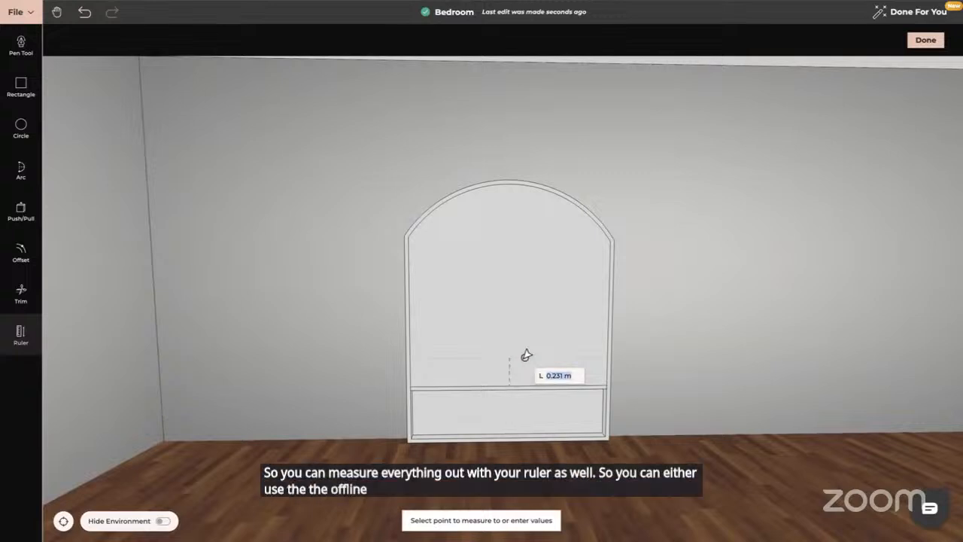
text(0.3)
key(Return)
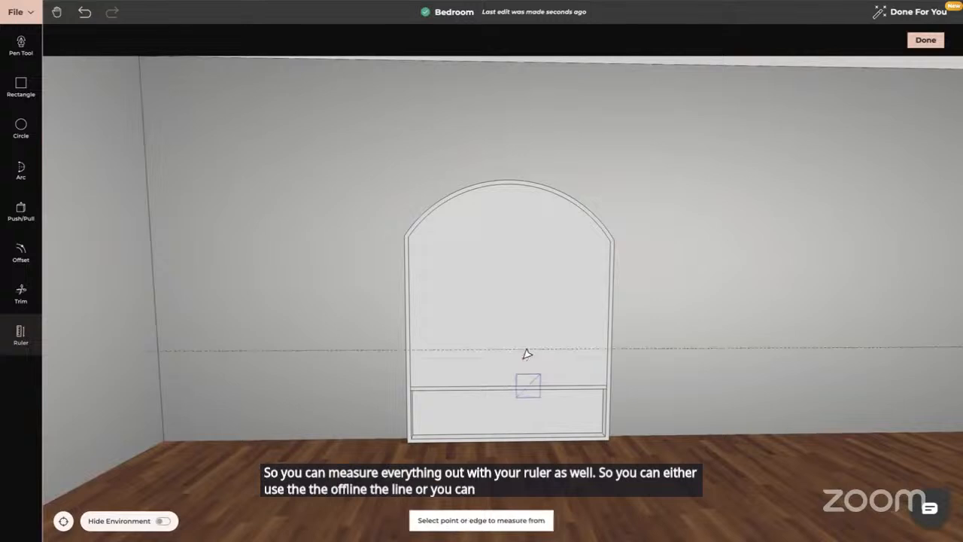
click(526, 350)
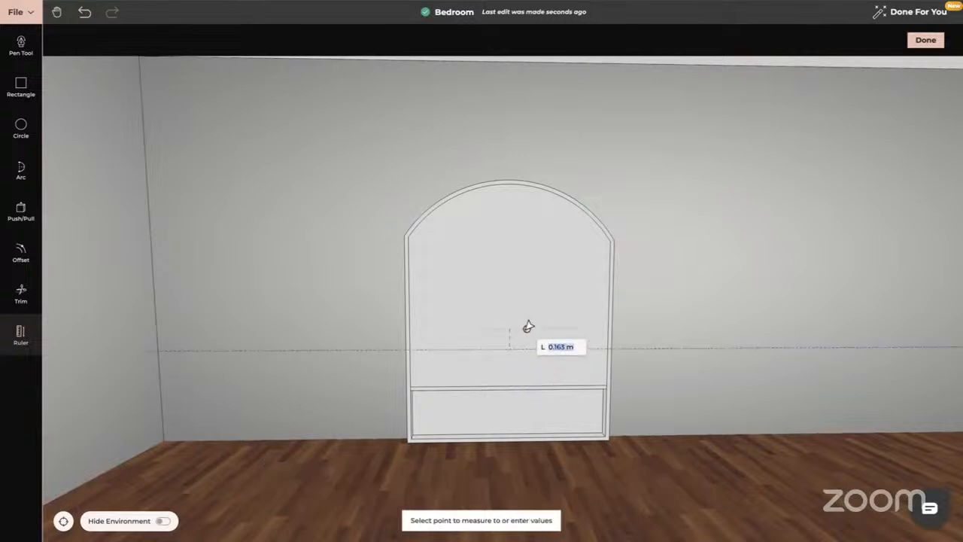
text(0.03)
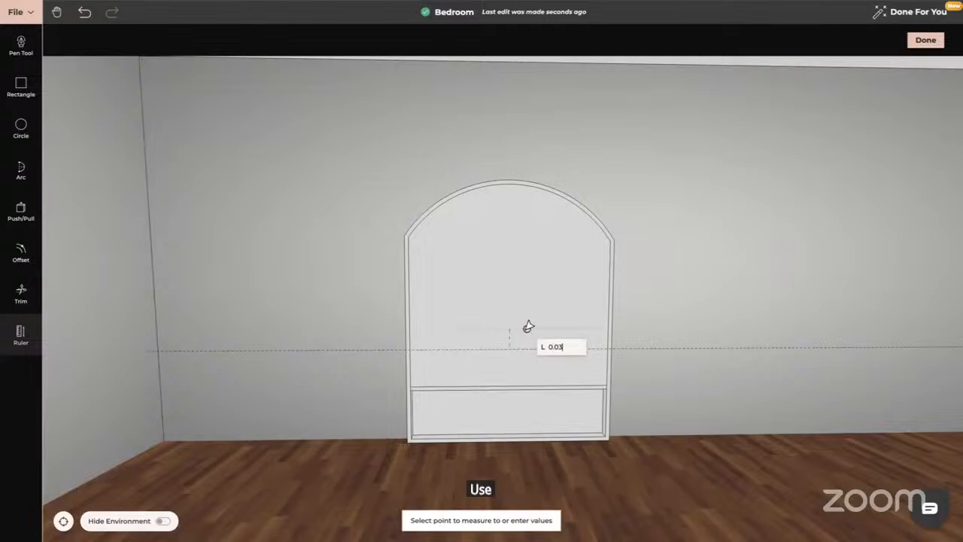
key(Return)
key(Escape)
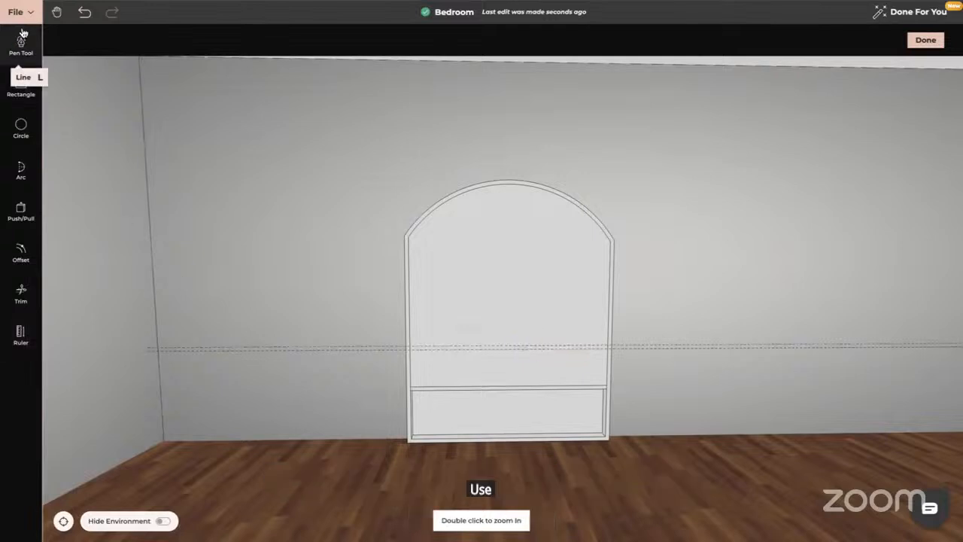
Step: Draw a thin rectangle about 1.6 m wide along the ruler guides, between the frame's inner sides, to outline the second shelf board
click(21, 87)
scroll(489, 344, up, 3)
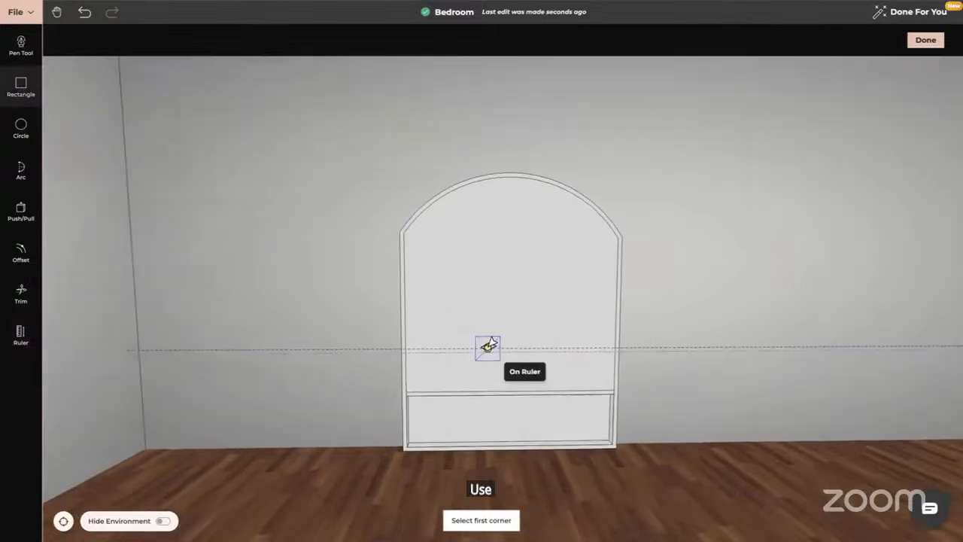
click(401, 354)
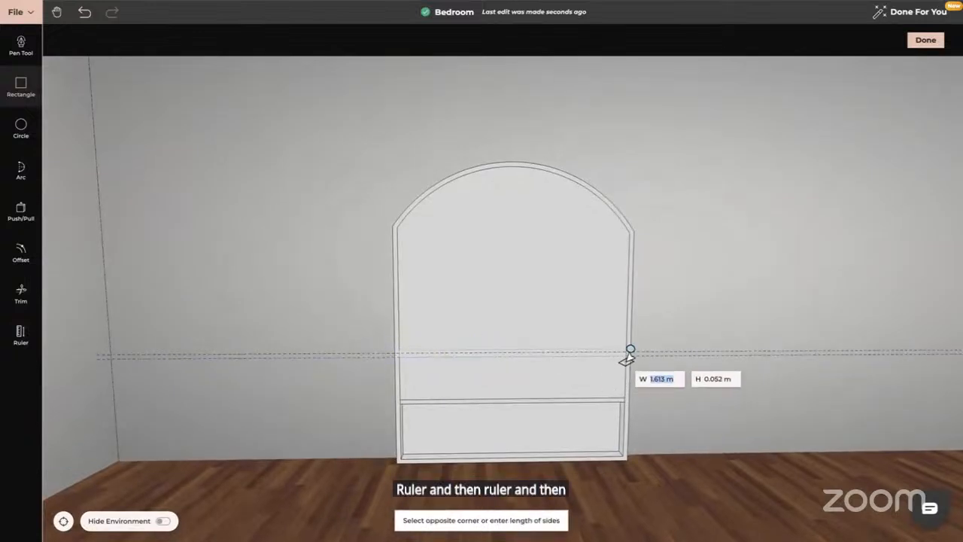
scroll(623, 360, up, 3)
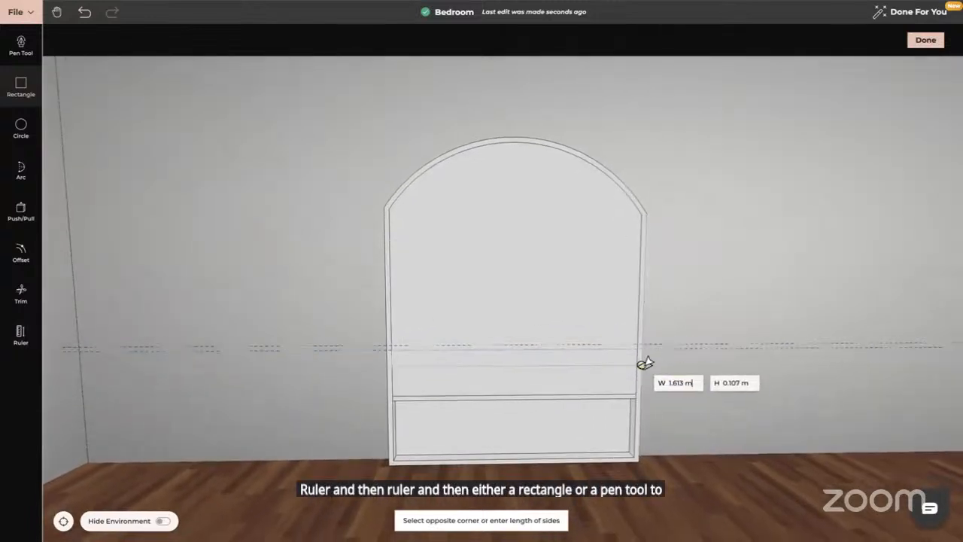
click(632, 343)
key(Escape)
Step: Push the face between the two shelf boards inward with Push/Pull to hollow out the second compartment
drag(632, 343, 377, 346)
click(20, 205)
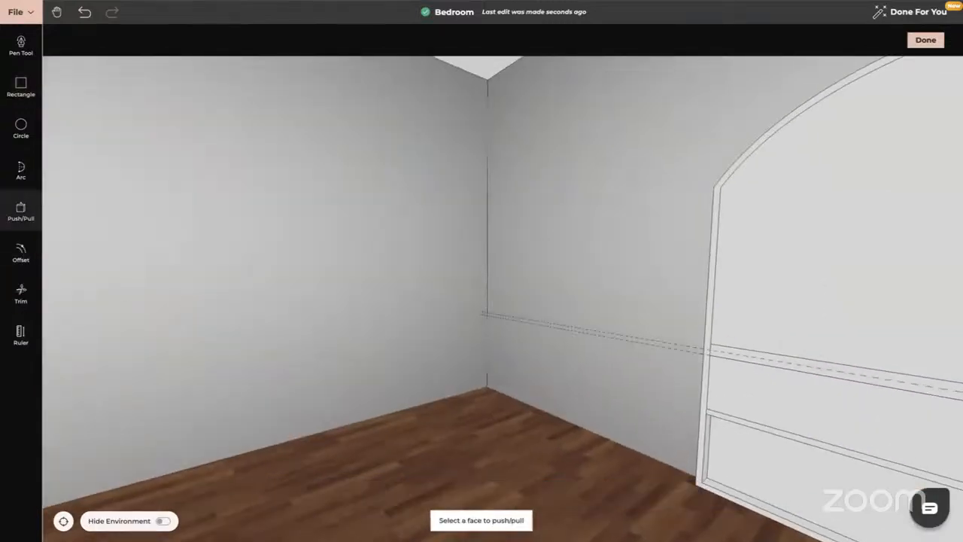
click(770, 392)
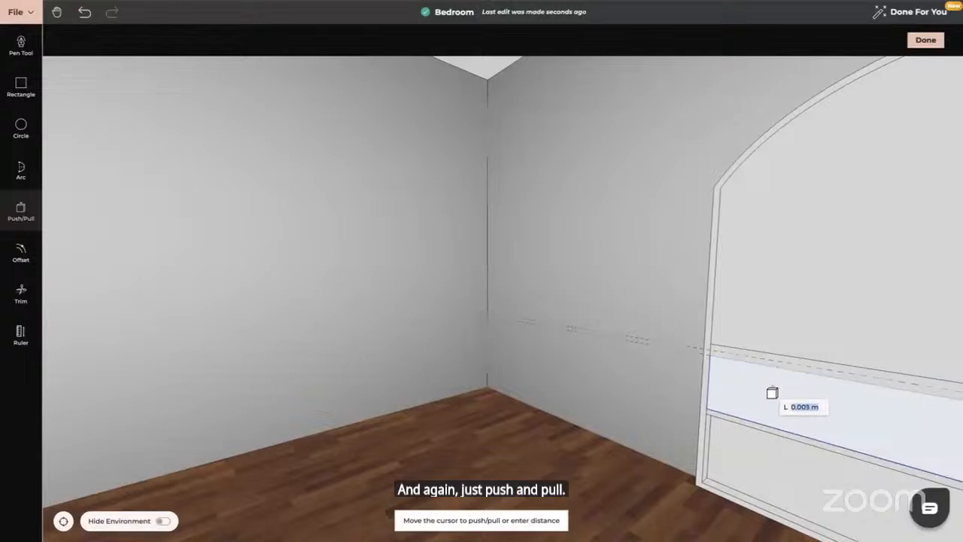
click(779, 393)
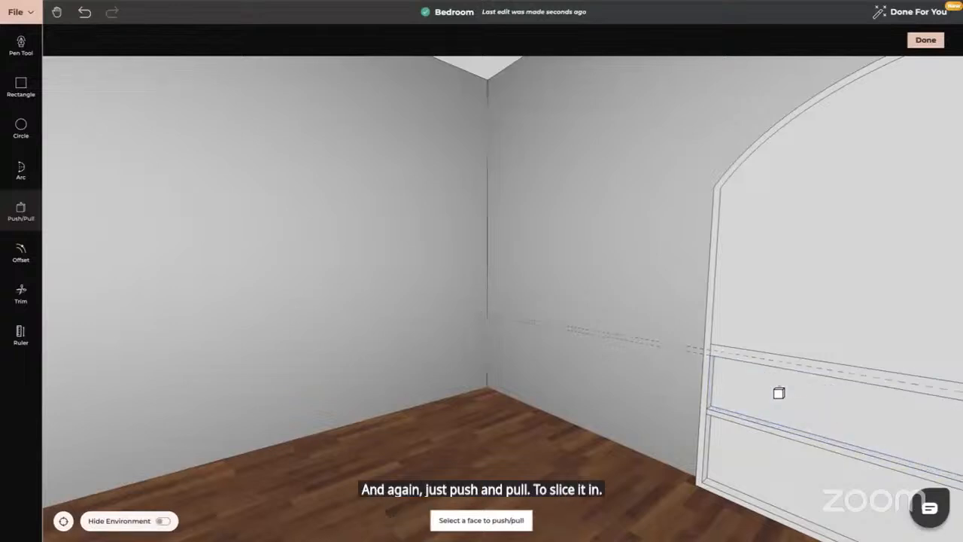
key(Escape)
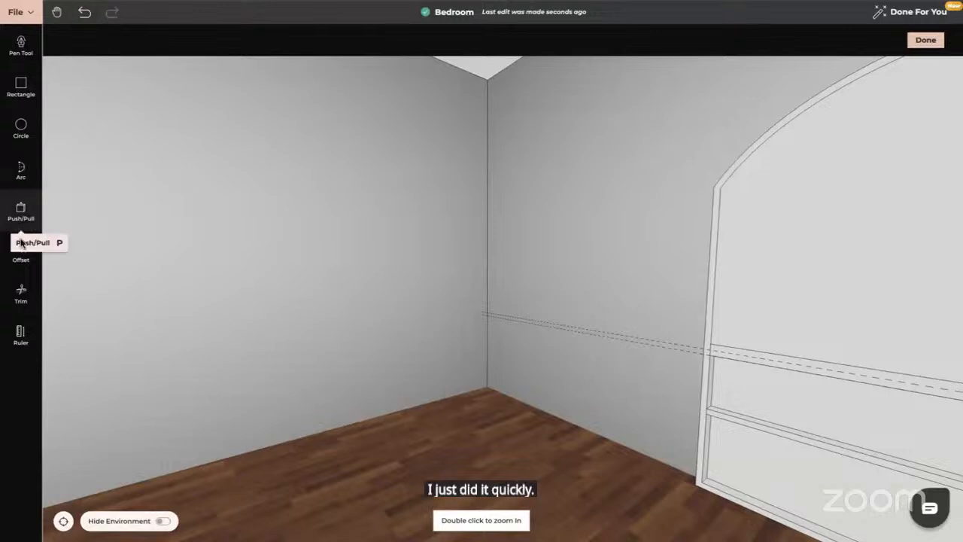
Step: Trim away the two dashed ruler guides running across the wall and bookshelf
click(21, 293)
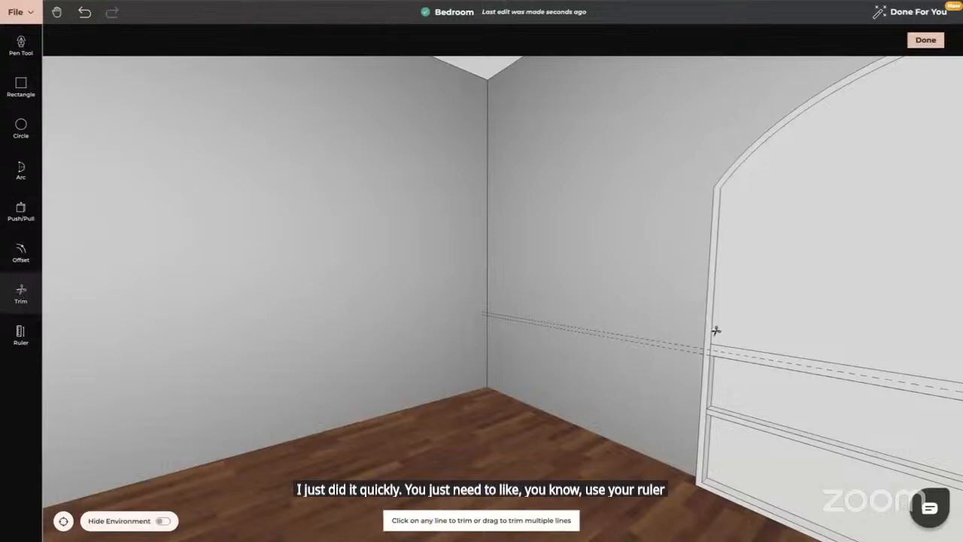
click(695, 346)
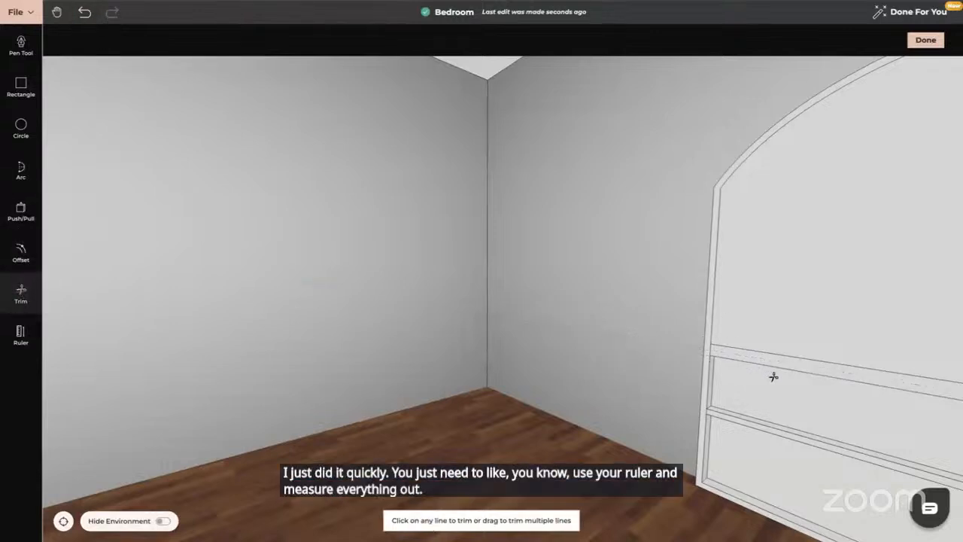
key(Escape)
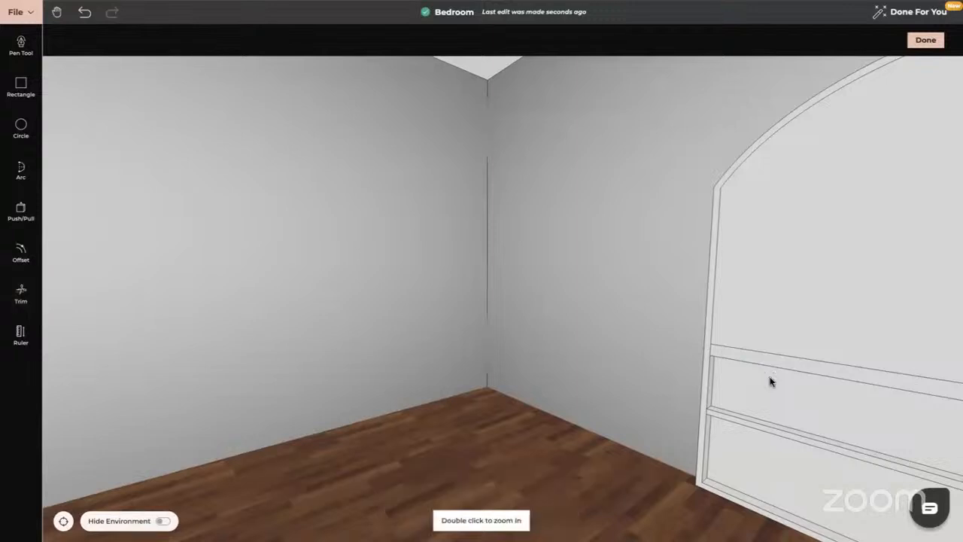
Step: Undo the trimming of the ruler guides
right_drag(770, 382, 686, 329)
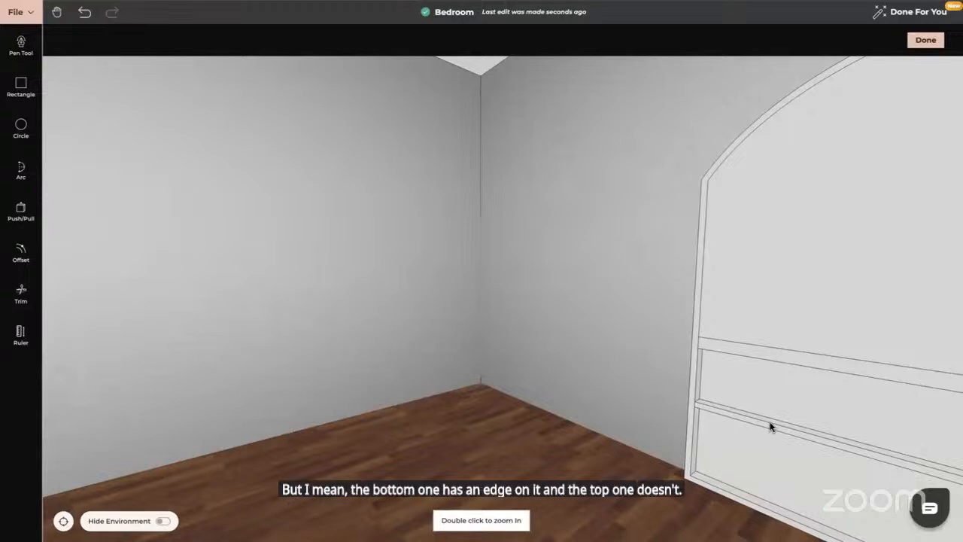
right_drag(770, 426, 451, 412)
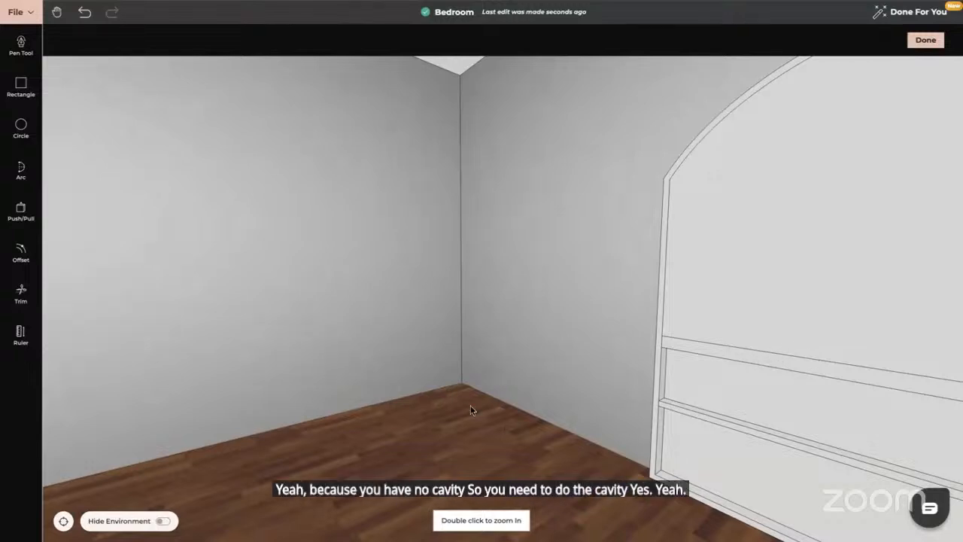
drag(472, 405, 520, 411)
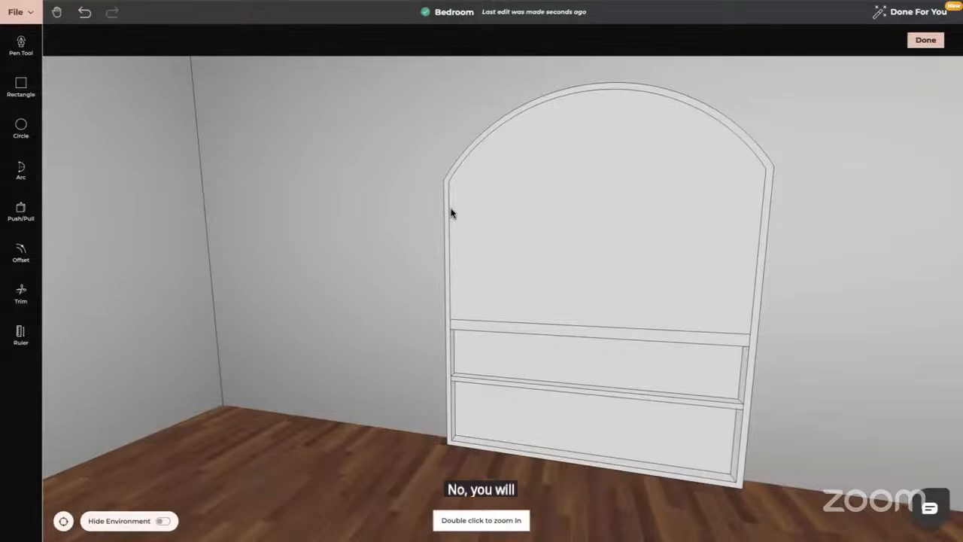
click(83, 19)
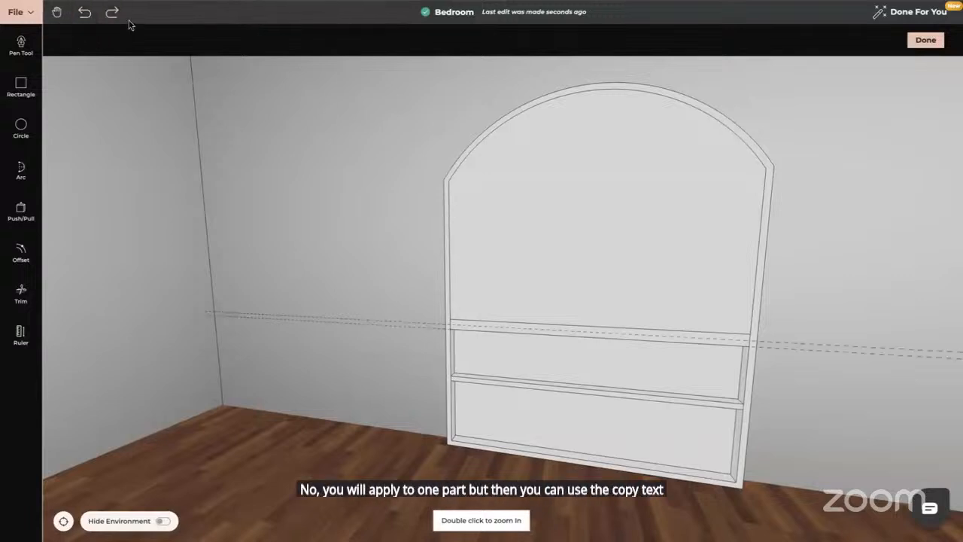
Step: Finish editing the bookshelf and apply the Texture Wallpaper 6 texture to its arched back panel
click(925, 40)
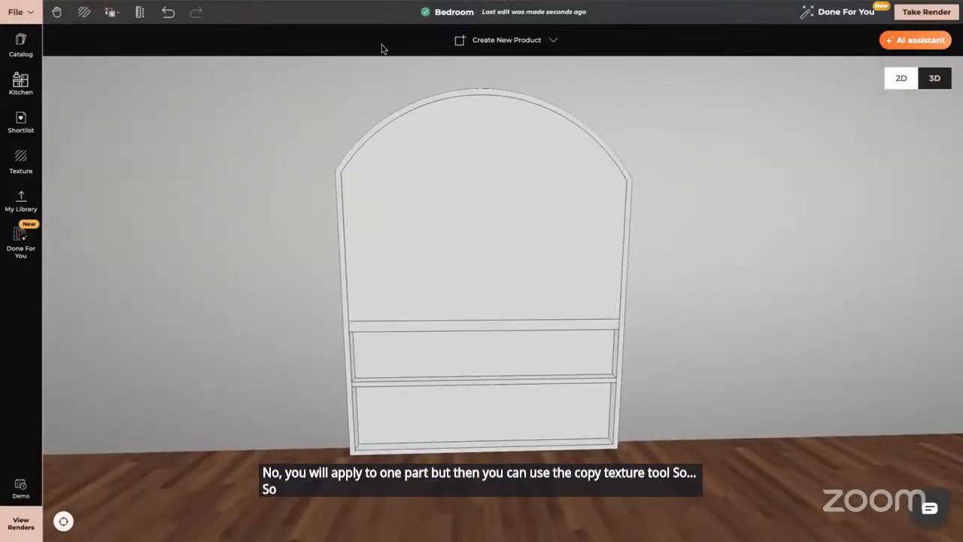
click(22, 160)
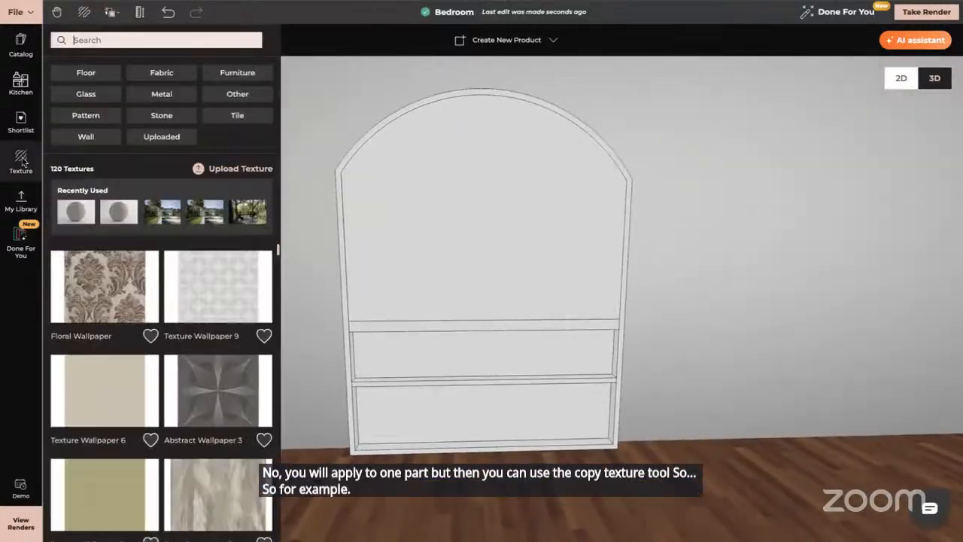
click(138, 309)
click(104, 399)
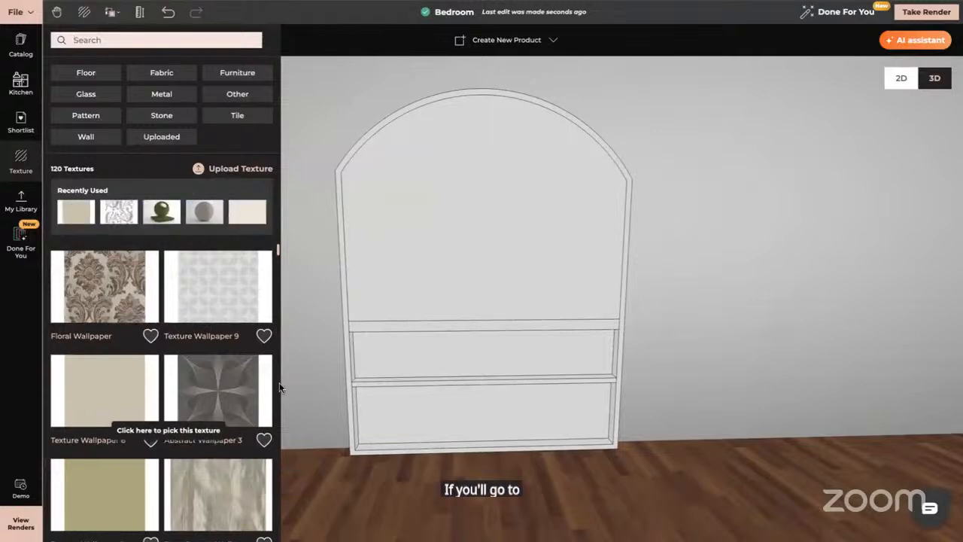
click(452, 305)
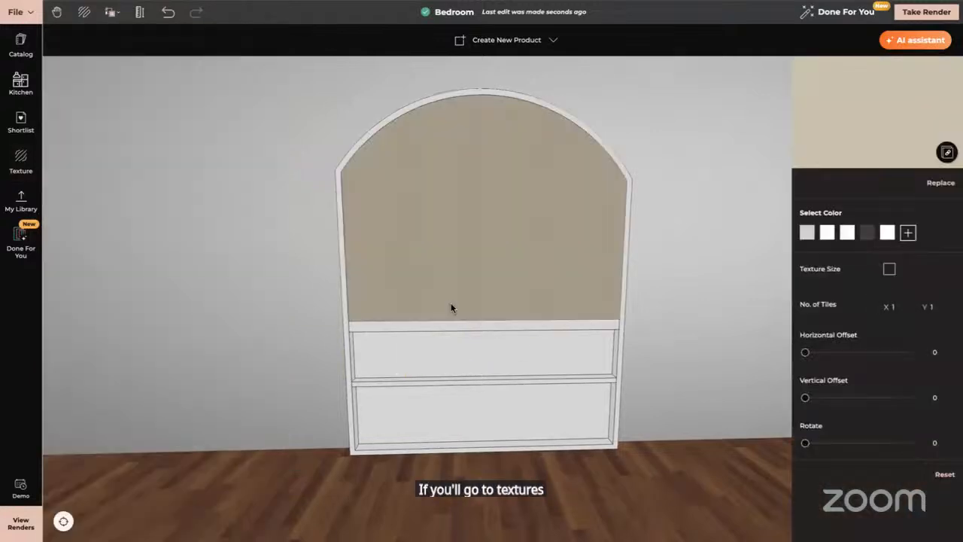
Step: Copy the beige texture from the arched panel onto the frame, the upper shelf board and the backs of both lower compartments
click(111, 14)
click(150, 62)
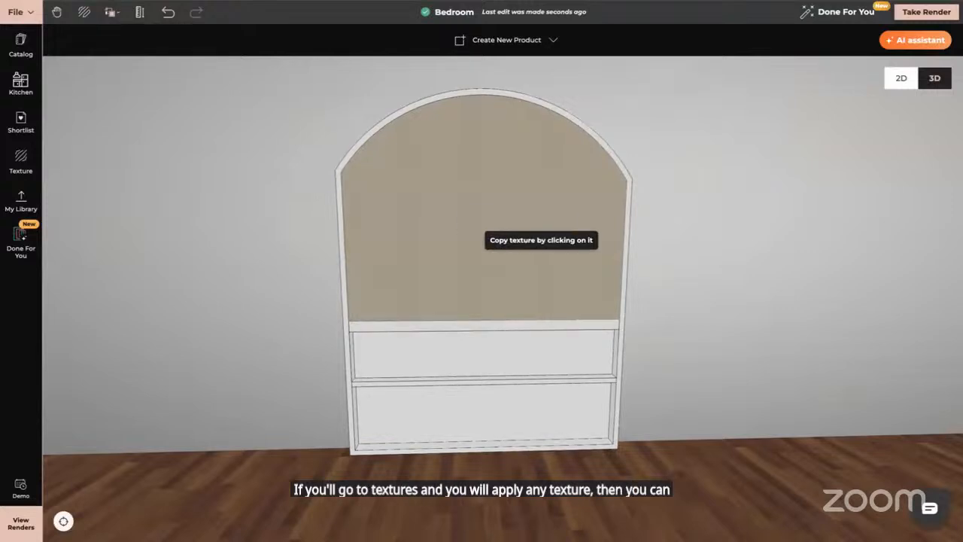
click(465, 213)
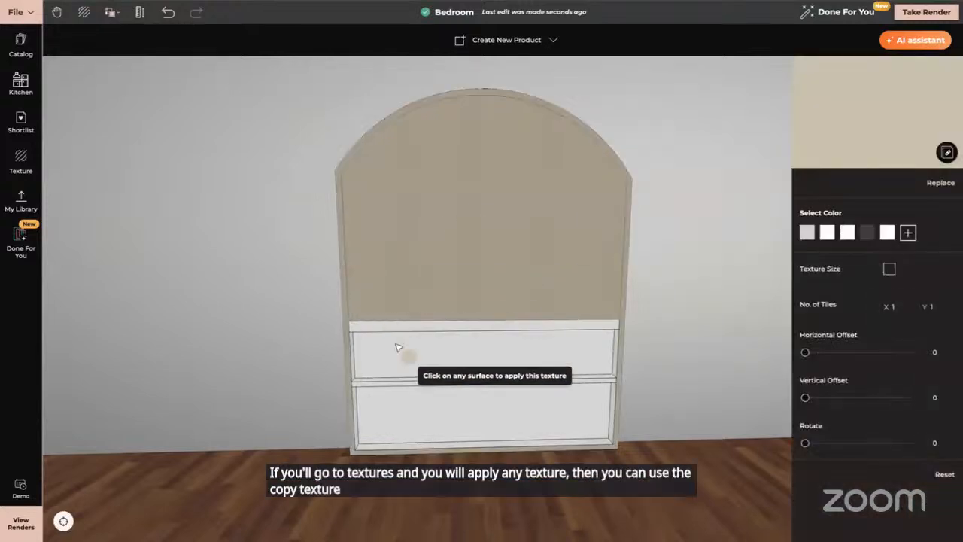
click(406, 354)
click(428, 327)
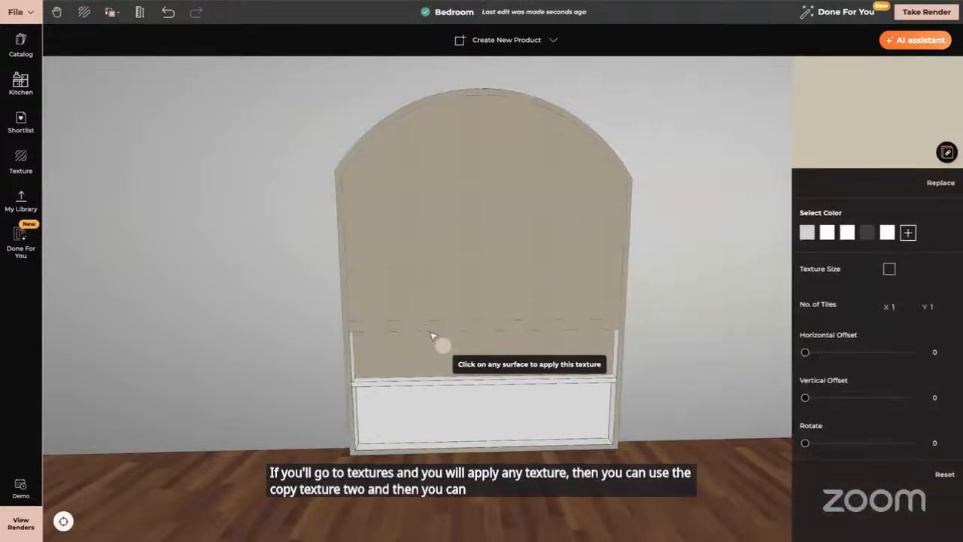
click(443, 407)
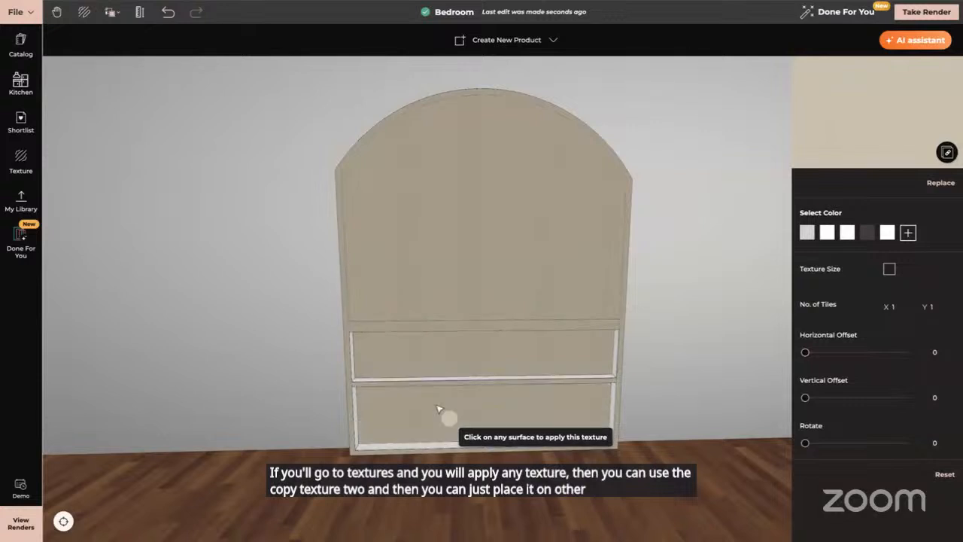
Step: Apply the copied texture to the lower shelf board and the remaining white inner sides and base of the two compartments
click(354, 373)
click(383, 382)
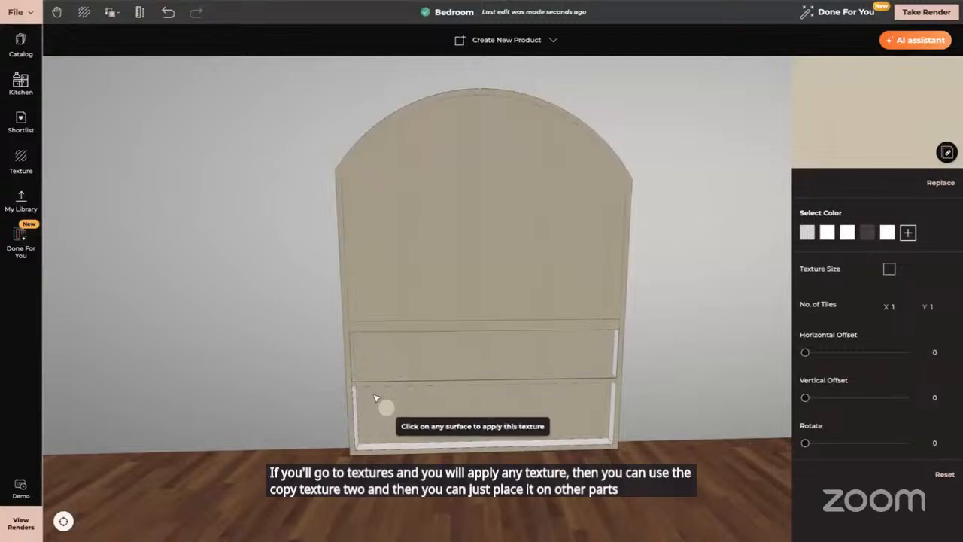
click(356, 403)
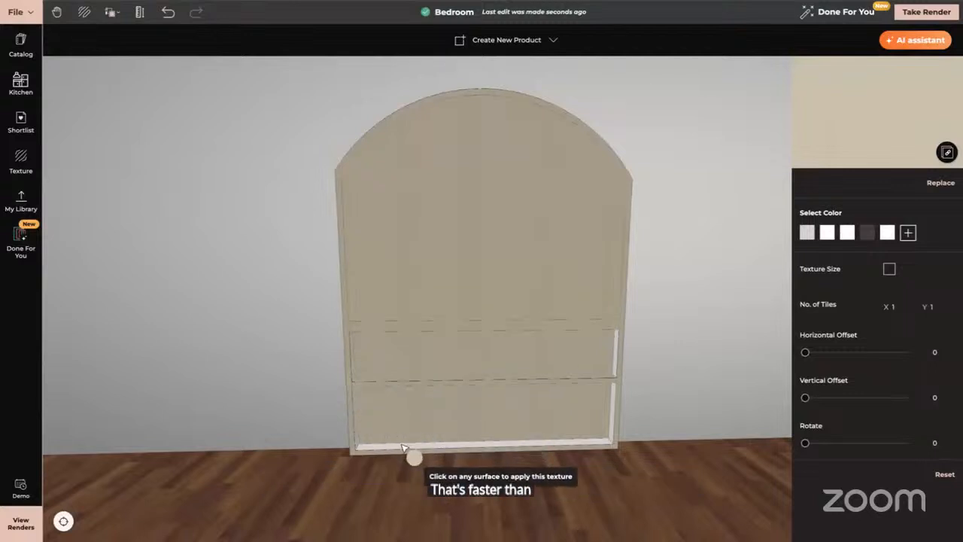
click(403, 447)
click(615, 410)
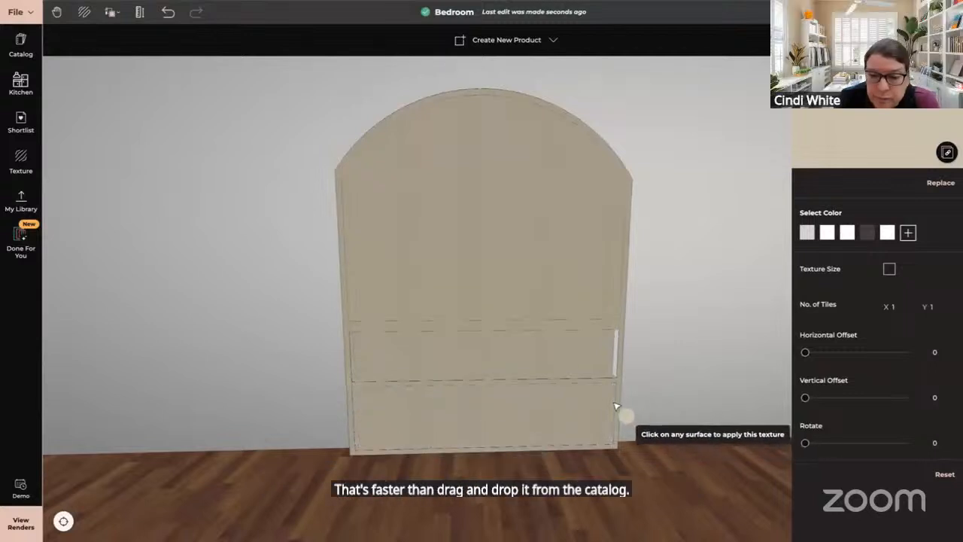
click(617, 352)
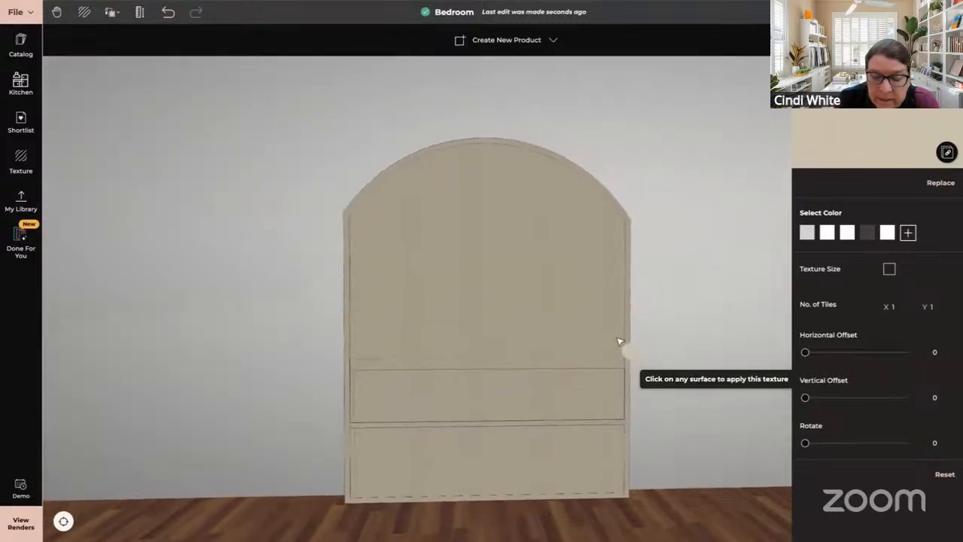
key(Escape)
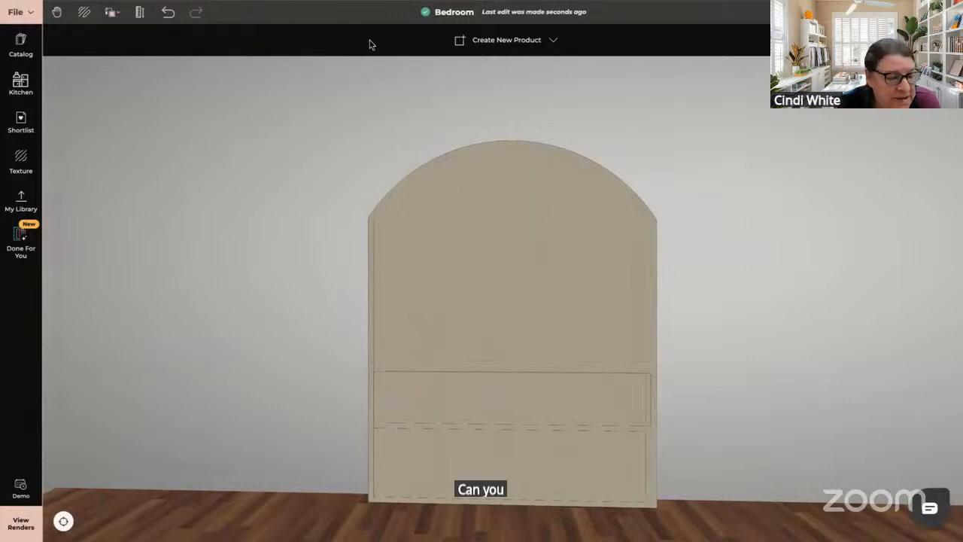
Step: Open the textured bookshelf for modification and try Push/Pull on the arched panel above the shelves
click(517, 271)
click(548, 42)
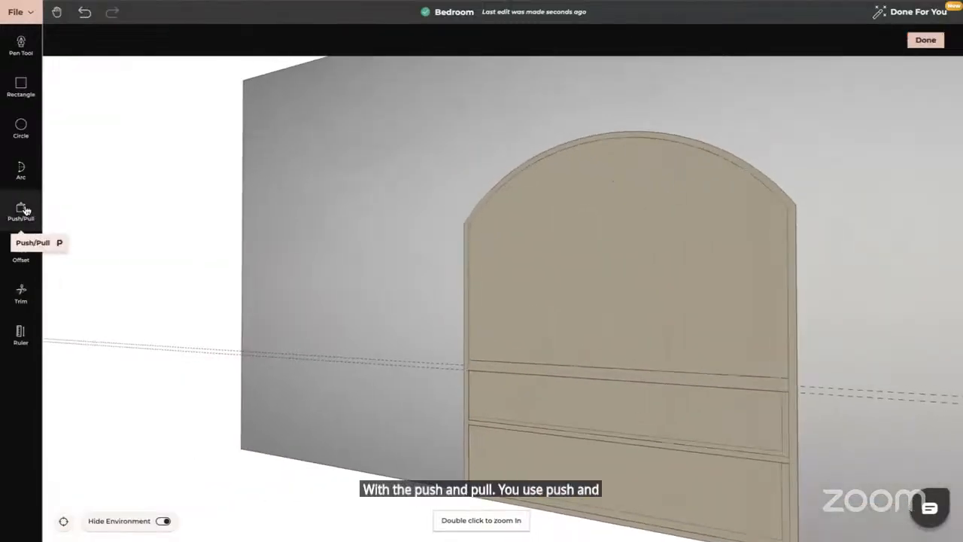
click(20, 210)
click(582, 284)
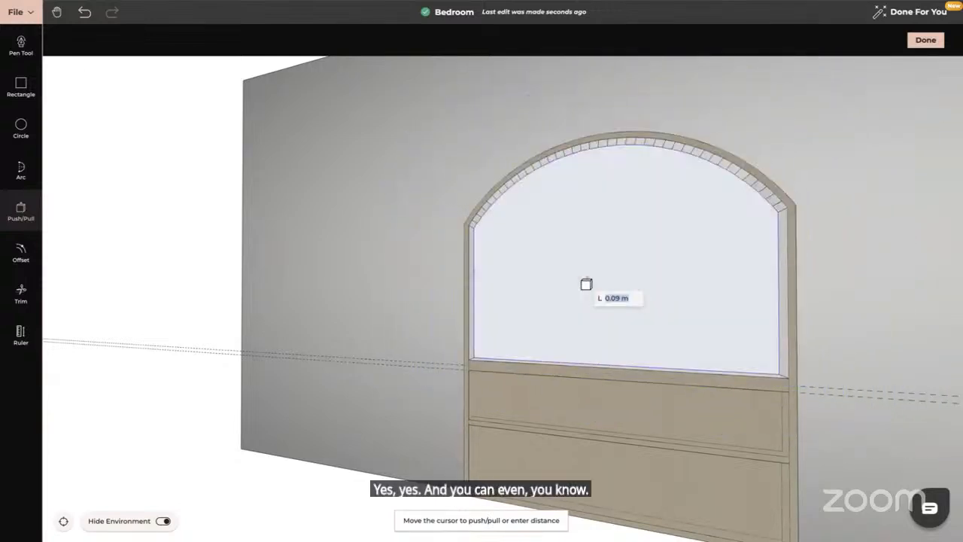
click(587, 284)
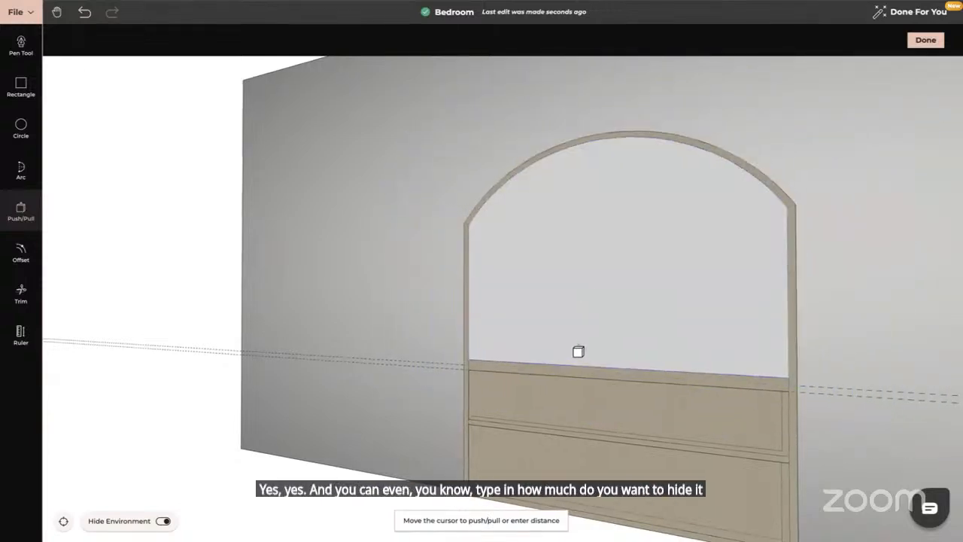
Step: Pull the bookshelf's outer frame face forward with Push/Pull to give the arched unit more depth
right_drag(525, 241, 516, 224)
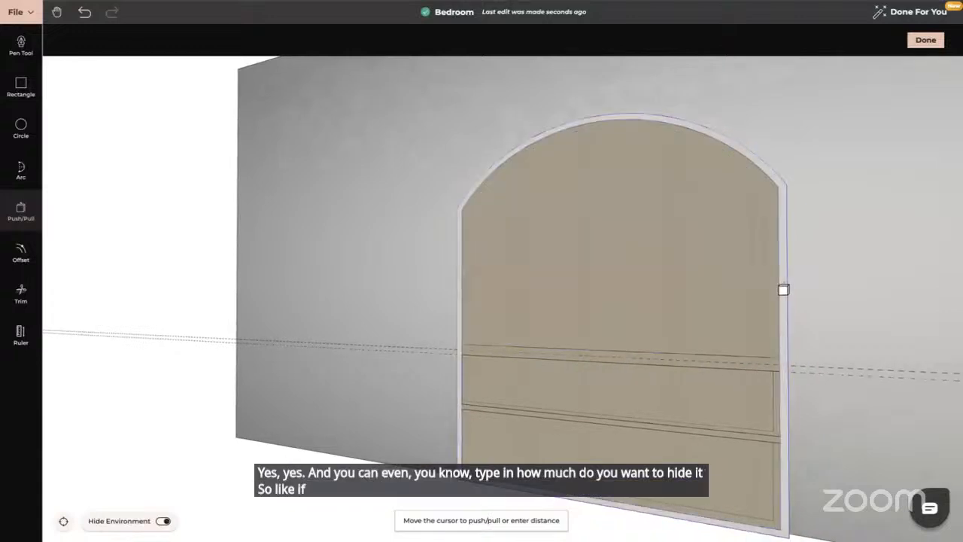
click(783, 290)
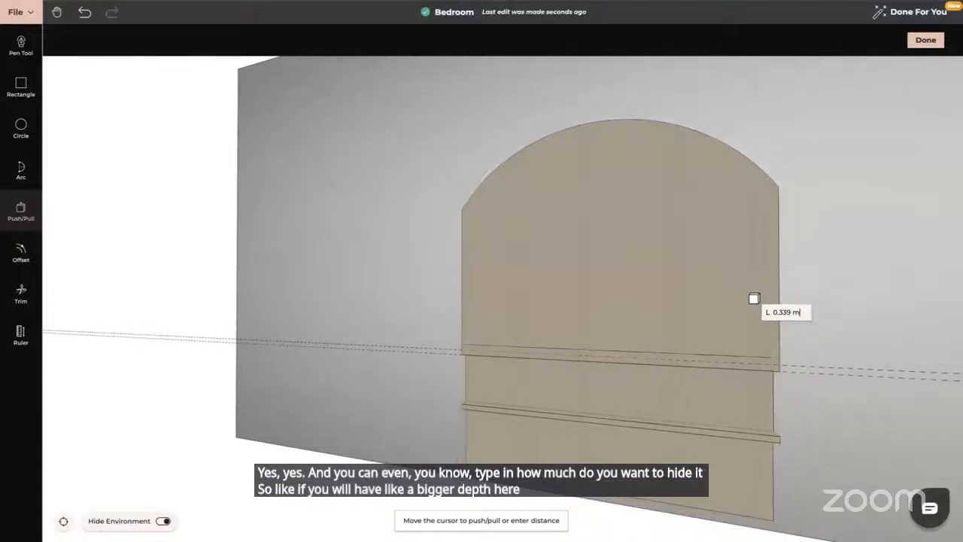
click(815, 302)
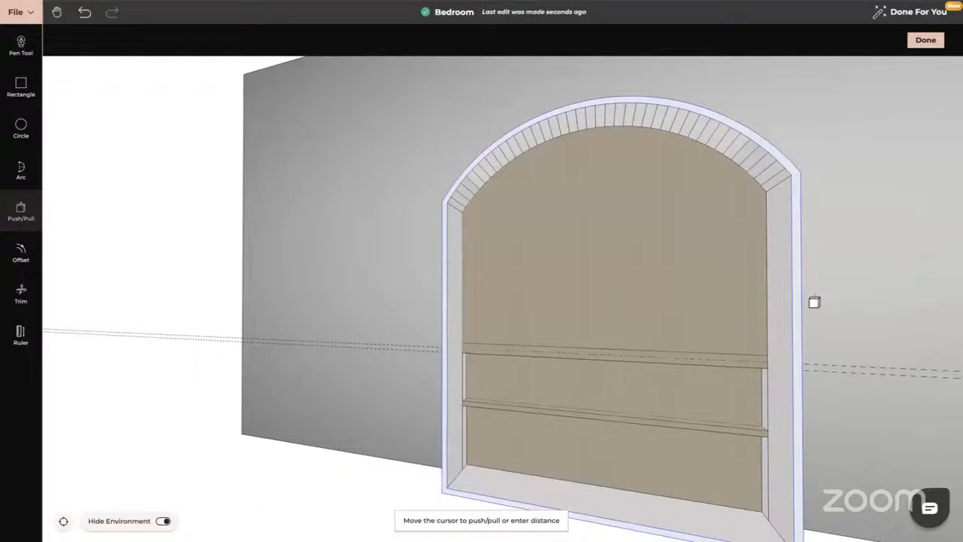
Step: Push/Pull the front face of the lower shelf board by about 0.07 m and finish editing the bookshelf
right_drag(591, 399, 387, 189)
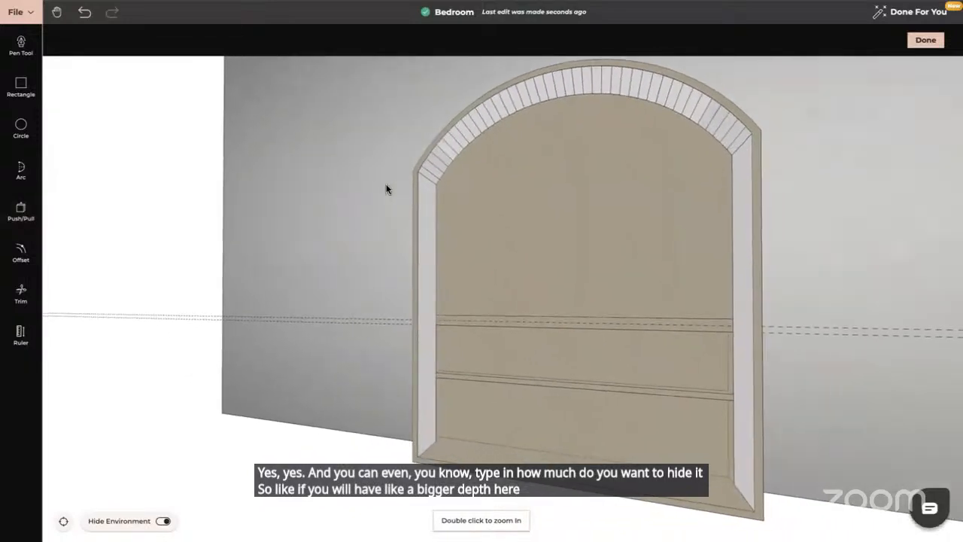
right_drag(555, 348, 43, 200)
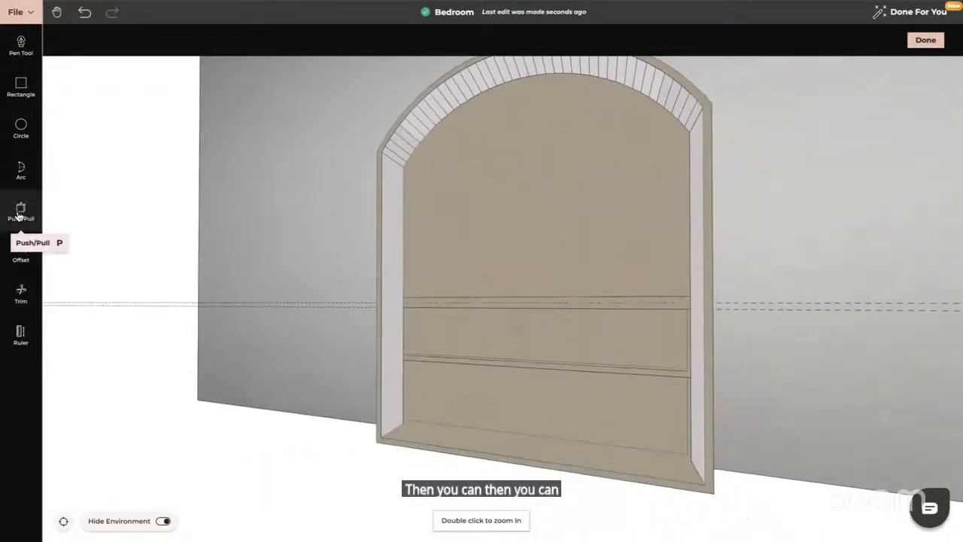
click(21, 212)
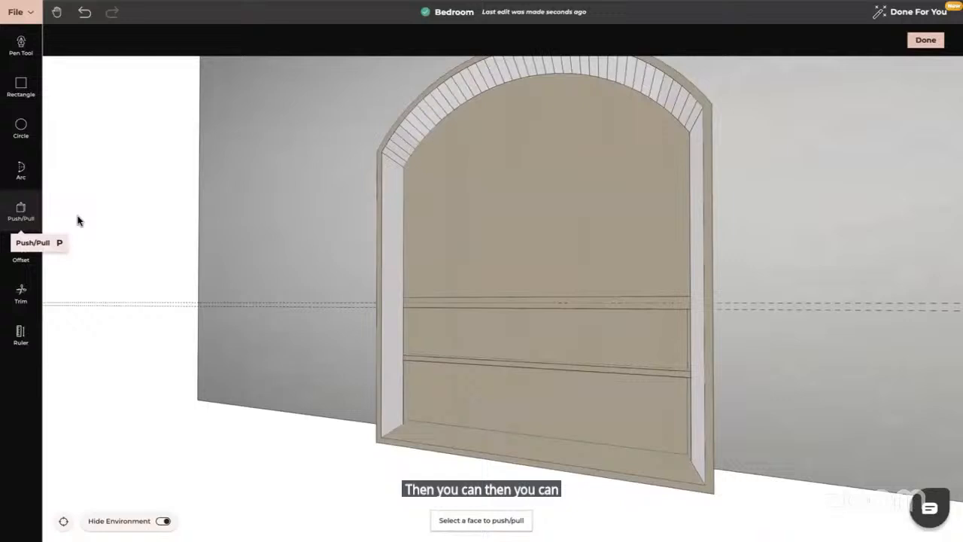
click(435, 362)
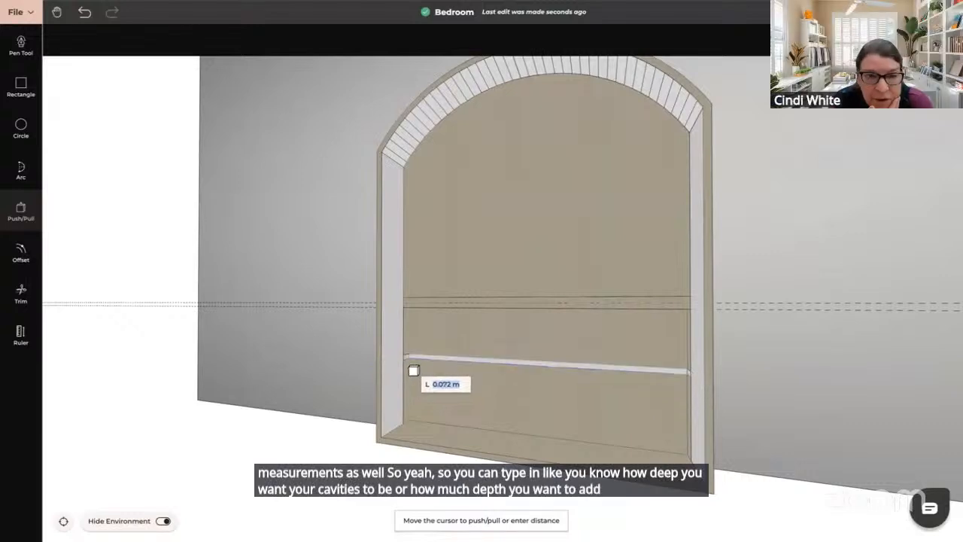
click(410, 371)
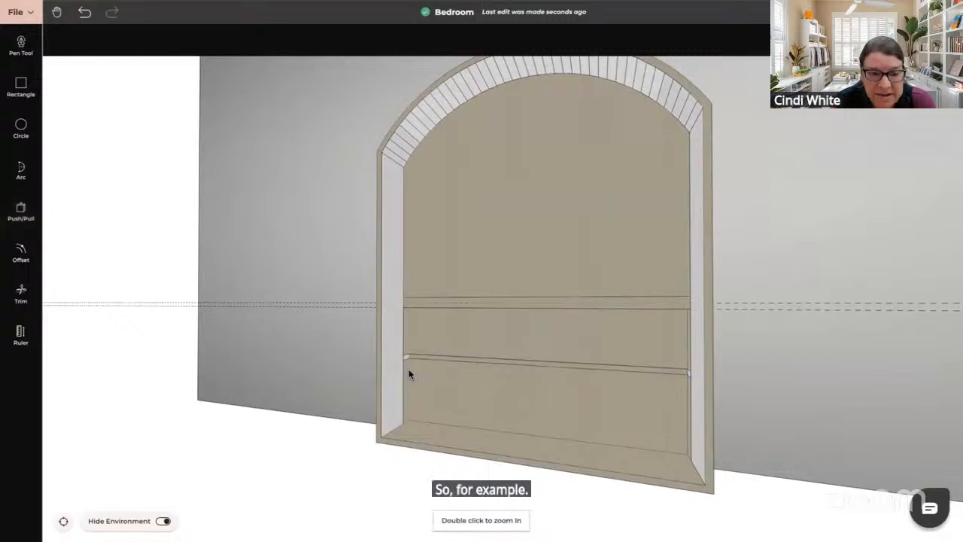
scroll(562, 326, down, 2)
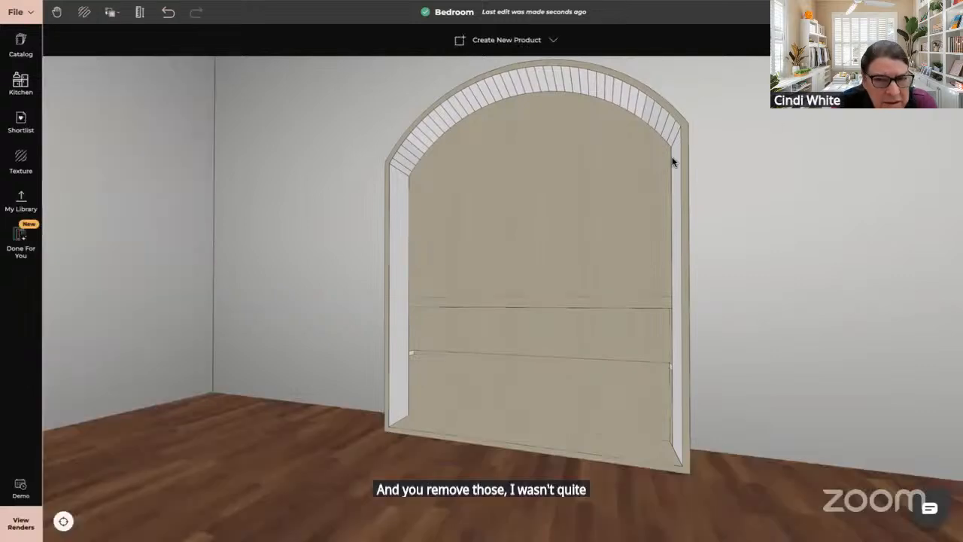
Step: Delete the whole arched bookshelf from the wall
click(604, 186)
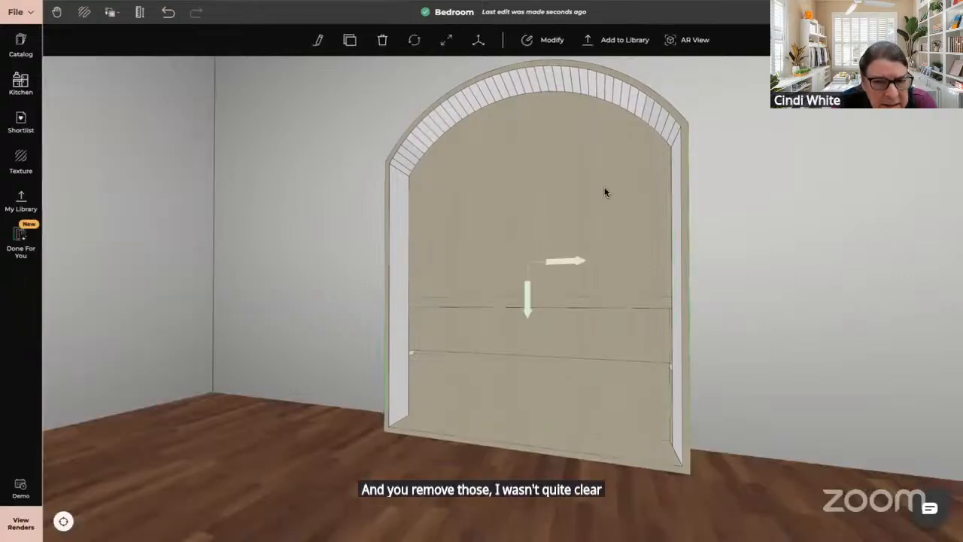
key(Delete)
drag(352, 321, 280, 516)
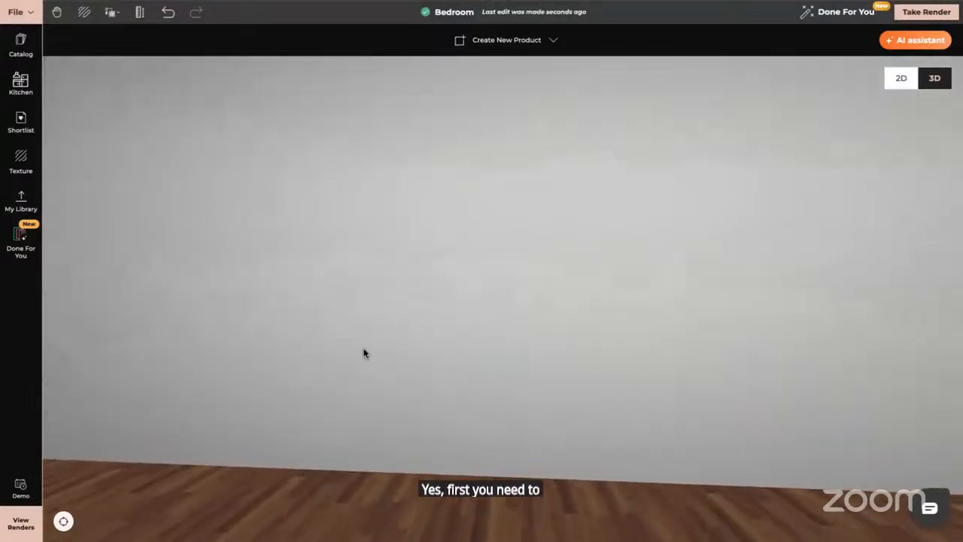
Step: Start a new product on the empty room's back wall and draw an upright rectangle reaching down to the floor
click(63, 521)
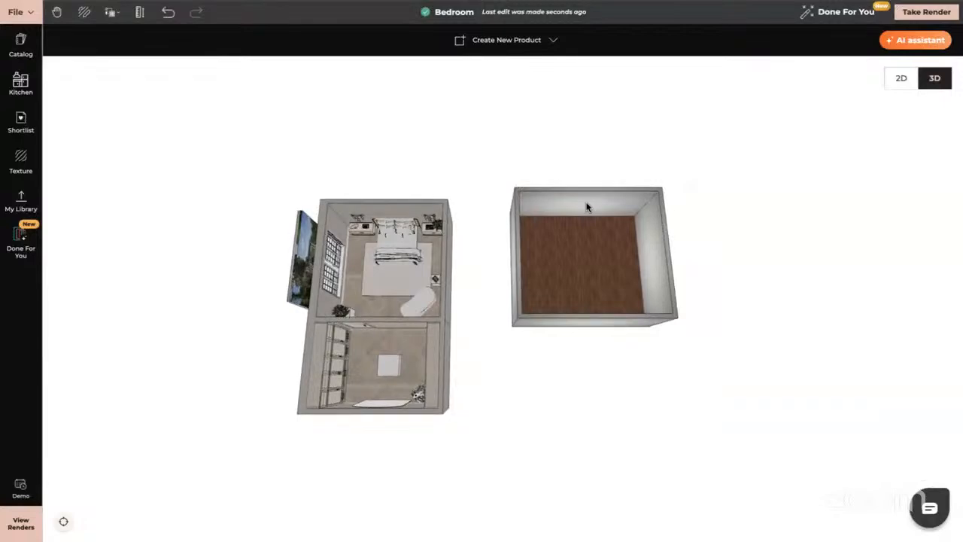
double_click(587, 206)
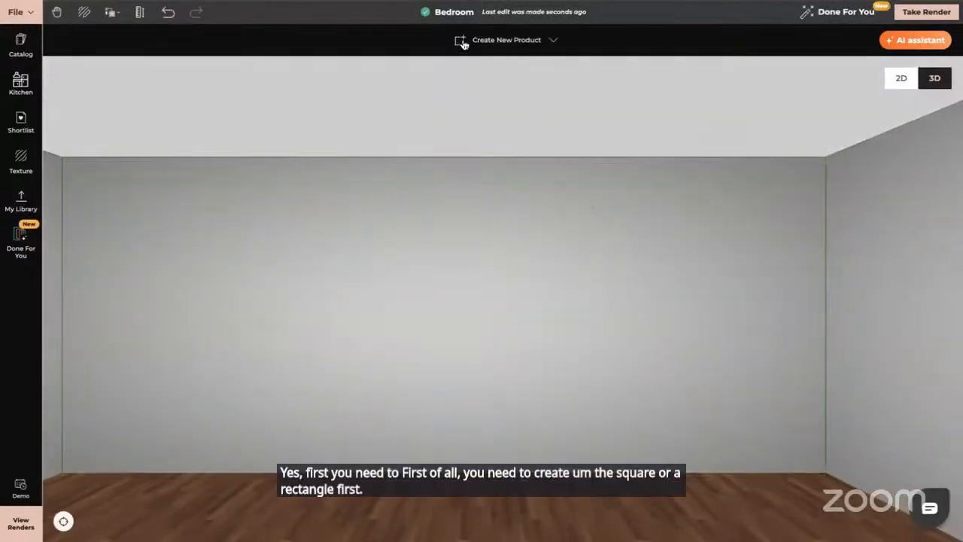
click(463, 42)
click(492, 72)
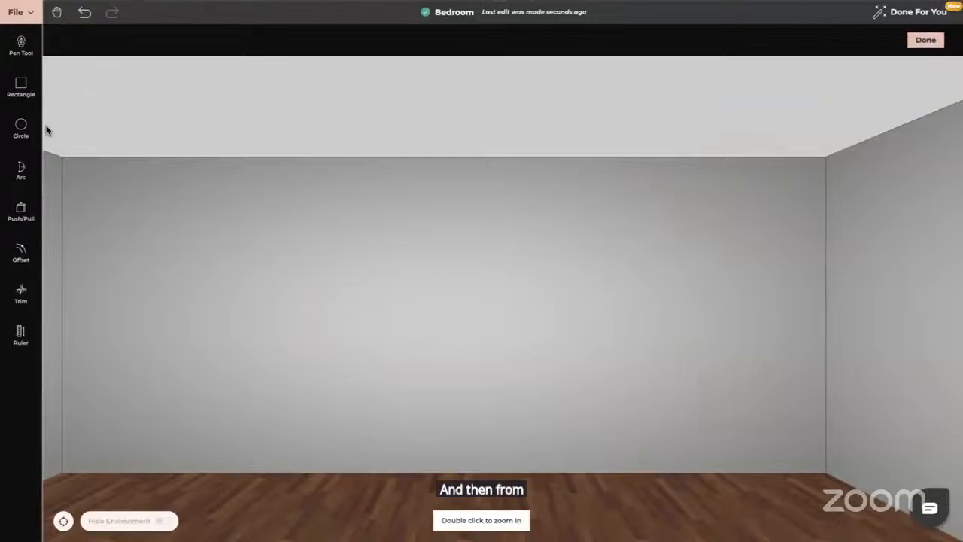
click(21, 86)
click(308, 225)
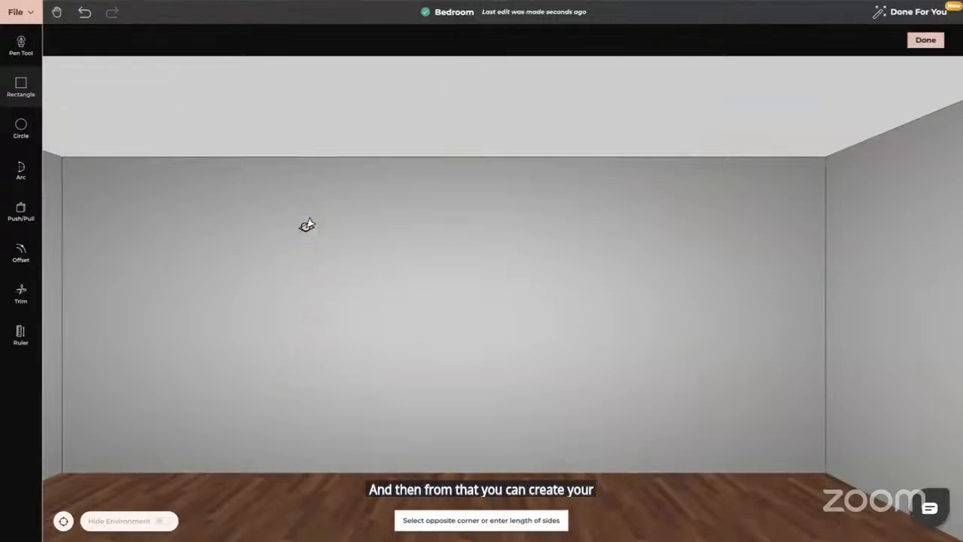
click(445, 472)
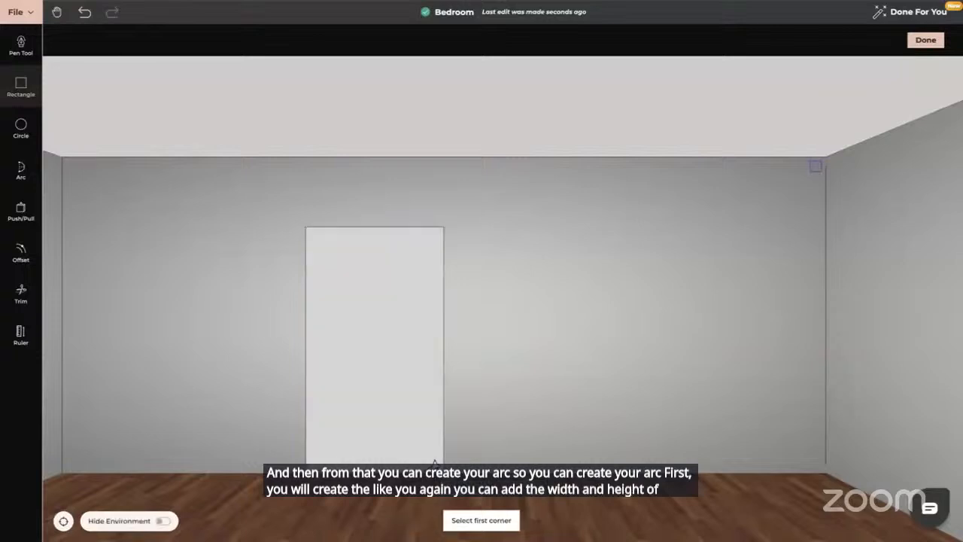
key(Escape)
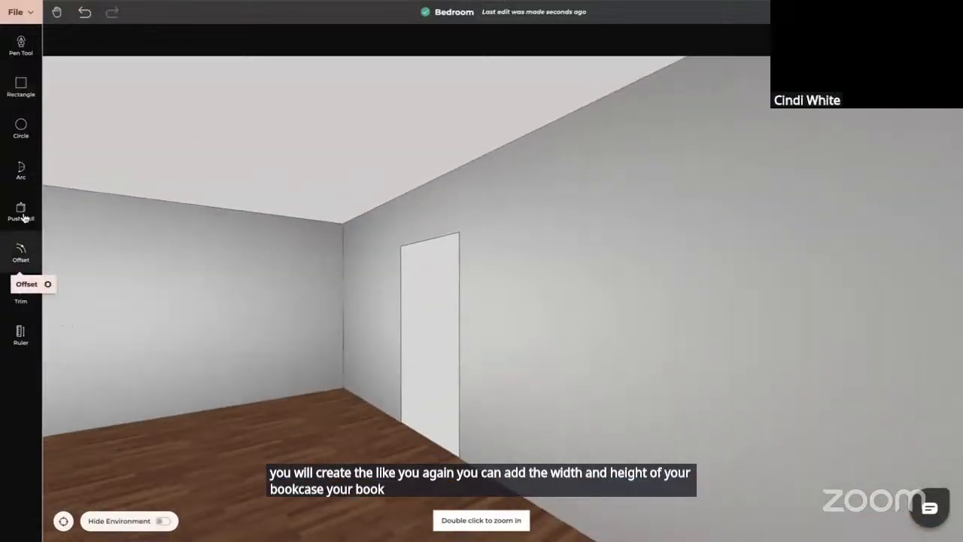
Step: Push/Pull the upright rectangle out from the wall by 0.3 m to give the block depth
click(23, 214)
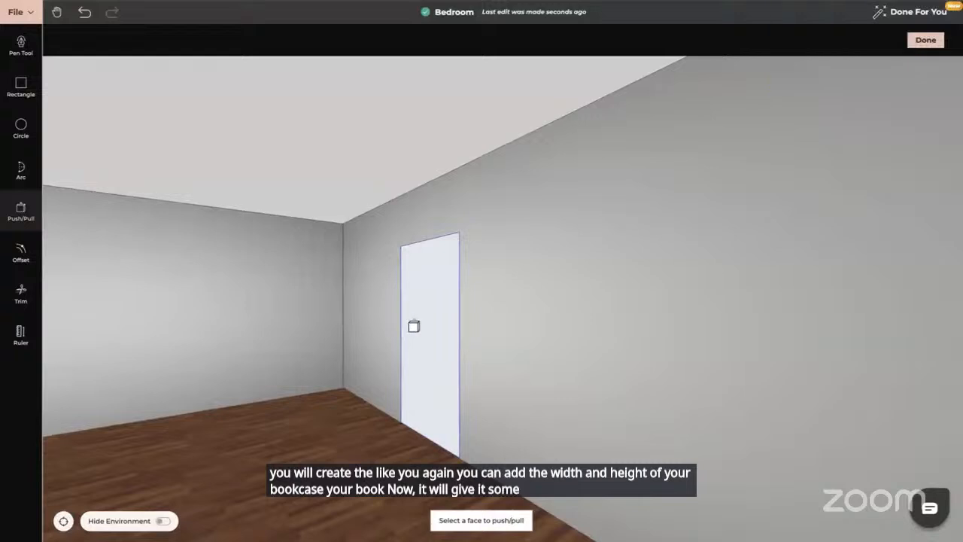
click(412, 327)
text(0)
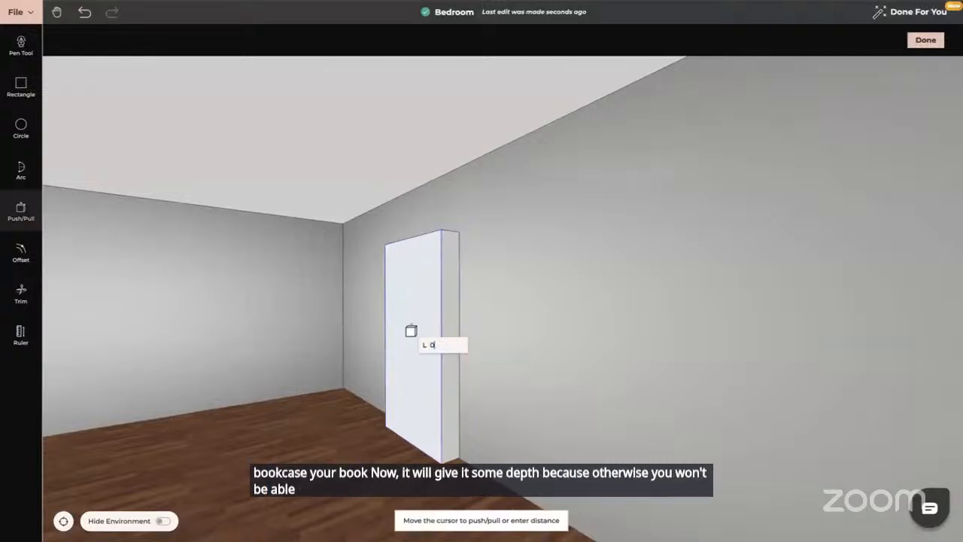
text(.3)
key(Return)
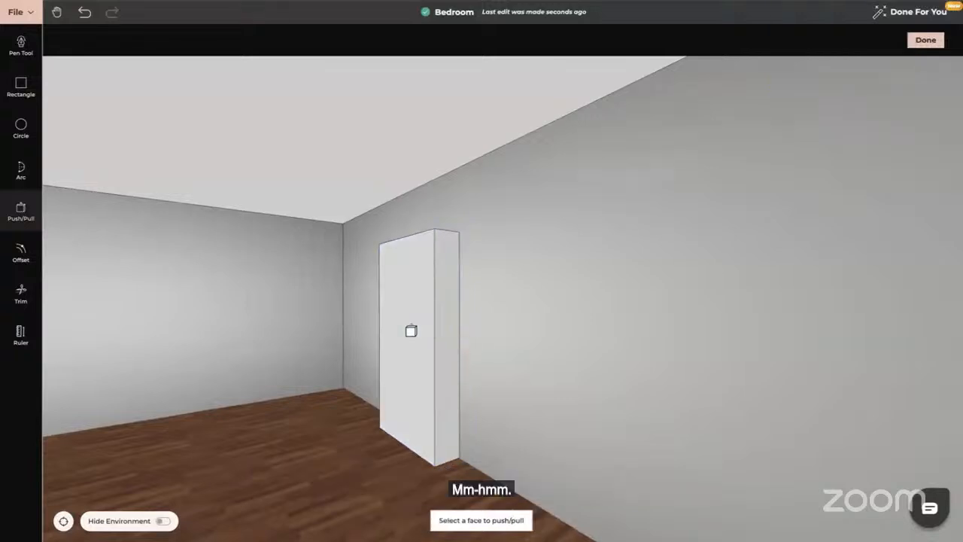
key(Escape)
Step: Draw an arc about 1.32 m wide across the block's front face, spanning both vertical edges and peaking at the top edge
drag(339, 392, 368, 393)
drag(204, 362, 234, 362)
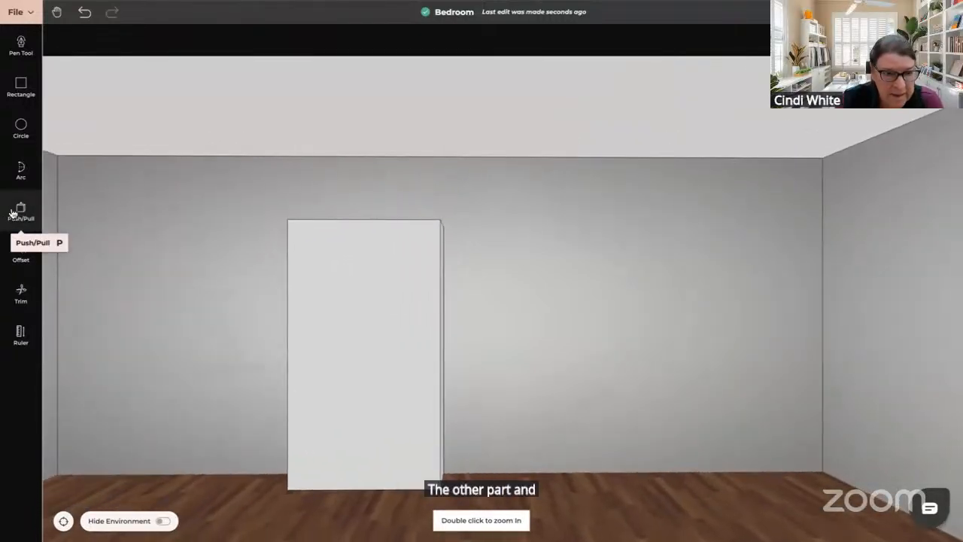
click(21, 170)
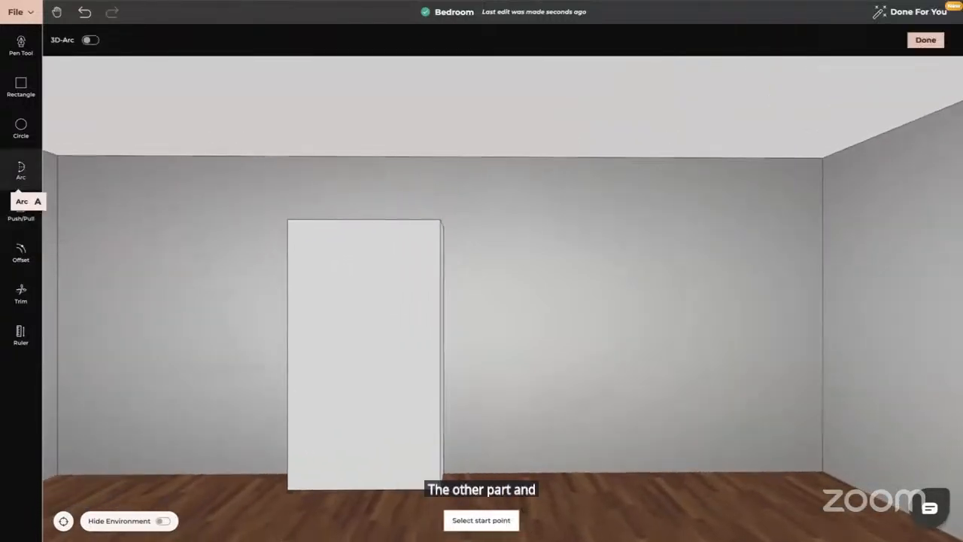
click(289, 280)
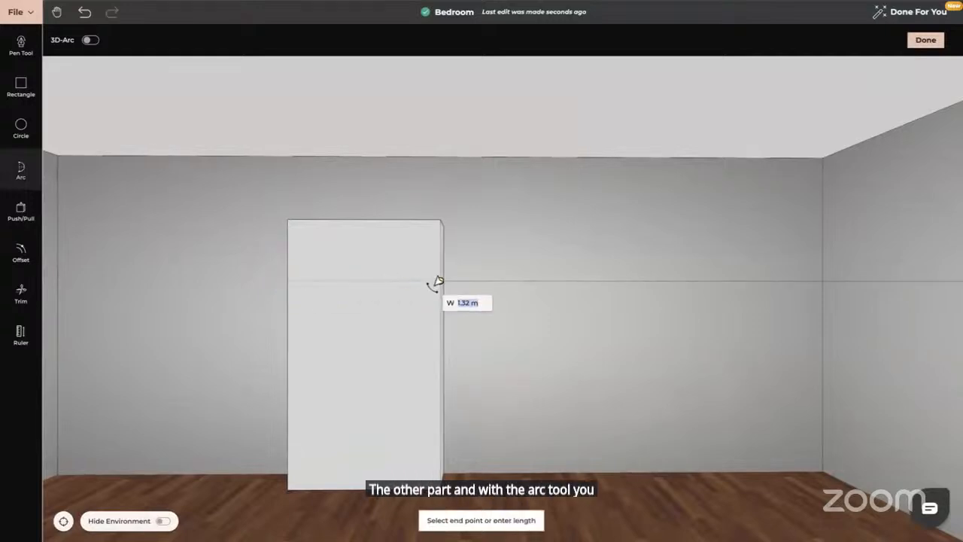
click(422, 241)
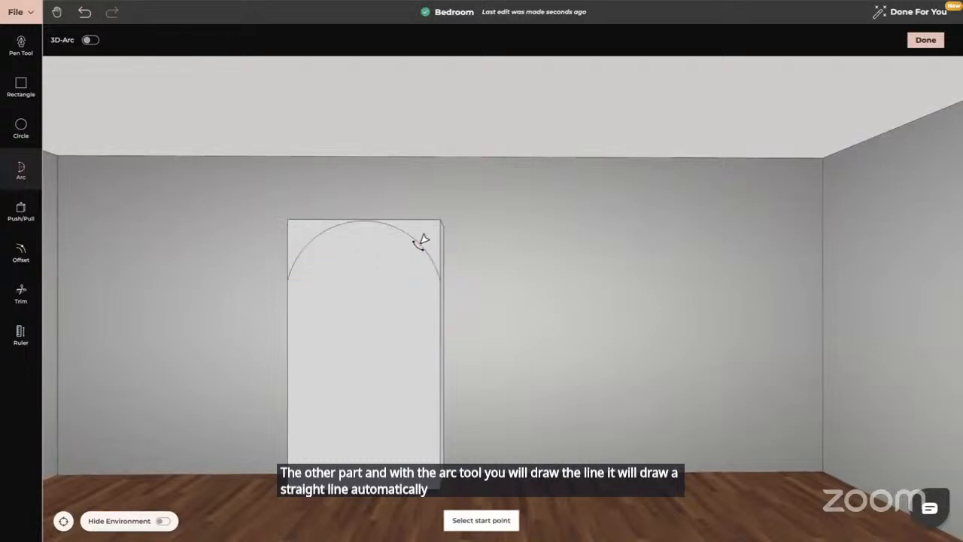
key(Escape)
Step: Push the area outside the arc back through the block's full depth to cut away the upper corners
drag(493, 292, 428, 286)
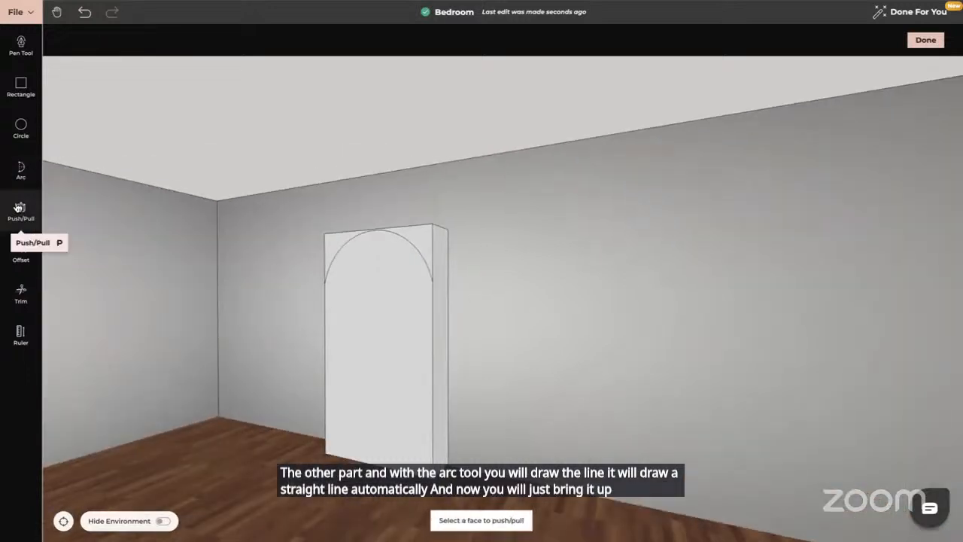
click(424, 241)
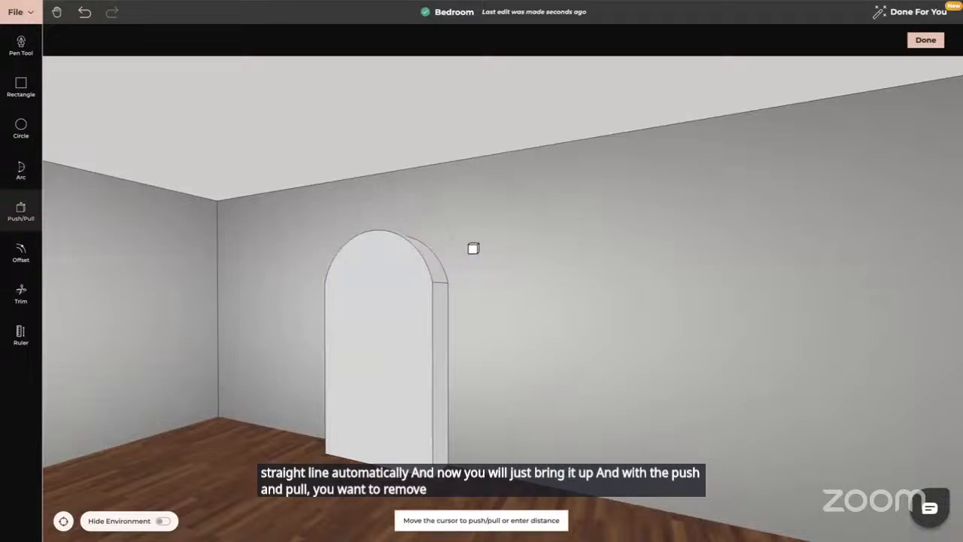
click(473, 248)
key(Escape)
Step: Undo the cut that removed the block's upper corners
mouse_move(470, 310)
mouse_down()
mouse_move(515, 321)
mouse_move(469, 322)
mouse_up()
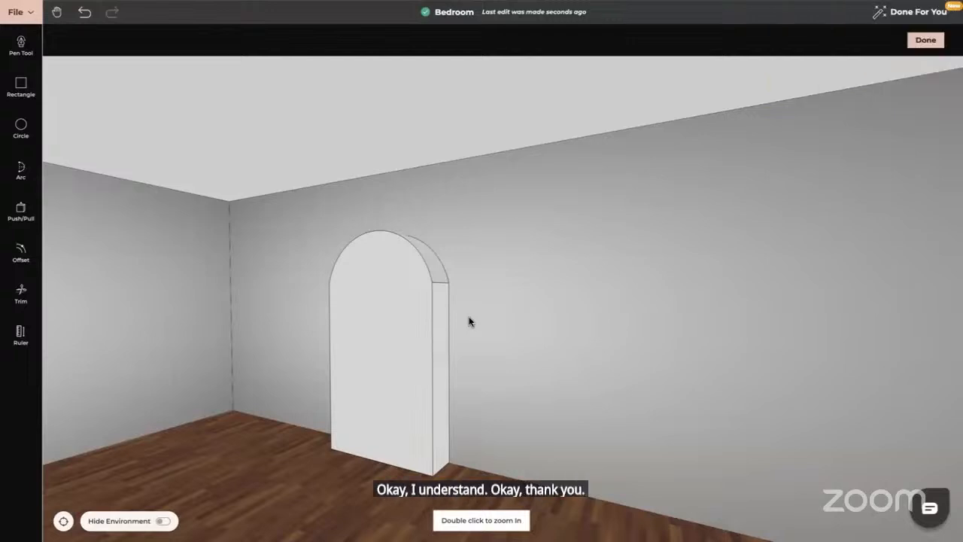
drag(516, 352, 492, 356)
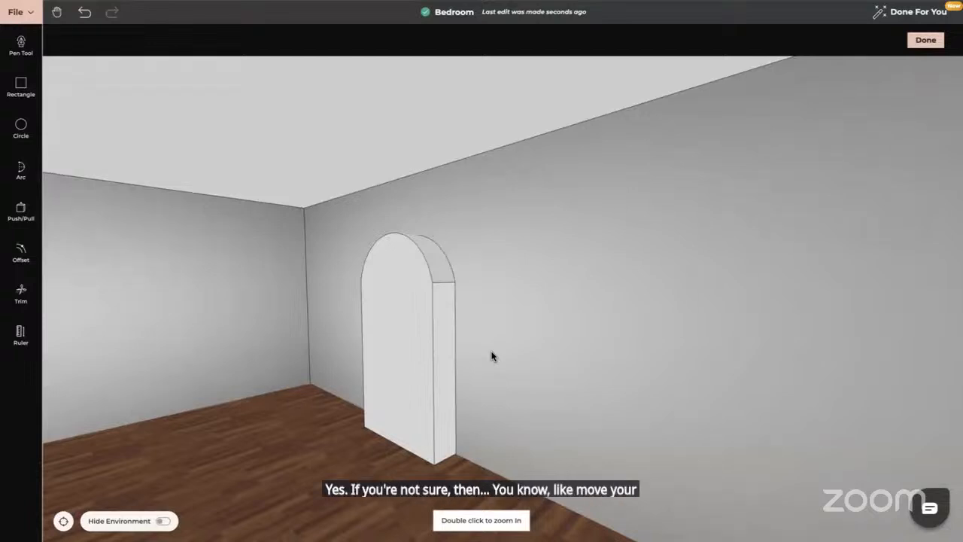
click(84, 12)
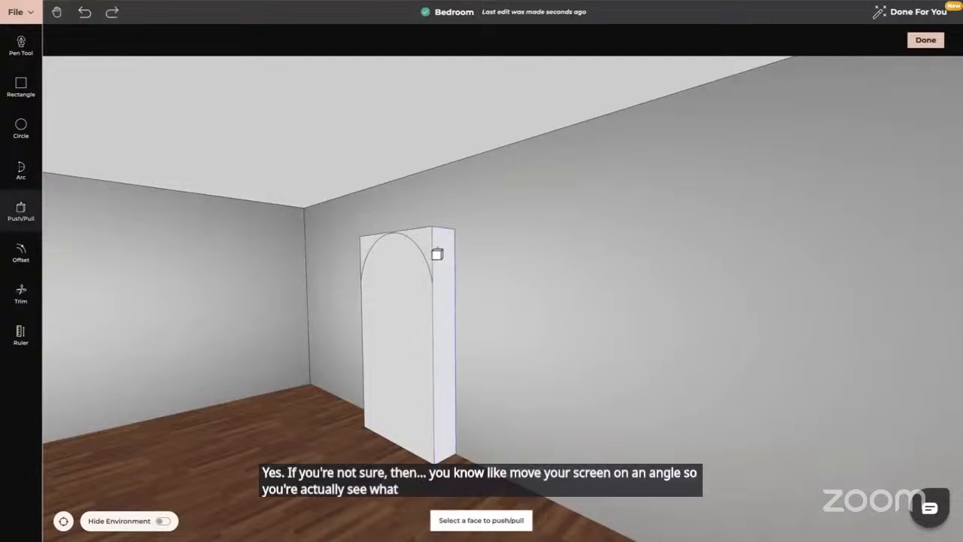
Step: Push/Pull the corner area above the arc back through the whole block, leaving an arched solid
click(423, 247)
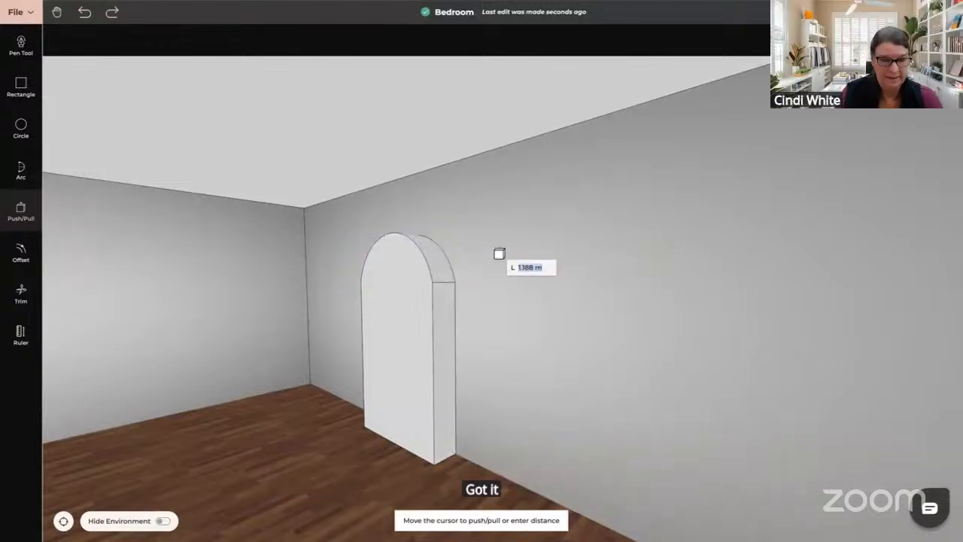
click(509, 254)
key(Escape)
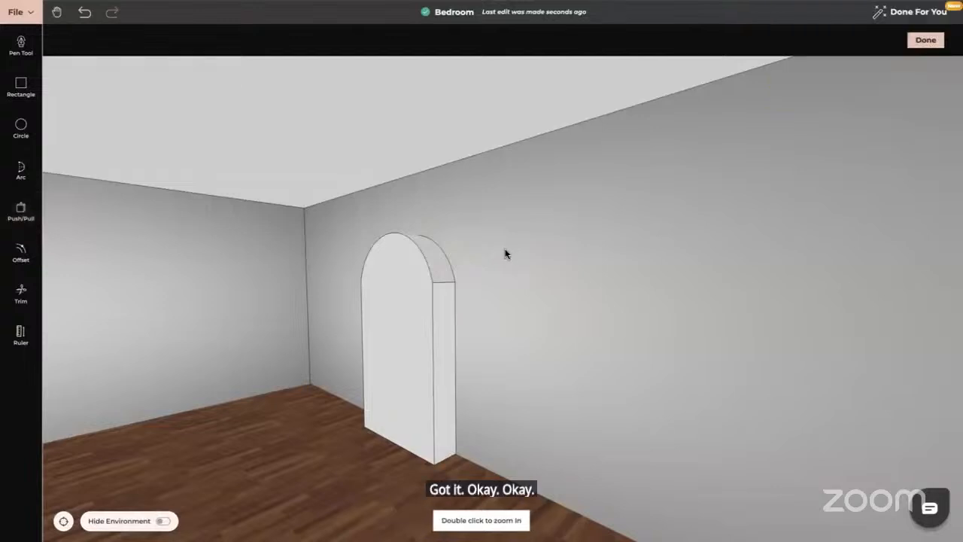